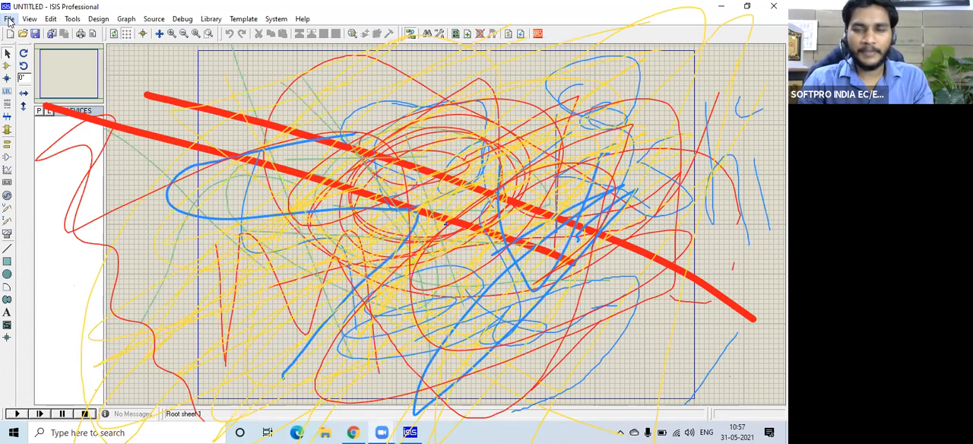
pyautogui.click(10, 20)
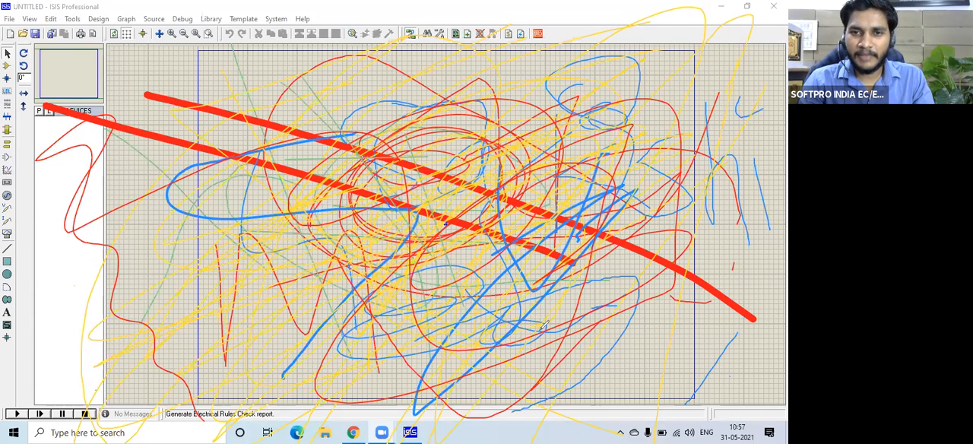
pyautogui.click(409, 124)
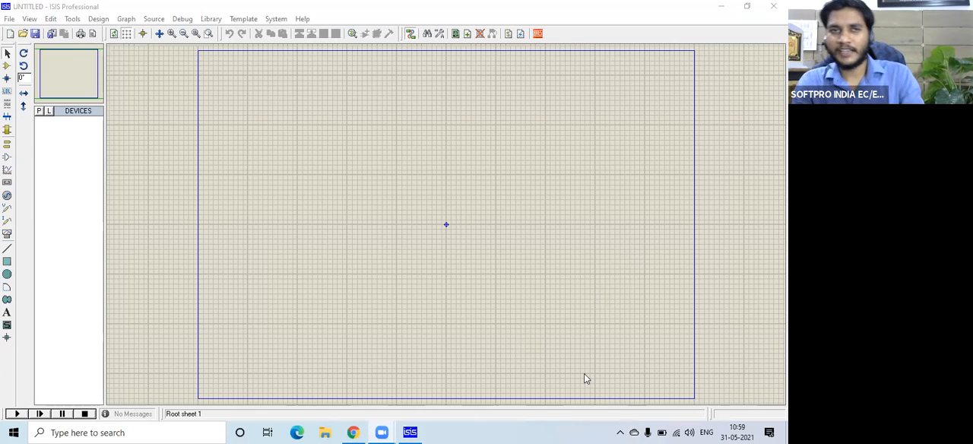
pyautogui.click(75, 72)
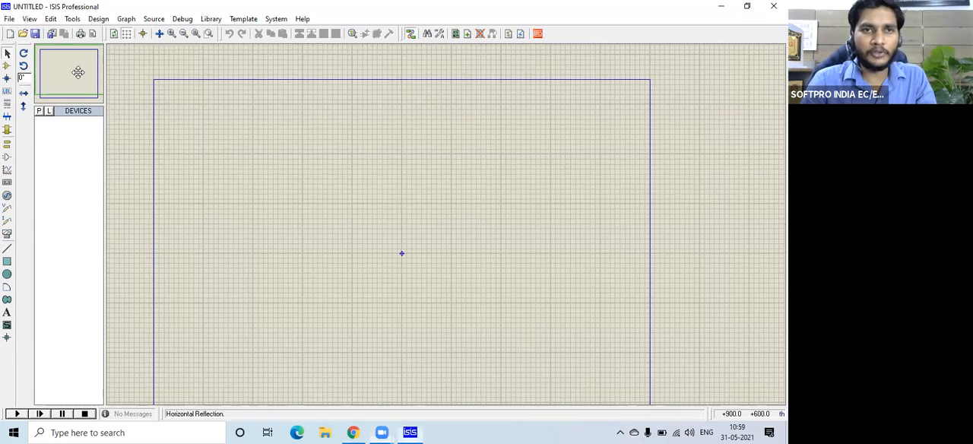
pyautogui.click(75, 74)
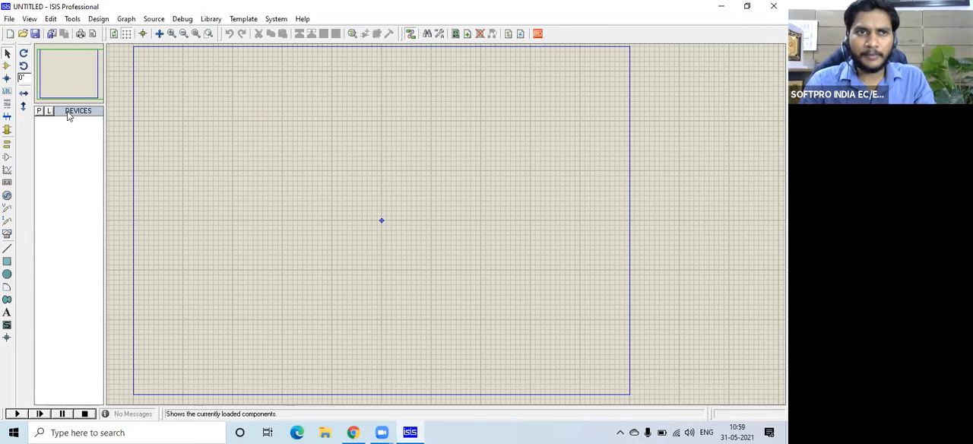
# Search the device library for lm358 and add the LM358 dual general purpose op-amp from the TEXOAC1 library to the device list.
pyautogui.click(7, 72)
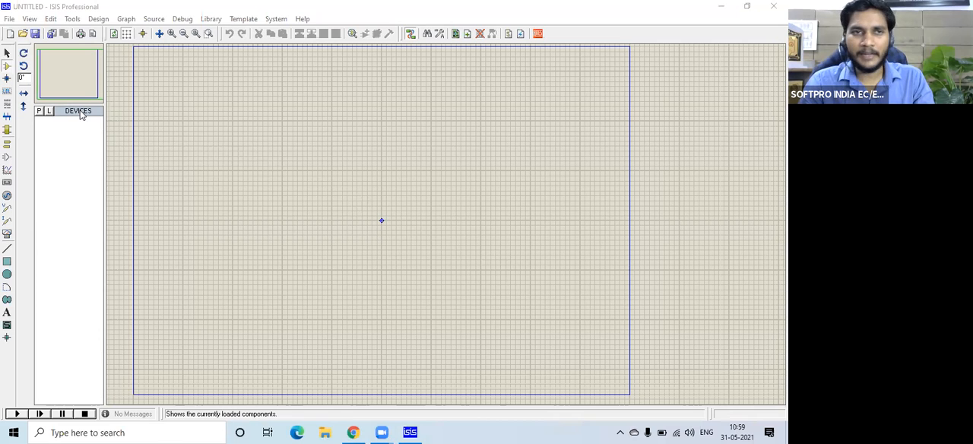
pyautogui.click(75, 112)
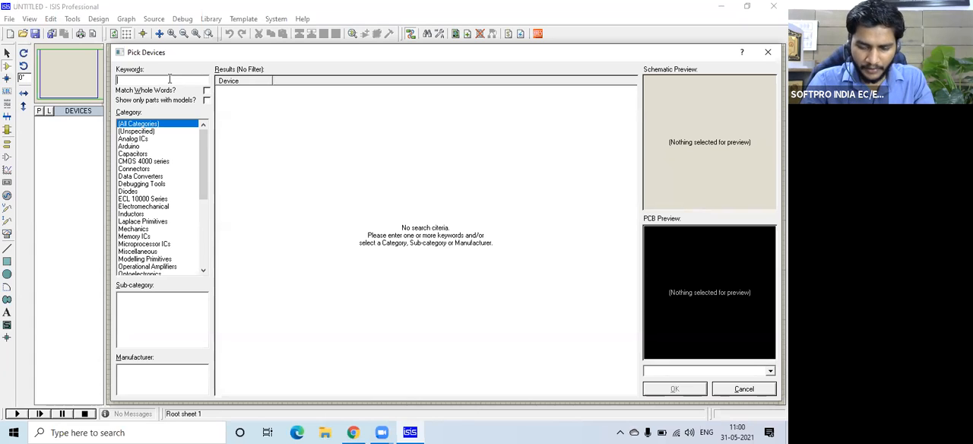
pyautogui.write('In')
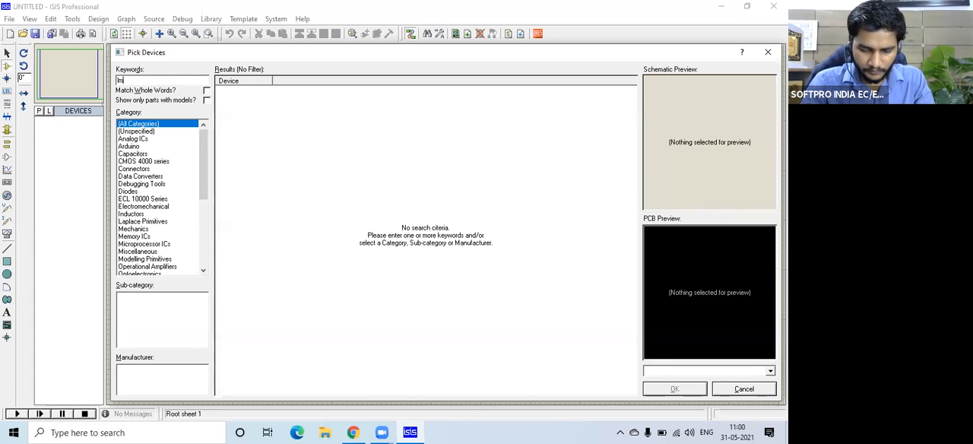
pyautogui.write('358')
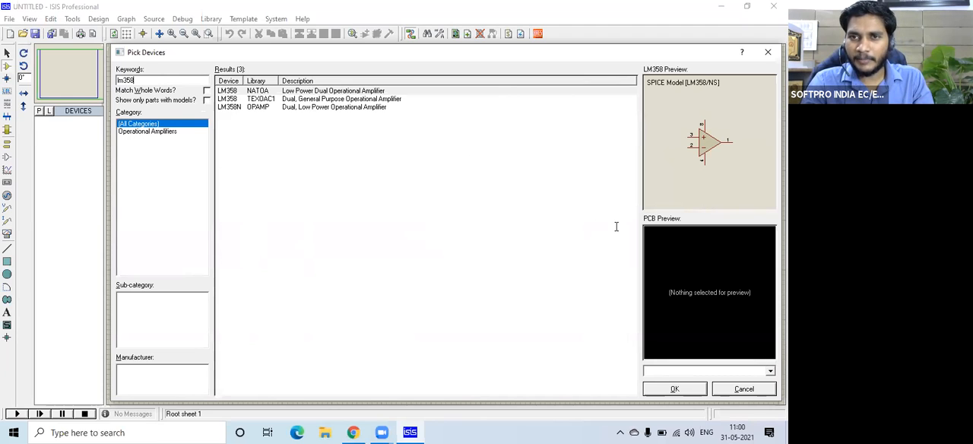
pyautogui.press('Escape')
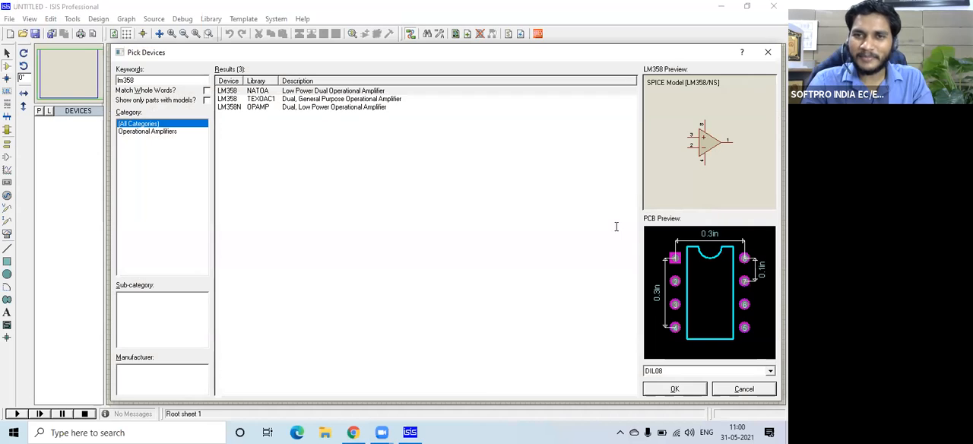
pyautogui.click(327, 99)
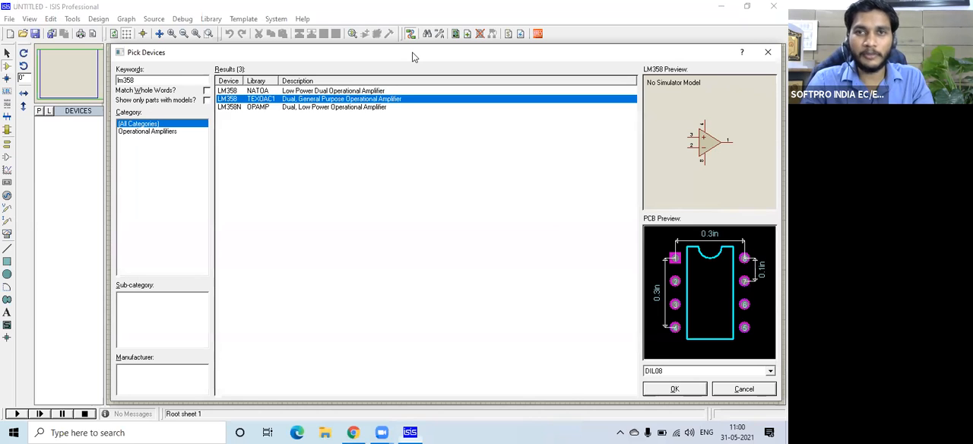
pyautogui.moveTo(412, 52); pyautogui.dragTo(360, 55)
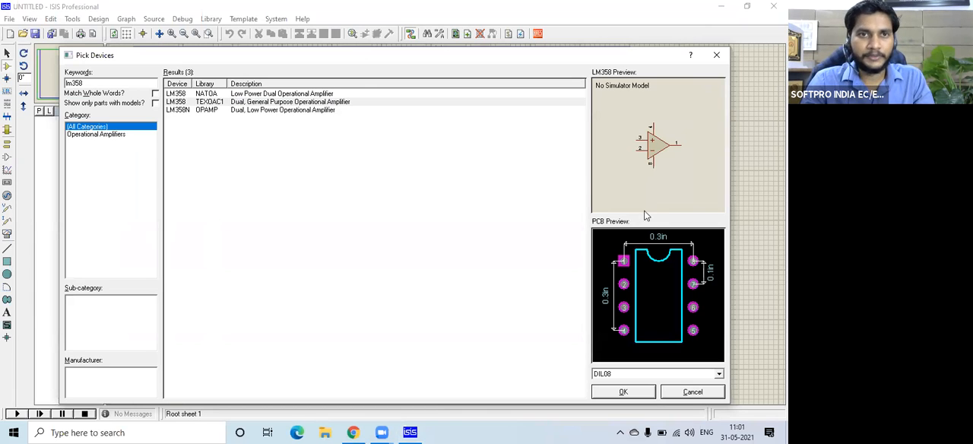
pyautogui.click(224, 102)
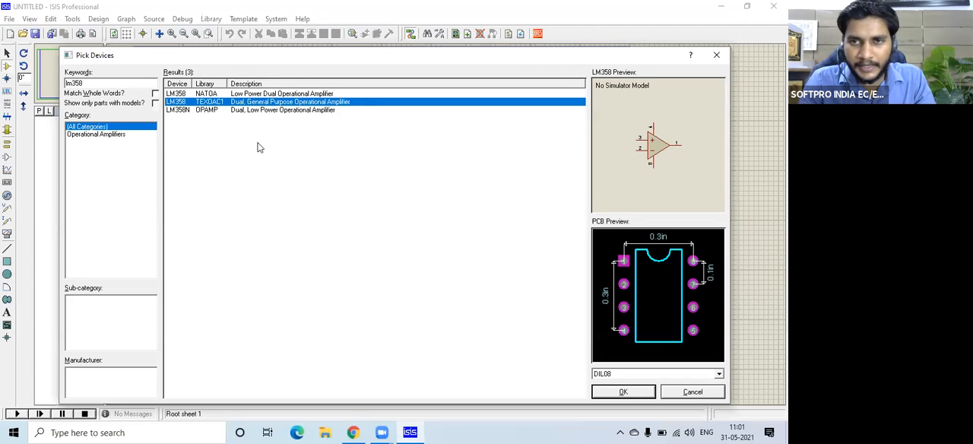
pyautogui.click(623, 392)
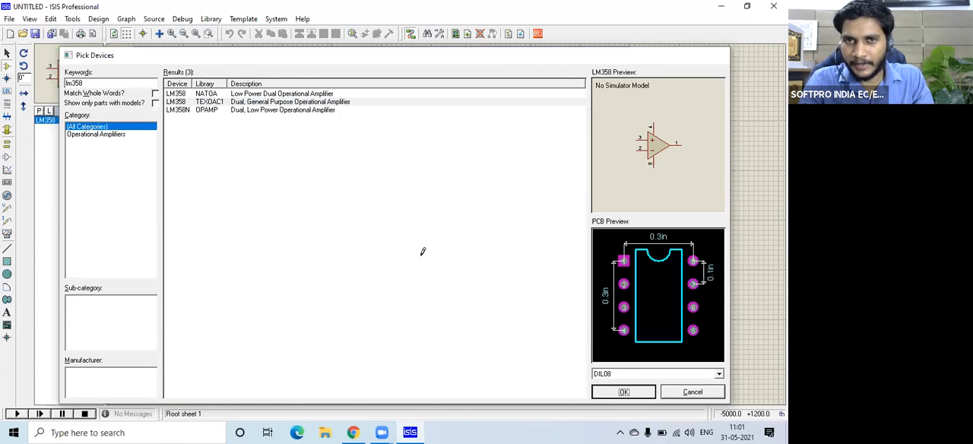
# Place one LM358 op-amp on the schematic sheet, up and left of the sheet's centre mark, and leave it deselected.
pyautogui.click(317, 176)
pyautogui.click(361, 189)
pyautogui.scroll(3, 361, 188)
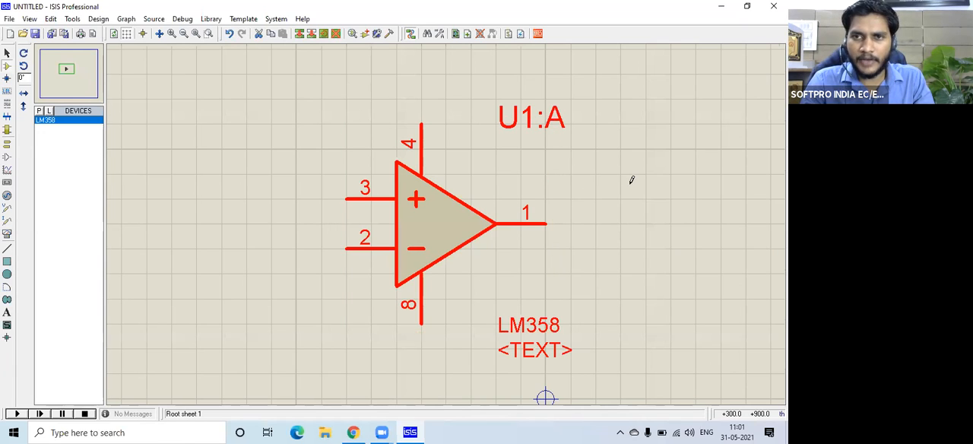
pyautogui.press('F7')
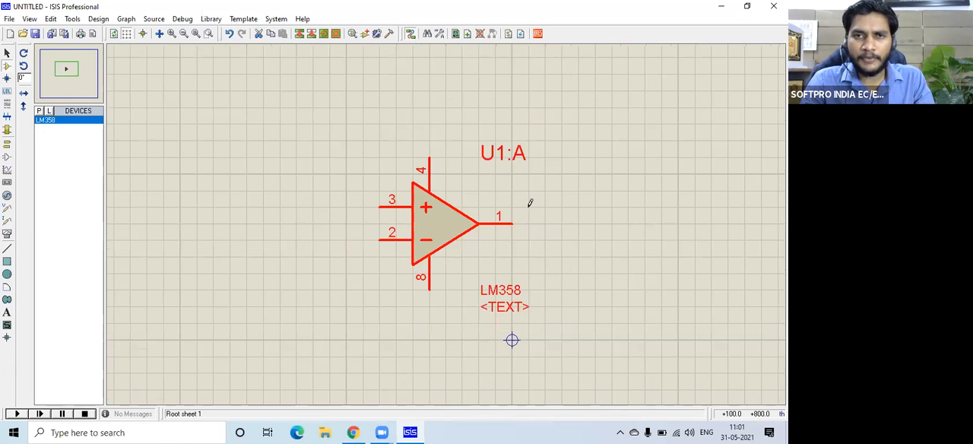
pyautogui.click(586, 188)
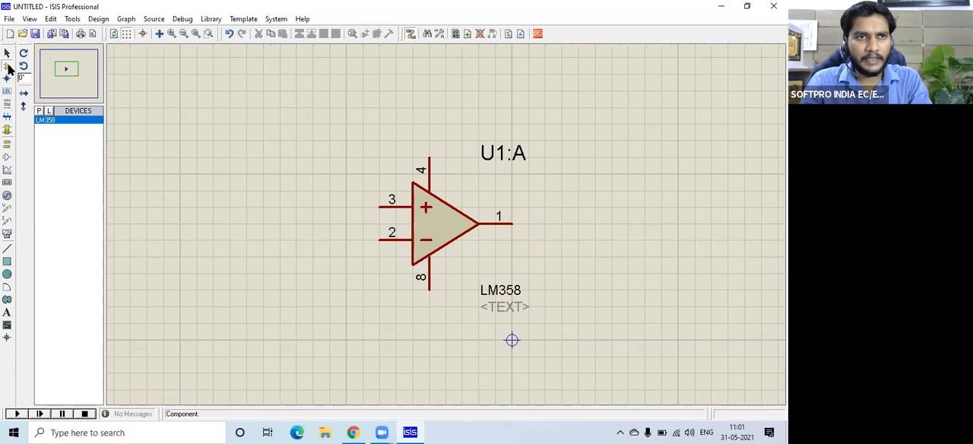
# Place a POWER terminal above the op-amp and wire it to pin 4.
pyautogui.click(8, 144)
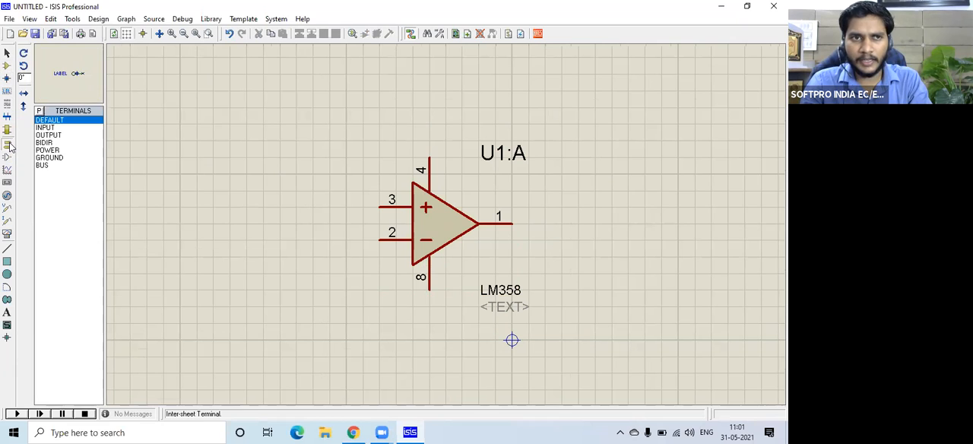
pyautogui.click(48, 151)
pyautogui.click(434, 114)
pyautogui.click(430, 133)
pyautogui.click(431, 140)
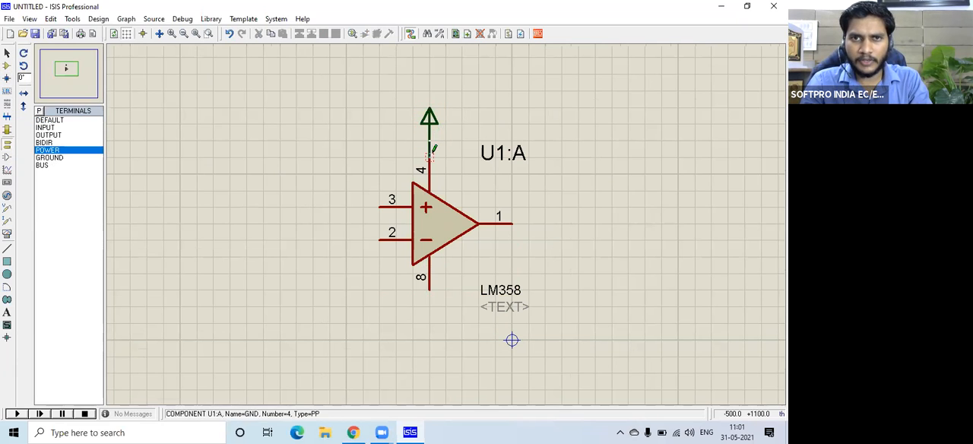
pyautogui.click(431, 162)
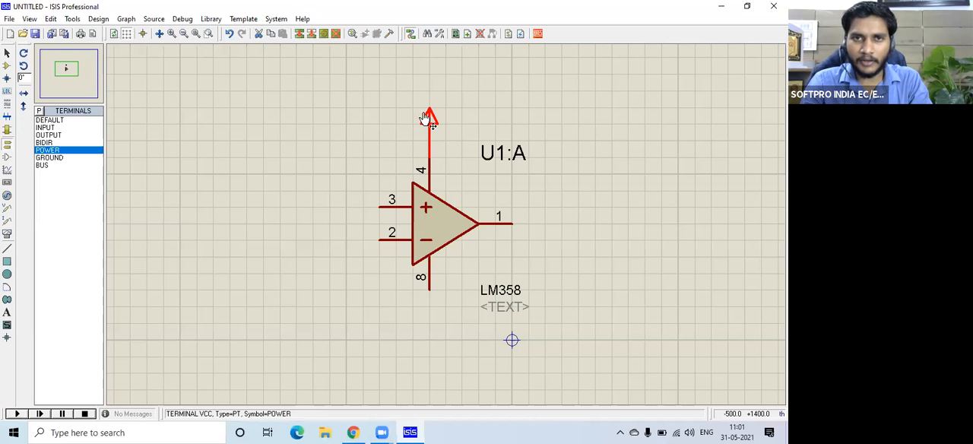
# Place a GROUND terminal below the op-amp and wire it to pin 8.
pyautogui.click(69, 157)
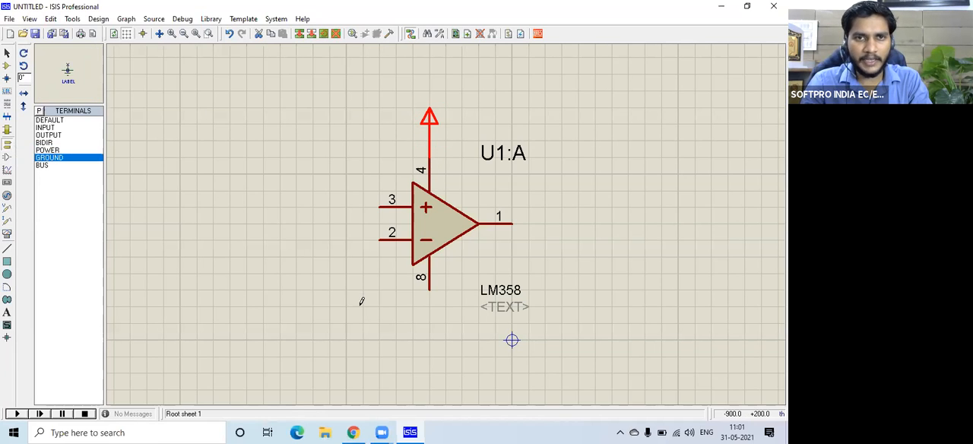
pyautogui.click(429, 329)
pyautogui.click(430, 325)
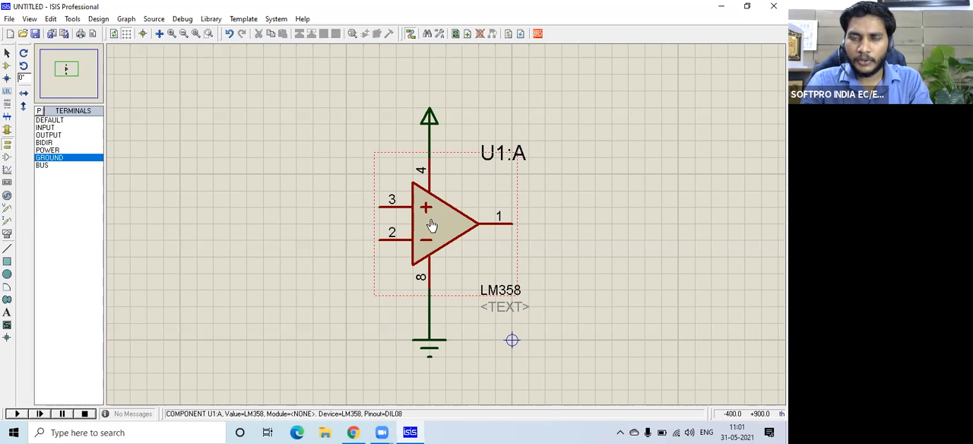
pyautogui.click(429, 214)
pyautogui.click(430, 215)
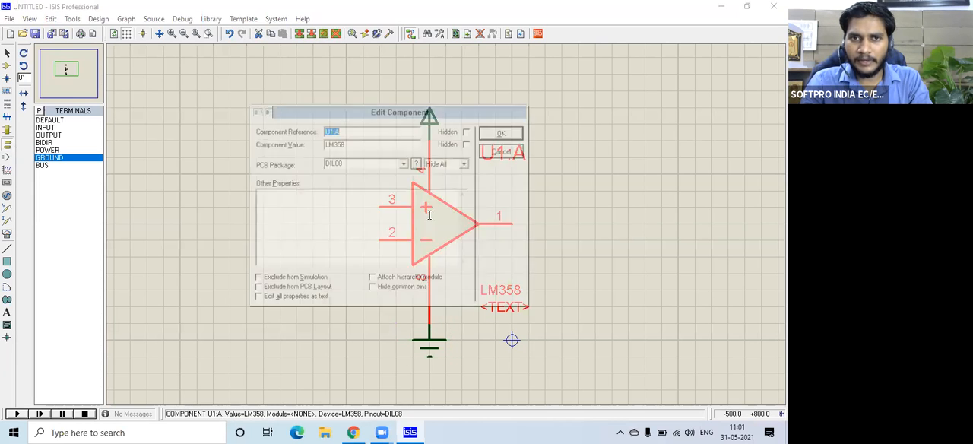
pyautogui.click(502, 150)
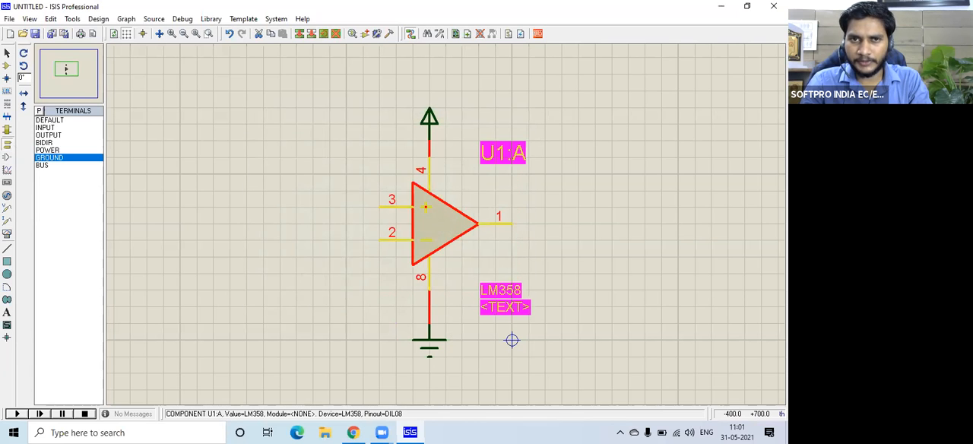
pyautogui.click(444, 221)
pyautogui.click(512, 152)
pyautogui.click(510, 221)
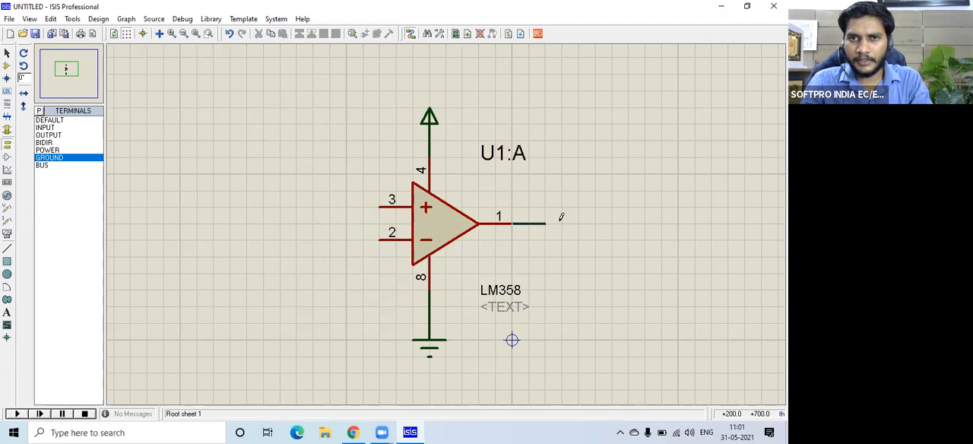
pyautogui.rightClick(580, 206)
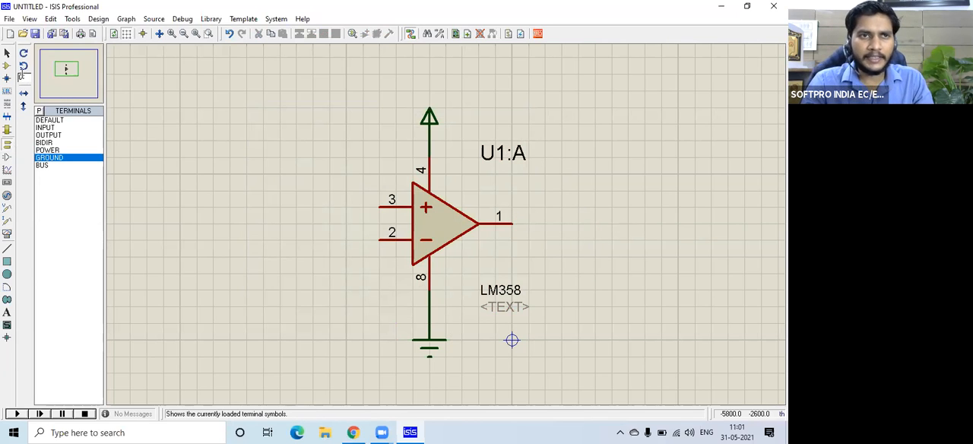
# Search the device library for "led yellow" and preview the LED-YELLOW part from the ACTIVE library.
pyautogui.click(7, 66)
pyautogui.click(38, 110)
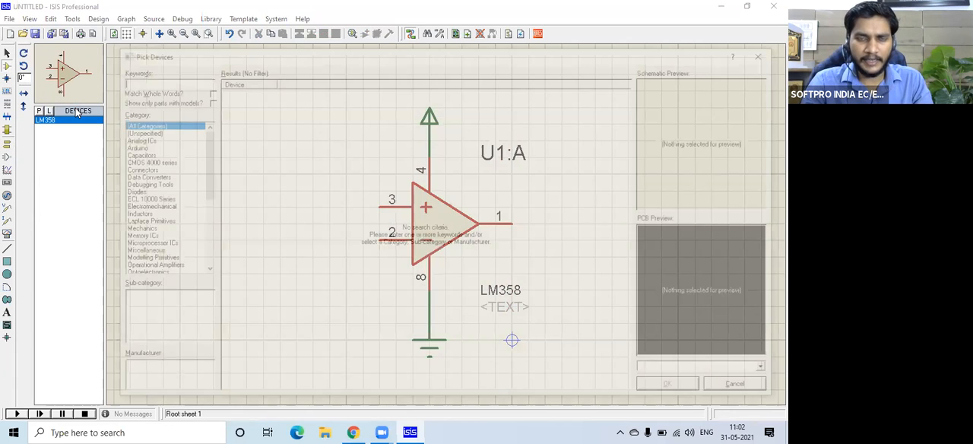
pyautogui.write('led yellow')
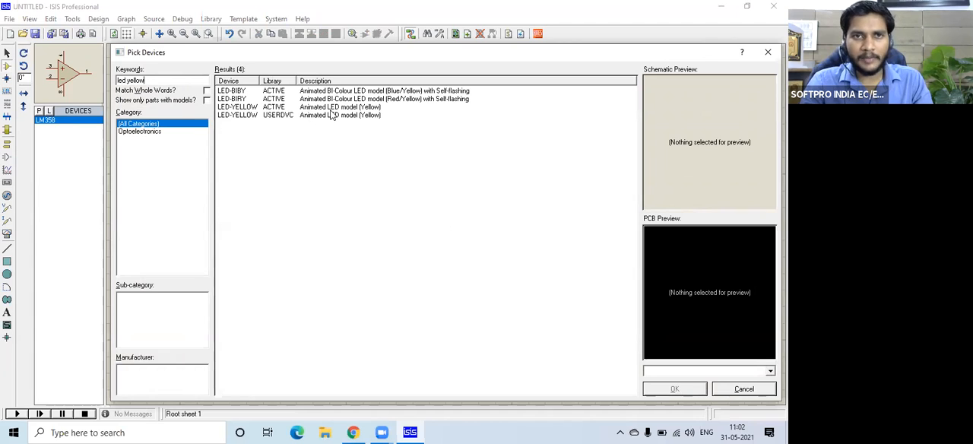
pyautogui.click(332, 107)
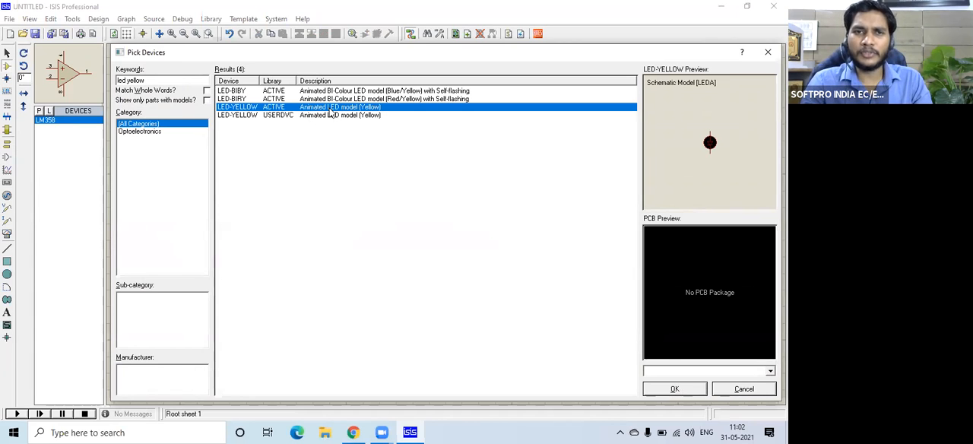
# Change the device search to "led red" and add LED-RED from the ACTIVE library to the device list.
pyautogui.doubleClick(139, 79)
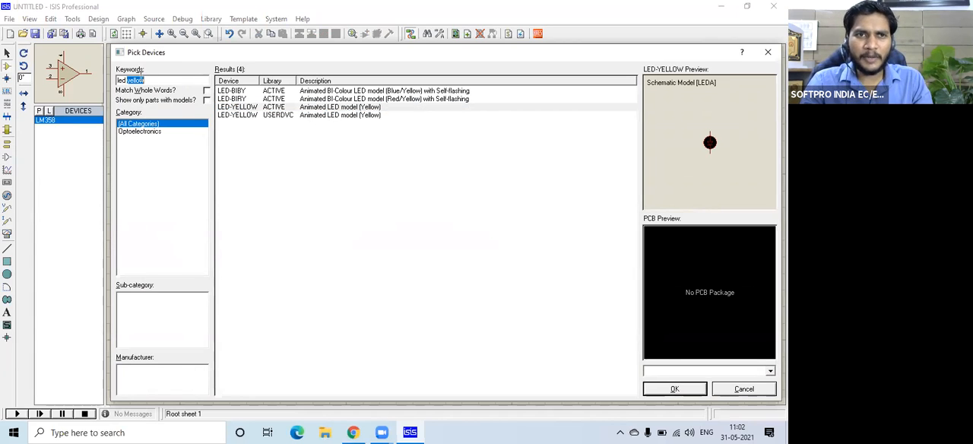
pyautogui.write('red')
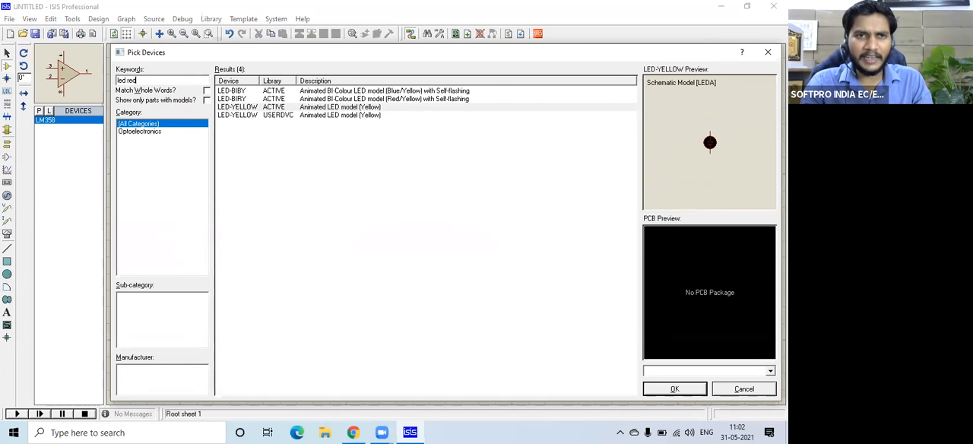
pyautogui.click(342, 125)
pyautogui.click(346, 147)
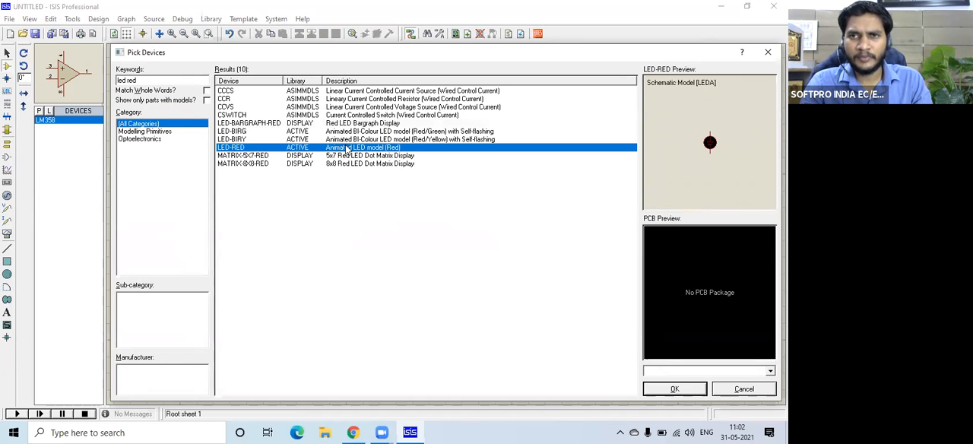
pyautogui.doubleClick(345, 147)
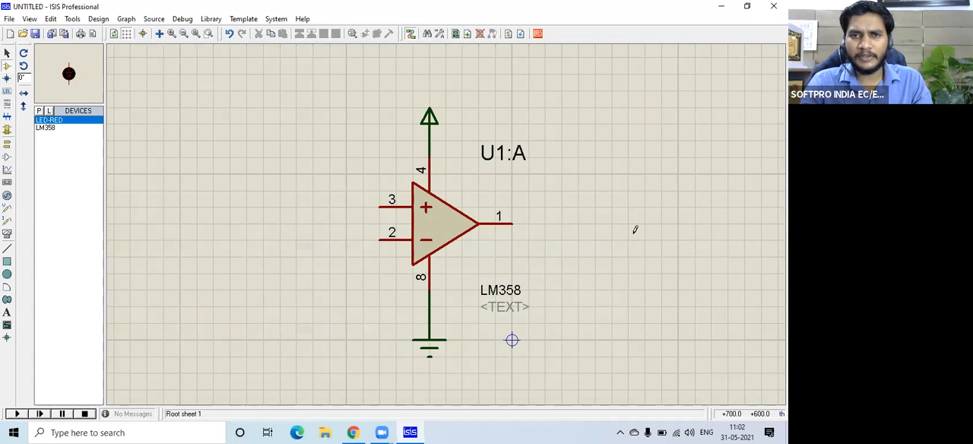
# Place the LED-RED to the lower right of the op-amp and wire its anode to op-amp output pin 1.
pyautogui.click(627, 271)
pyautogui.click(628, 242)
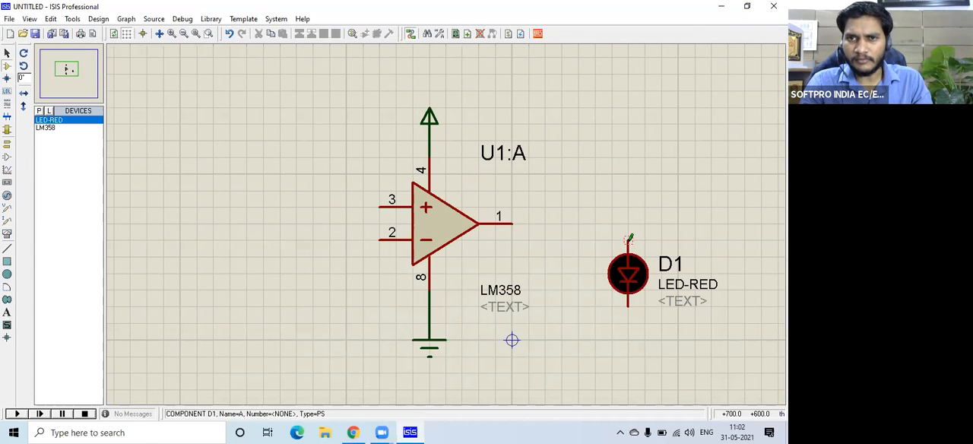
pyautogui.click(514, 222)
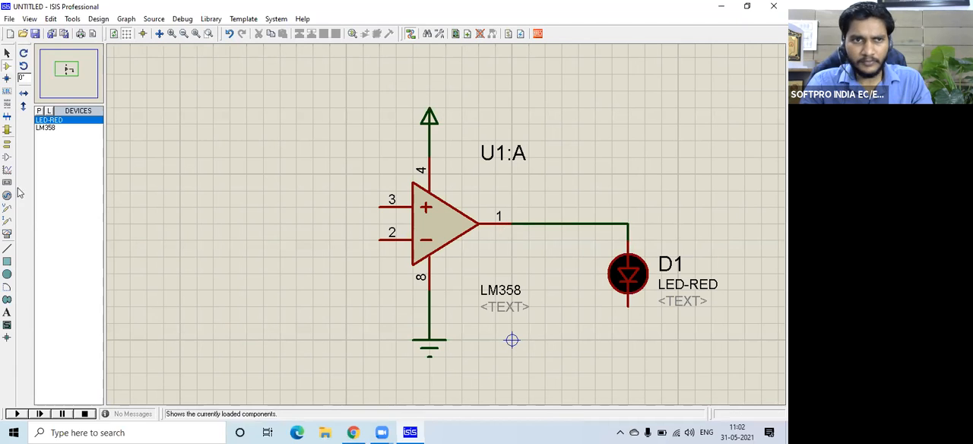
# Place a GROUND terminal below the LED and wire it to the LED's cathode.
pyautogui.click(7, 144)
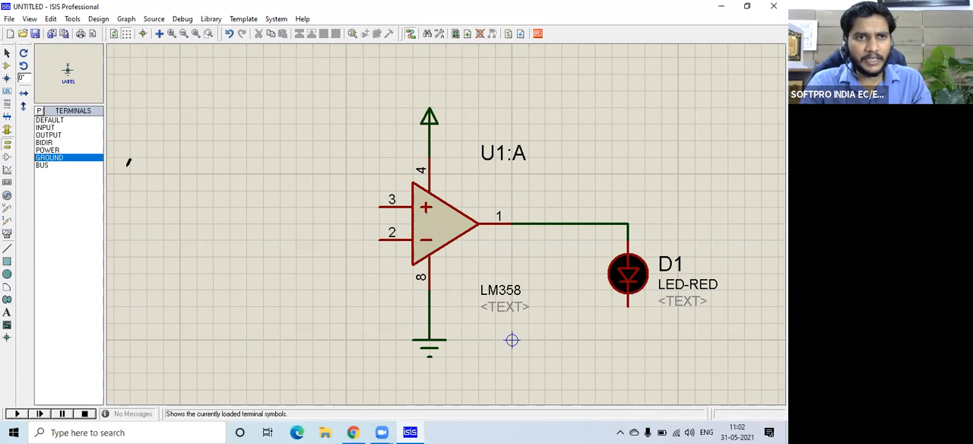
pyautogui.moveTo(612, 350); pyautogui.dragTo(629, 342)
pyautogui.click(628, 323)
pyautogui.click(628, 307)
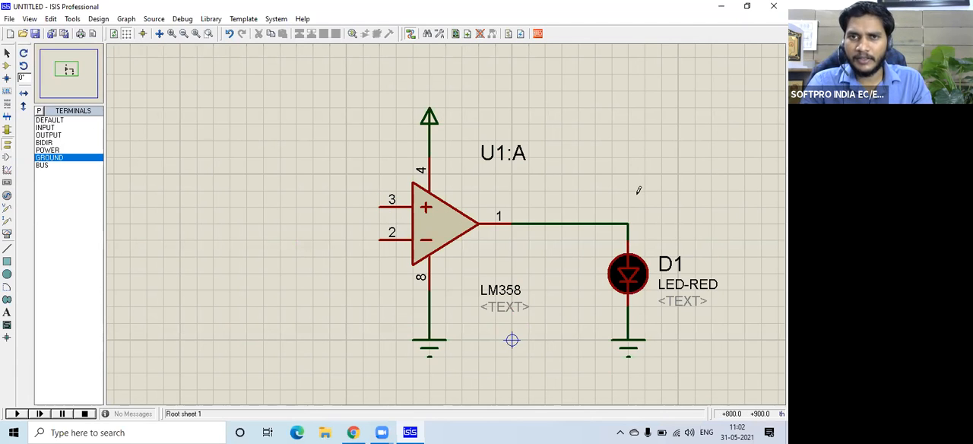
pyautogui.hotkey('alt', 'Tab')
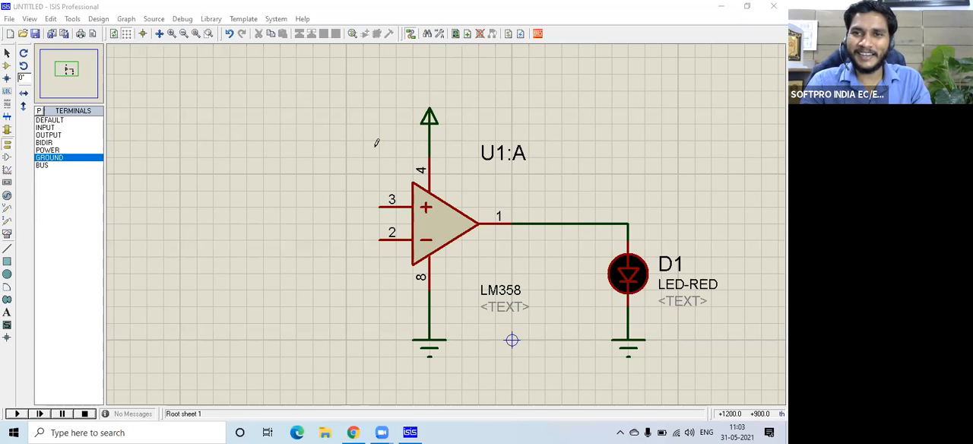
# Search the device library for "pot hg" and add the POT-HG potentiometer to the device list.
pyautogui.click(6, 65)
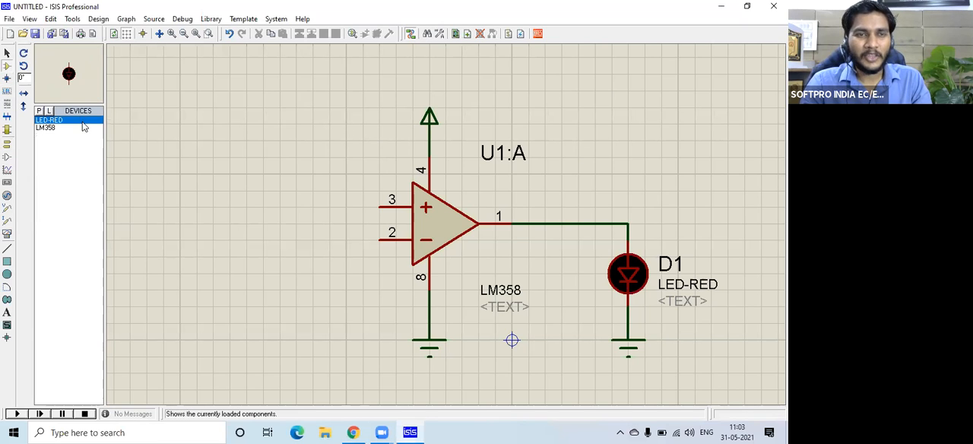
pyautogui.press('p')
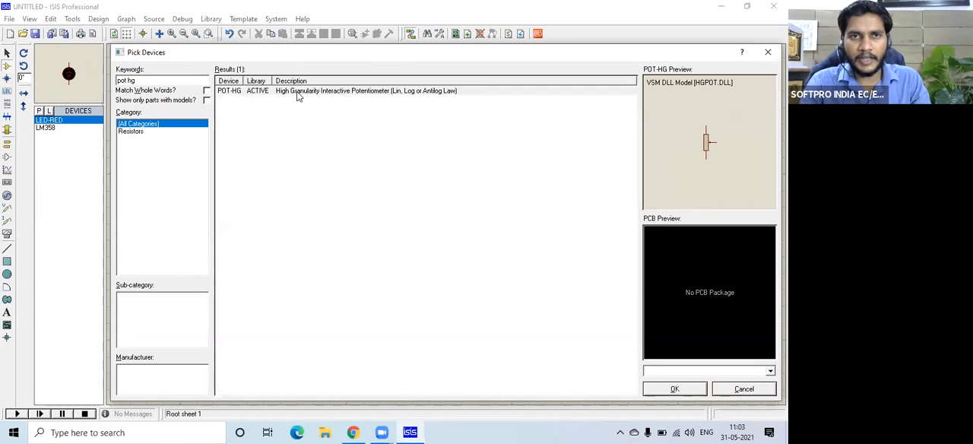
pyautogui.click(297, 93)
pyautogui.doubleClick(297, 92)
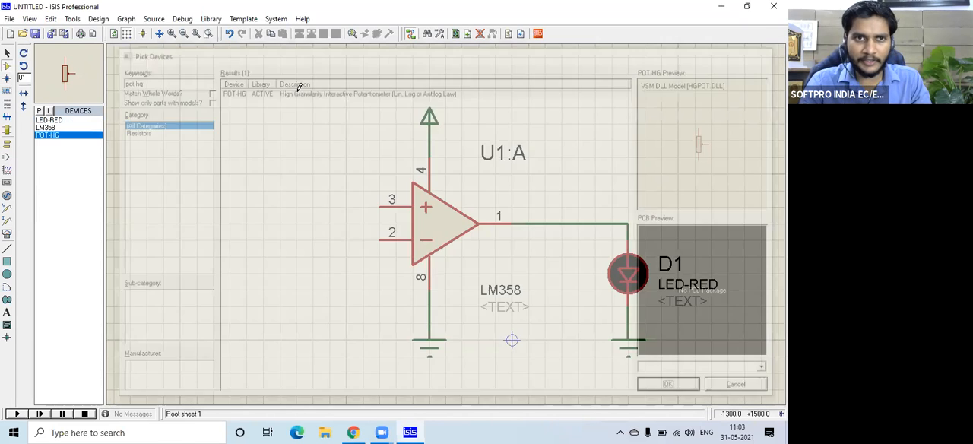
# Place two POT-HG potentiometers to the left of the op-amp, one lower and one farther left and higher.
pyautogui.click(248, 152)
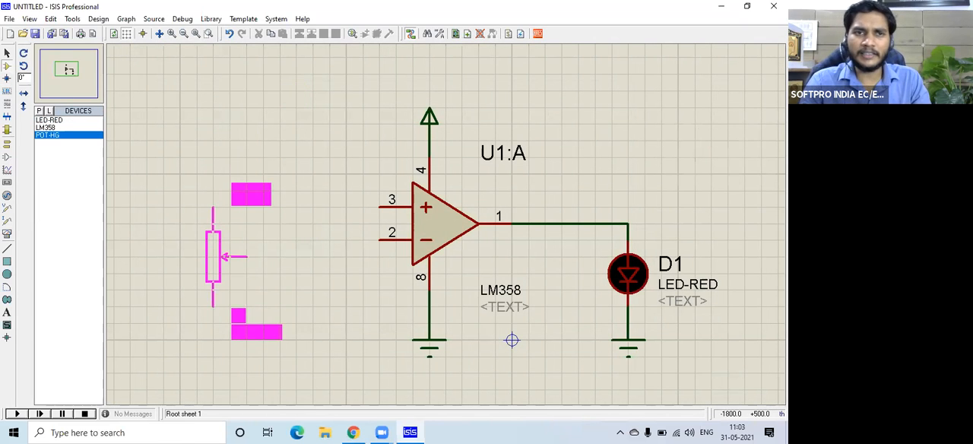
pyautogui.click(244, 291)
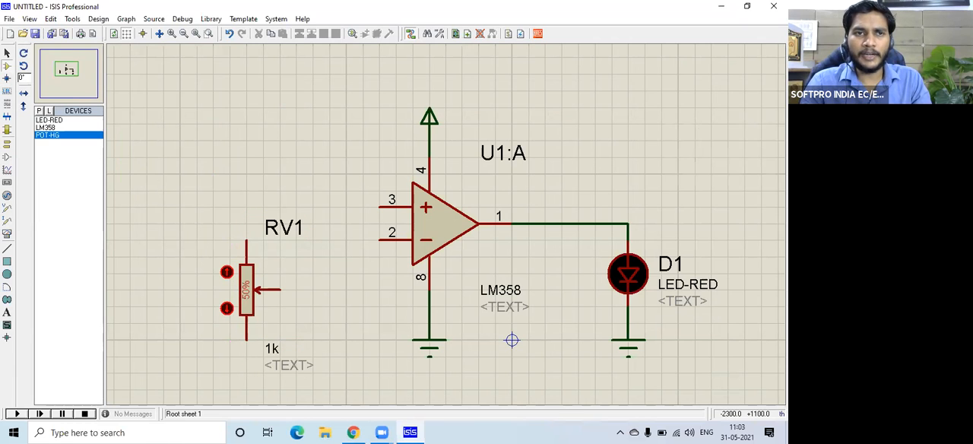
pyautogui.click(131, 158)
pyautogui.click(115, 141)
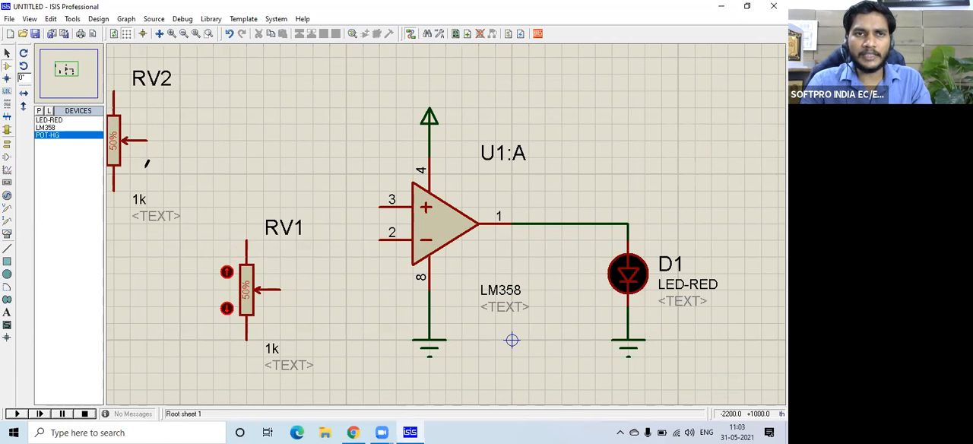
# Move potentiometer RV2 slightly down and left, and move RV1 up and left, keeping both left of the op-amp.
pyautogui.scroll(-1, 147, 163)
pyautogui.scroll(1, 254, 152)
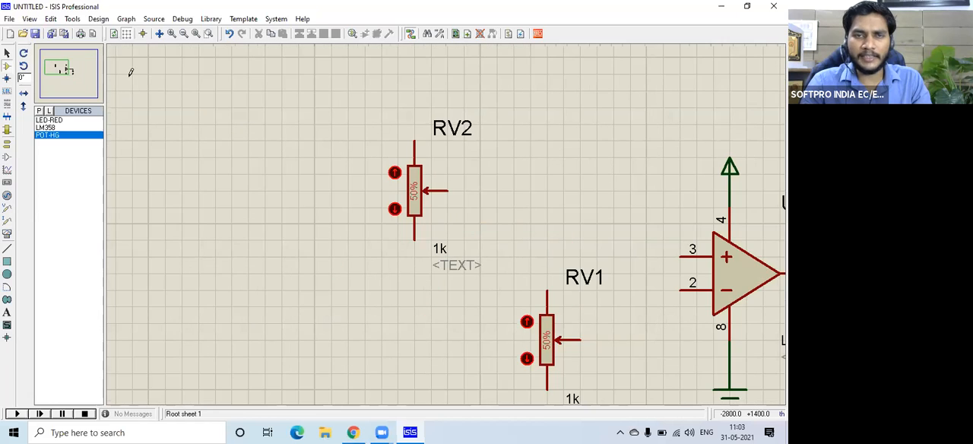
pyautogui.click(59, 66)
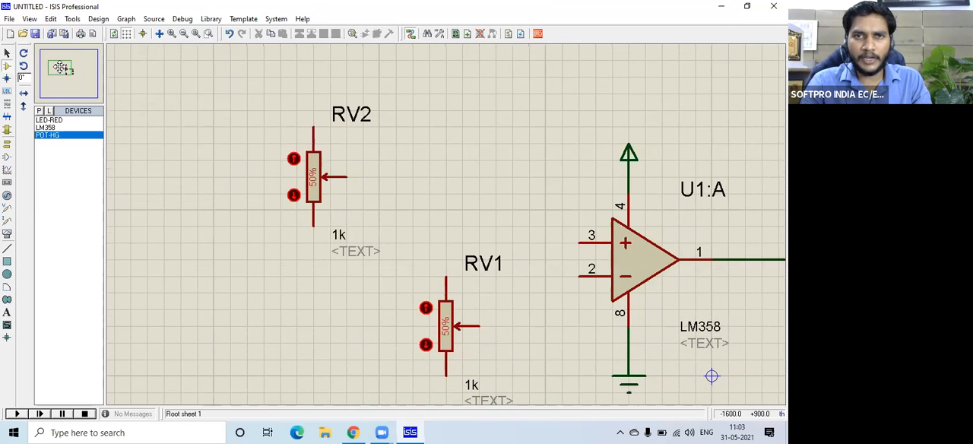
pyautogui.click(61, 68)
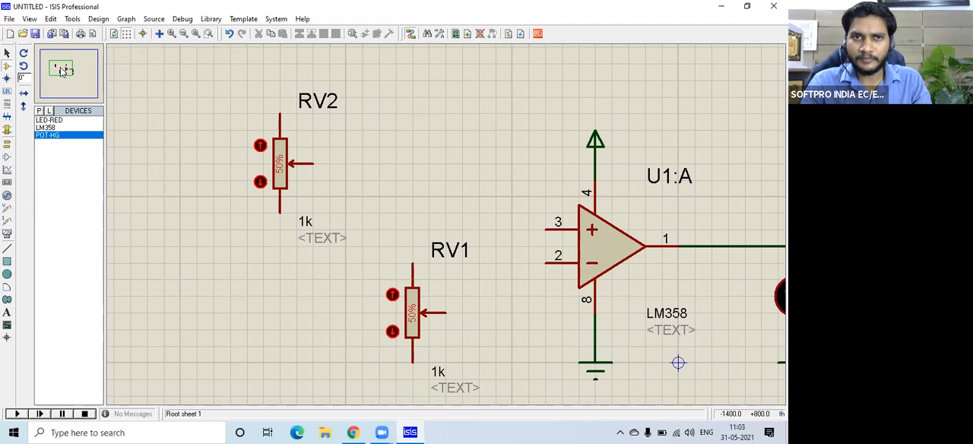
pyautogui.click(280, 161)
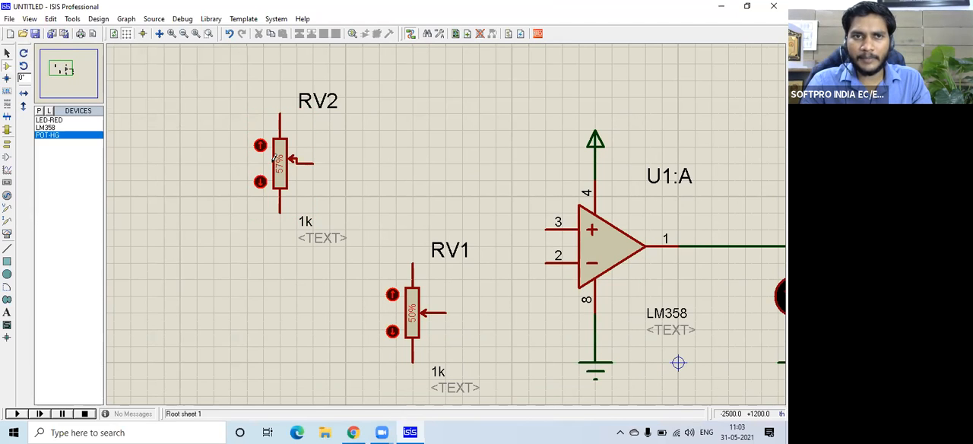
pyautogui.click(280, 161)
pyautogui.moveTo(280, 161); pyautogui.dragTo(263, 195)
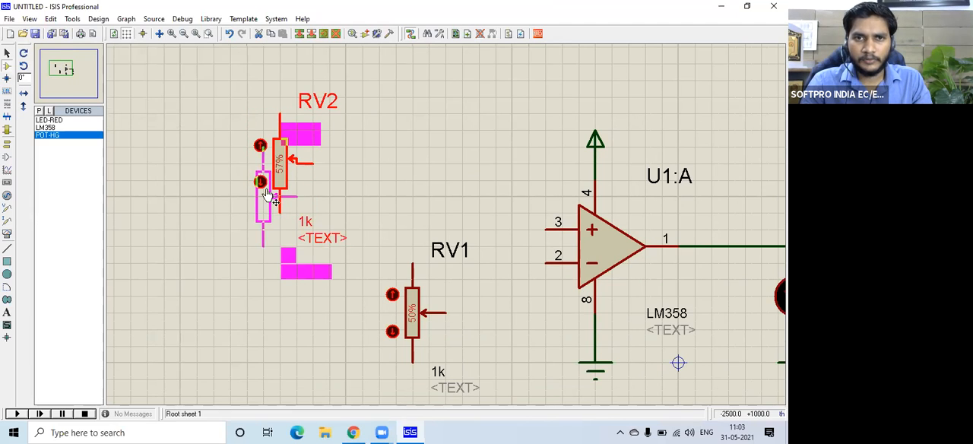
pyautogui.click(393, 250)
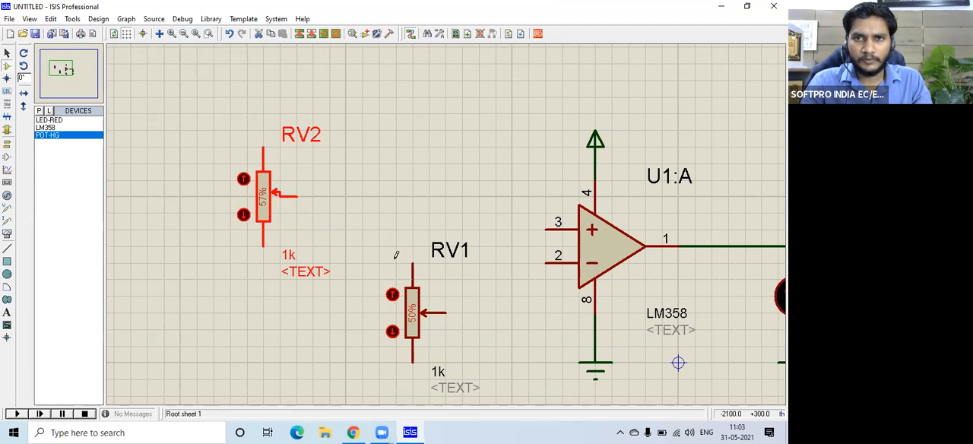
pyautogui.click(412, 329)
pyautogui.moveTo(411, 328); pyautogui.dragTo(378, 295)
pyautogui.click(510, 205)
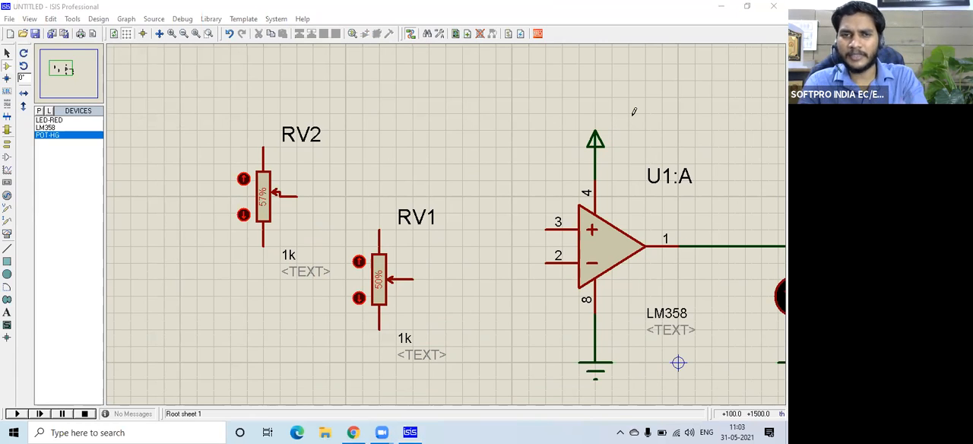
# Place a POWER terminal above RV2 and raise the op-amp's POWER terminal to the same level.
pyautogui.click(6, 146)
pyautogui.click(60, 150)
pyautogui.click(263, 108)
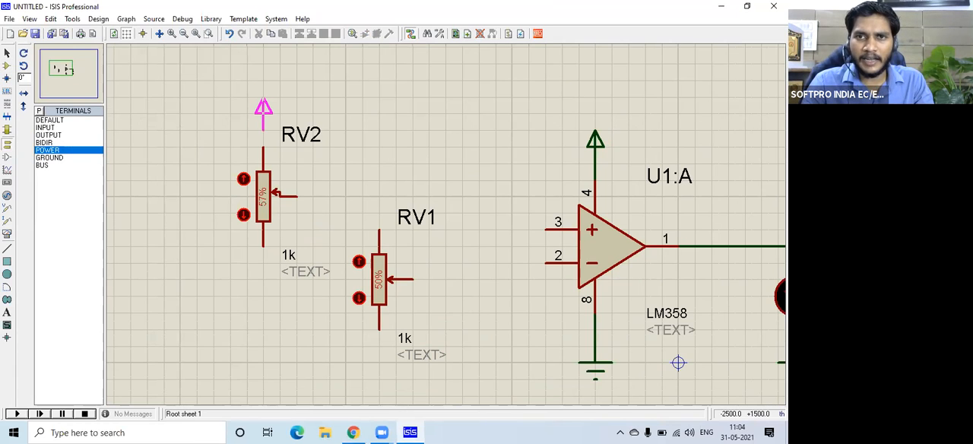
pyautogui.click(263, 108)
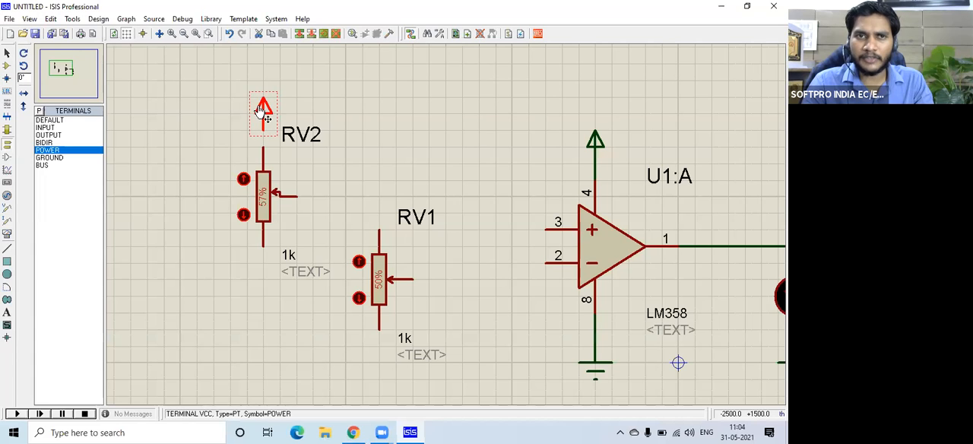
pyautogui.click(606, 151)
pyautogui.rightClick(606, 136)
pyautogui.click(638, 142)
pyautogui.click(604, 124)
# Place a POWER terminal above RV1 and wire the POWER terminals to the upper pins of RV1 and RV2.
pyautogui.click(345, 116)
pyautogui.click(378, 116)
pyautogui.click(378, 118)
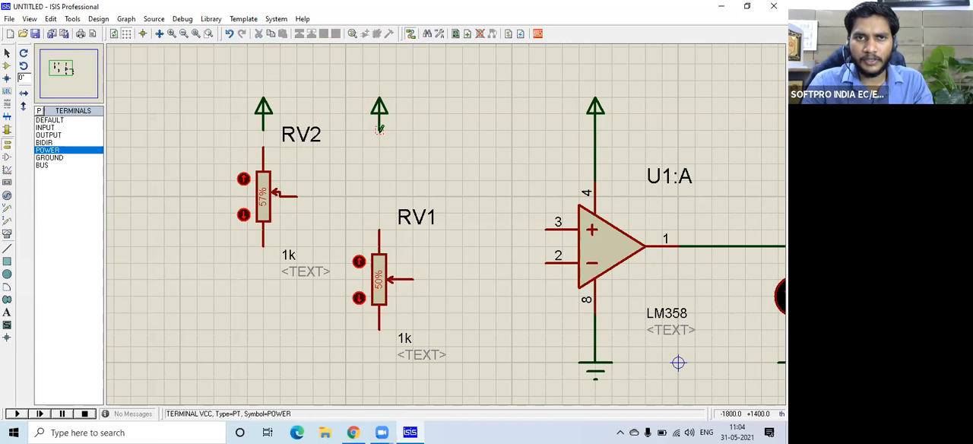
pyautogui.click(379, 130)
pyautogui.click(379, 229)
pyautogui.click(264, 130)
pyautogui.click(264, 147)
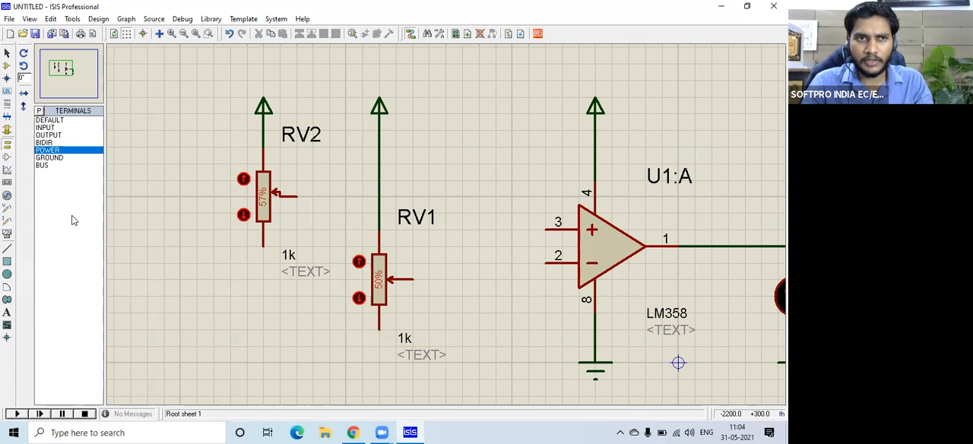
# Place GROUND terminals below RV2 and RV1, and wire RV1's lower pin to its terminal.
pyautogui.click(55, 158)
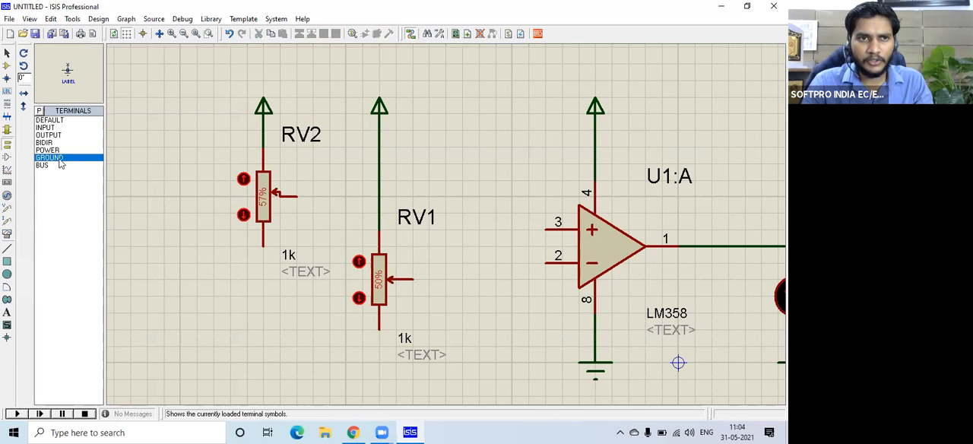
pyautogui.click(247, 360)
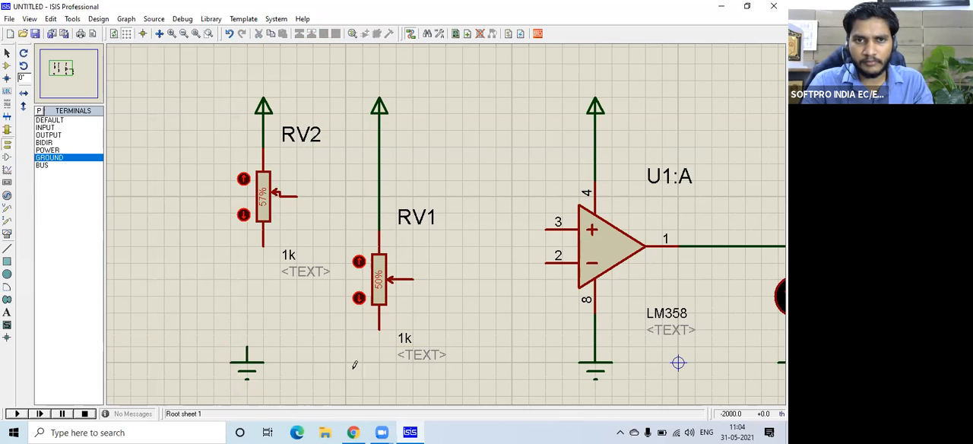
pyautogui.click(379, 361)
pyautogui.click(379, 344)
# Align the GROUND terminal directly under RV2 and wire it to RV2's lower pin.
pyautogui.click(248, 343)
pyautogui.rightClick(253, 295)
pyautogui.click(250, 369)
pyautogui.moveTo(250, 363); pyautogui.dragTo(268, 338)
pyautogui.click(263, 343)
pyautogui.click(262, 255)
# Wire RV2's wiper to op-amp input pin 3 and RV1's wiper to input pin 2.
pyautogui.click(301, 194)
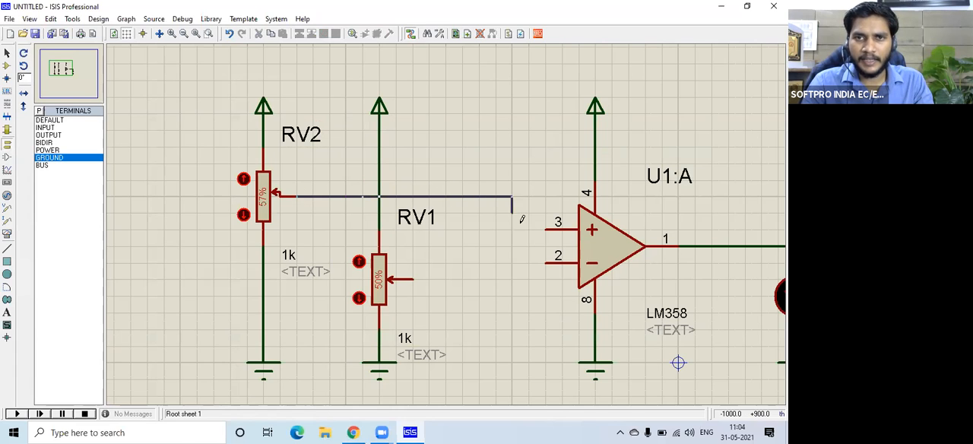
pyautogui.click(540, 235)
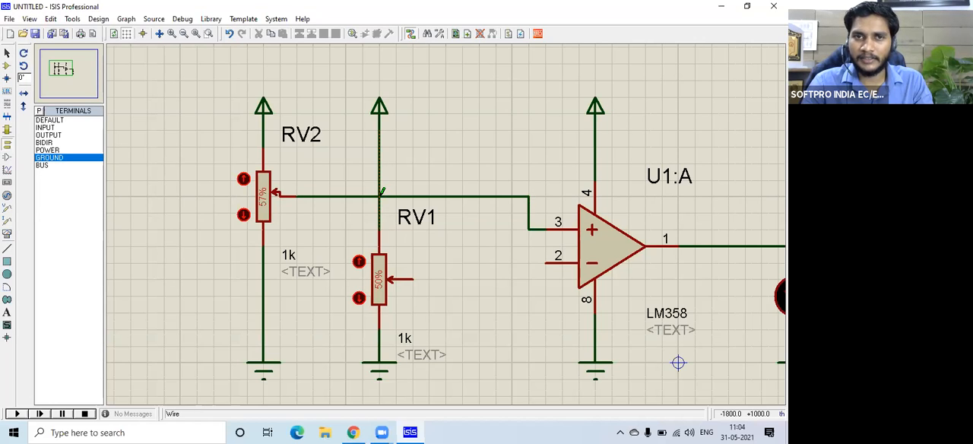
pyautogui.click(412, 279)
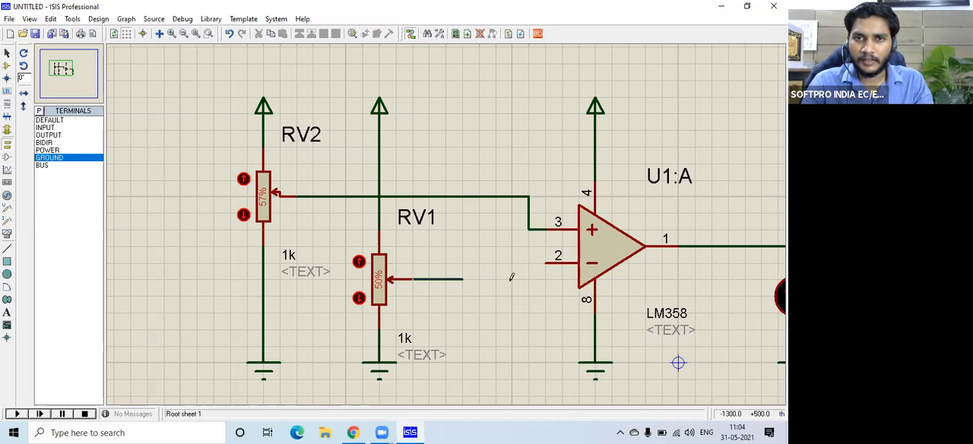
pyautogui.click(551, 259)
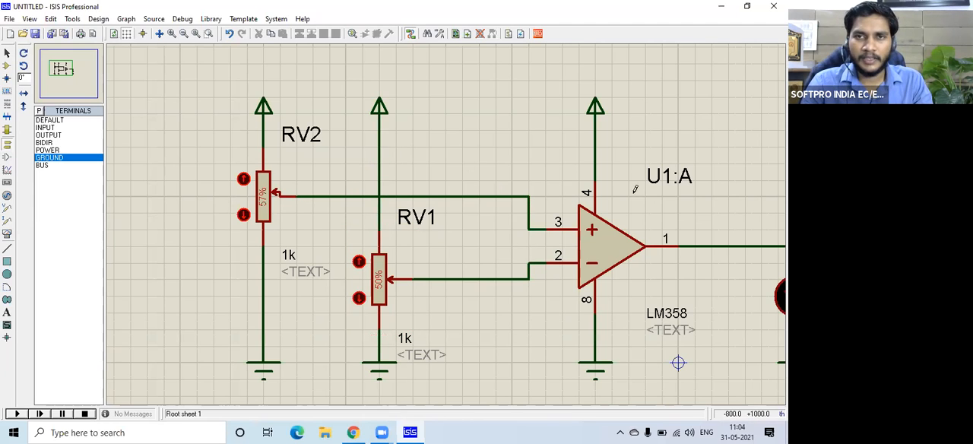
# Select RV1 with its POWER and GROUND terminals and shift the whole branch right, away from RV2.
pyautogui.click(57, 67)
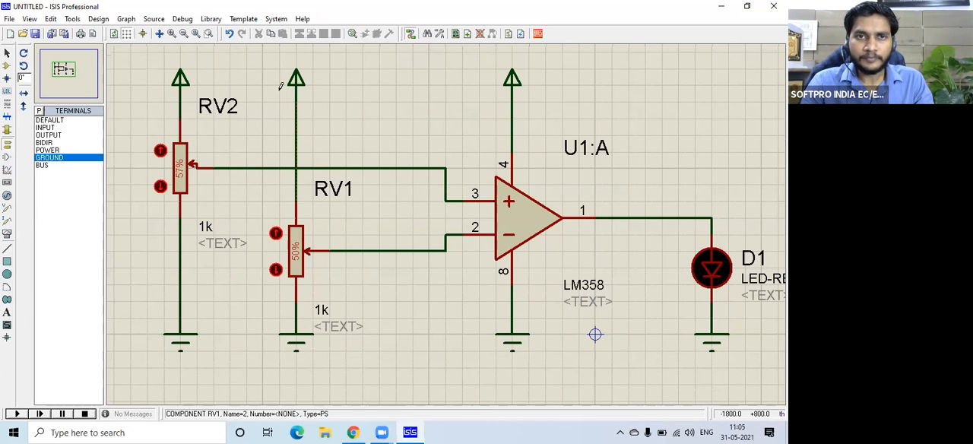
pyautogui.moveTo(263, 52); pyautogui.dragTo(362, 400)
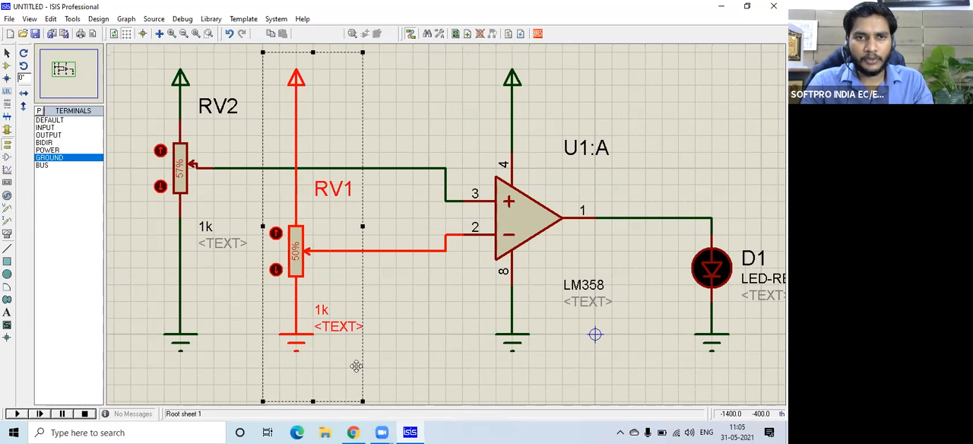
pyautogui.moveTo(335, 333); pyautogui.dragTo(348, 334)
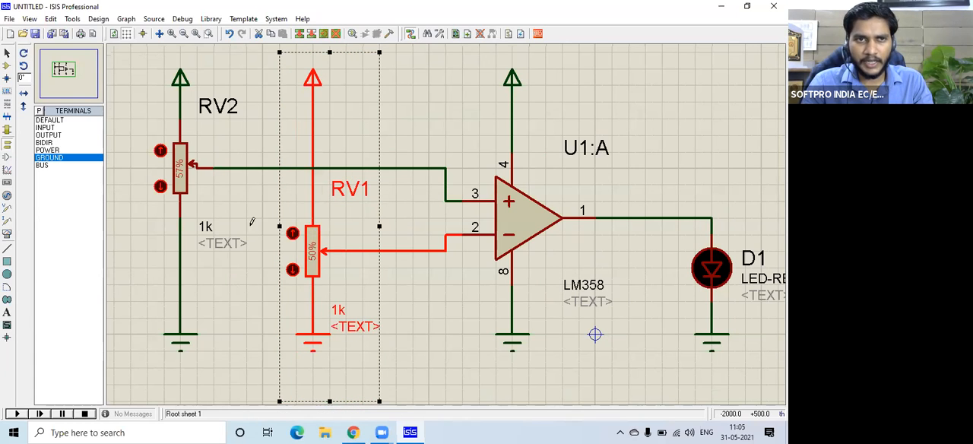
pyautogui.moveTo(315, 251); pyautogui.dragTo(349, 253)
pyautogui.click(479, 291)
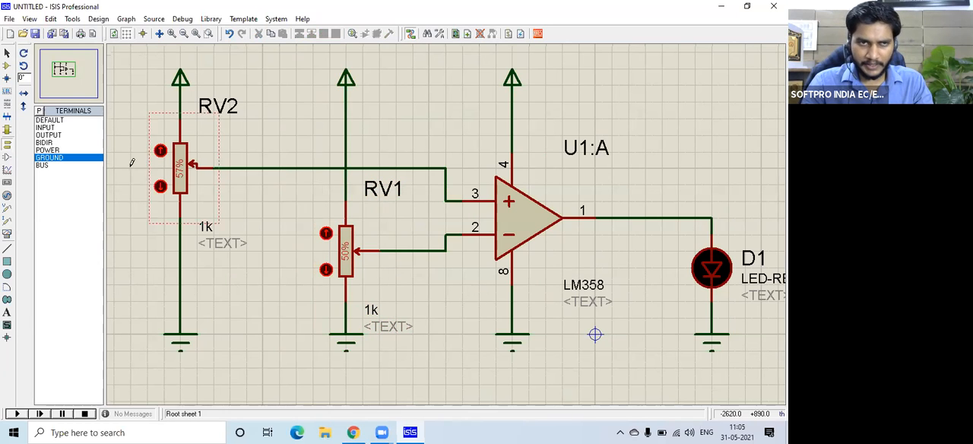
# Place a DC VOLTMETER between RV2 and RV1.
pyautogui.click(7, 235)
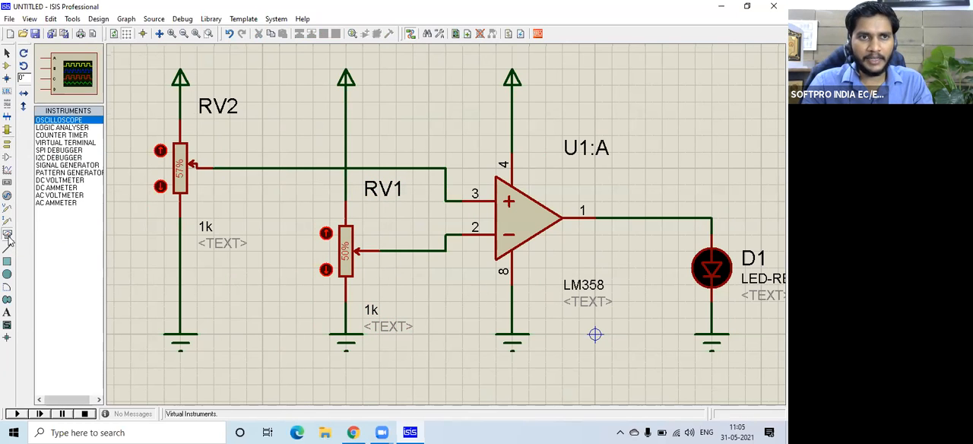
pyautogui.click(59, 181)
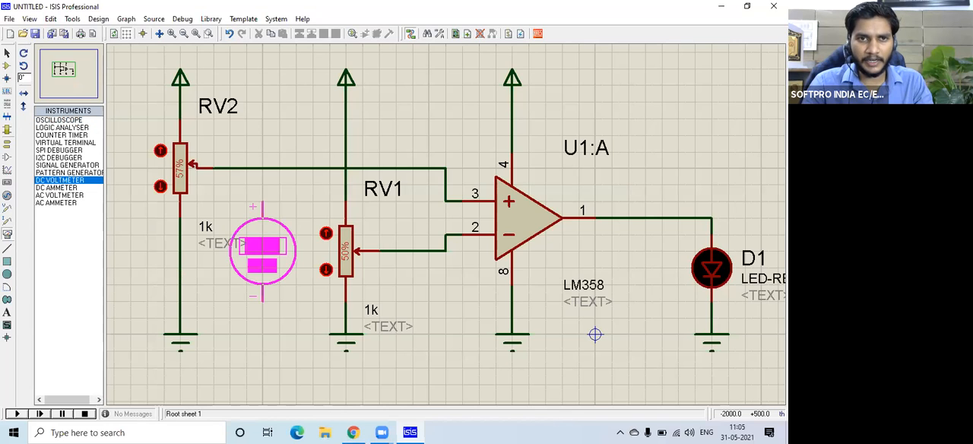
pyautogui.click(262, 251)
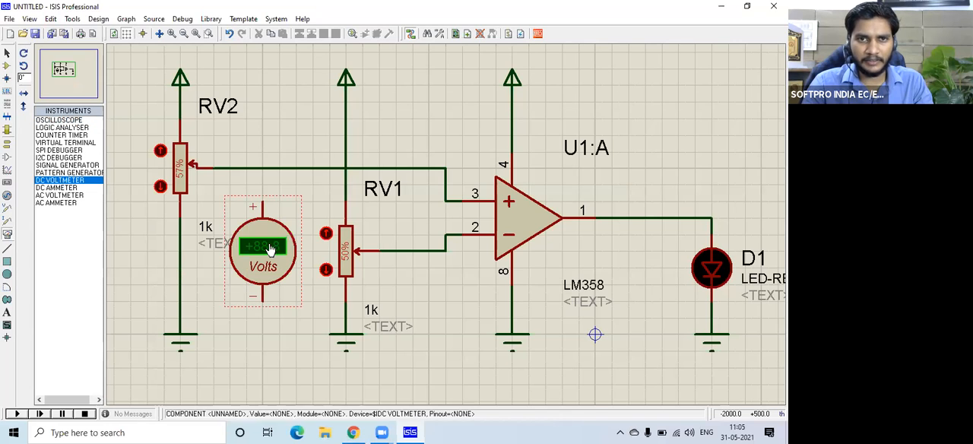
# Place a second DC VOLTMETER below the wire to op-amp pin 2 and connect its positive terminal to that wire.
pyautogui.click(446, 318)
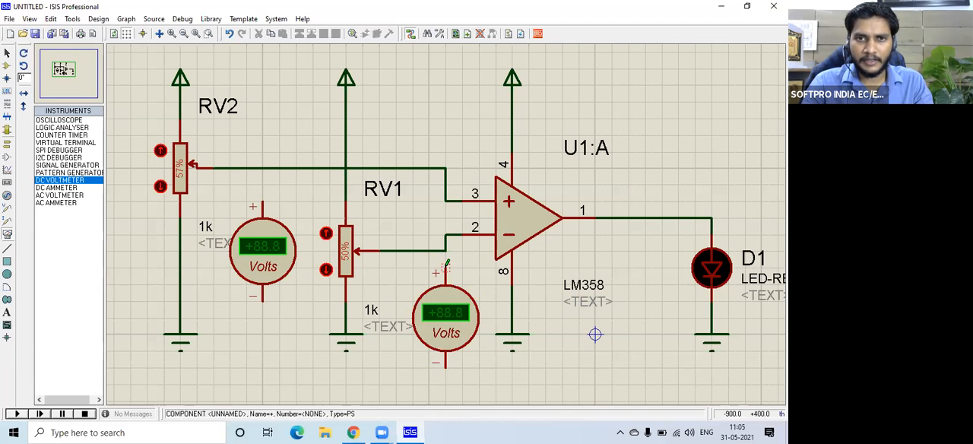
pyautogui.click(445, 251)
pyautogui.click(449, 312)
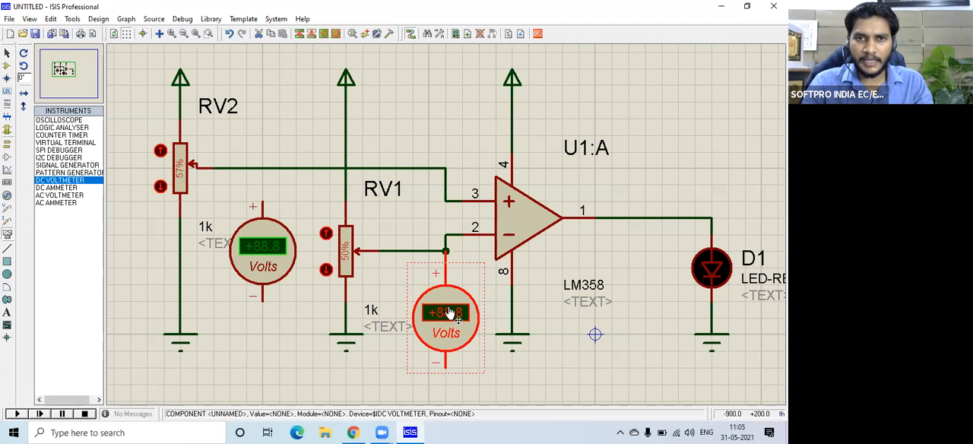
# Wire the positive terminal of the voltmeter beside RV2 to the wire from RV2's wiper.
pyautogui.click(402, 363)
pyautogui.click(266, 195)
pyautogui.click(262, 168)
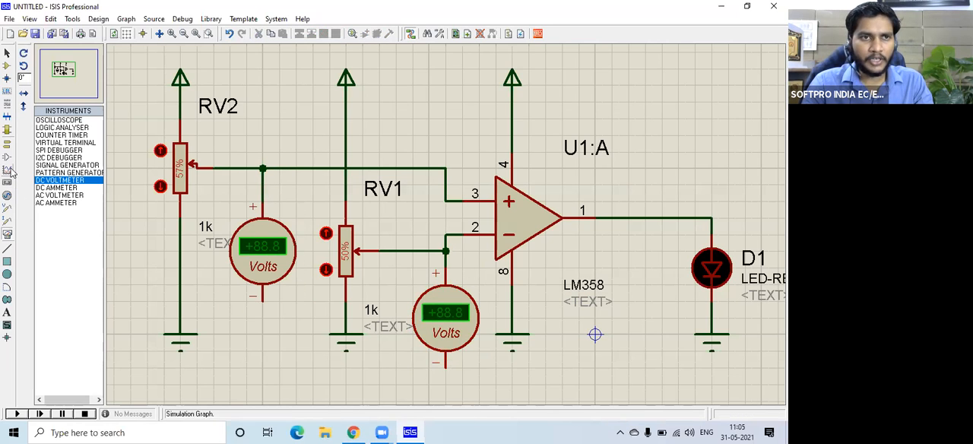
# Place a GROUND terminal below RV2's voltmeter and wire it to the meter's negative terminal.
pyautogui.click(7, 144)
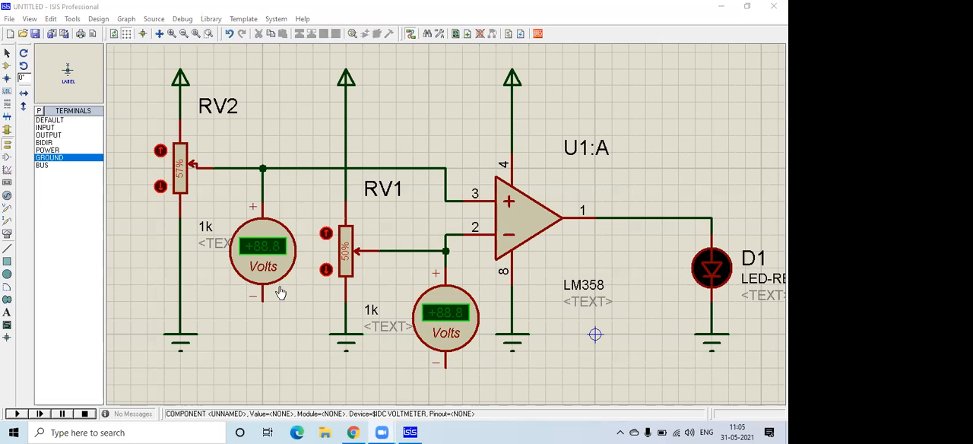
pyautogui.click(263, 335)
pyautogui.click(263, 332)
pyautogui.click(262, 300)
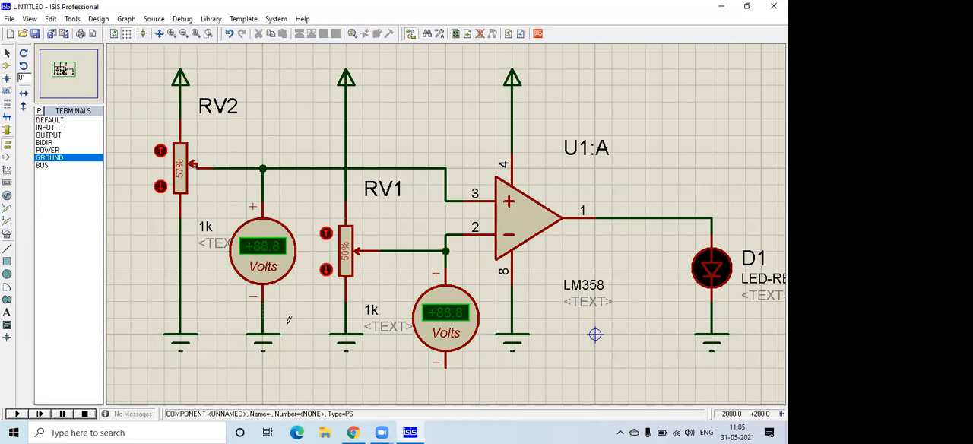
# Place a GROUND terminal below RV1's voltmeter, wire it to the negative terminal and move it closer to the meter.
pyautogui.click(448, 402)
pyautogui.click(446, 386)
pyautogui.click(446, 368)
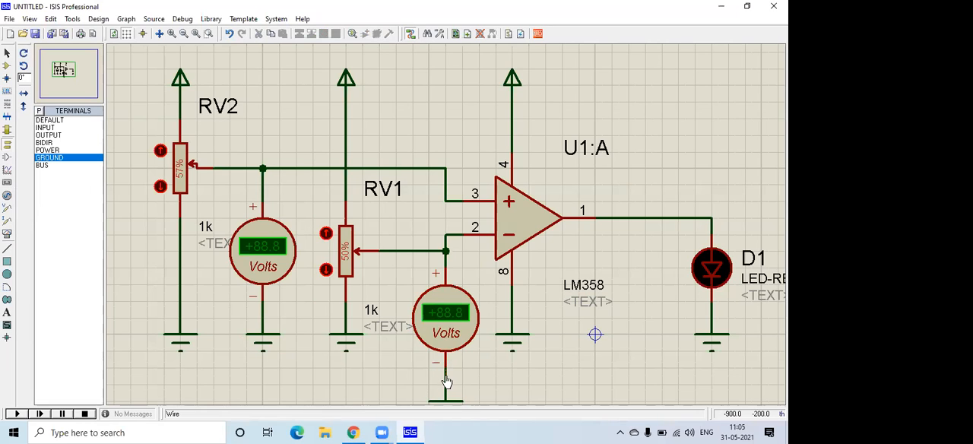
pyautogui.click(446, 392)
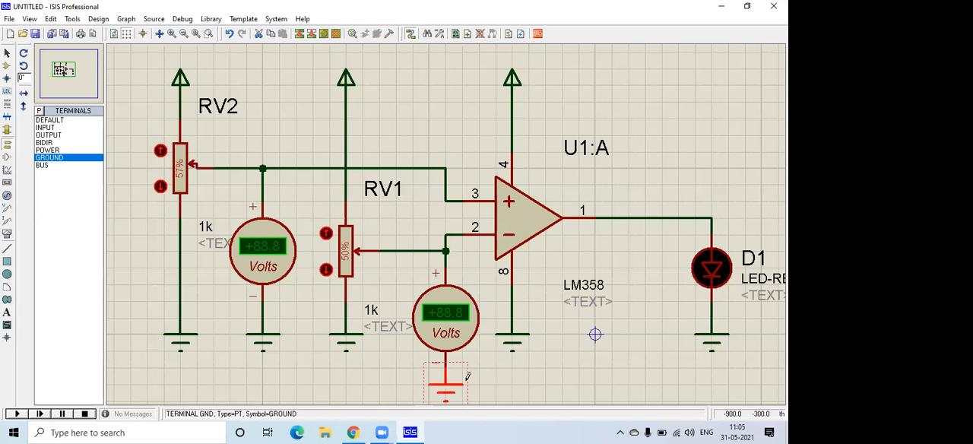
pyautogui.click(543, 369)
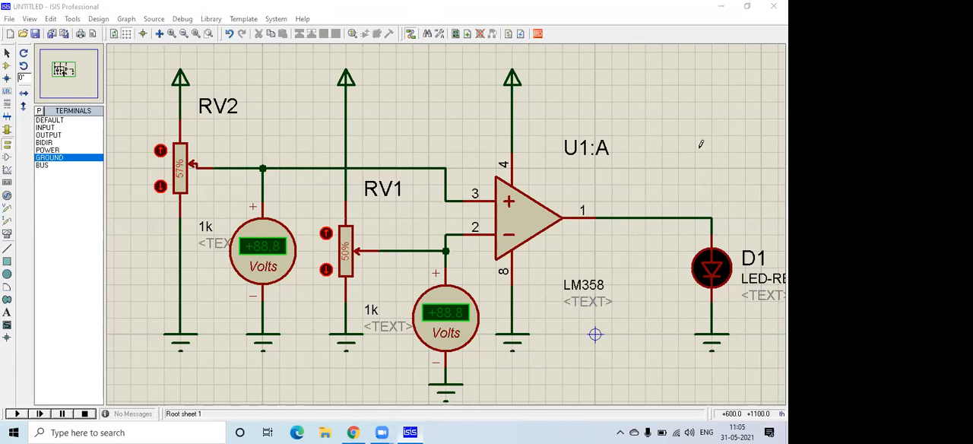
# Run the simulation to test the LM358 circuit and close the error report.
pyautogui.click(520, 217)
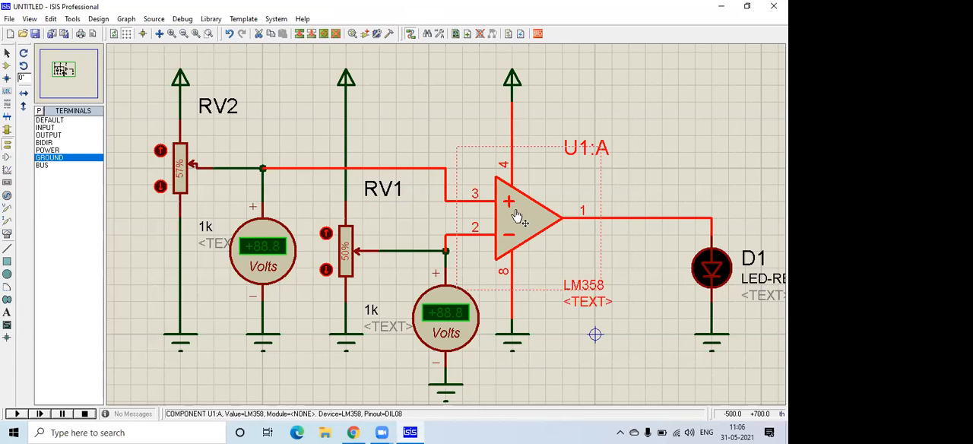
pyautogui.click(454, 134)
pyautogui.click(18, 413)
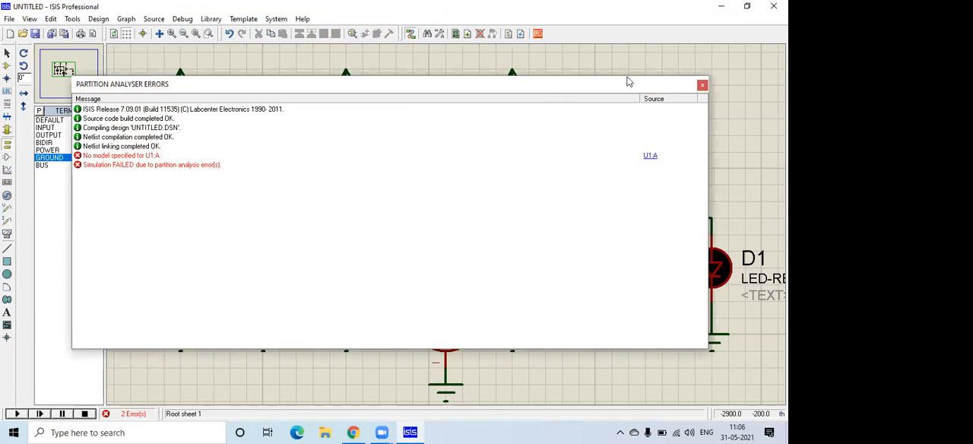
pyautogui.click(702, 84)
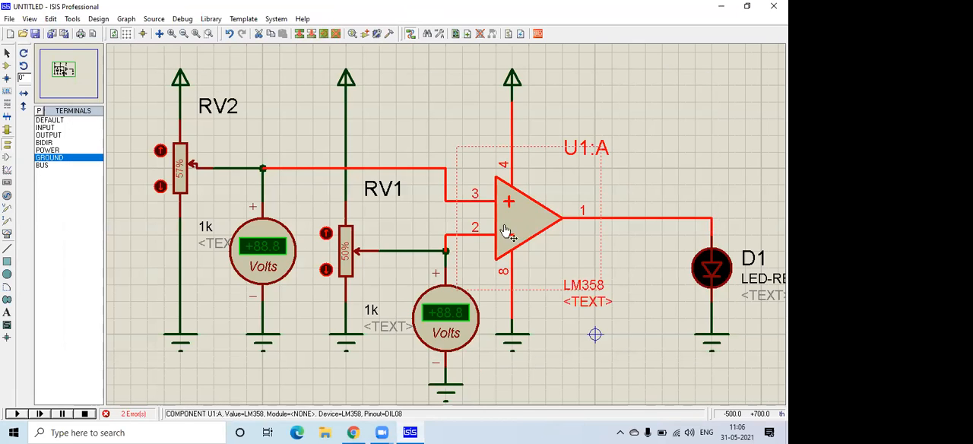
# Replace the LM358 op-amp U1:A with an LM358N from the OPAMP library, placed between the same POWER and GROUND terminals.
pyautogui.rightClick(521, 219)
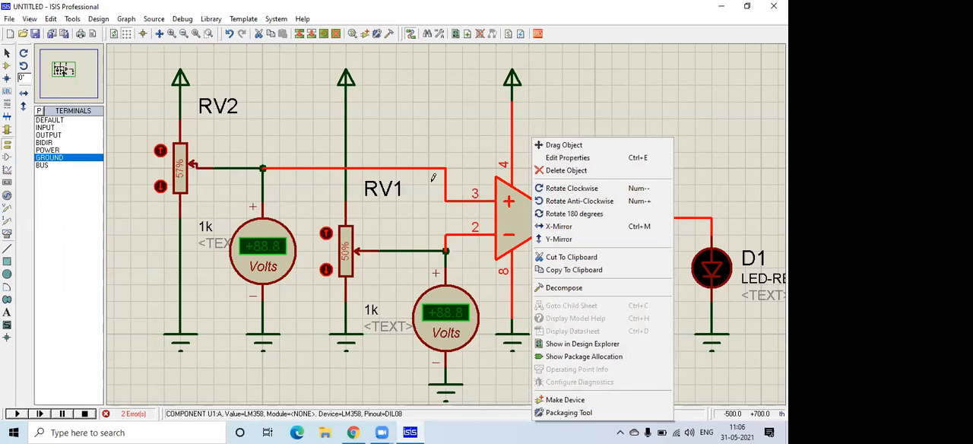
pyautogui.click(555, 169)
pyautogui.click(6, 66)
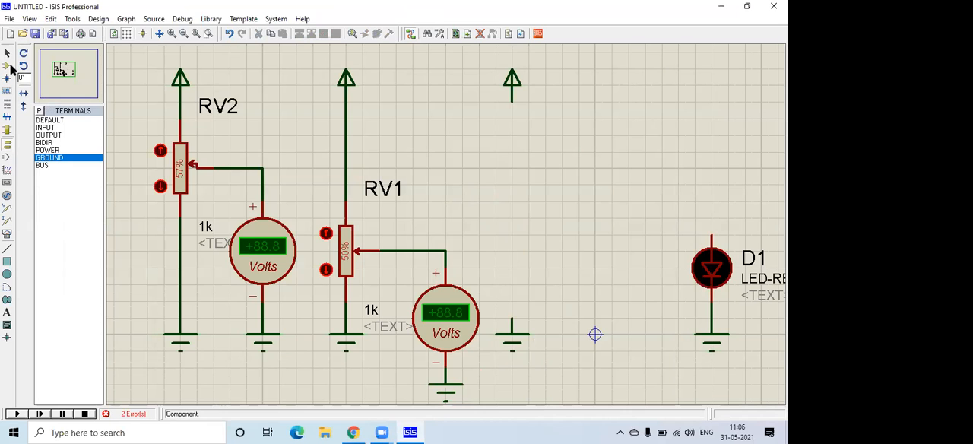
pyautogui.doubleClick(69, 111)
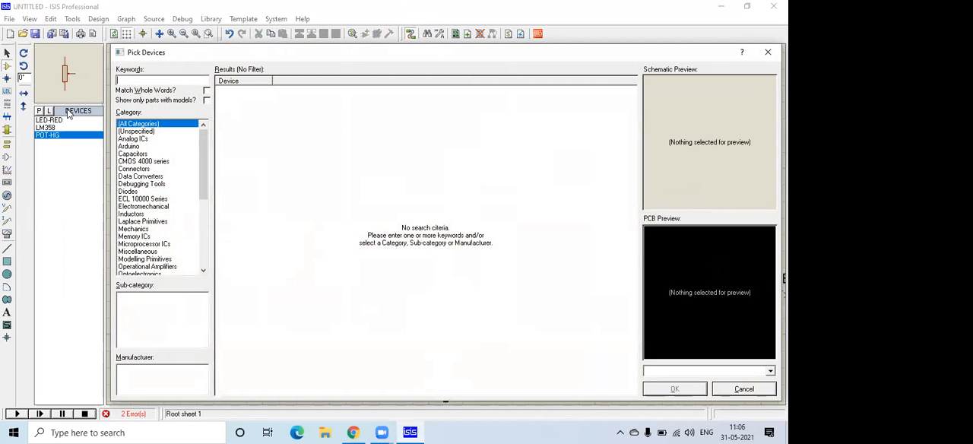
pyautogui.press('BackSpace')
pyautogui.write('lm358')
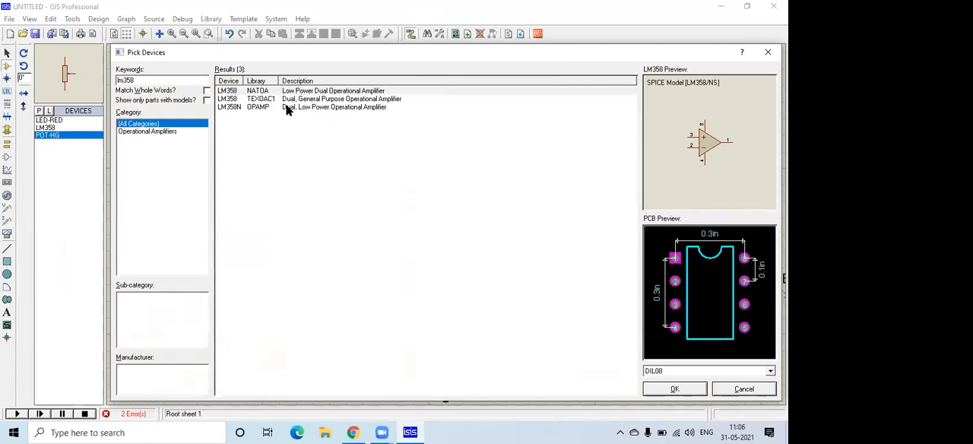
pyautogui.click(287, 108)
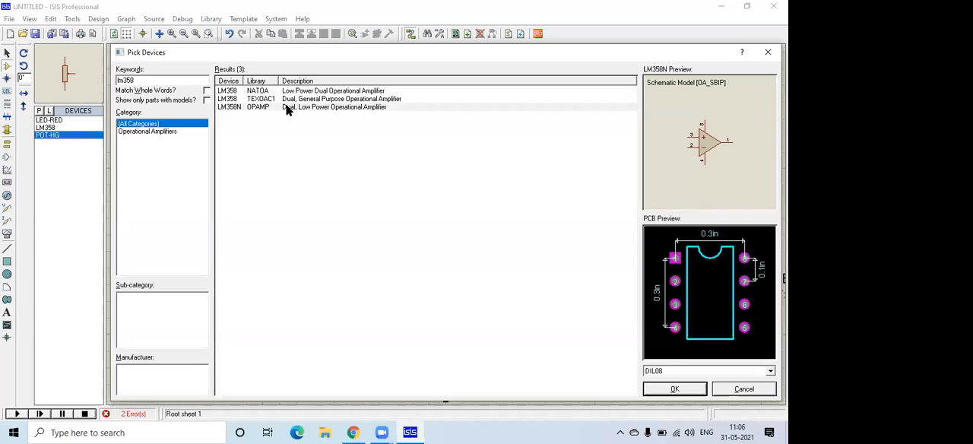
pyautogui.press('Return')
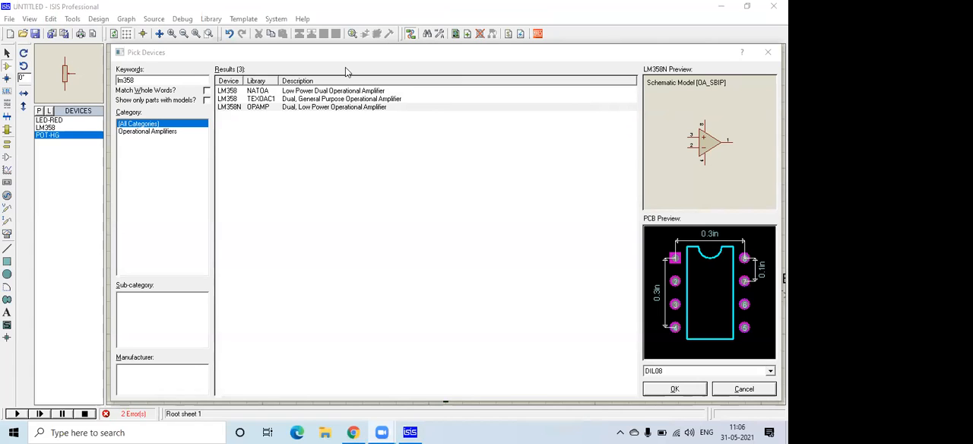
pyautogui.click(292, 107)
pyautogui.click(674, 388)
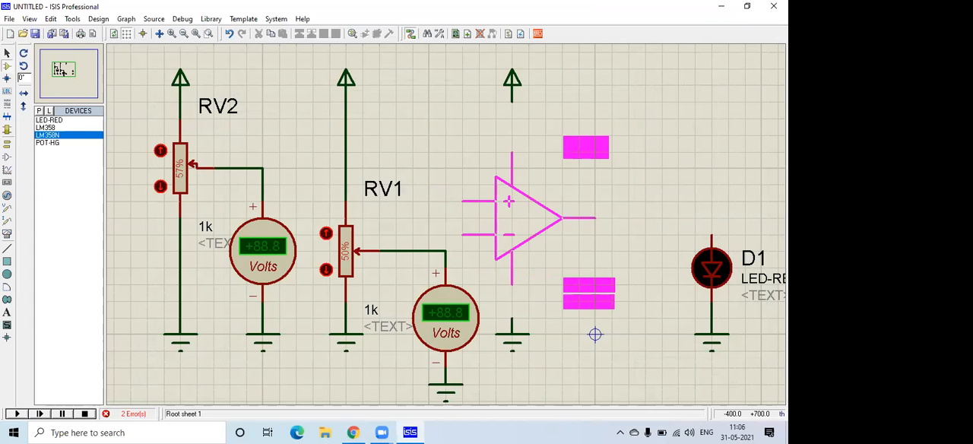
pyautogui.click(528, 231)
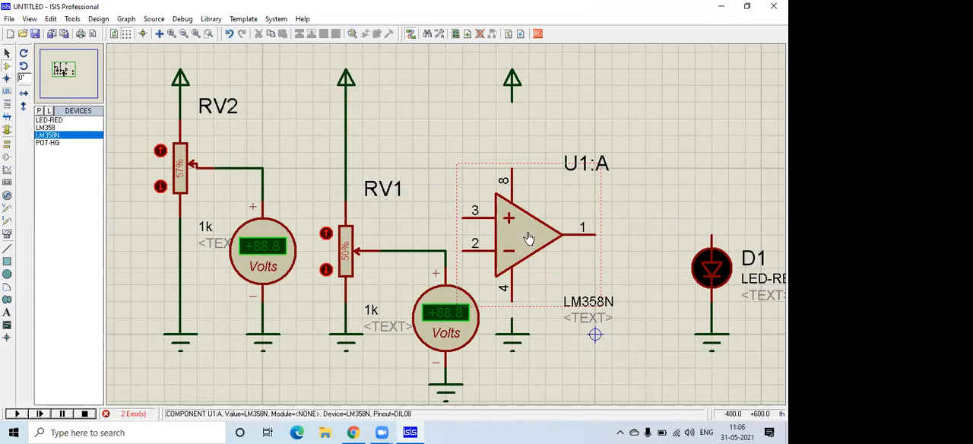
# Wire LM358N pins 2 and 3 to the RV1 and RV2 wiper wires, and pins 8 and 4 to POWER and GROUND.
pyautogui.click(462, 251)
pyautogui.click(446, 250)
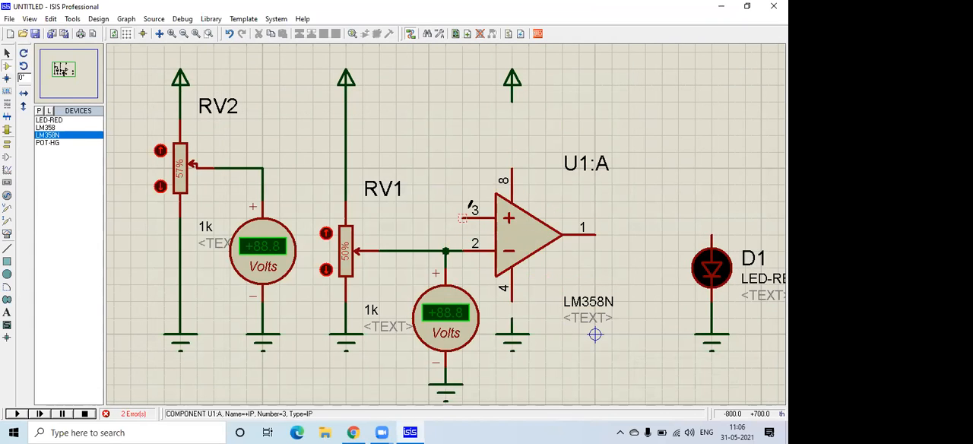
pyautogui.click(464, 217)
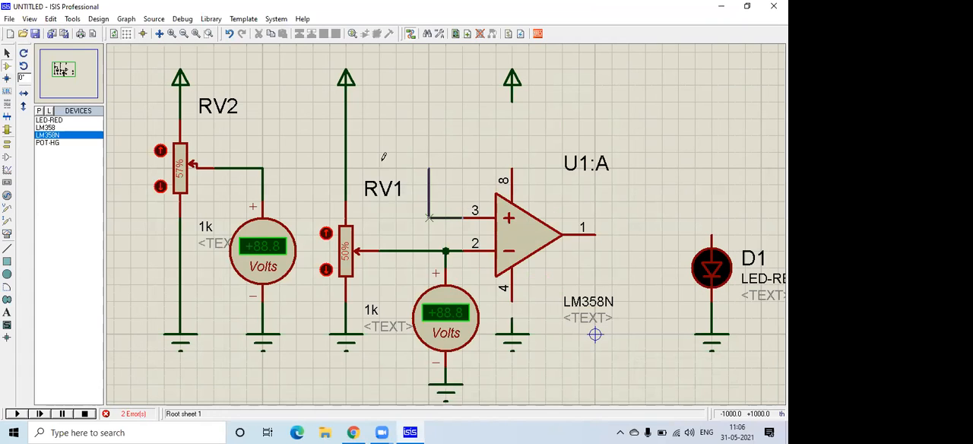
pyautogui.press('Escape')
pyautogui.click(462, 217)
pyautogui.click(265, 164)
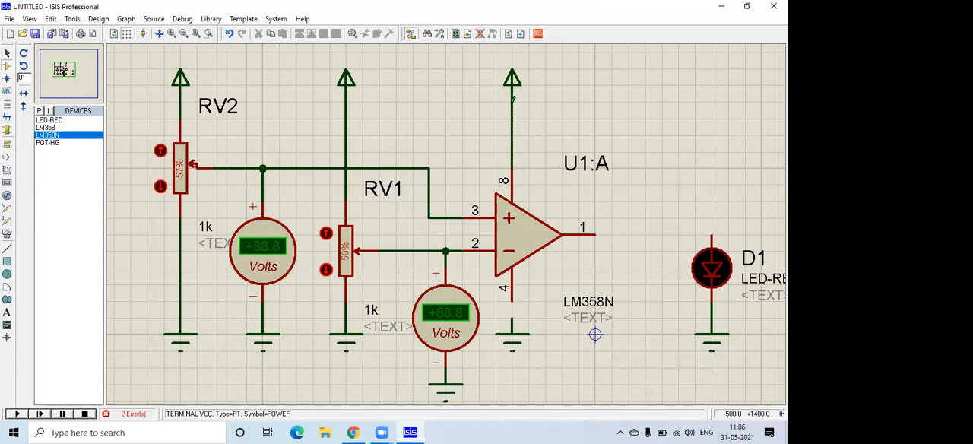
# Wire the op-amp's output pin 1 to LED D1 and start the simulation.
pyautogui.click(598, 218)
pyautogui.click(707, 225)
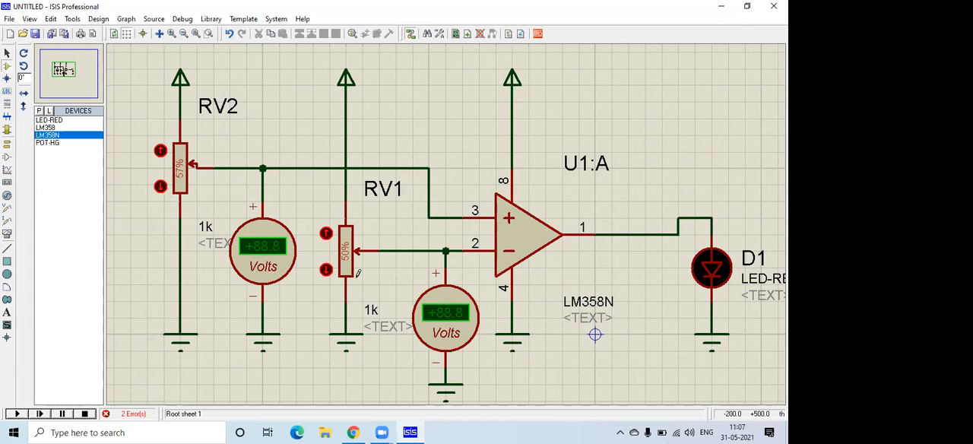
pyautogui.click(17, 414)
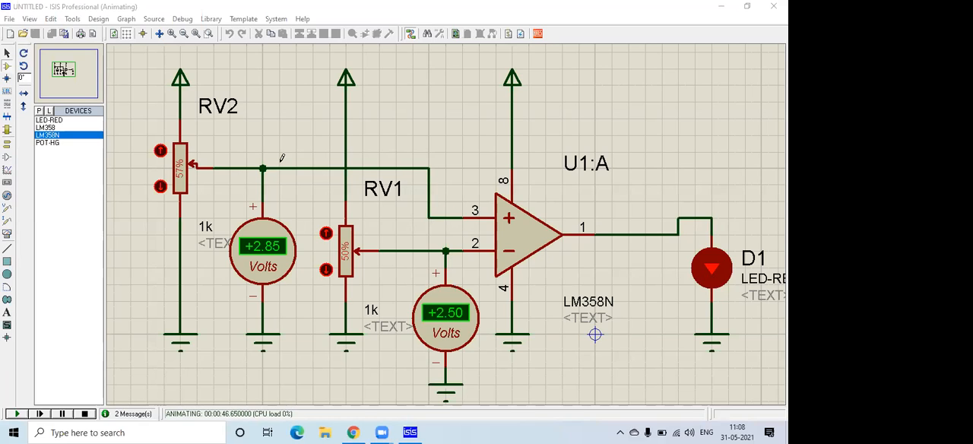
# Lower potentiometer RV2 step by step until it is below RV1's 50% setting.
pyautogui.click(160, 187)
pyautogui.click(161, 187)
pyautogui.click(160, 187)
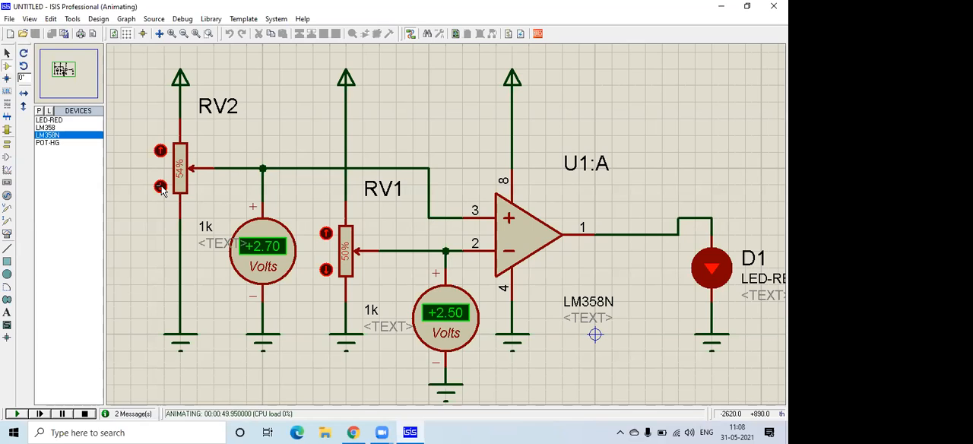
pyautogui.click(160, 187)
pyautogui.click(161, 187)
pyautogui.click(160, 187)
pyautogui.click(160, 187)
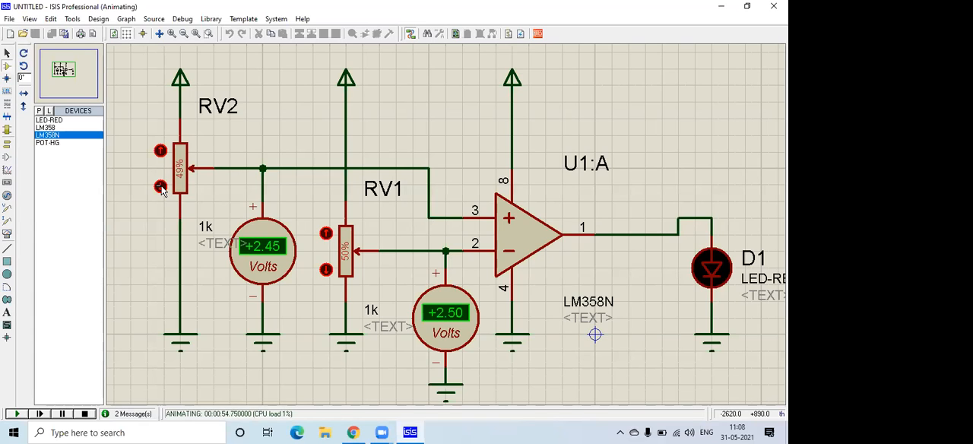
pyautogui.click(161, 187)
pyautogui.click(160, 187)
pyautogui.click(160, 187)
pyautogui.click(161, 187)
pyautogui.click(160, 187)
# Raise potentiometer RV2 to 50% so it matches RV1's setting.
pyautogui.click(160, 151)
pyautogui.click(160, 150)
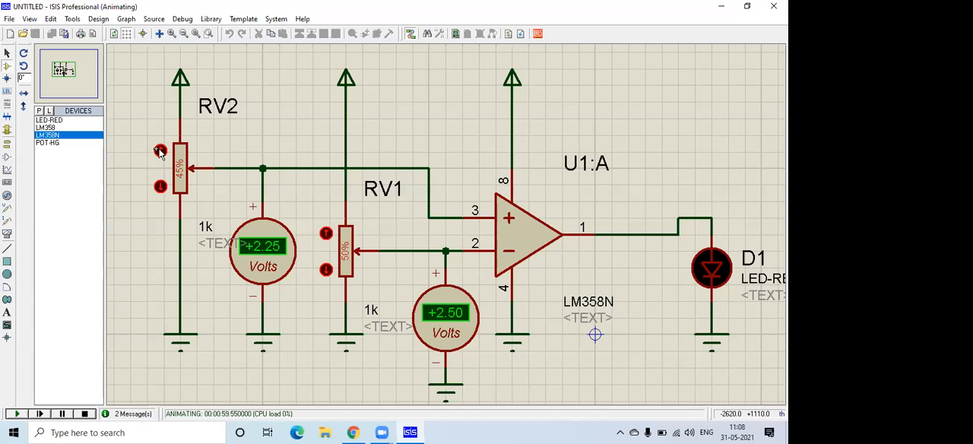
pyautogui.click(160, 151)
pyautogui.click(159, 151)
pyautogui.click(159, 151)
pyautogui.click(160, 150)
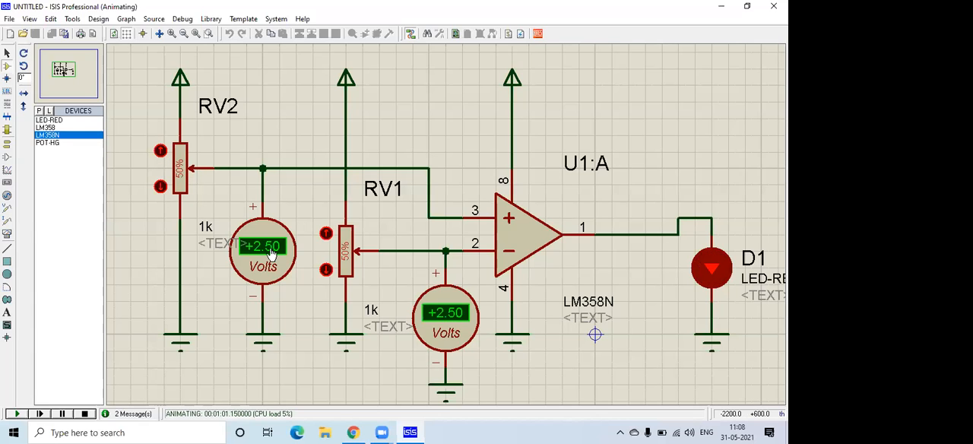
# Stop the simulation and delete the voltmeter on RV2's wiper wire together with its GROUND terminal.
pyautogui.click(84, 413)
pyautogui.click(265, 245)
pyautogui.press('Delete')
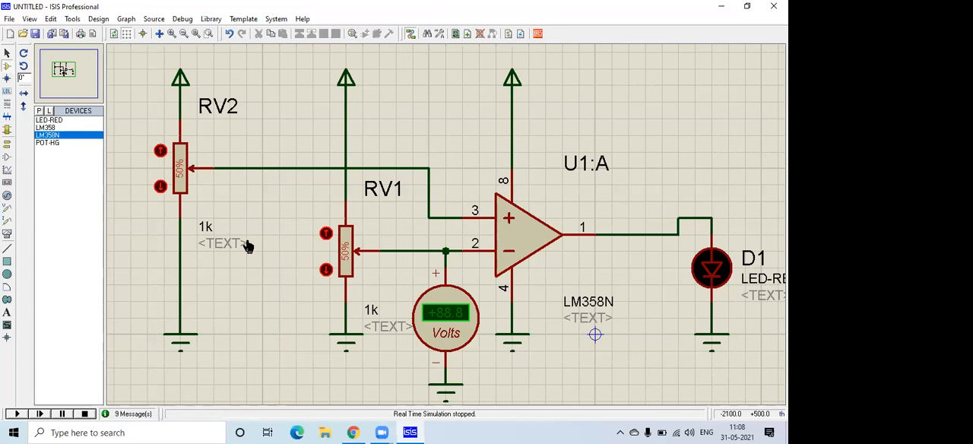
# Restart the simulation and sweep RV2 down to 36% and up to 77%.
pyautogui.click(17, 413)
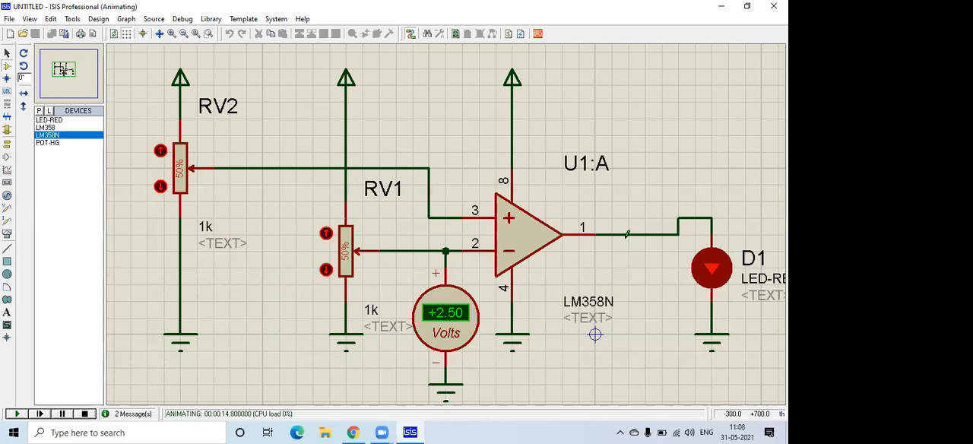
pyautogui.click(159, 186)
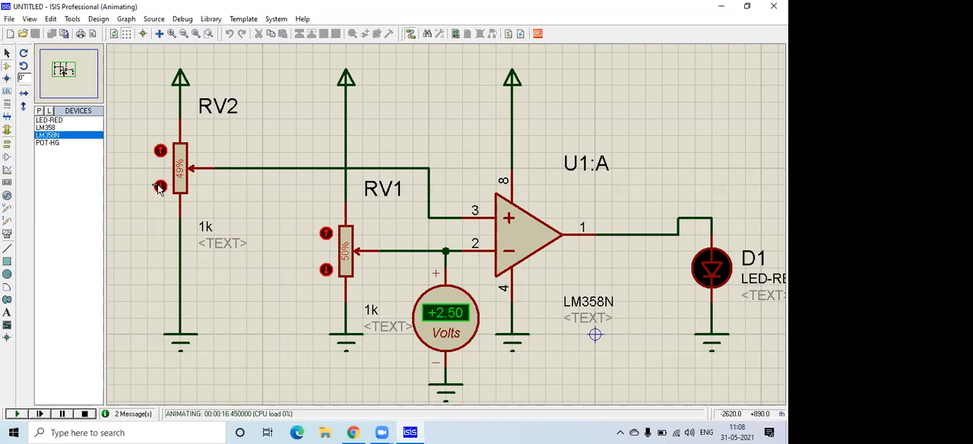
pyautogui.click(159, 187)
pyautogui.click(160, 187)
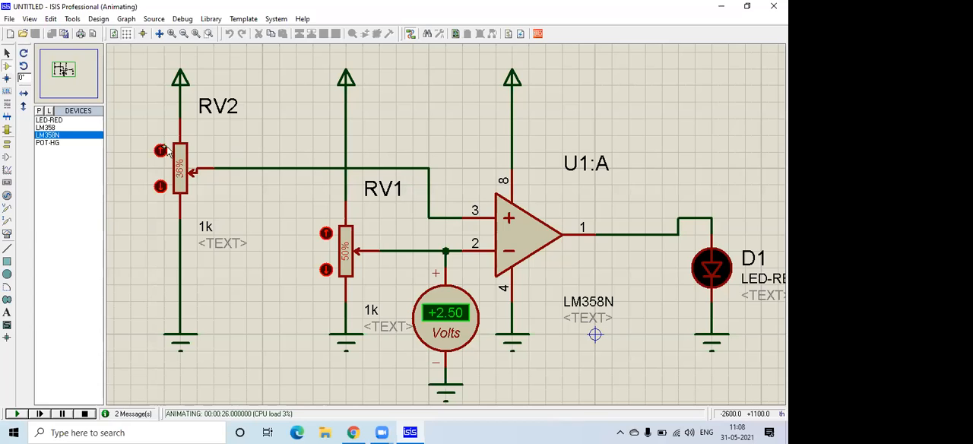
pyautogui.moveTo(160, 150); pyautogui.dragTo(160, 150)
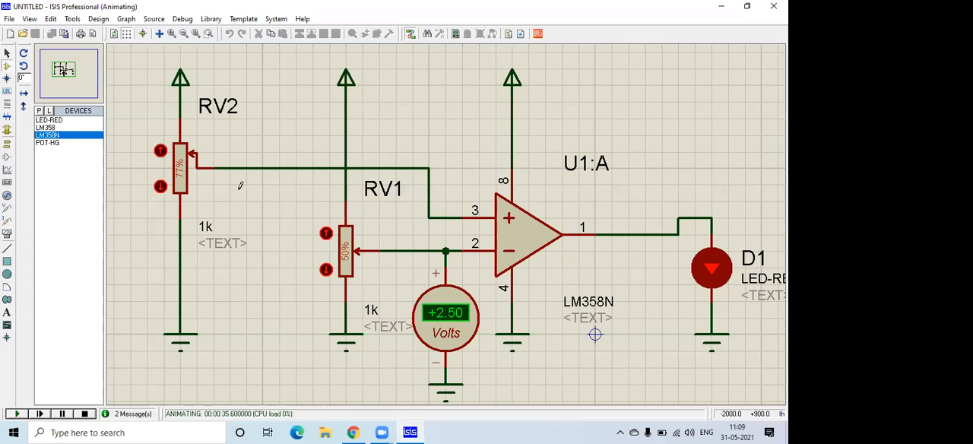
# Lower potentiometer RV2 to 32% while the simulation runs.
pyautogui.click(160, 187)
pyautogui.click(161, 187)
pyautogui.click(161, 187)
pyautogui.click(160, 187)
pyautogui.click(160, 187)
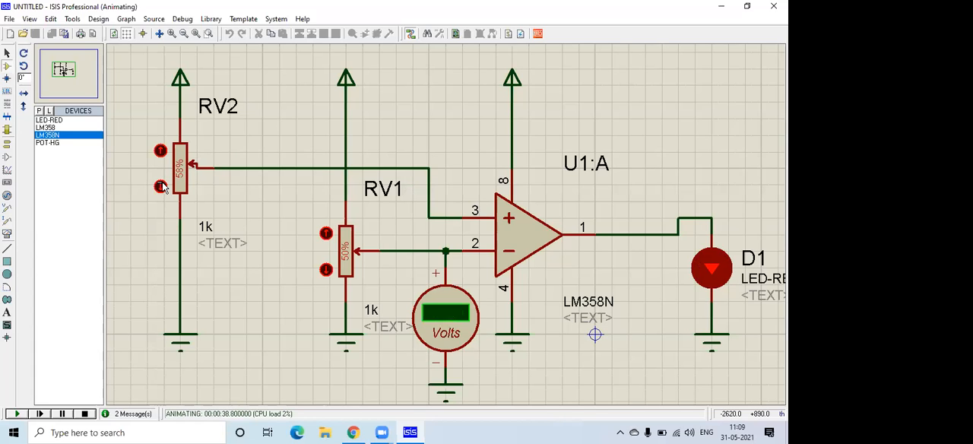
pyautogui.click(160, 187)
pyautogui.click(160, 187)
pyautogui.click(161, 187)
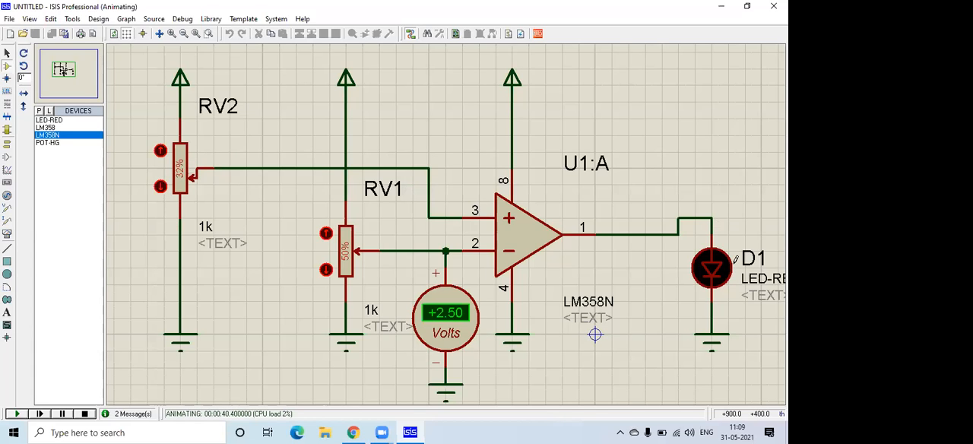
pyautogui.scroll(-1, 557, 216)
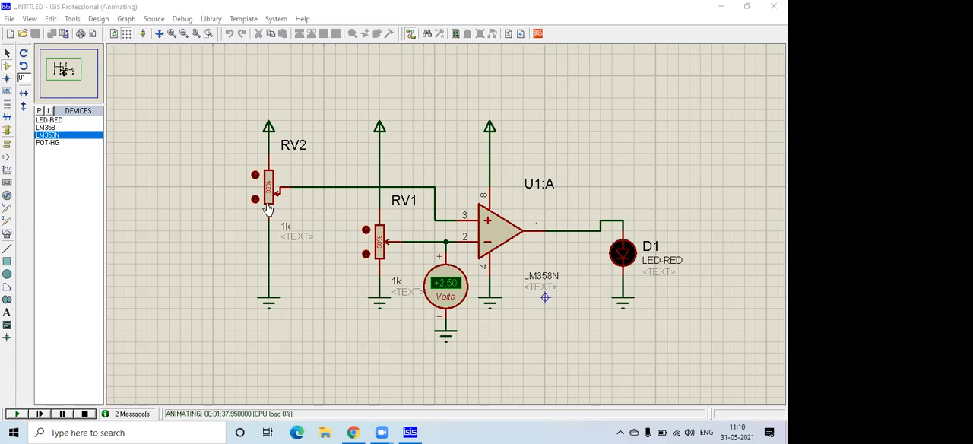
pyautogui.scroll(3, 276, 197)
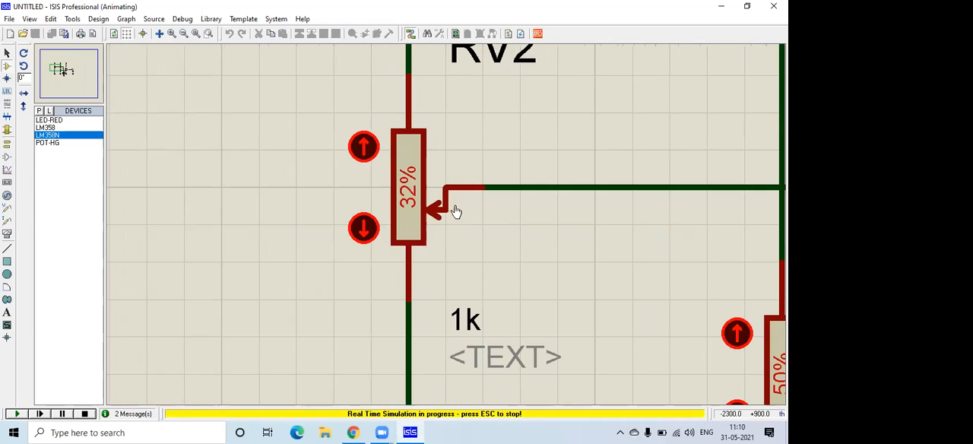
# Stop the simulation, delete the voltmeter on RV1's wiper wire with its GROUND terminal, and briefly run the circuit.
pyautogui.scroll(-1, 277, 198)
pyautogui.scroll(-1, 446, 206)
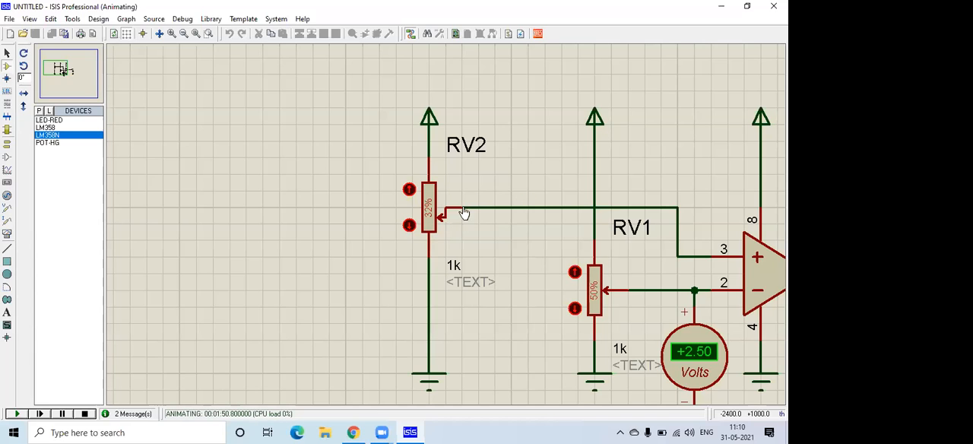
pyautogui.click(55, 64)
pyautogui.click(64, 70)
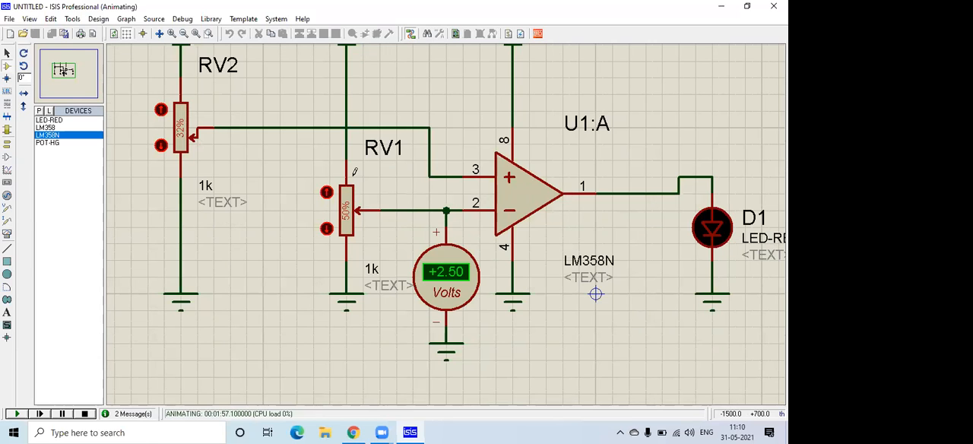
pyautogui.click(63, 70)
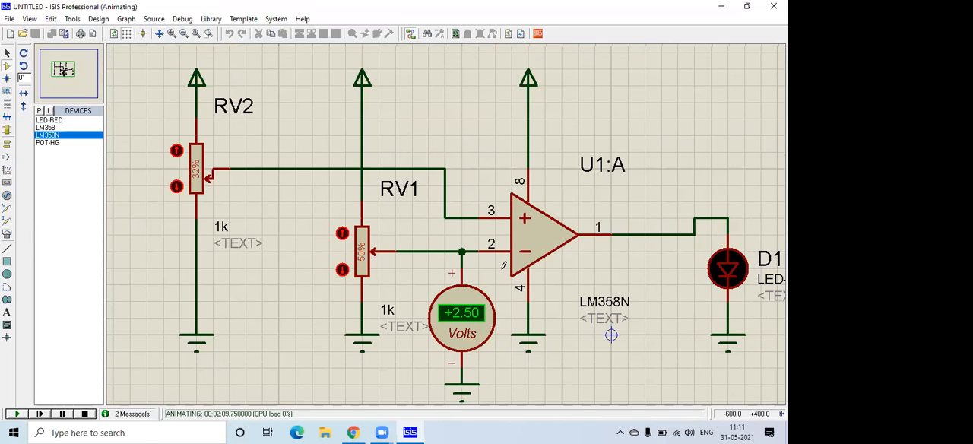
pyautogui.click(89, 414)
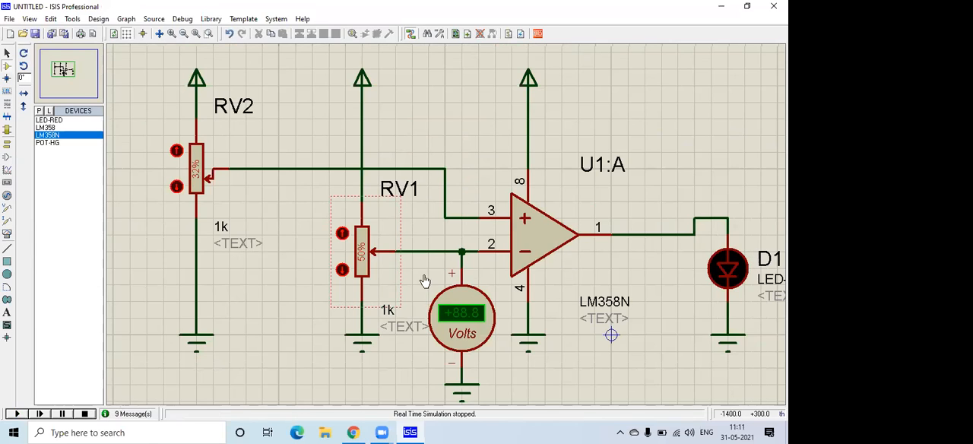
pyautogui.rightClick(469, 301)
pyautogui.rightClick(470, 300)
pyautogui.rightClick(471, 379)
pyautogui.rightClick(471, 379)
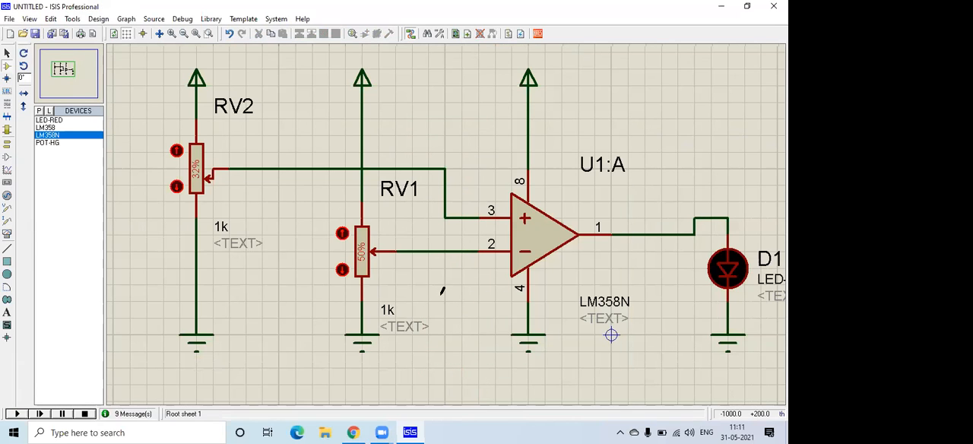
pyautogui.click(18, 414)
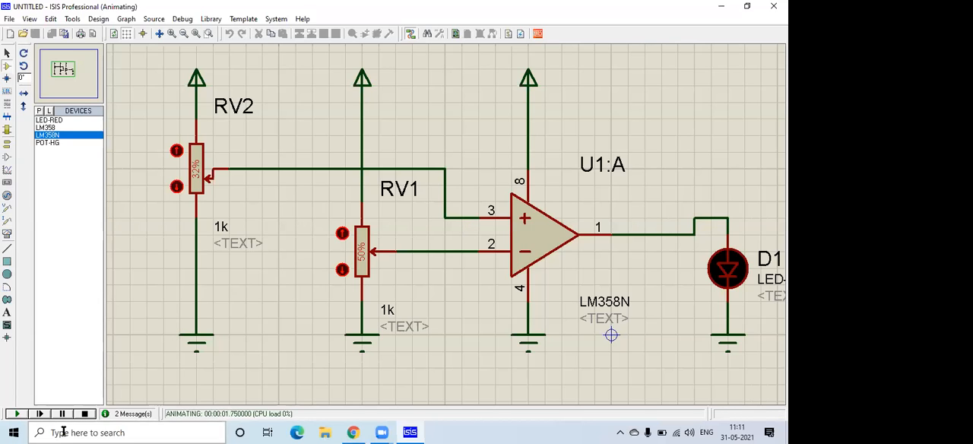
pyautogui.click(85, 414)
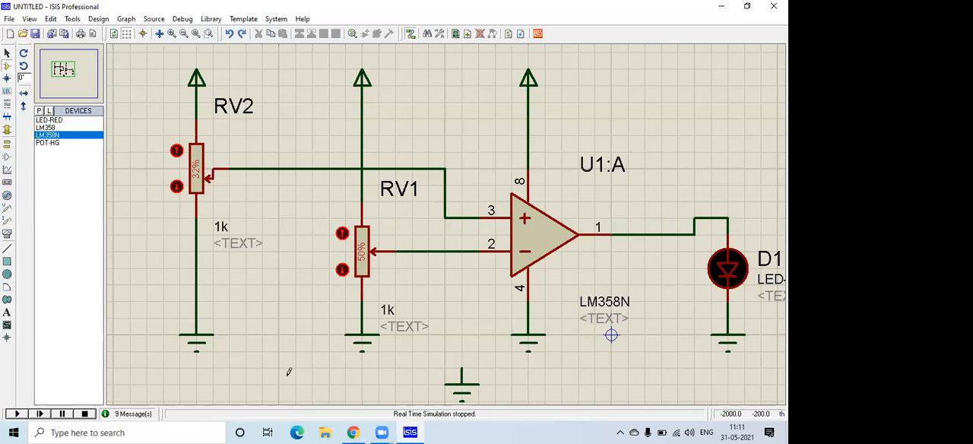
# Undo the deletions of both voltmeters and their GROUND terminals and restart the simulation.
pyautogui.hotkey('ctrl', 'z')
pyautogui.hotkey('ctrl', 'z')
pyautogui.hotkey('ctrl', 'z')
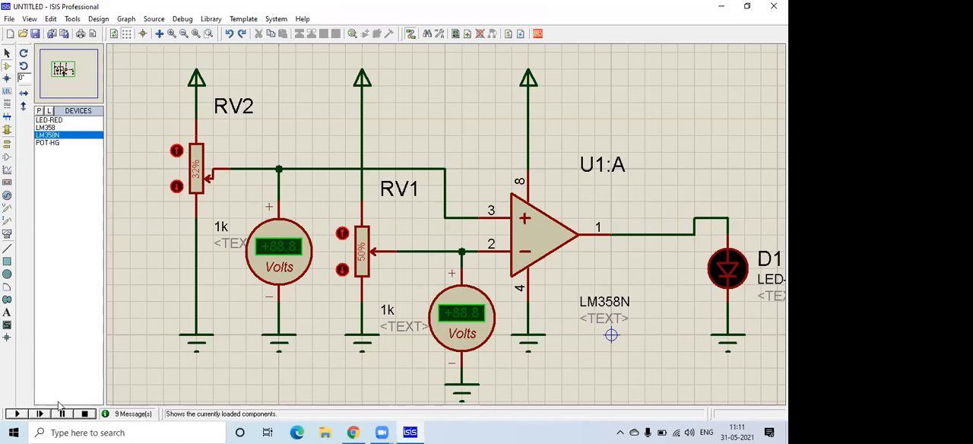
pyautogui.click(19, 414)
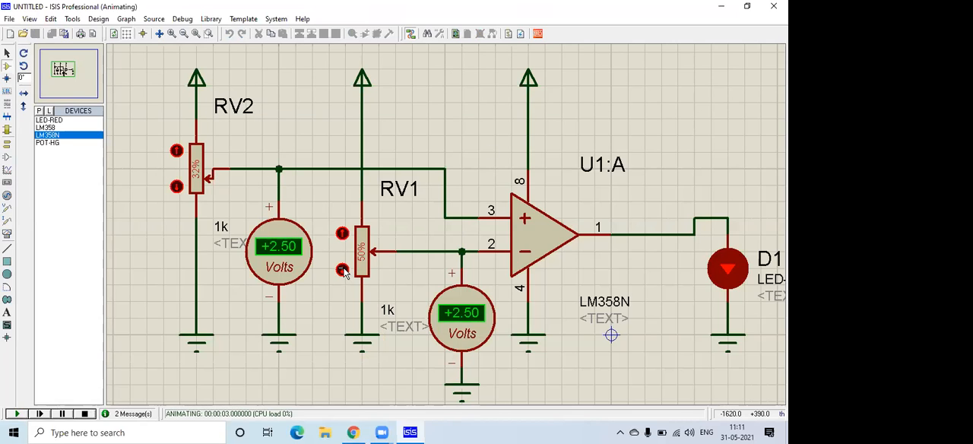
# Raise potentiometer RV1 above 52% and lower it to 43% while the simulation runs to test the LED's response.
pyautogui.click(342, 234)
pyautogui.click(342, 234)
pyautogui.click(342, 234)
pyautogui.click(342, 234)
pyautogui.click(342, 234)
pyautogui.click(342, 235)
pyautogui.click(342, 236)
pyautogui.click(342, 269)
pyautogui.click(342, 269)
pyautogui.click(342, 269)
pyautogui.click(342, 269)
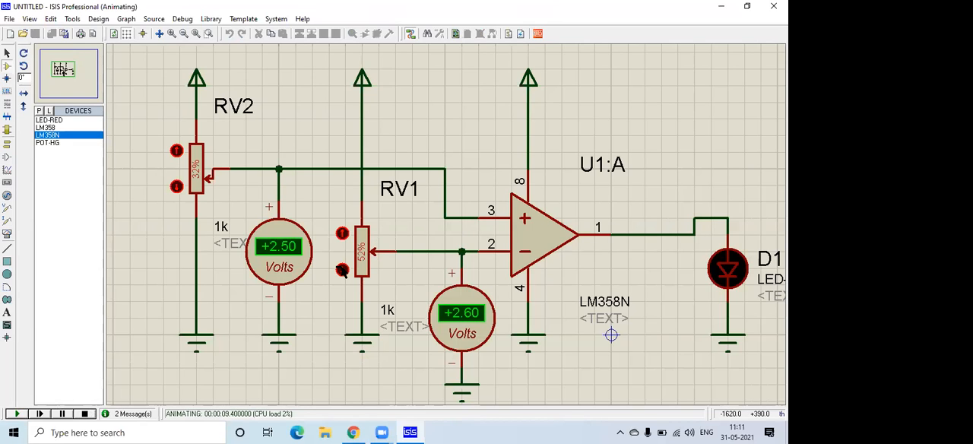
pyautogui.click(342, 270)
pyautogui.click(342, 269)
pyautogui.click(342, 270)
pyautogui.click(342, 270)
pyautogui.click(342, 270)
pyautogui.click(342, 269)
pyautogui.click(342, 270)
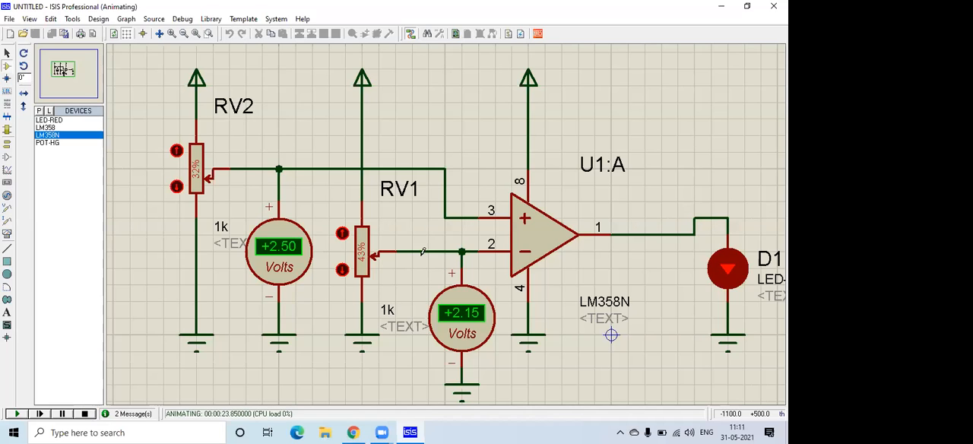
# Return potentiometer RV1 to 50% and stop the simulation.
pyautogui.click(342, 233)
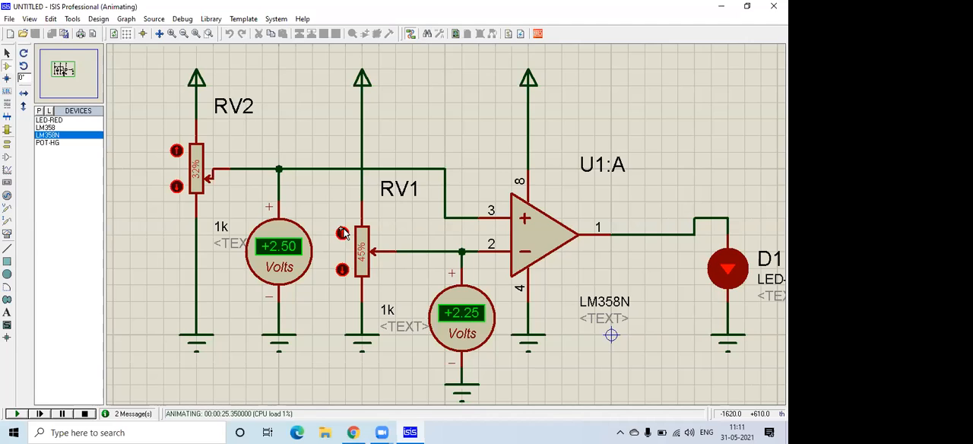
pyautogui.click(343, 233)
pyautogui.click(342, 232)
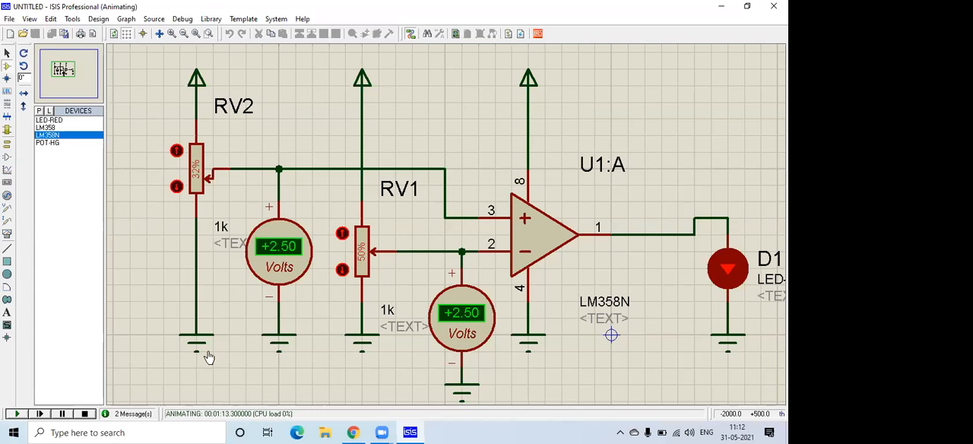
pyautogui.click(87, 413)
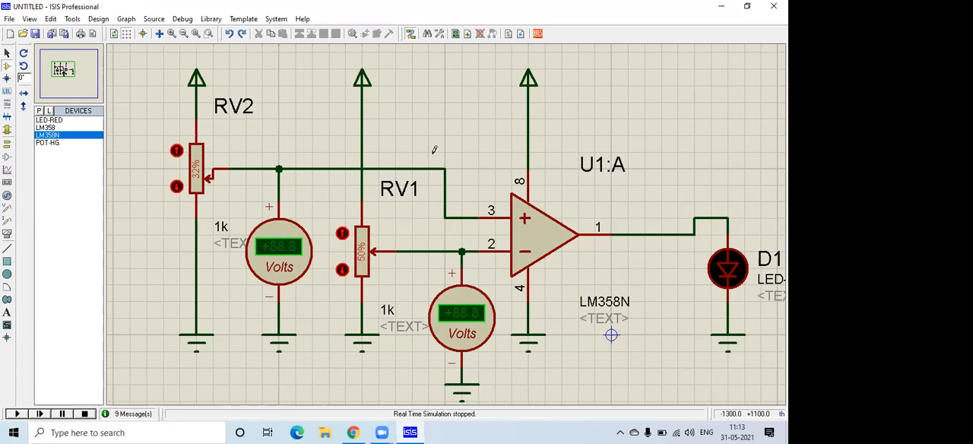
# Delete potentiometer RV2 together with its power and GROUND terminals.
pyautogui.press('F7')
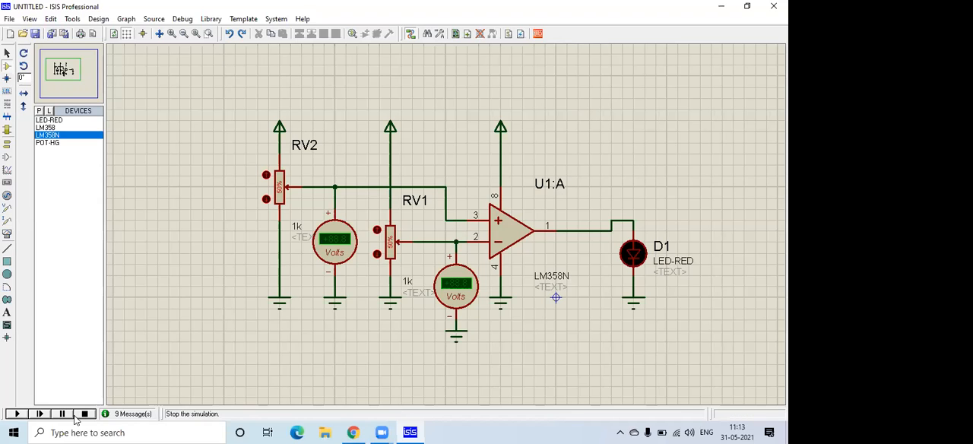
pyautogui.rightClick(279, 188)
pyautogui.click(308, 126)
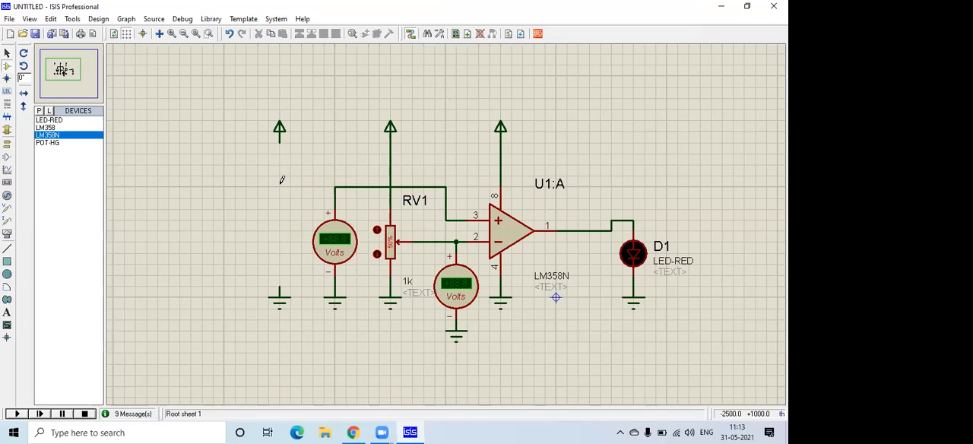
pyautogui.rightClick(279, 130)
pyautogui.rightClick(279, 130)
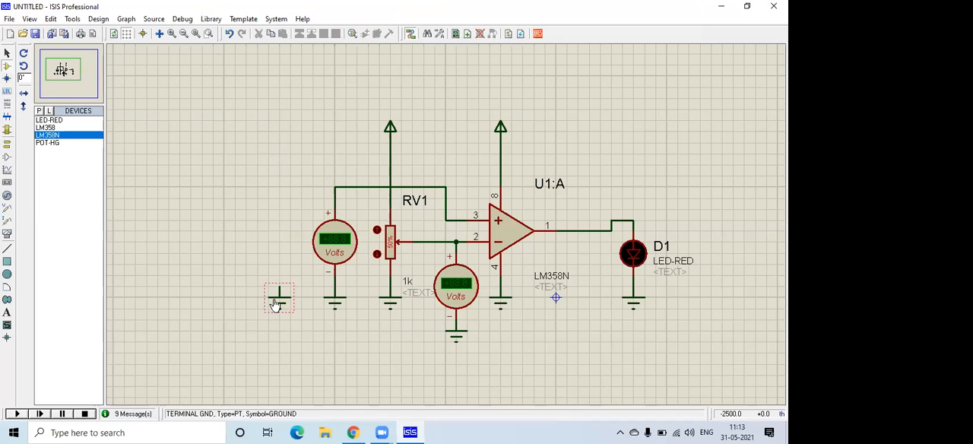
pyautogui.rightClick(278, 297)
pyautogui.rightClick(278, 298)
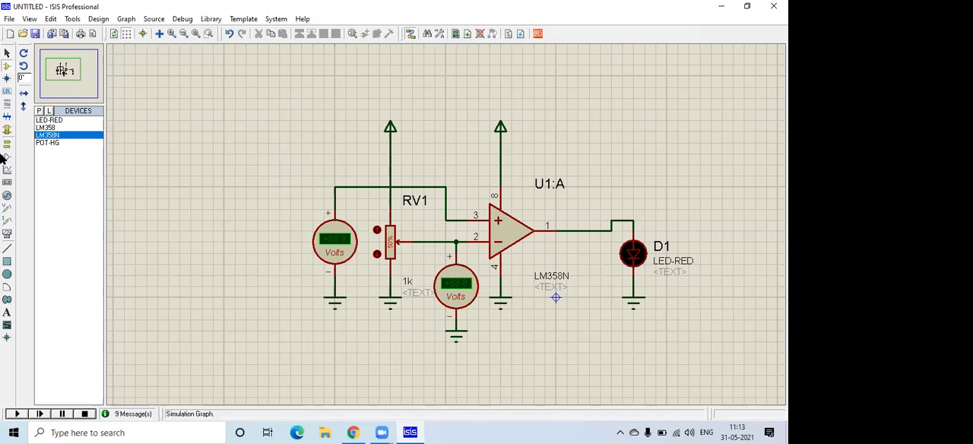
# Delete both DC voltmeters together with their GROUND terminals, leaving RV1 wired to the op-amp's pin 2.
pyautogui.rightClick(331, 241)
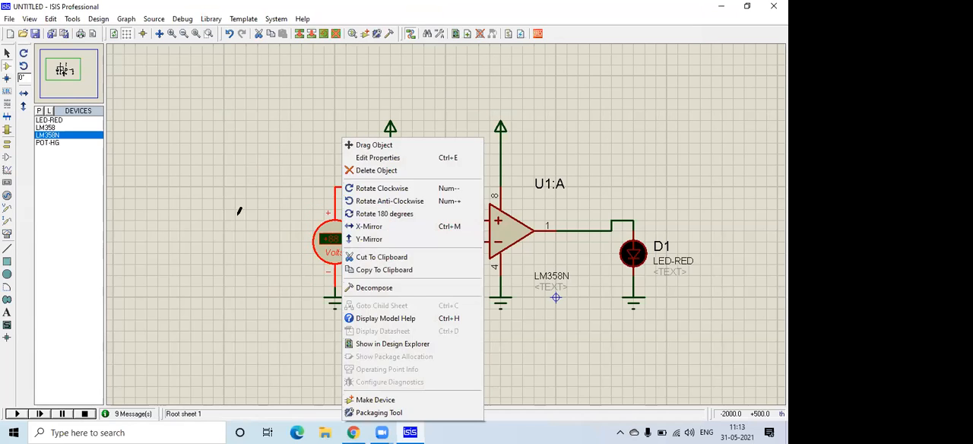
pyautogui.click(239, 209)
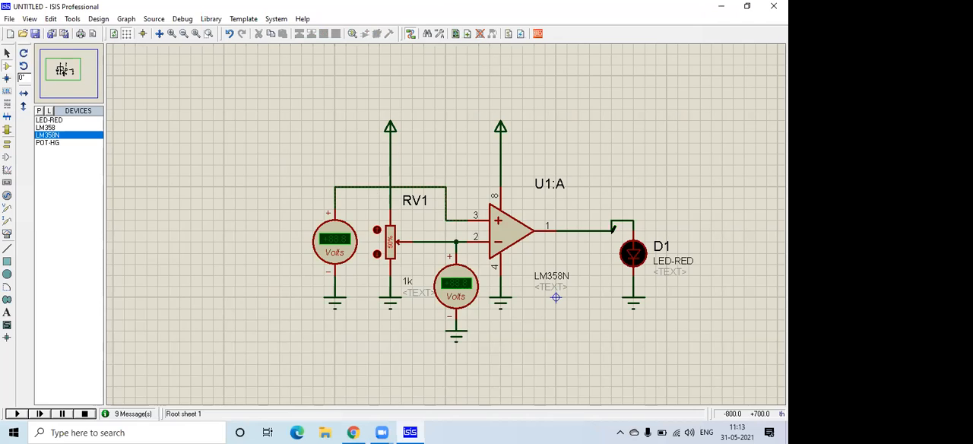
pyautogui.rightClick(338, 252)
pyautogui.press('Delete')
pyautogui.rightClick(458, 296)
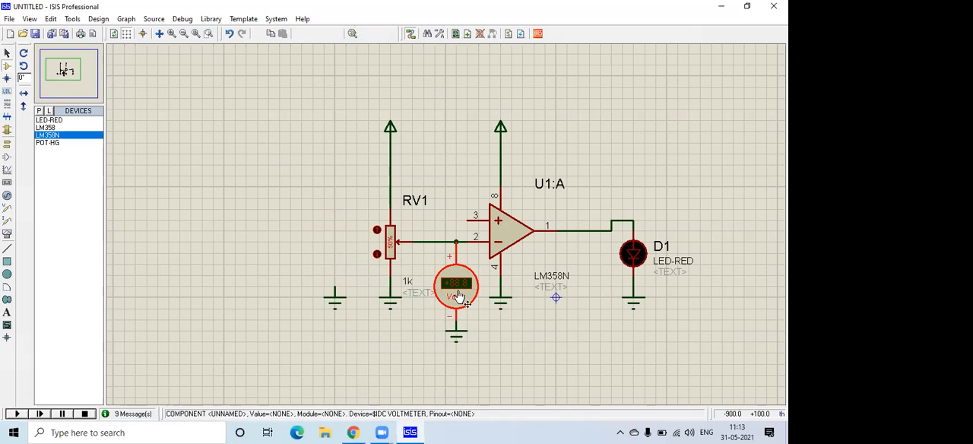
pyautogui.press('Delete')
pyautogui.rightClick(335, 293)
pyautogui.press('Delete')
pyautogui.rightClick(458, 328)
pyautogui.press('Delete')
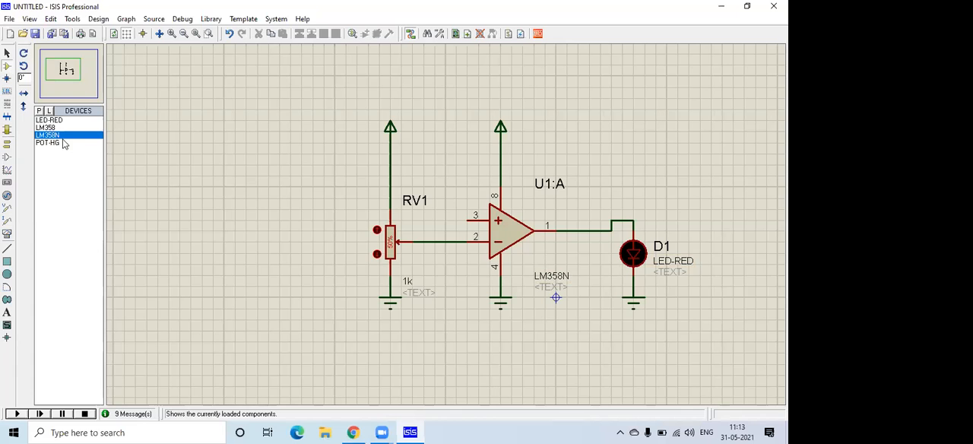
# Search the device library for "ldr", pick TORCH_LDR, and place it in the empty area beside RV1.
pyautogui.press('p')
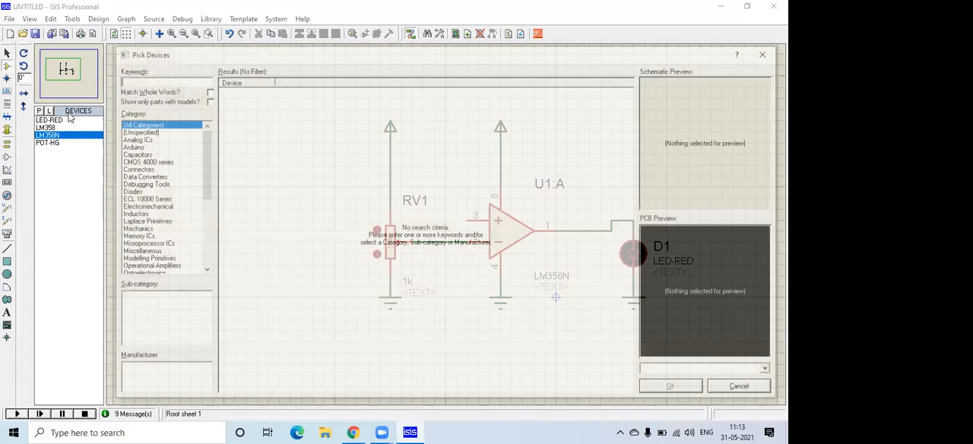
pyautogui.write('ldr')
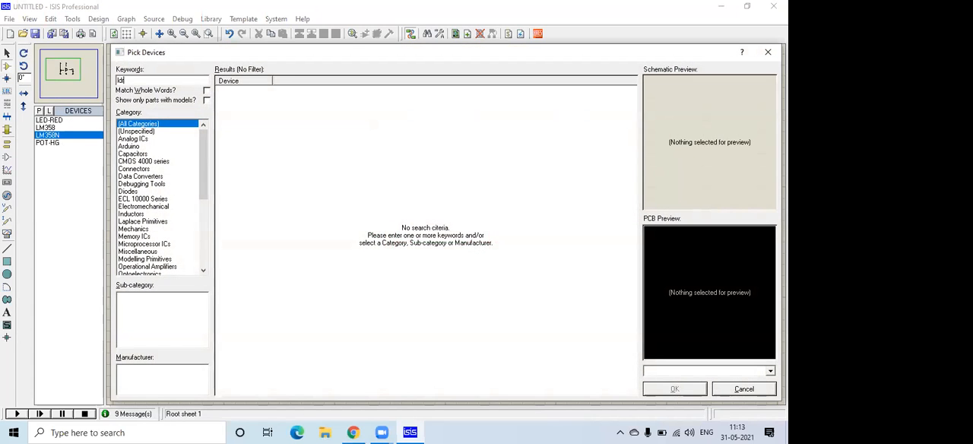
pyautogui.click(310, 99)
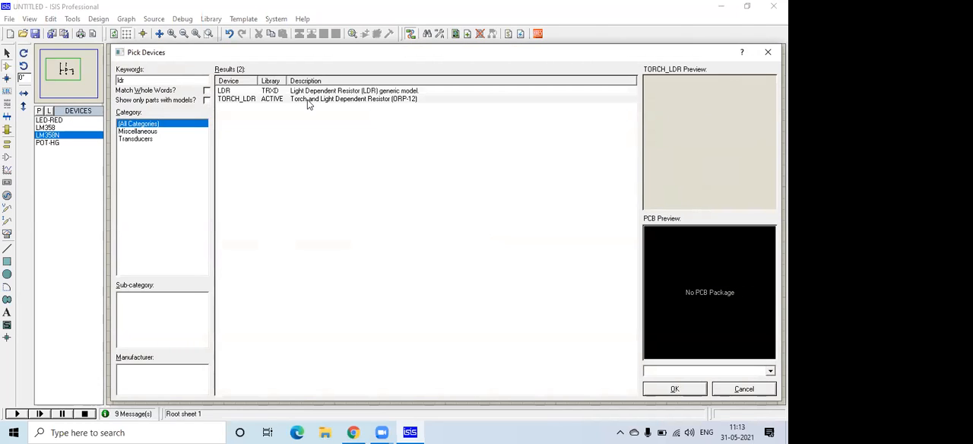
pyautogui.click(308, 103)
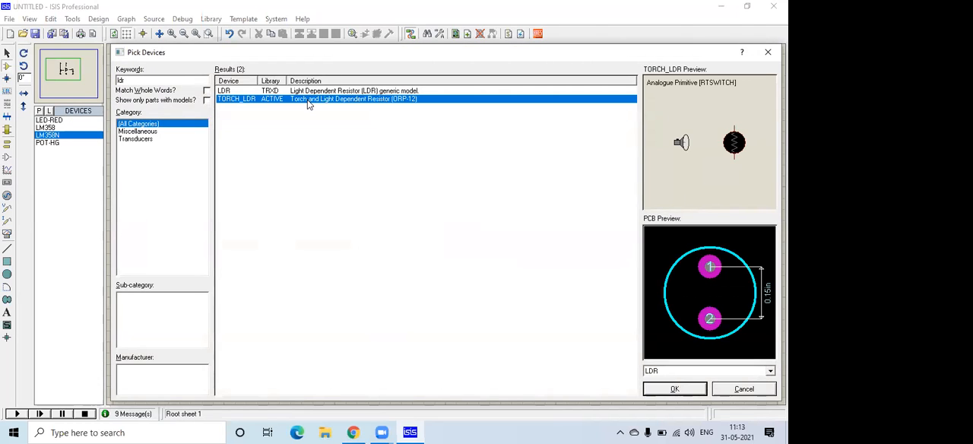
pyautogui.click(678, 389)
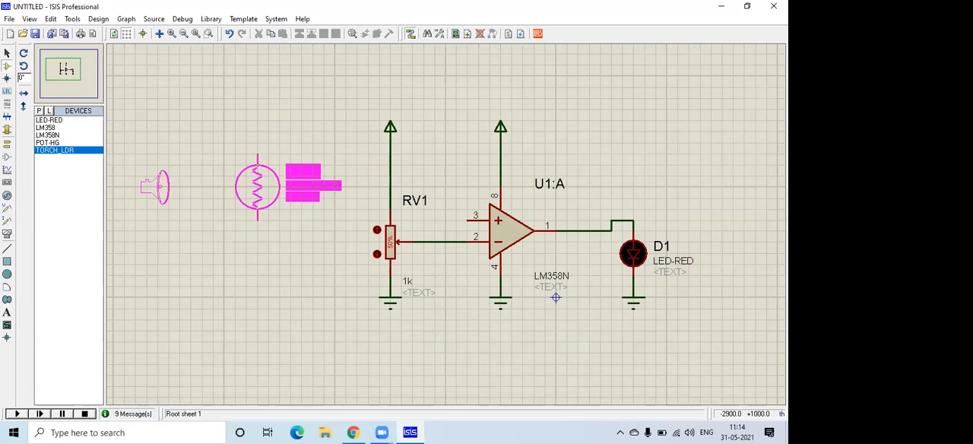
pyautogui.click(257, 186)
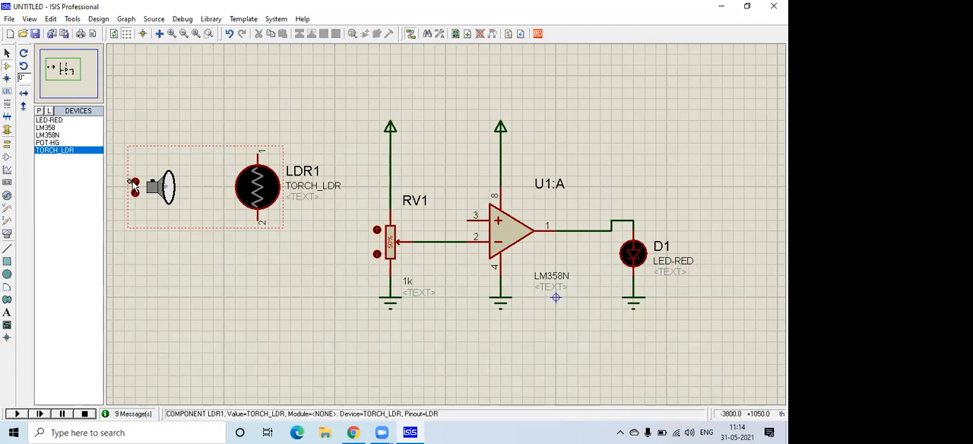
# Test LDR1's torch by moving it toward the light-dependent resistor and back to its starting position.
pyautogui.click(133, 183)
pyautogui.click(133, 183)
pyautogui.click(133, 183)
pyautogui.click(133, 183)
pyautogui.click(133, 183)
pyautogui.click(133, 183)
pyautogui.click(133, 184)
pyautogui.click(133, 183)
pyautogui.click(134, 193)
pyautogui.click(135, 193)
pyautogui.click(135, 193)
pyautogui.click(135, 193)
pyautogui.click(134, 193)
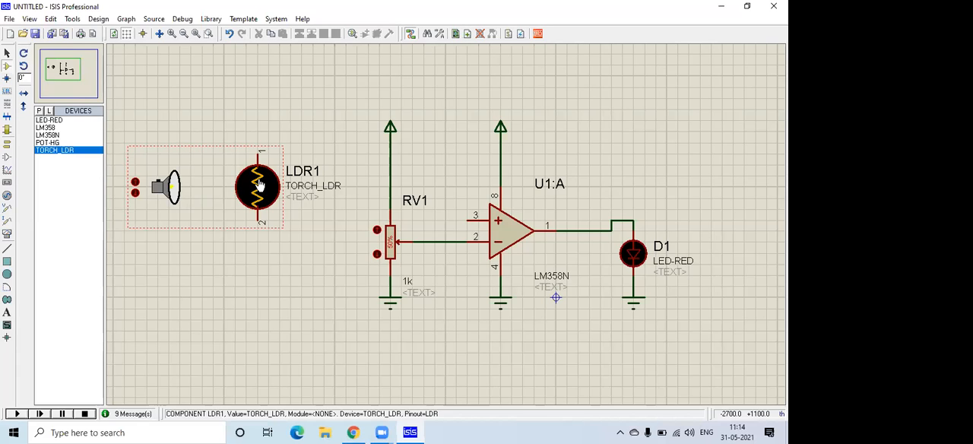
pyautogui.click(135, 182)
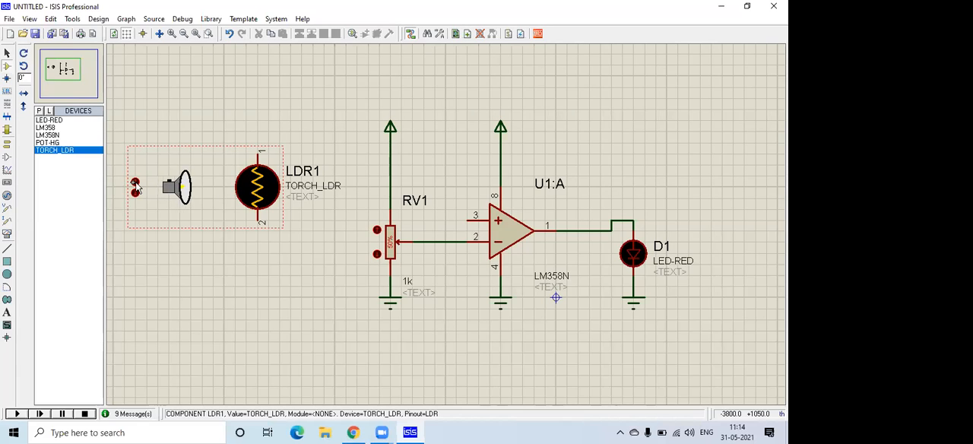
pyautogui.click(132, 193)
pyautogui.click(132, 193)
pyautogui.click(133, 193)
pyautogui.click(132, 193)
pyautogui.click(133, 193)
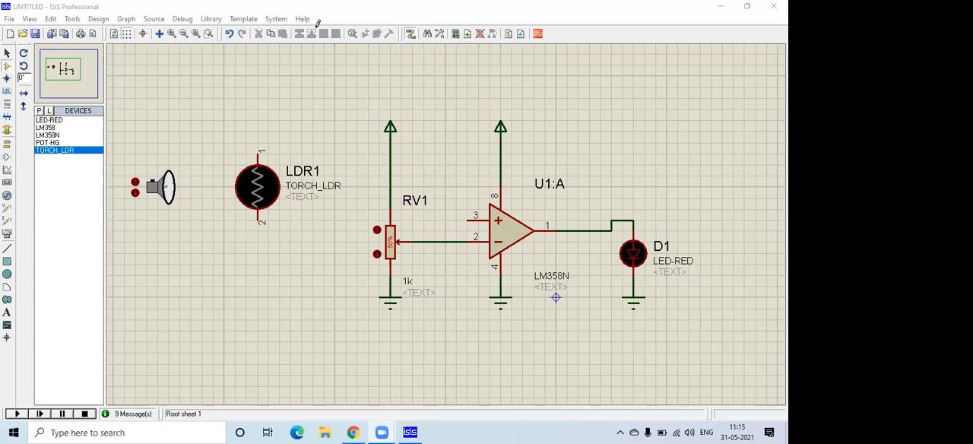
pyautogui.click(39, 111)
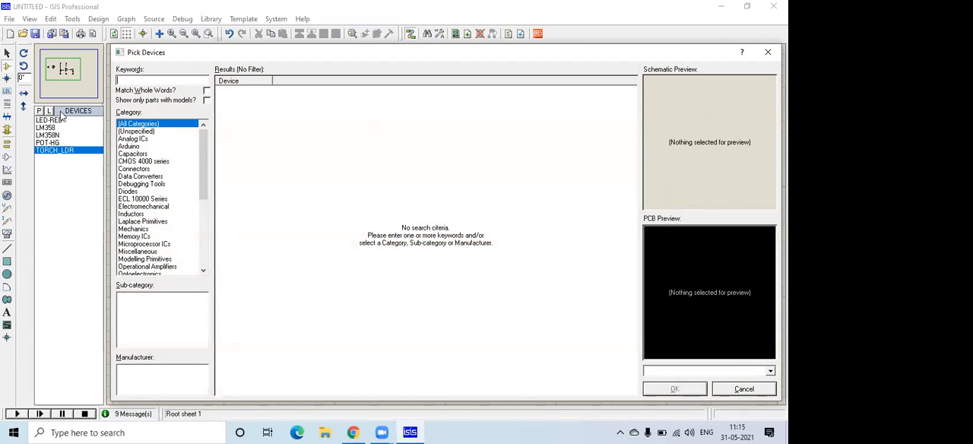
pyautogui.click(741, 389)
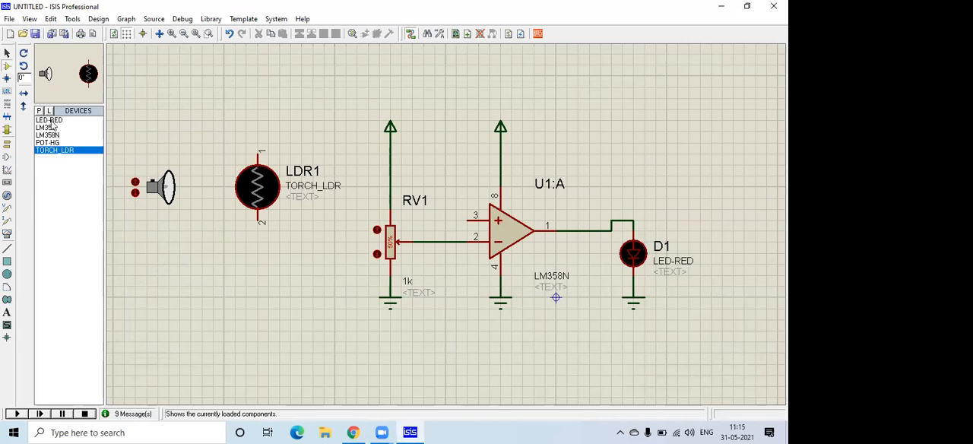
pyautogui.click(50, 121)
pyautogui.click(52, 127)
pyautogui.click(55, 136)
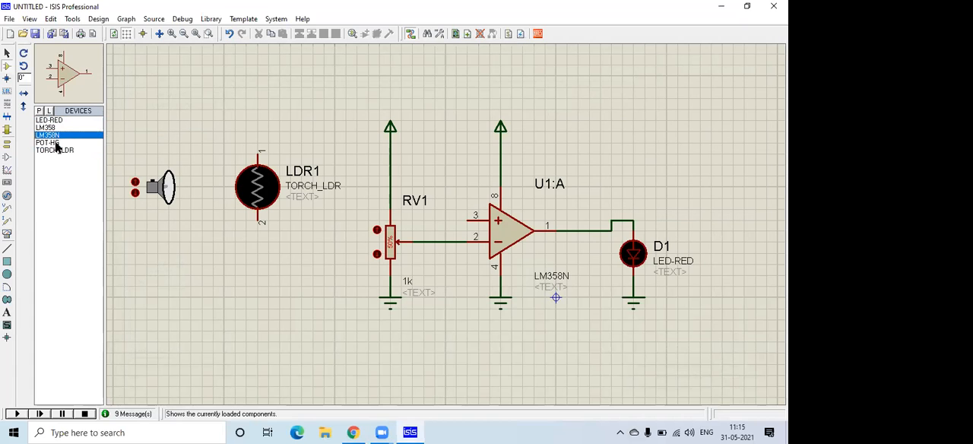
pyautogui.click(55, 144)
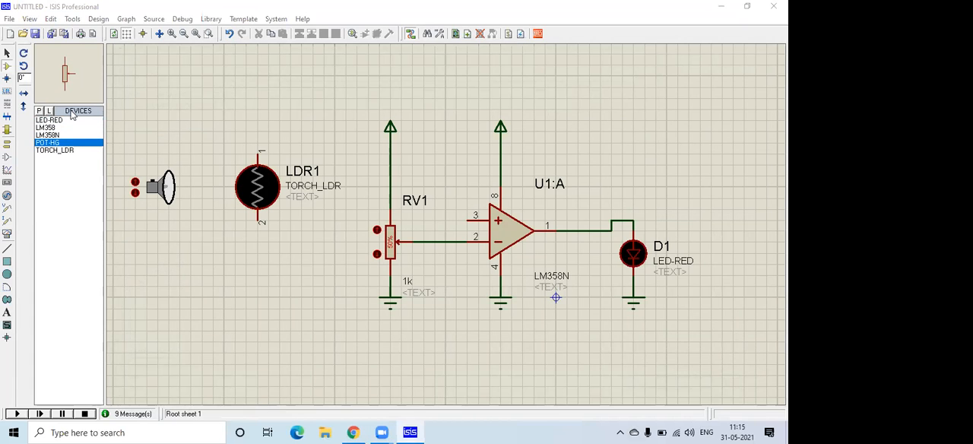
# Pick the generic resistor RES from the USERDVC library, rotate it to -90°, and place it beneath LDR1 in line with pin 2.
pyautogui.doubleClick(73, 113)
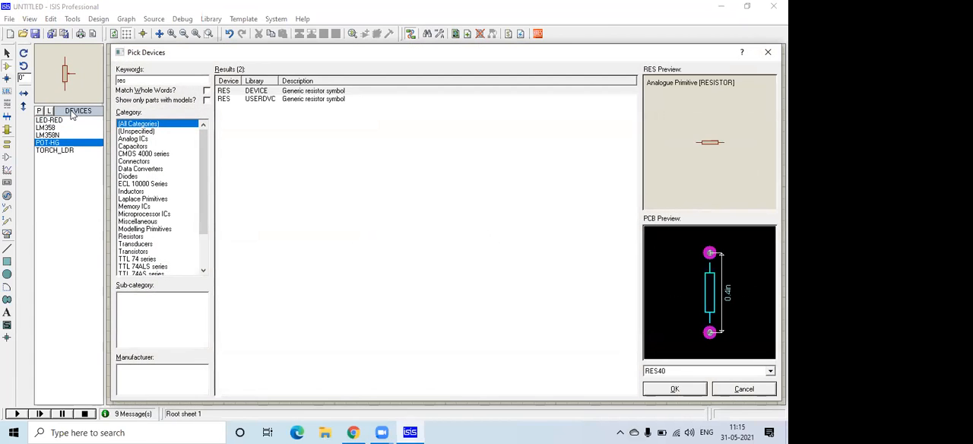
pyautogui.press('Down')
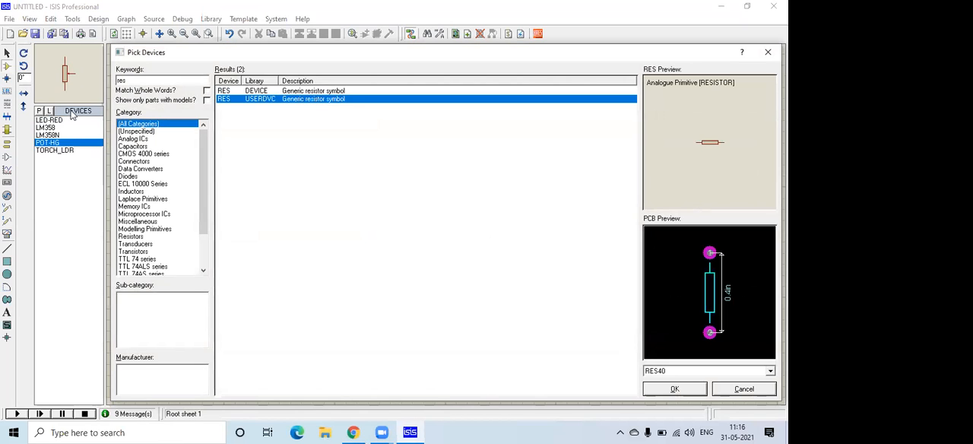
pyautogui.press('Return')
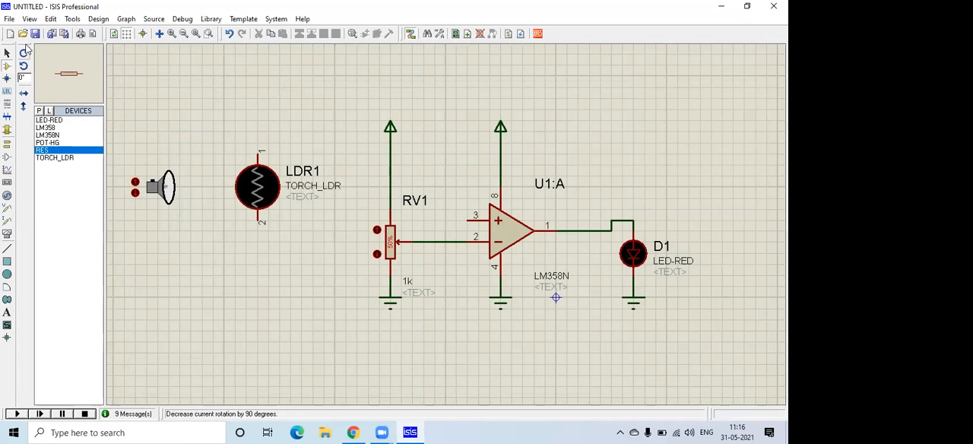
pyautogui.click(24, 57)
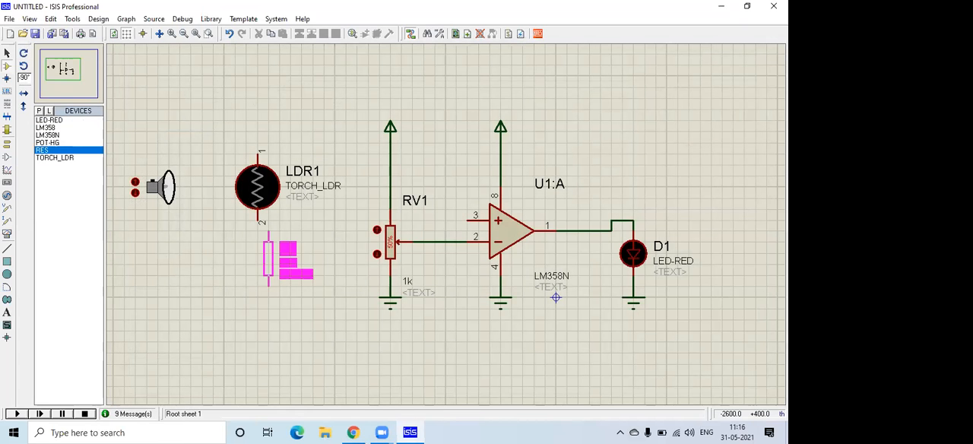
pyautogui.click(258, 259)
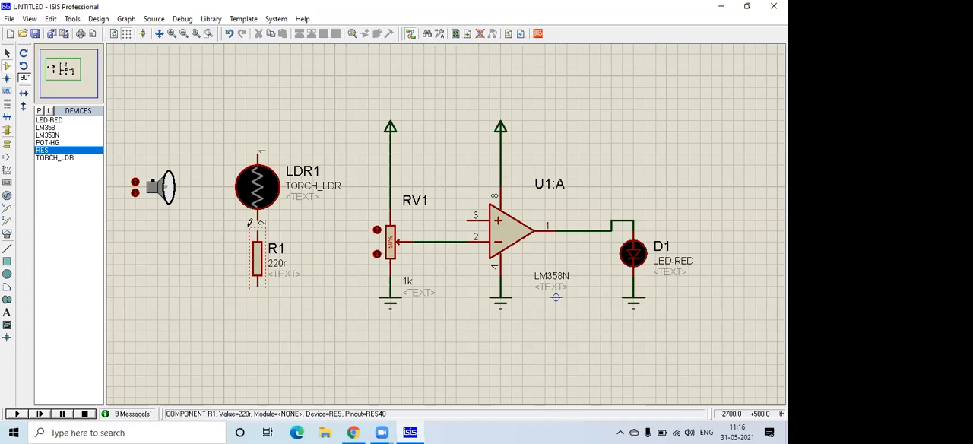
# Set resistor R1's resistance to 10K.
pyautogui.doubleClick(256, 264)
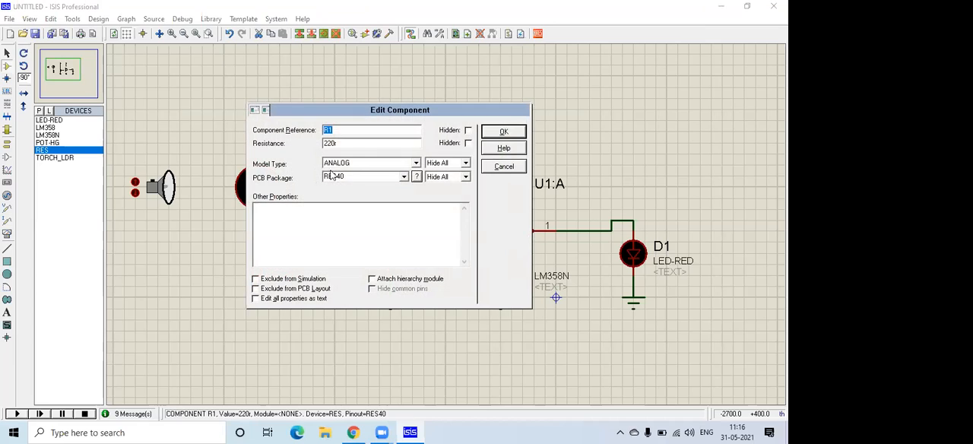
pyautogui.moveTo(339, 147); pyautogui.dragTo(294, 147)
pyautogui.write('10K')
pyautogui.press('Return')
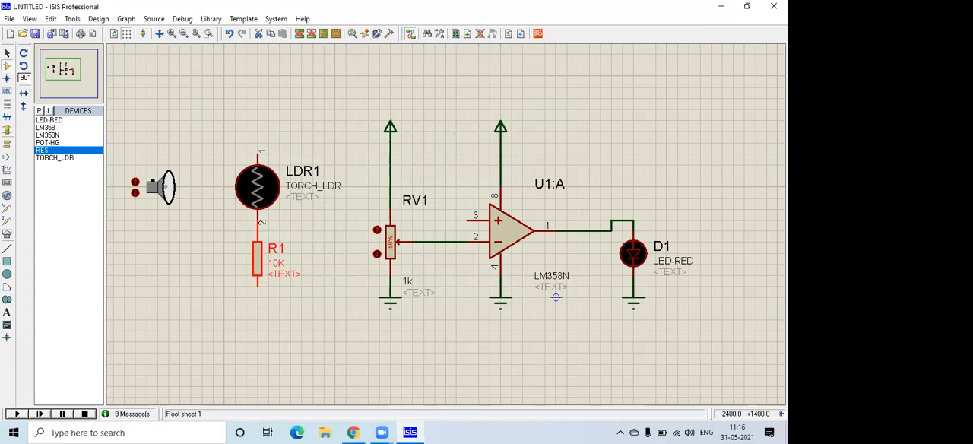
pyautogui.click(348, 255)
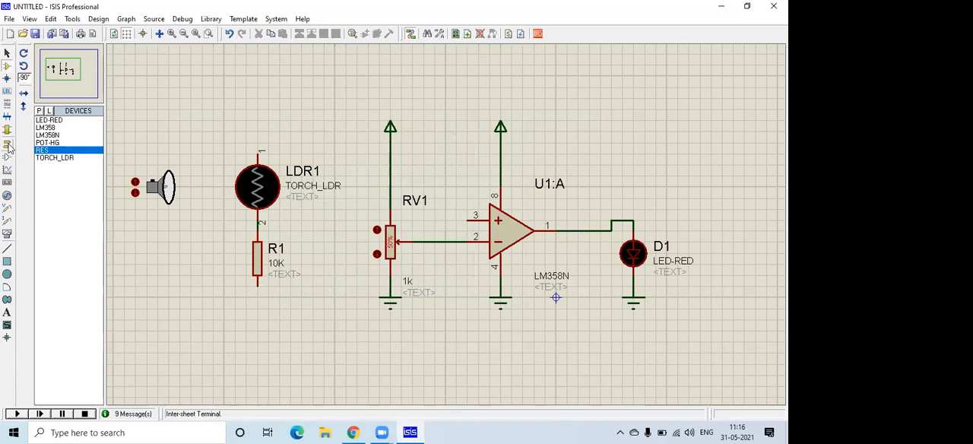
# Add a GROUND terminal wired to R1's lower end and a POWER terminal wired to LDR1's pin 1.
pyautogui.click(8, 146)
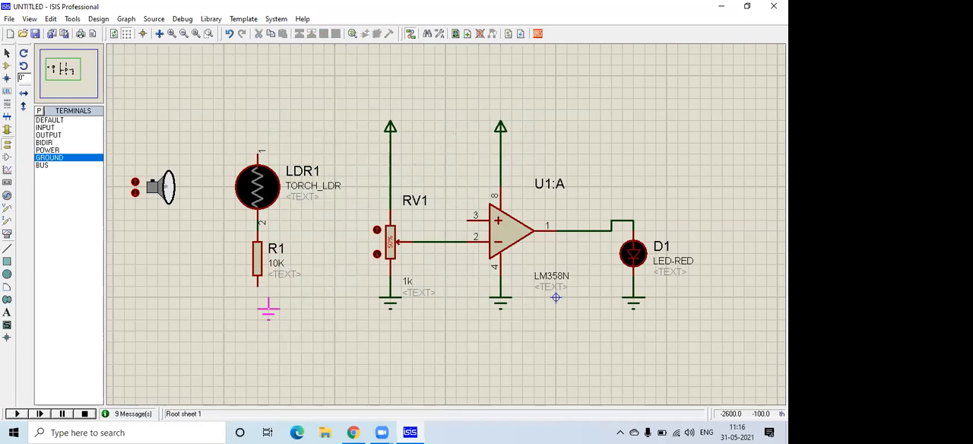
pyautogui.click(257, 300)
pyautogui.click(259, 298)
pyautogui.click(257, 286)
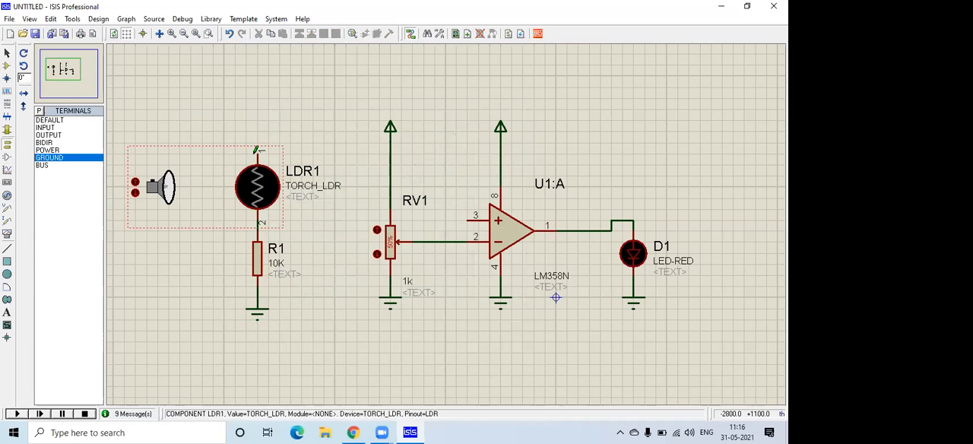
pyautogui.click(59, 151)
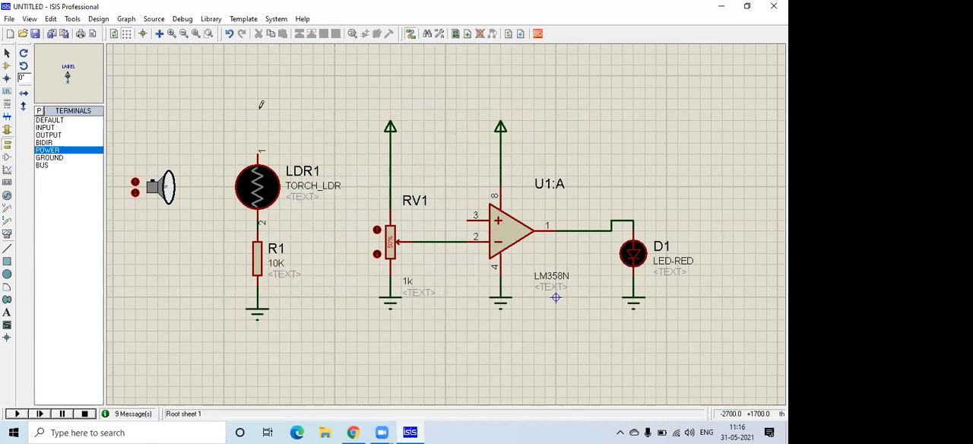
pyautogui.click(259, 131)
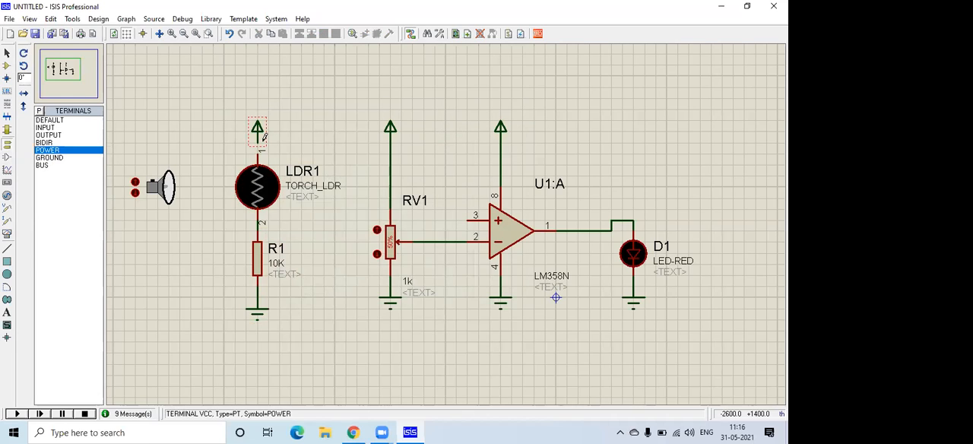
pyautogui.click(258, 142)
pyautogui.click(258, 155)
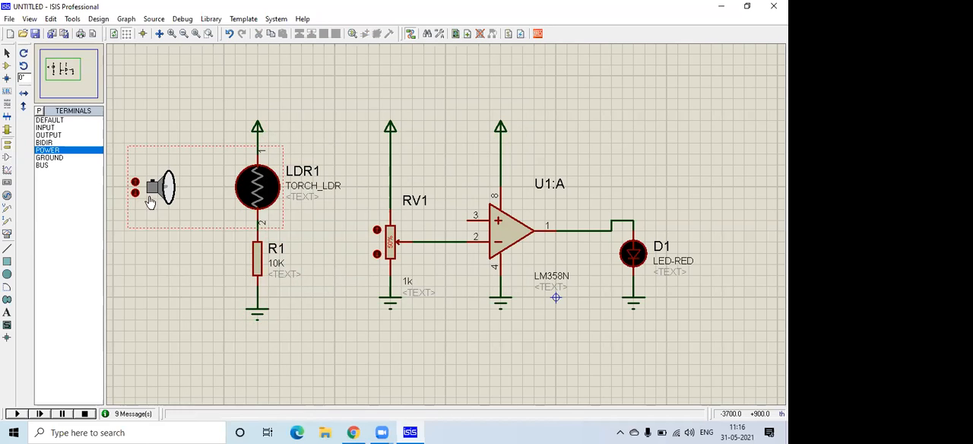
pyautogui.click(257, 260)
pyautogui.click(257, 259)
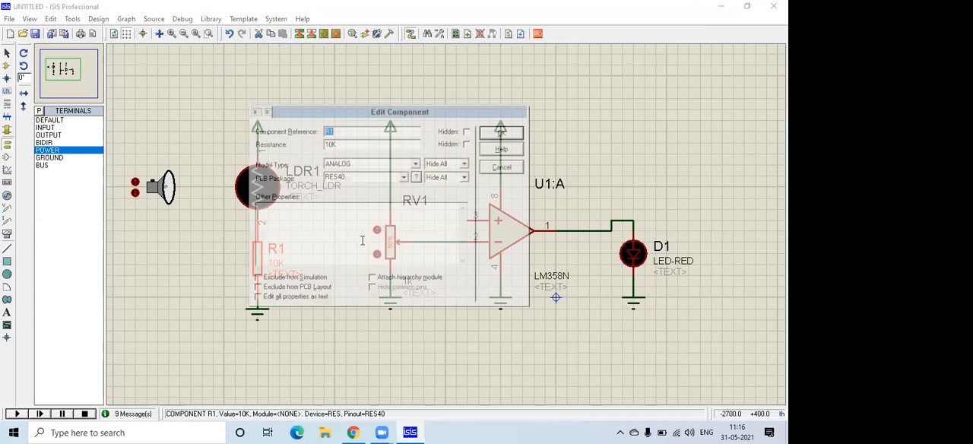
pyautogui.click(499, 167)
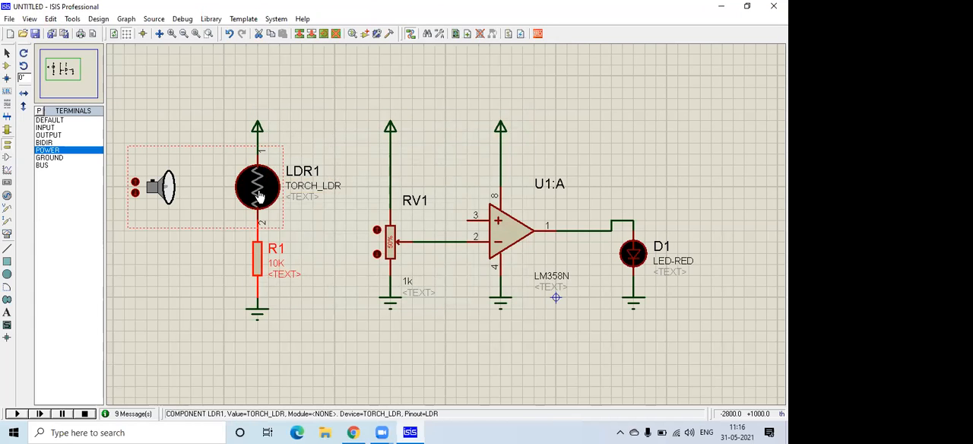
pyautogui.click(174, 84)
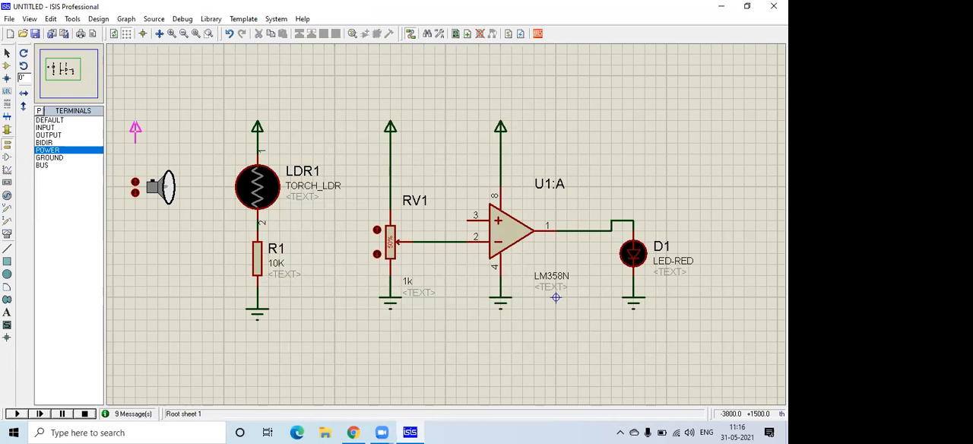
# Move the LDR1 and R1 branch, with its torch and terminals, farther away from RV1 to make room for voltmeters.
pyautogui.press('F7')
pyautogui.press('F7')
pyautogui.moveTo(299, 148); pyautogui.dragTo(401, 295)
pyautogui.moveTo(380, 248); pyautogui.dragTo(351, 253)
pyautogui.click(423, 145)
pyautogui.press('F6')
pyautogui.press('F6')
pyautogui.scroll(1, 446, 235)
pyautogui.scroll(-1, 430, 250)
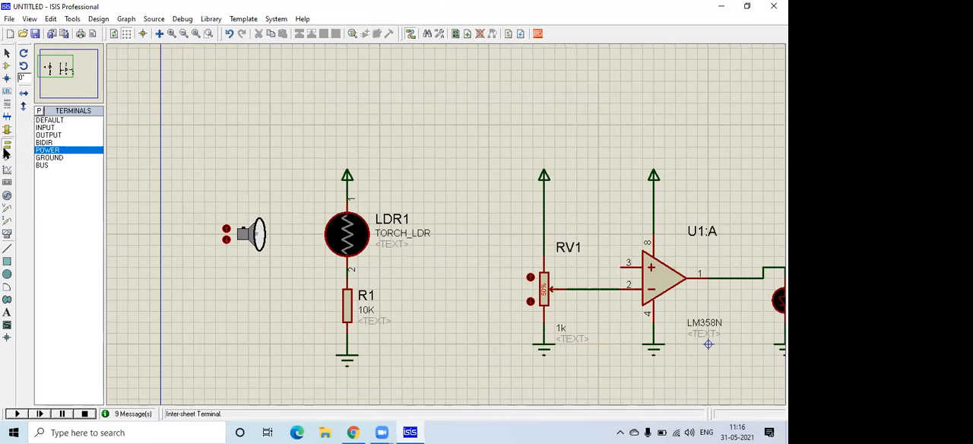
# Place a DC VOLTMETER beside R1, lower the GROUND terminal slightly, and wire the meter's negative pin to R1's ground wire.
pyautogui.click(7, 233)
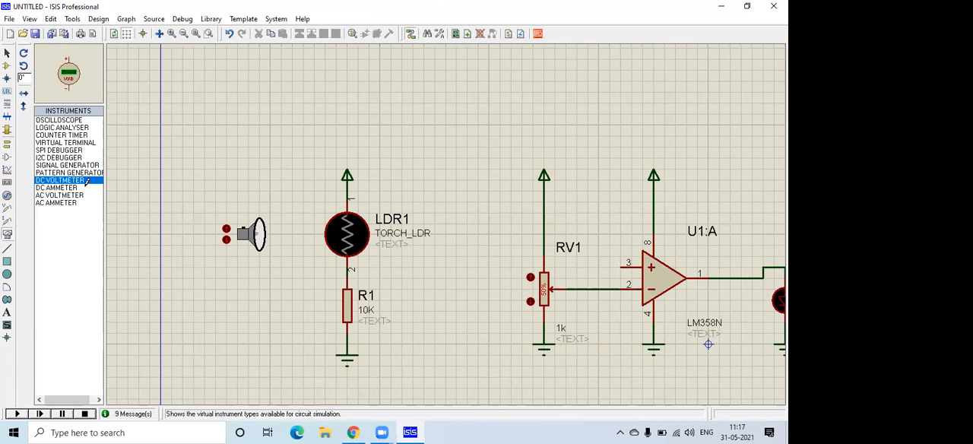
pyautogui.click(431, 295)
pyautogui.click(434, 322)
pyautogui.click(435, 329)
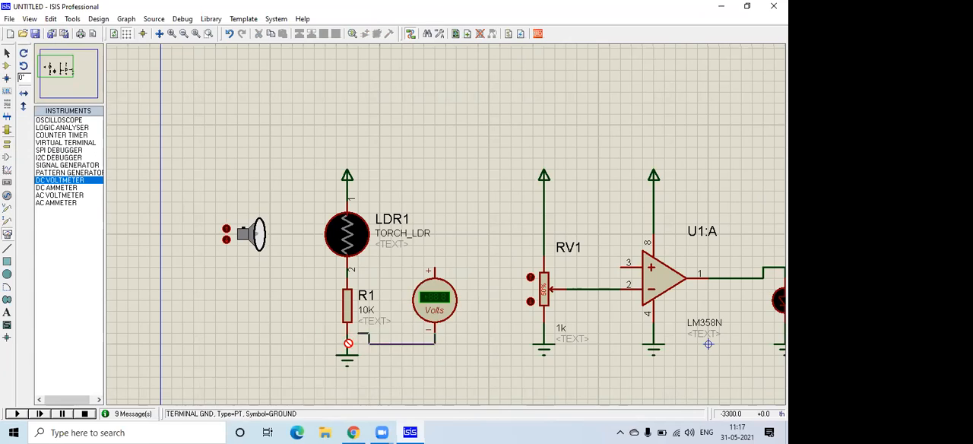
pyautogui.click(349, 362)
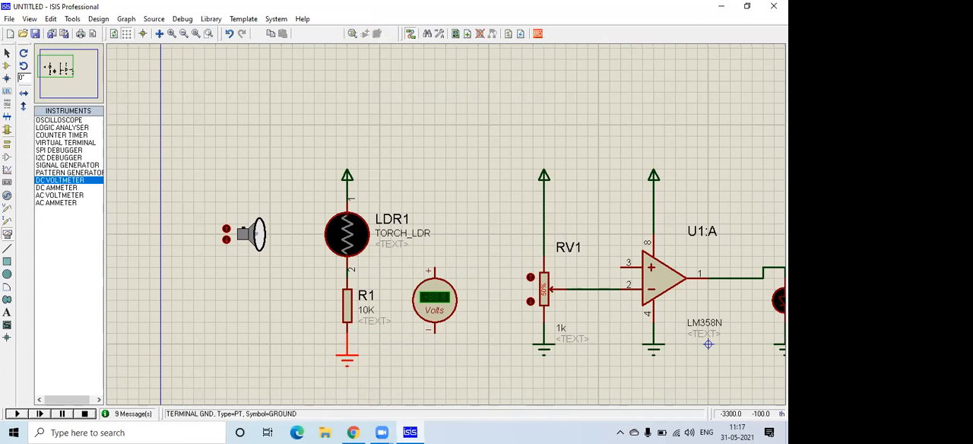
pyautogui.click(434, 333)
pyautogui.click(347, 344)
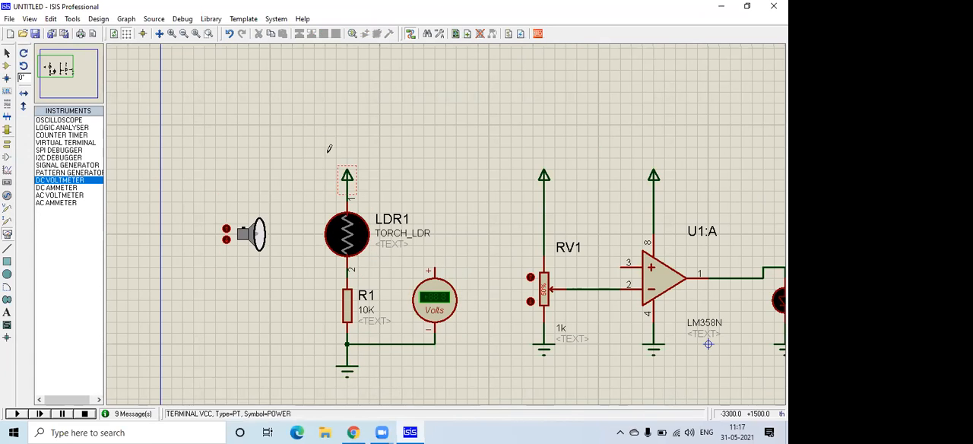
# Move LDR1, its torch and POWER terminal up slightly, and wire the voltmeter's positive pin to the junction between LDR1 and R1.
pyautogui.moveTo(314, 136); pyautogui.dragTo(390, 278)
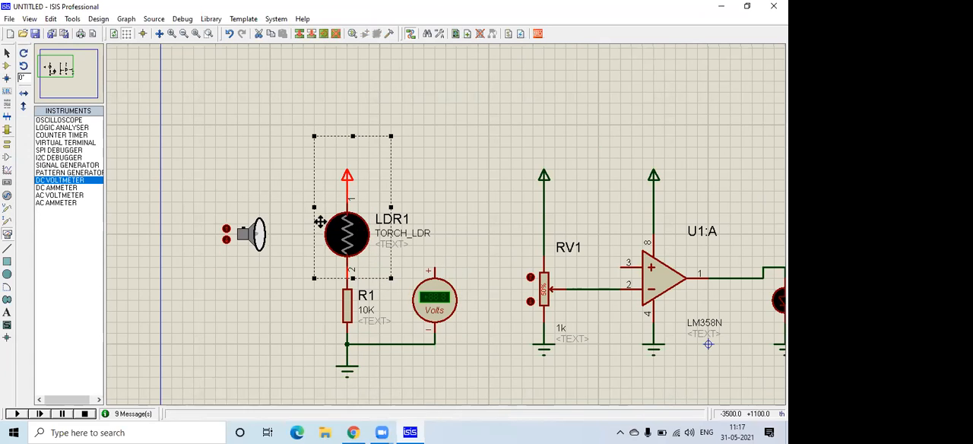
pyautogui.moveTo(314, 207); pyautogui.dragTo(204, 207)
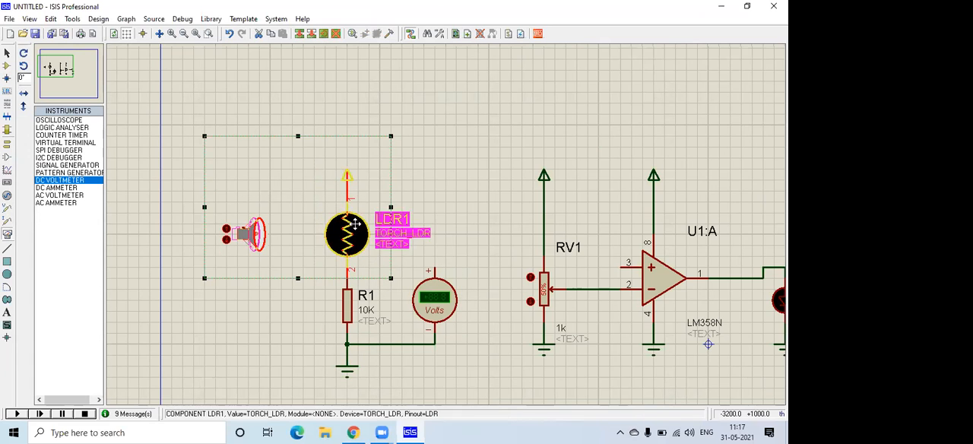
pyautogui.moveTo(354, 229); pyautogui.dragTo(355, 218)
pyautogui.click(441, 190)
pyautogui.click(435, 270)
pyautogui.click(349, 266)
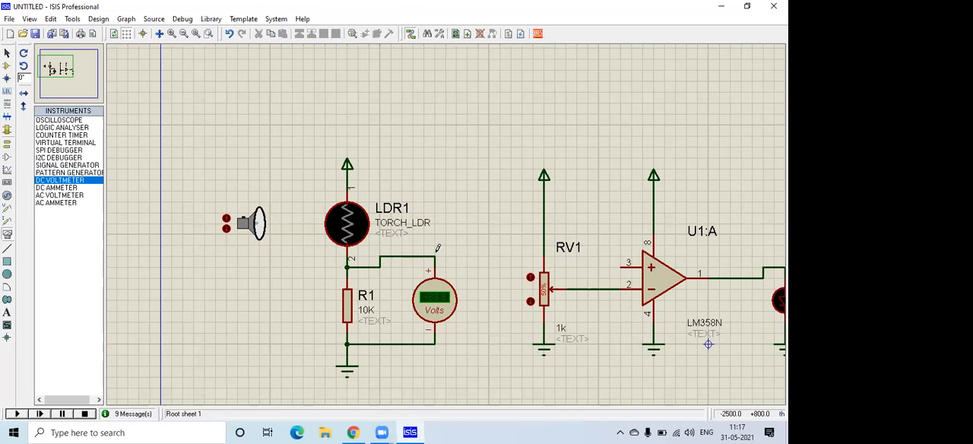
# Place a second DC VOLTMETER beside LDR1 and wire it across the sensor, raising the POWER terminal to make room for the connection.
pyautogui.click(457, 196)
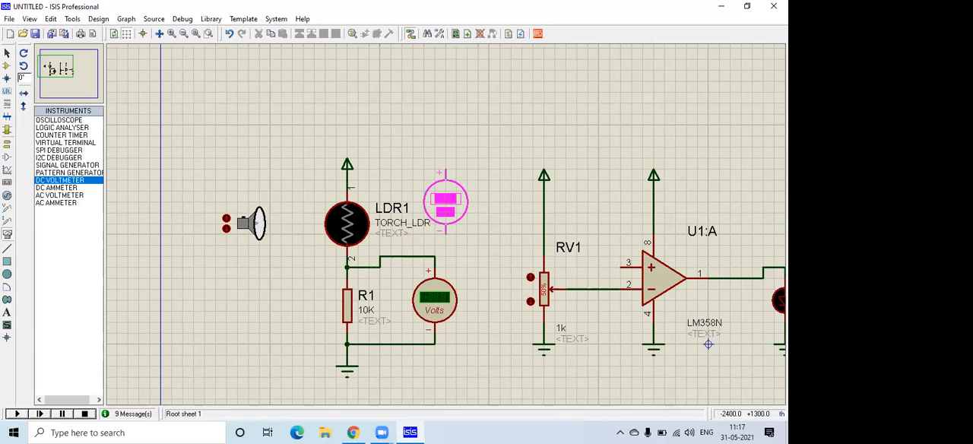
pyautogui.click(456, 213)
pyautogui.click(456, 242)
pyautogui.click(435, 256)
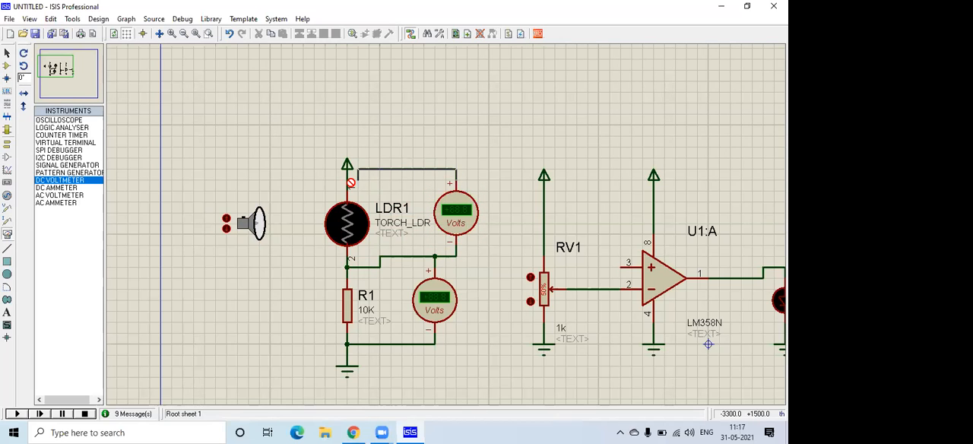
pyautogui.moveTo(347, 168); pyautogui.dragTo(347, 154)
pyautogui.click(454, 173)
pyautogui.click(349, 181)
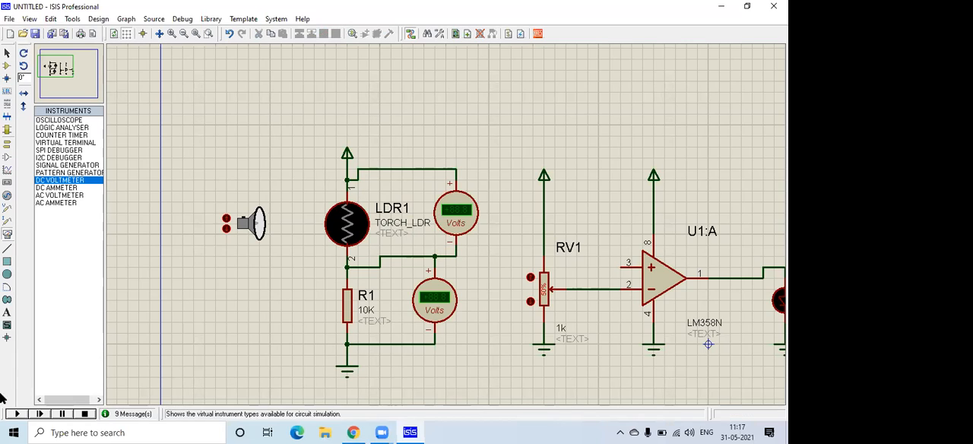
# Run the simulation and move the torch away from LDR1 and back toward it to compare both voltmeter readings.
pyautogui.click(12, 413)
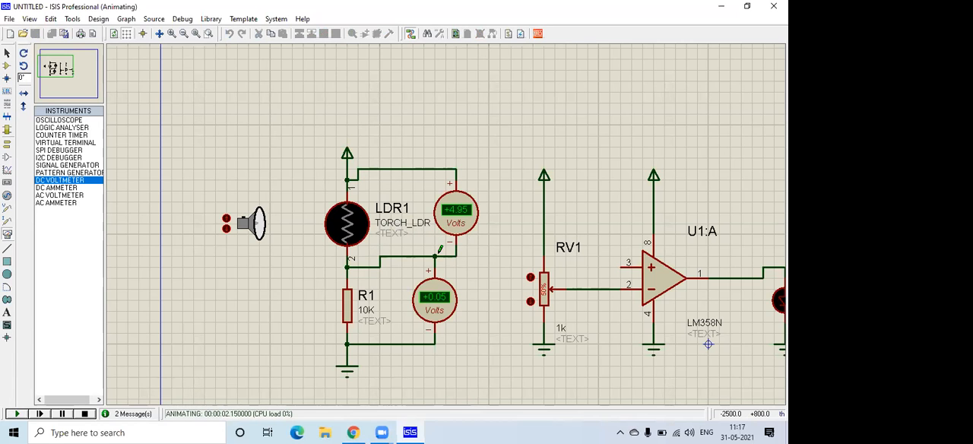
pyautogui.scroll(1, 440, 243)
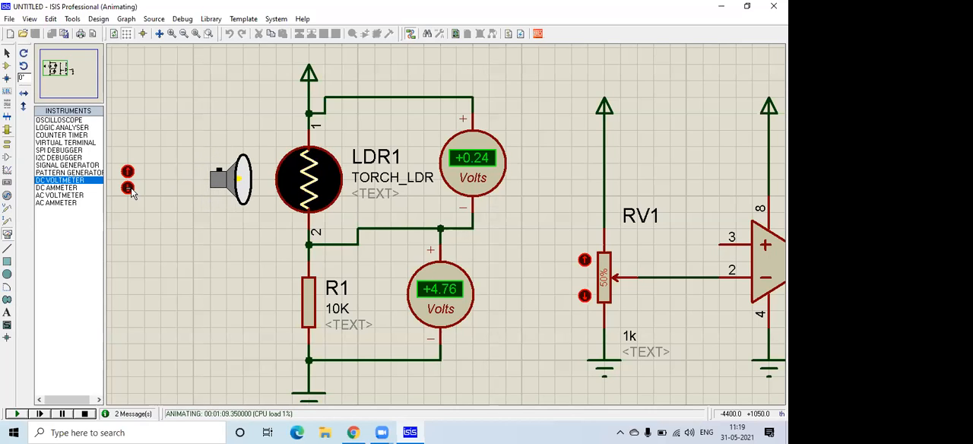
pyautogui.click(128, 187)
pyautogui.click(128, 188)
pyautogui.click(128, 187)
pyautogui.click(129, 187)
pyautogui.click(128, 188)
pyautogui.click(128, 188)
pyautogui.click(128, 172)
pyautogui.click(128, 172)
pyautogui.click(128, 172)
pyautogui.click(128, 172)
pyautogui.click(128, 172)
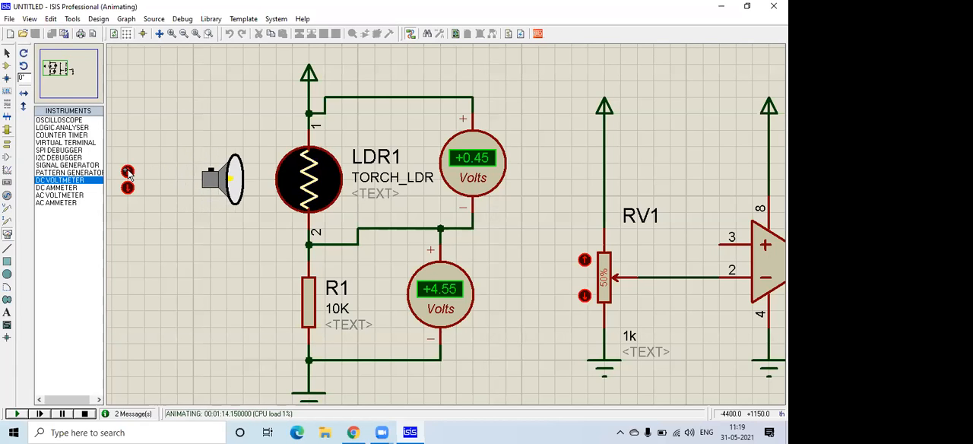
pyautogui.click(127, 172)
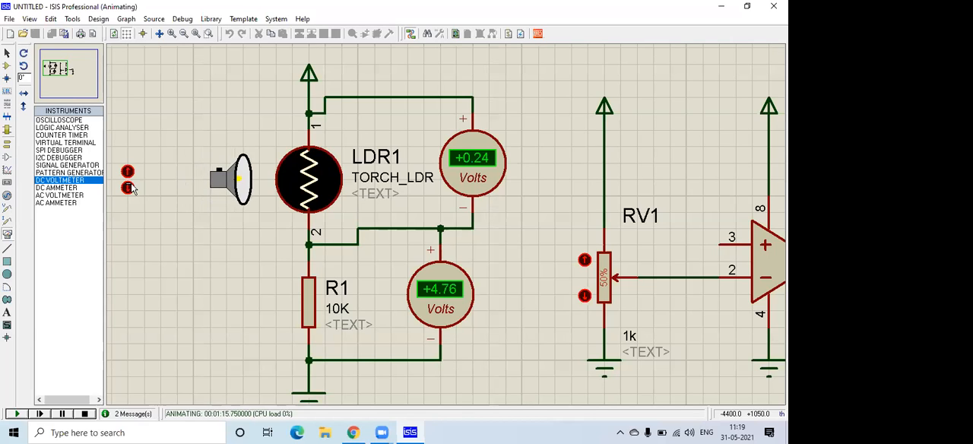
# Move the torch to its farthest position from LDR1 and check the voltages across LDR1 and R1.
pyautogui.click(127, 187)
pyautogui.click(128, 188)
pyautogui.click(128, 188)
pyautogui.click(127, 188)
pyautogui.click(127, 188)
pyautogui.click(128, 188)
pyautogui.click(128, 188)
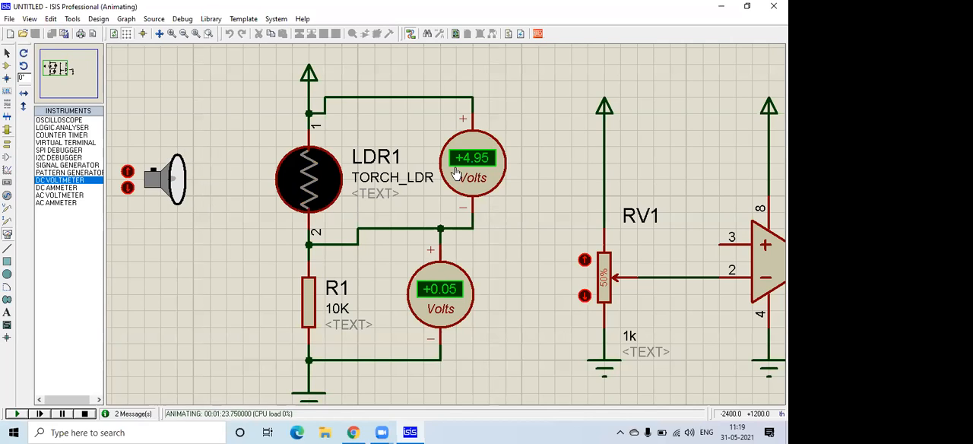
# Bring the torch gradually to its closest position to LDR1 while checking both voltmeters, and stop the simulation.
pyautogui.click(127, 171)
pyautogui.click(127, 171)
pyautogui.click(128, 171)
pyautogui.click(128, 171)
pyautogui.click(128, 172)
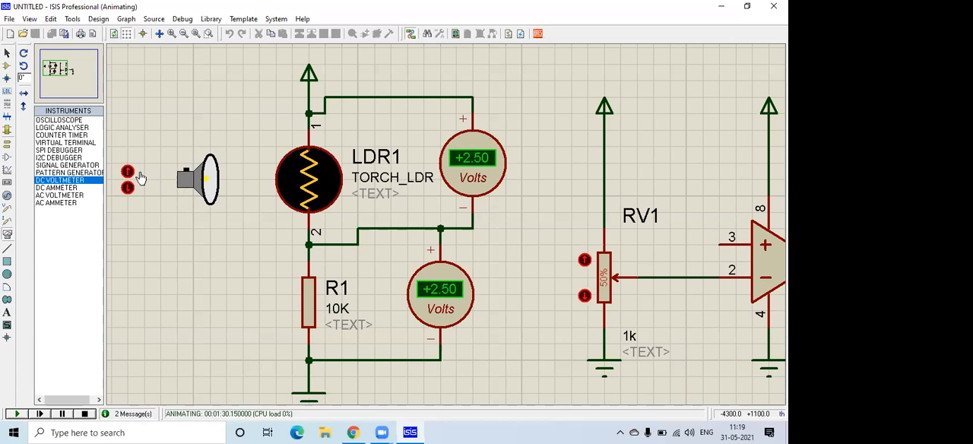
pyautogui.click(127, 171)
pyautogui.click(128, 172)
pyautogui.click(128, 172)
pyautogui.click(128, 173)
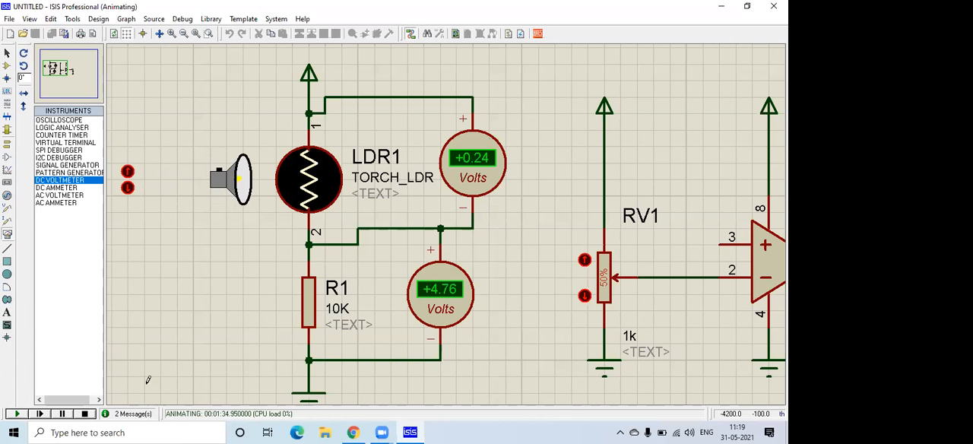
pyautogui.click(84, 413)
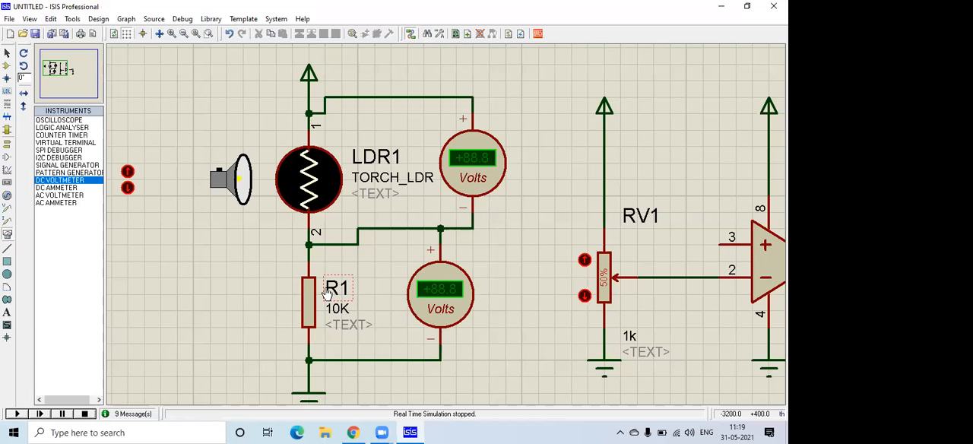
# Delete both DC voltmeters connected across LDR1 and R1.
pyautogui.click(471, 161)
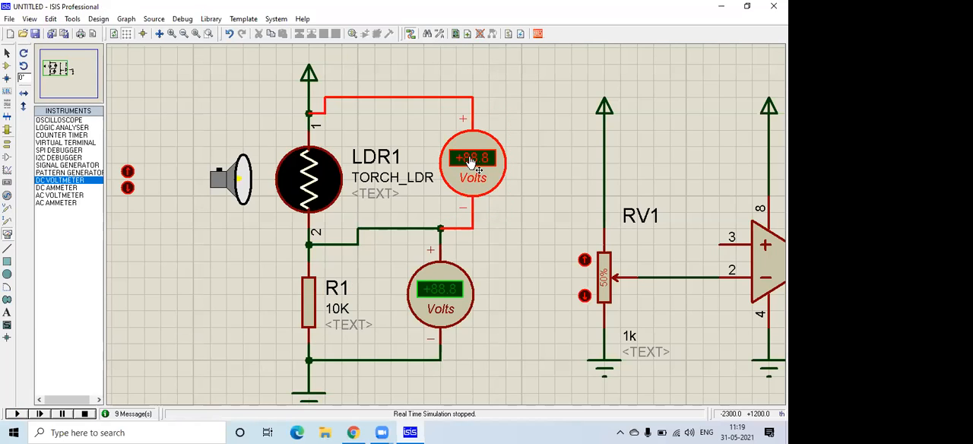
pyautogui.rightClick(442, 279)
pyautogui.rightClick(443, 279)
pyautogui.scroll(-1, 487, 222)
pyautogui.scroll(1, 552, 237)
pyautogui.scroll(-1, 446, 214)
pyautogui.scroll(-1, 94, 122)
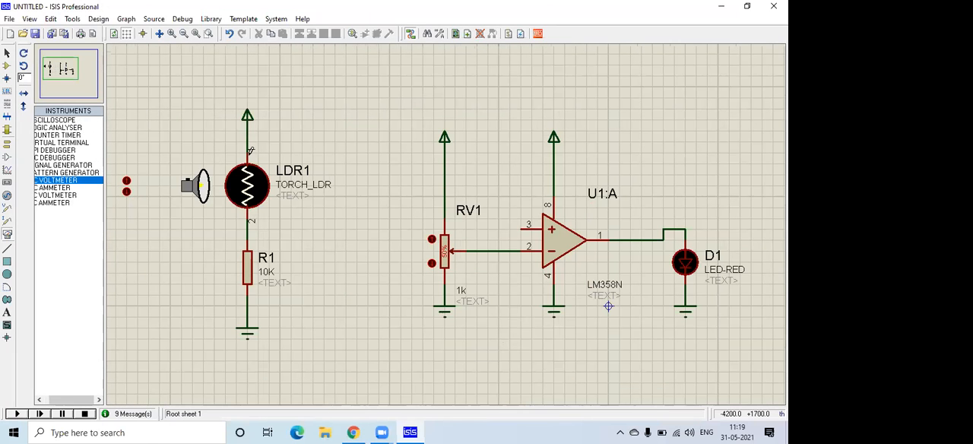
# Move the LDR1 and R1 divider, with its power and ground terminals, closer to RV1.
pyautogui.scroll(-1, 222, 129)
pyautogui.moveTo(220, 133); pyautogui.dragTo(357, 342)
pyautogui.moveTo(330, 271); pyautogui.dragTo(366, 270)
pyautogui.click(367, 268)
# Wire the junction between LDR1 and R1 to the non-inverting input, pin 3, of U1:A.
pyautogui.click(462, 171)
pyautogui.click(366, 226)
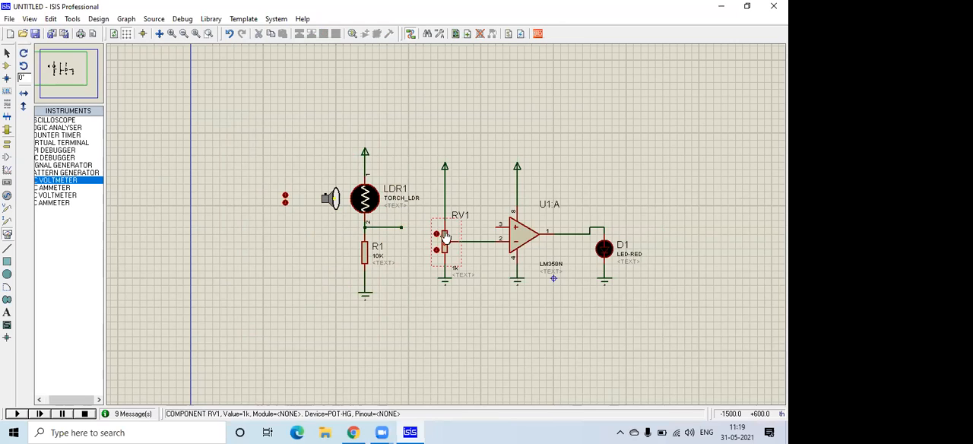
pyautogui.scroll(-1, 446, 224)
pyautogui.scroll(2, 477, 232)
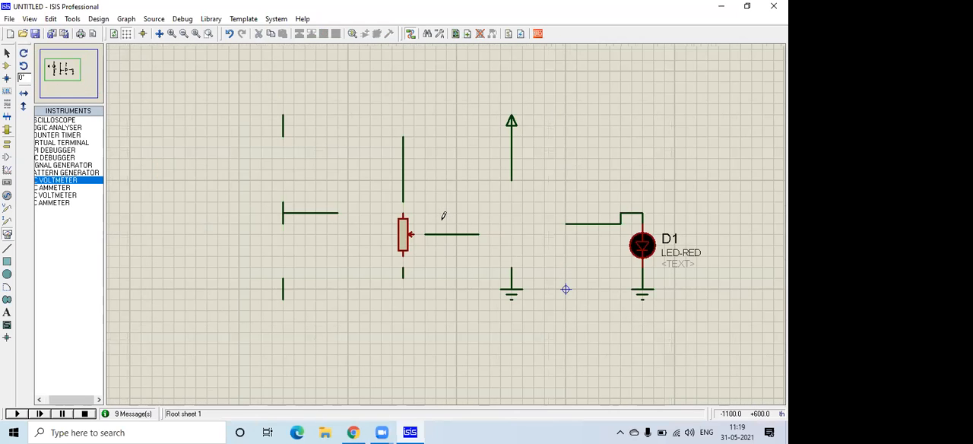
pyautogui.click(483, 208)
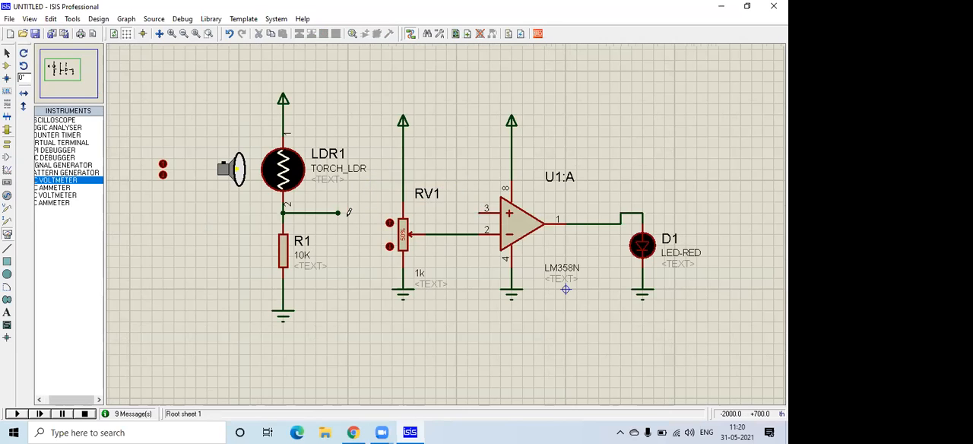
pyautogui.click(338, 212)
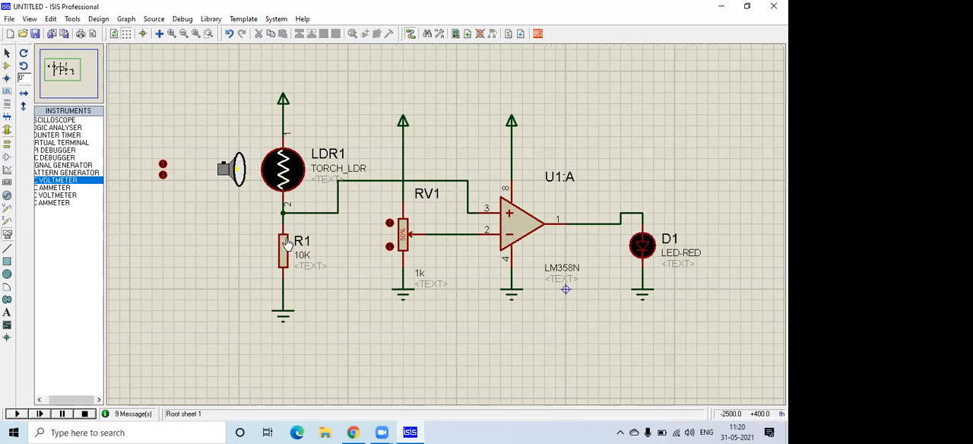
# Simulate the circuit from the torch's farthest position to its closest position to LDR1, checking how LED D1 responds.
pyautogui.click(162, 174)
pyautogui.click(162, 175)
pyautogui.click(162, 175)
pyautogui.click(161, 175)
pyautogui.click(162, 175)
pyautogui.click(162, 175)
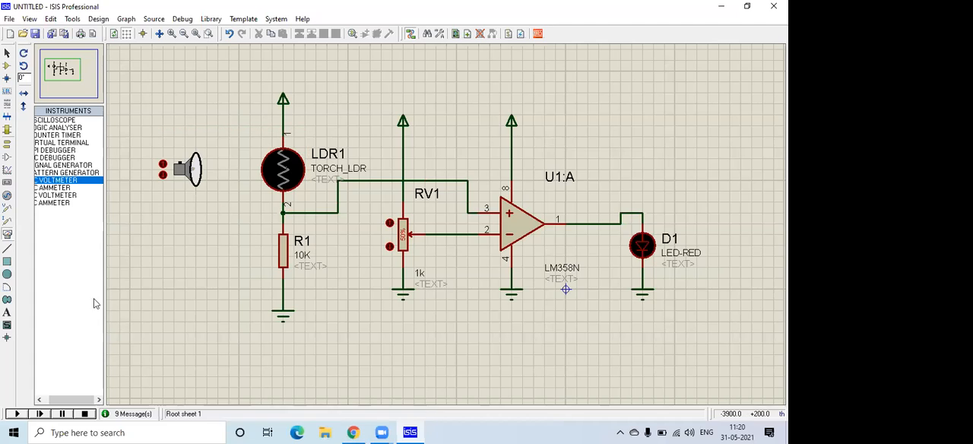
pyautogui.click(209, 33)
pyautogui.click(215, 162)
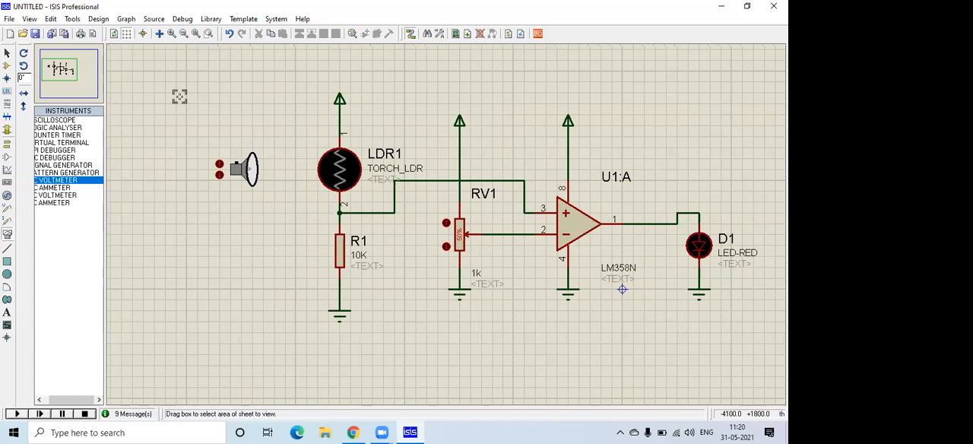
pyautogui.moveTo(208, 80); pyautogui.dragTo(750, 335)
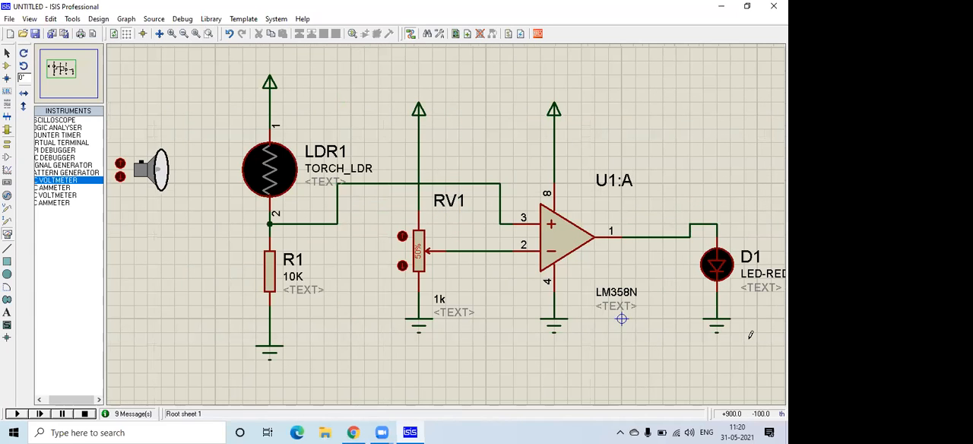
pyautogui.click(16, 414)
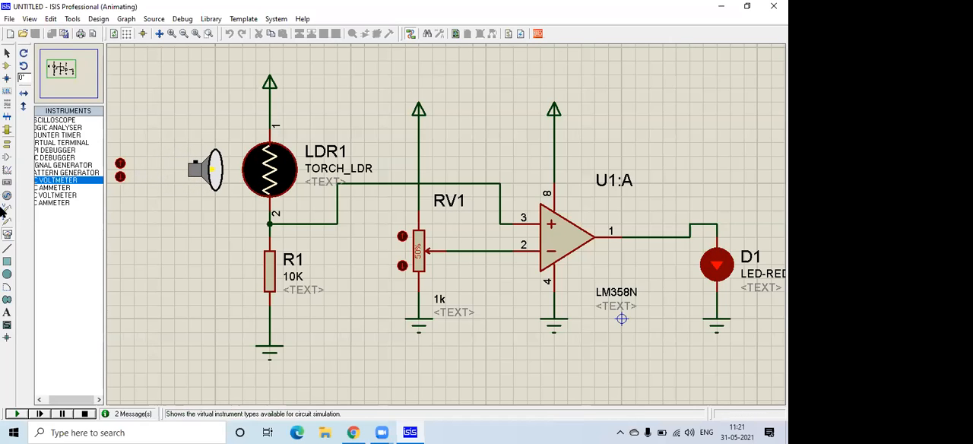
pyautogui.click(84, 414)
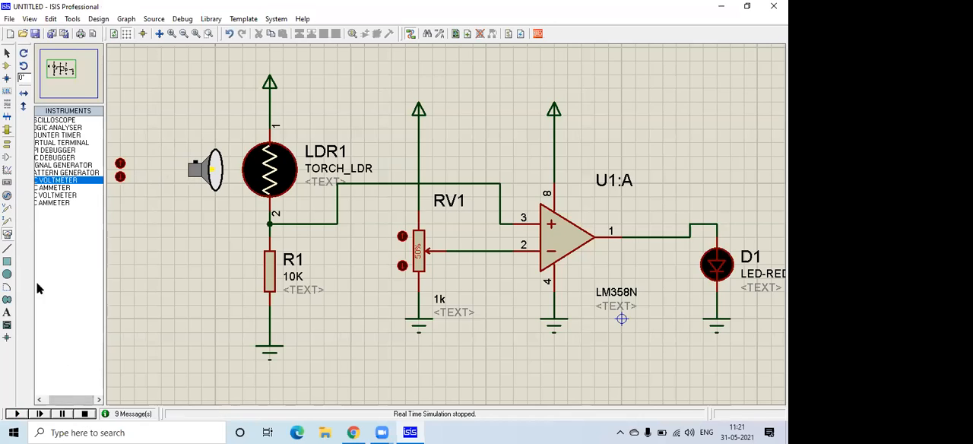
# Place two DC VOLTMETER instruments, one between R1 and RV1 and one below the wire to pin 2 of U1:A.
pyautogui.click(55, 180)
pyautogui.click(347, 262)
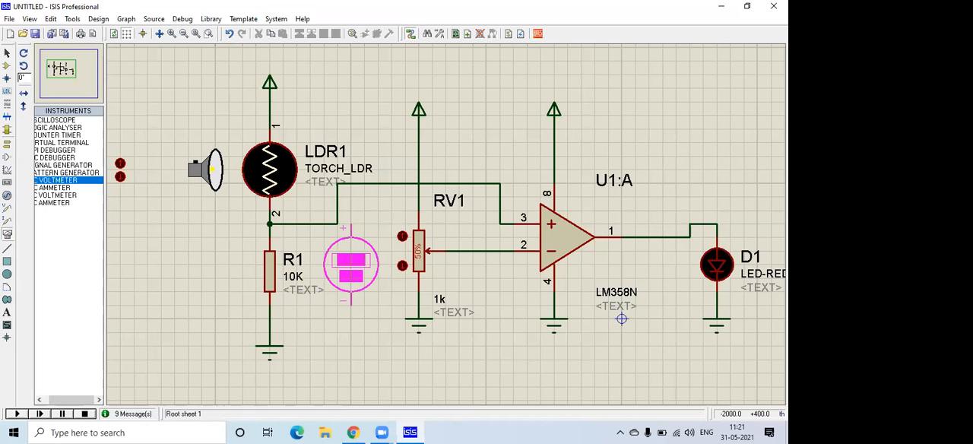
pyautogui.click(351, 319)
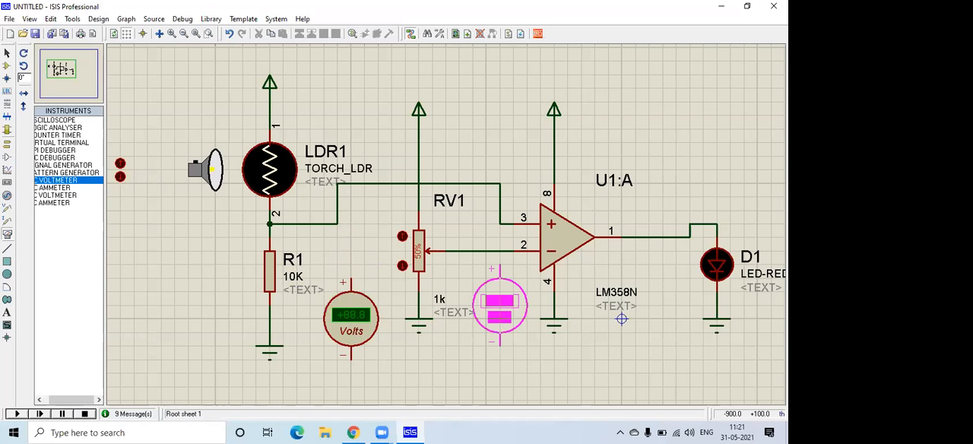
pyautogui.click(499, 317)
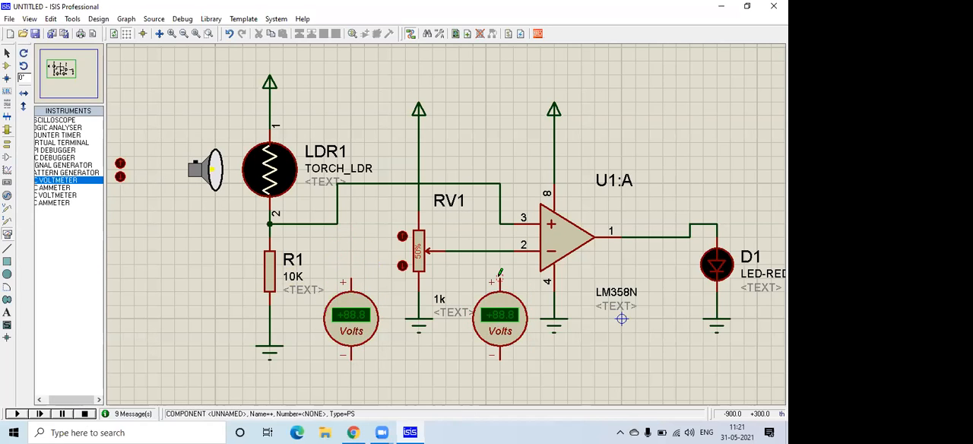
# Connect one voltmeter's positive terminal to the U1:A pin 2 wire and the other's to the LDR1–R1 divider output.
pyautogui.click(499, 280)
pyautogui.click(499, 251)
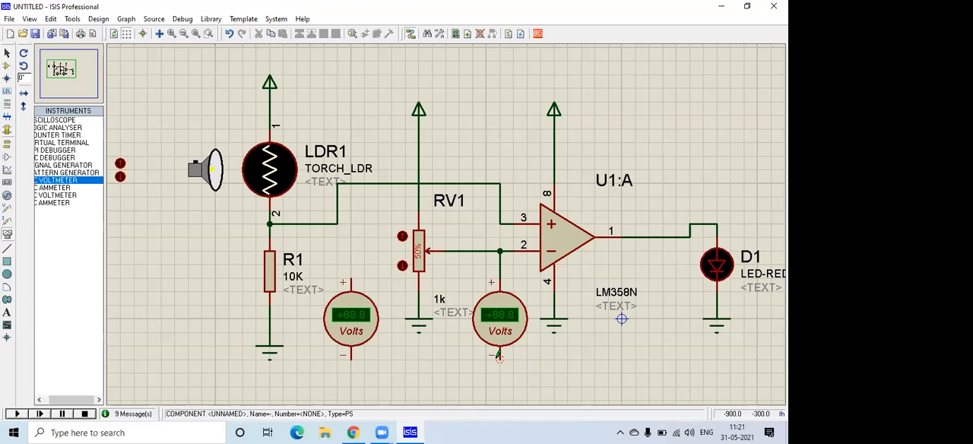
pyautogui.click(350, 280)
pyautogui.click(337, 223)
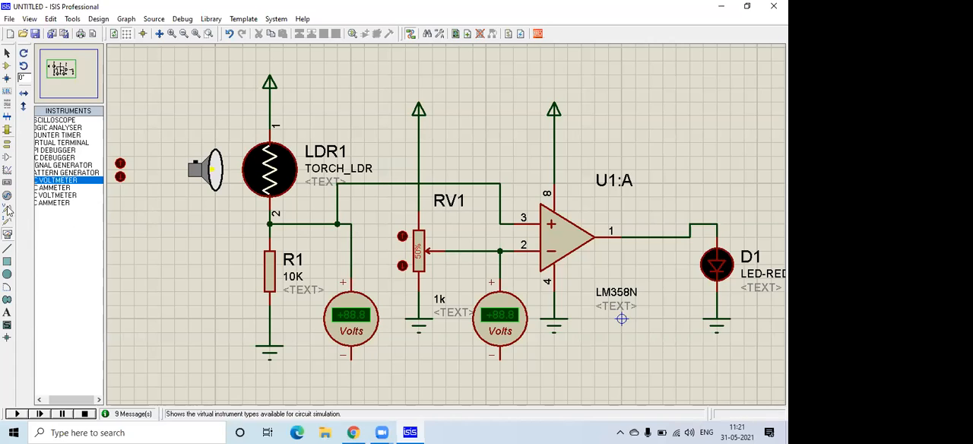
# Add a GROUND terminal to the negative side of each voltmeter.
pyautogui.click(6, 144)
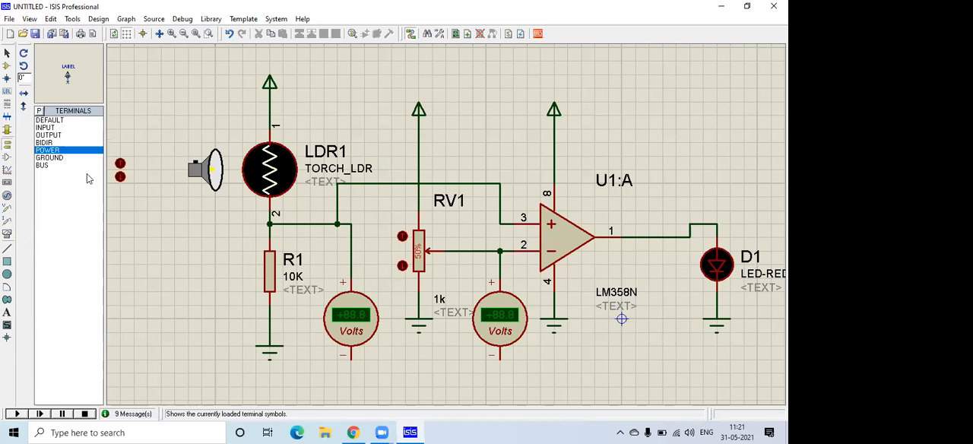
pyautogui.click(50, 157)
pyautogui.click(350, 373)
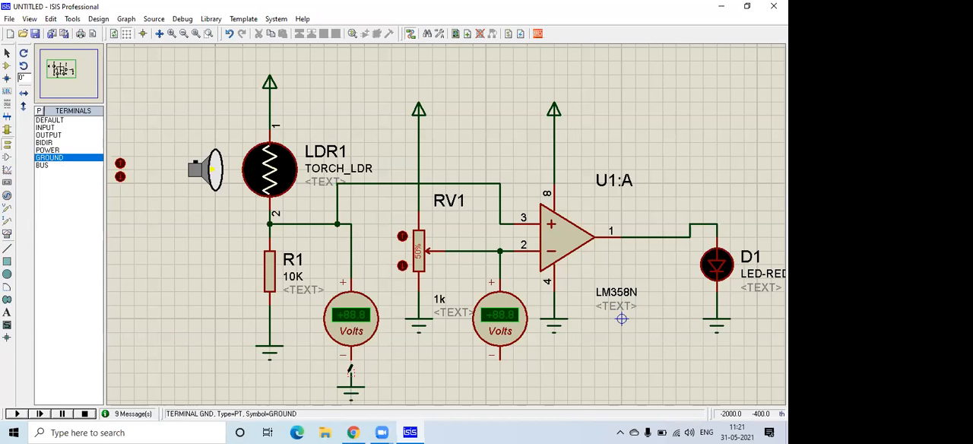
pyautogui.click(500, 372)
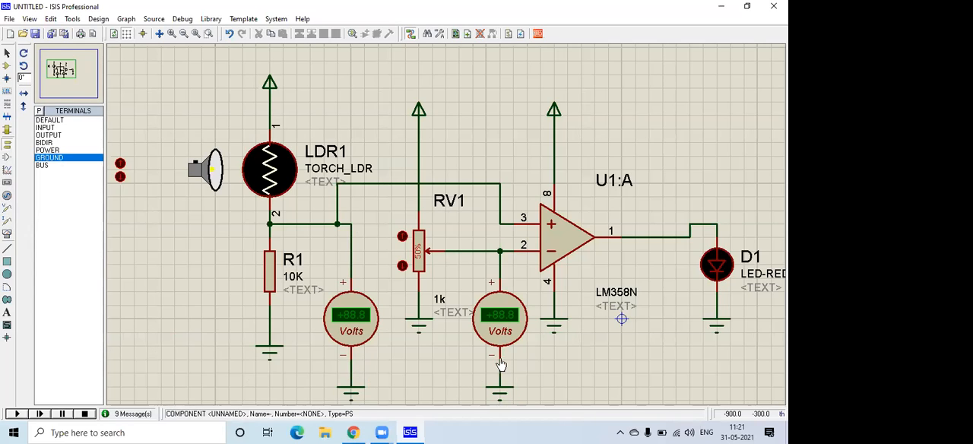
# Run the simulation and move the torch away from LDR1, comparing both comparator input voltages with the LED state, and stop it.
pyautogui.click(17, 414)
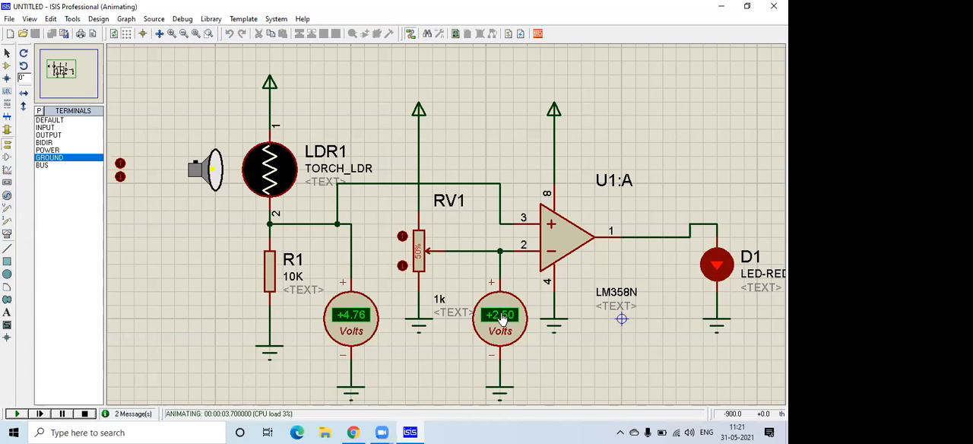
pyautogui.click(120, 176)
pyautogui.click(120, 176)
pyautogui.click(120, 177)
pyautogui.click(120, 177)
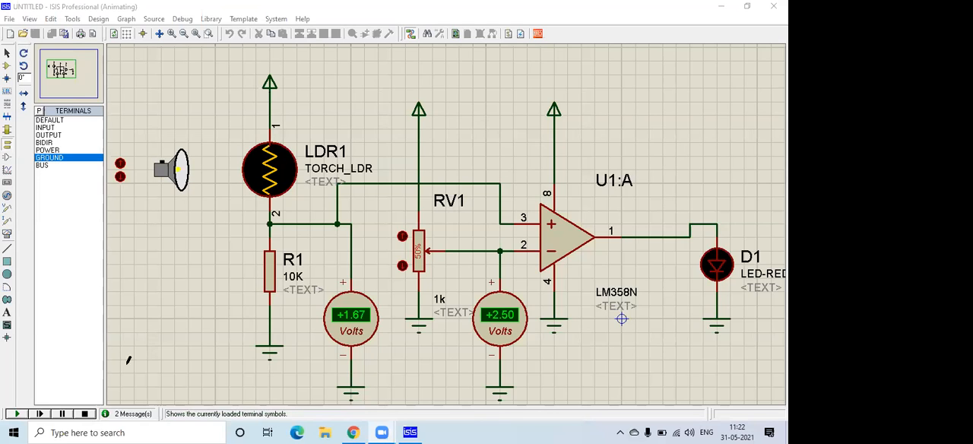
pyautogui.click(84, 413)
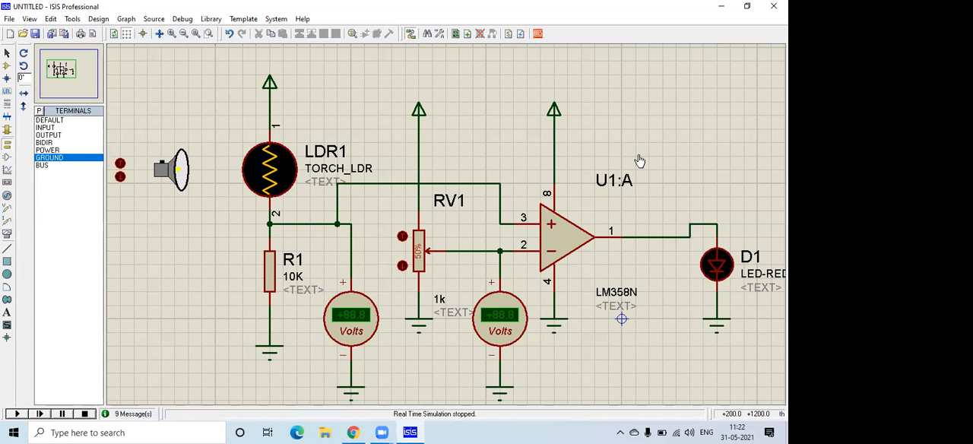
# Delete both DC voltmeters and their two ground terminals from the comparator circuit.
pyautogui.scroll(-1, 456, 227)
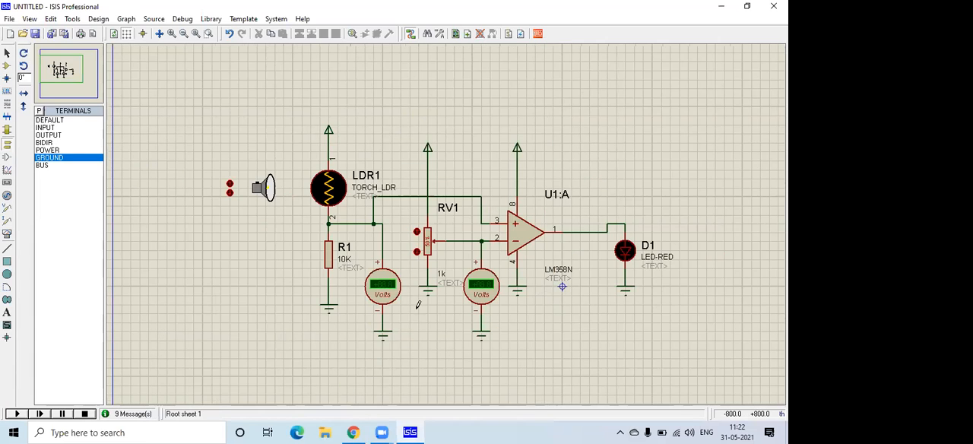
pyautogui.rightClick(482, 295)
pyautogui.rightClick(482, 295)
pyautogui.rightClick(390, 292)
pyautogui.rightClick(389, 286)
pyautogui.rightClick(385, 333)
pyautogui.rightClick(386, 333)
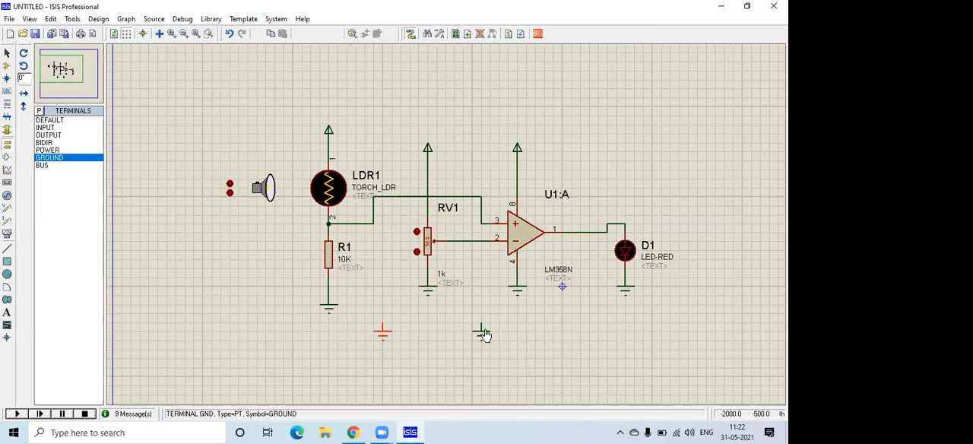
pyautogui.rightClick(485, 328)
pyautogui.rightClick(486, 326)
pyautogui.scroll(1, 535, 250)
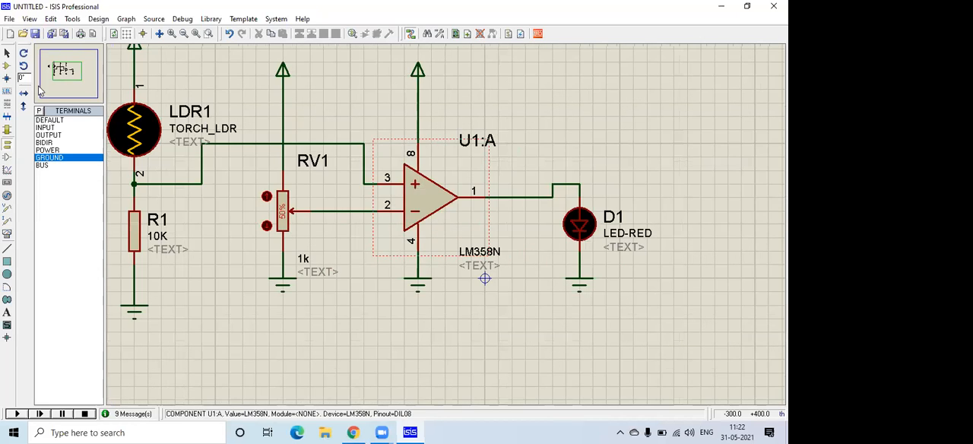
pyautogui.click(75, 72)
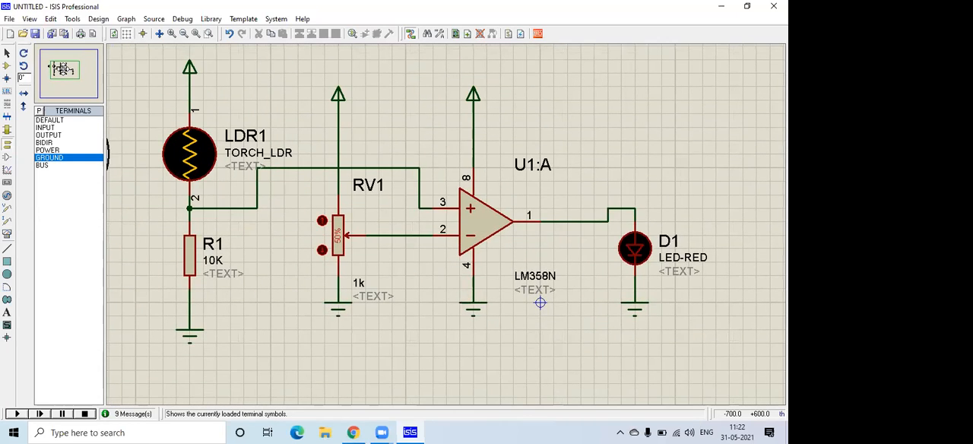
pyautogui.click(63, 69)
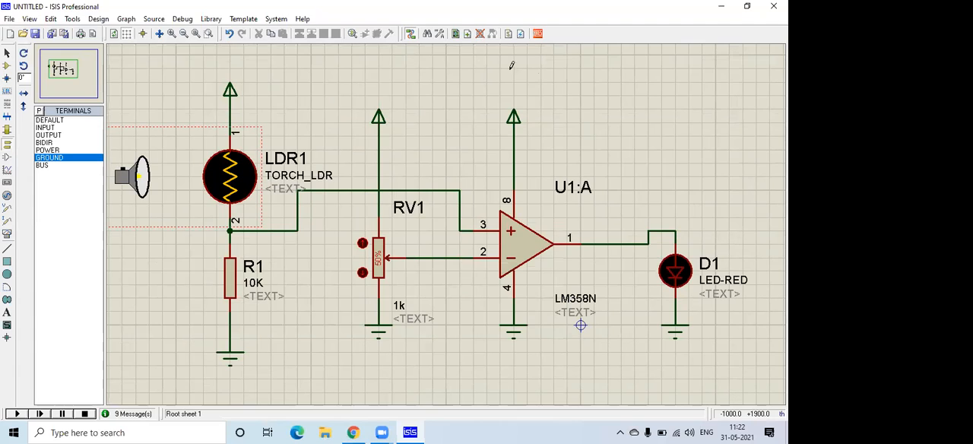
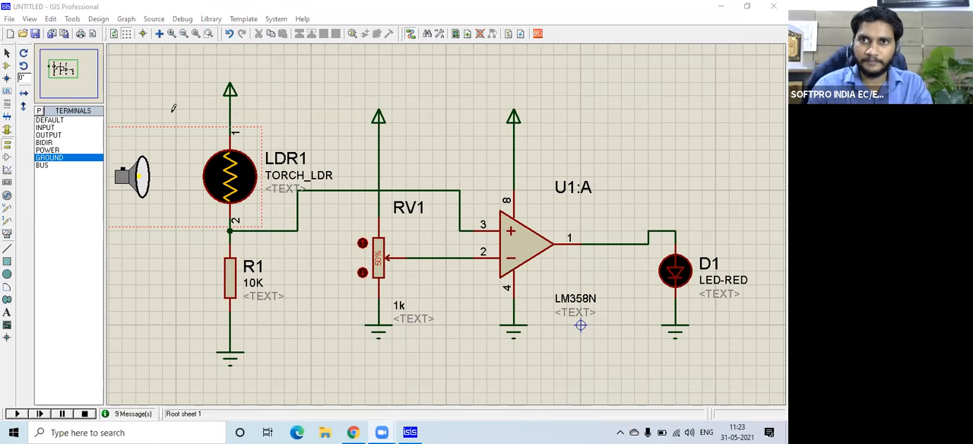
# Check the PCB packages assigned to LDR1 and R1 with the Packaging Tool, leaving both unchanged.
pyautogui.click(226, 162)
pyautogui.rightClick(226, 162)
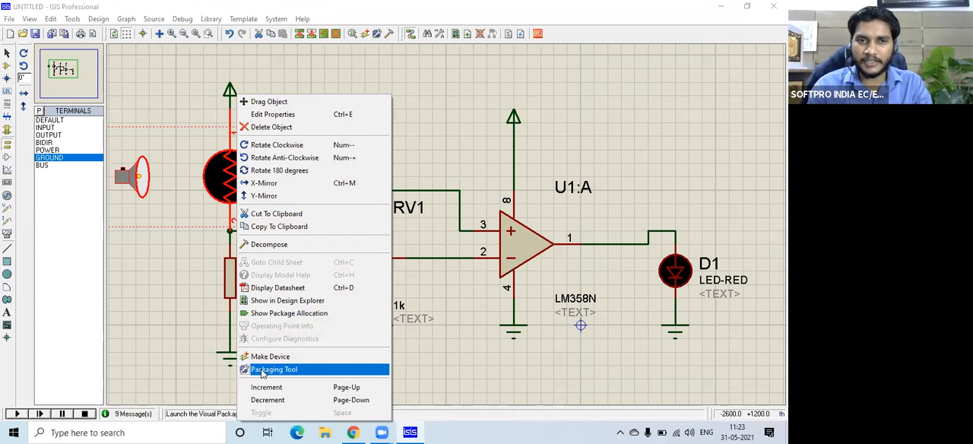
pyautogui.click(273, 369)
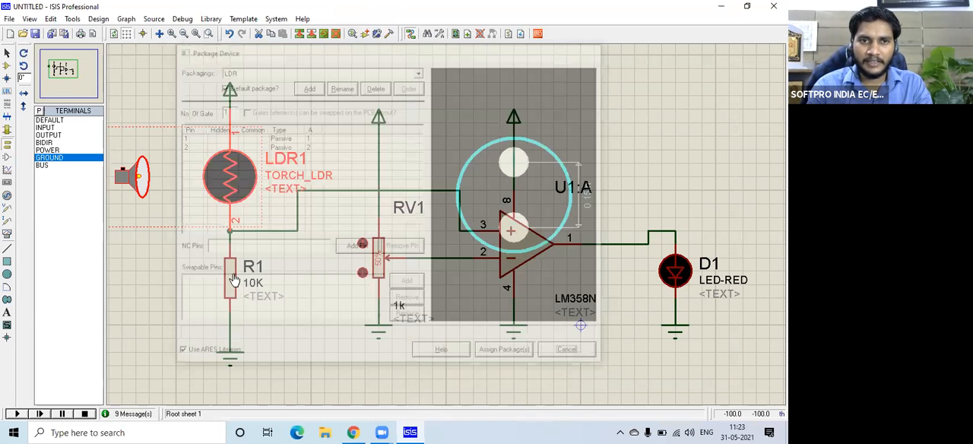
pyautogui.rightClick(241, 318)
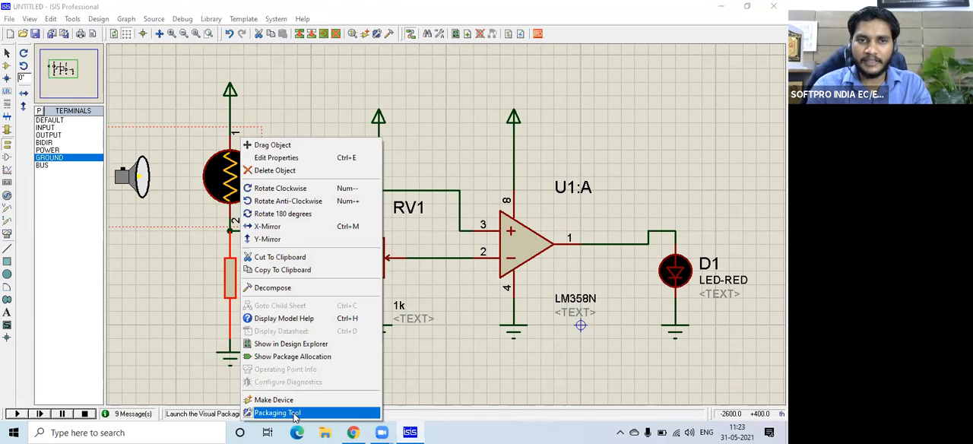
pyautogui.click(295, 414)
pyautogui.click(573, 355)
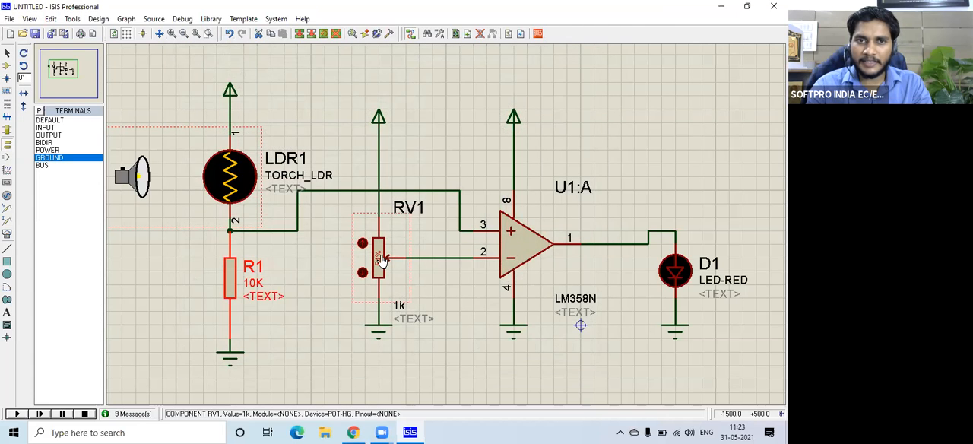
# Open the Packaging Tool for RV1 and search the package library for "pot" to add a package.
pyautogui.rightClick(386, 258)
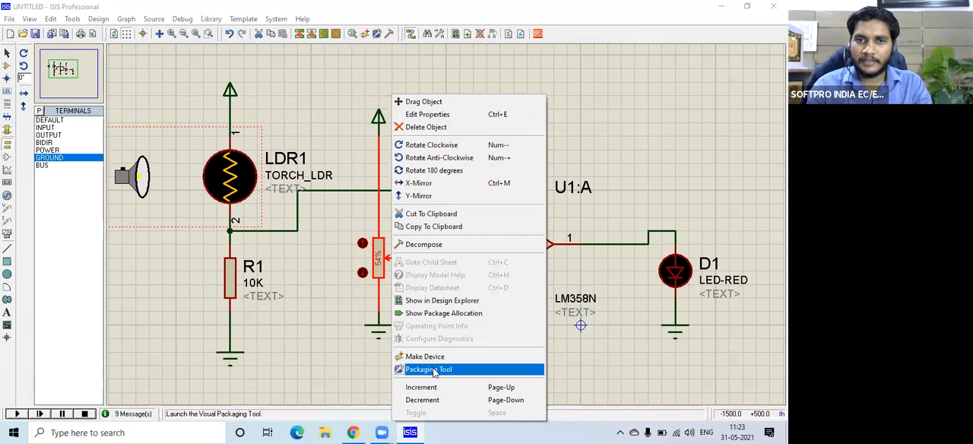
pyautogui.click(434, 370)
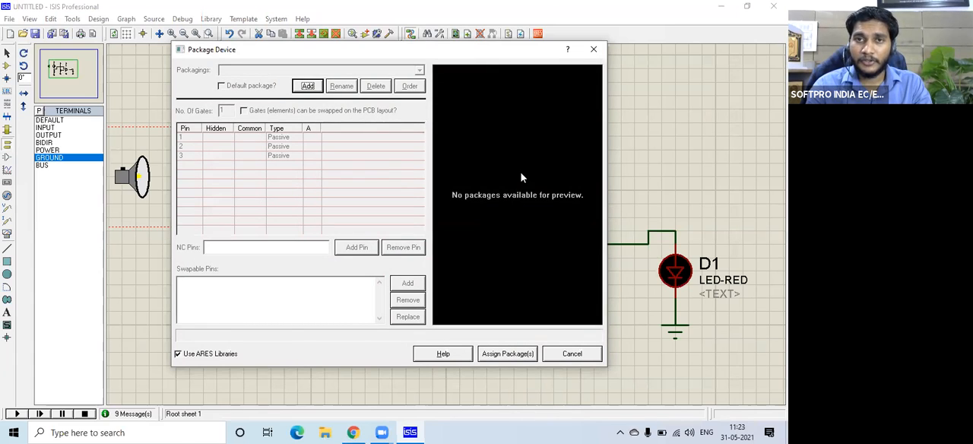
pyautogui.click(307, 86)
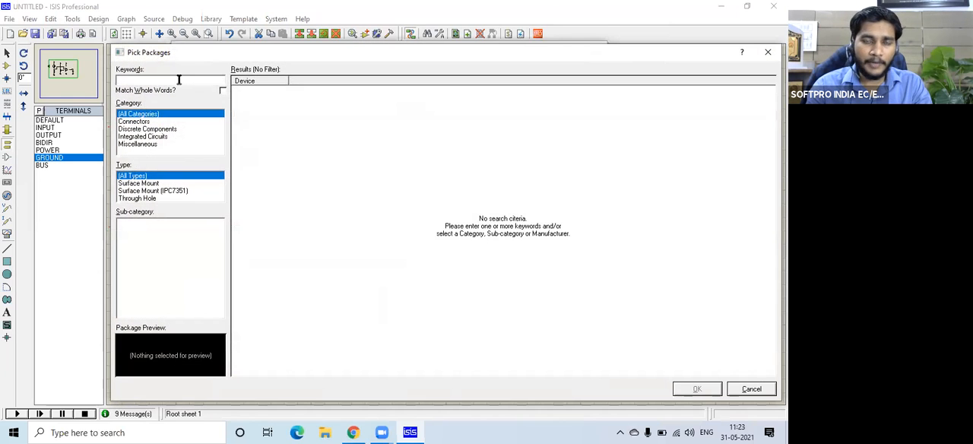
pyautogui.write('pot')
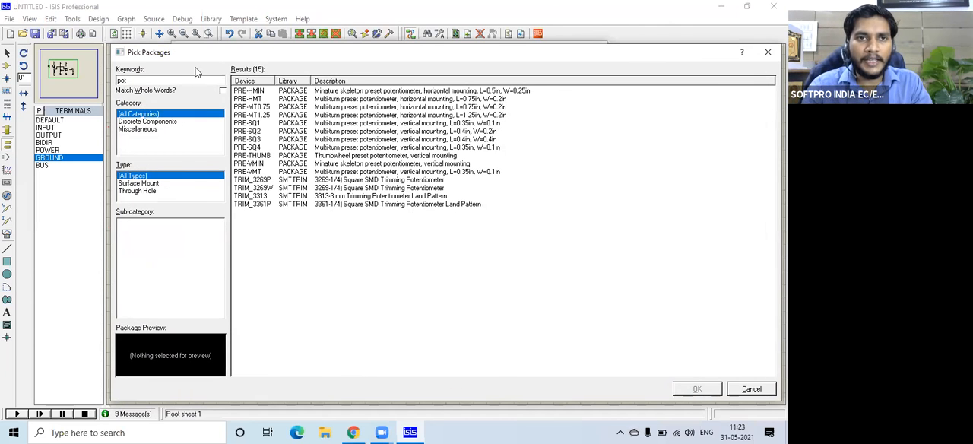
# Preview the preset potentiometer footprints and add PRE-SQ4 as RV1's package.
pyautogui.click(287, 92)
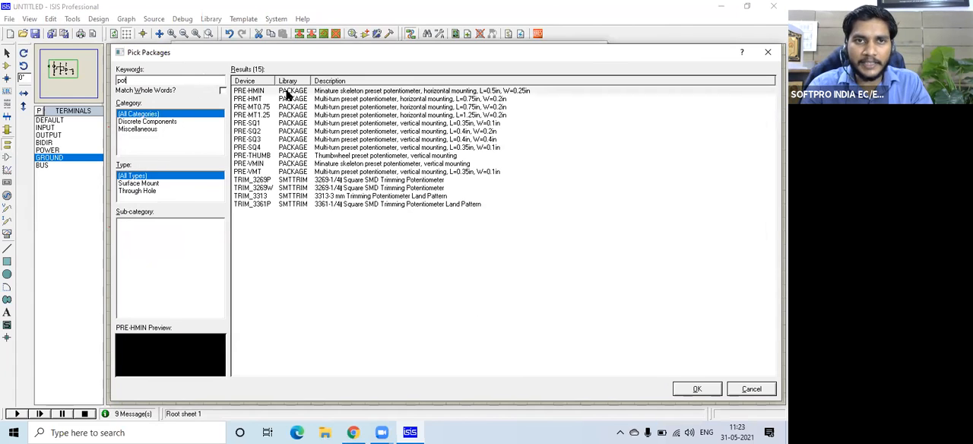
pyautogui.press('Down')
pyautogui.press('Down')
pyautogui.press('Down')
pyautogui.press('Down')
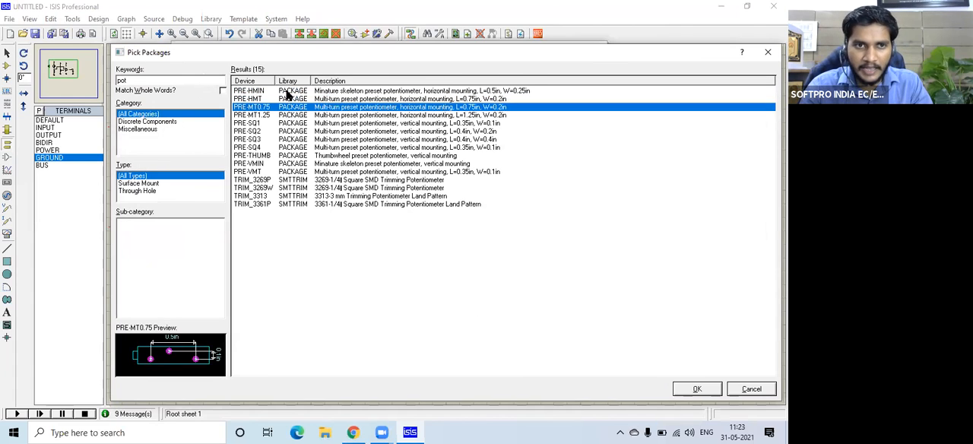
pyautogui.press('Down')
pyautogui.press('Down')
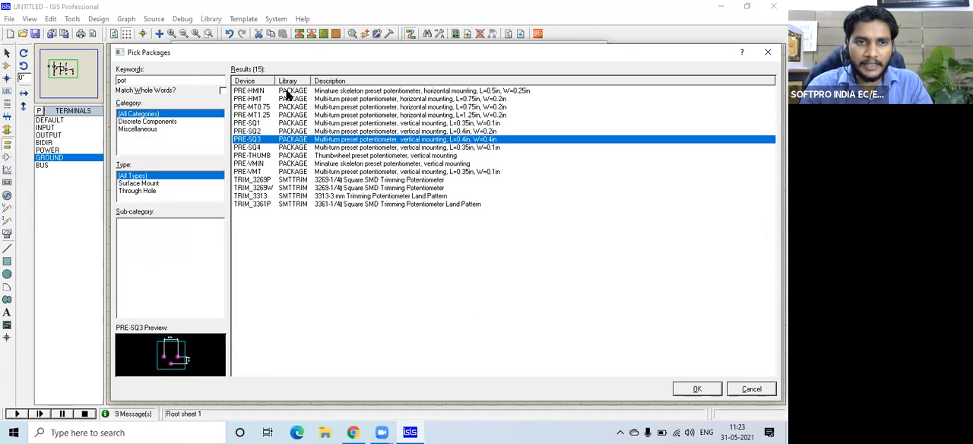
pyautogui.press('Down')
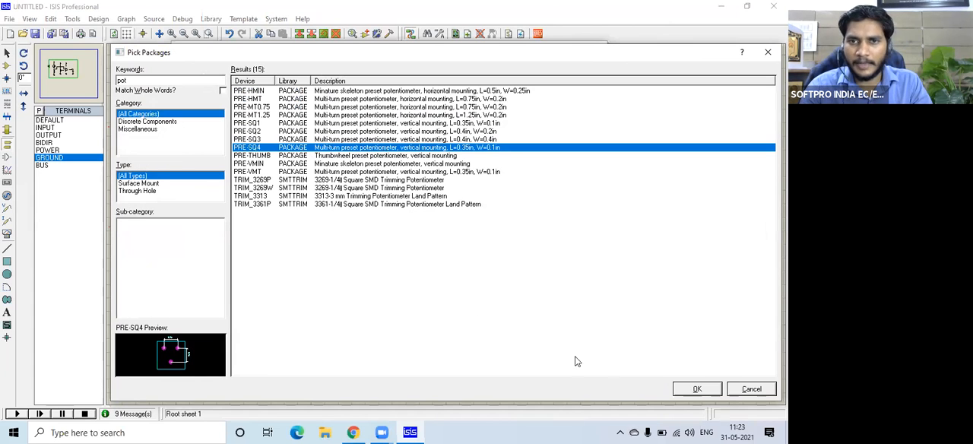
pyautogui.click(691, 389)
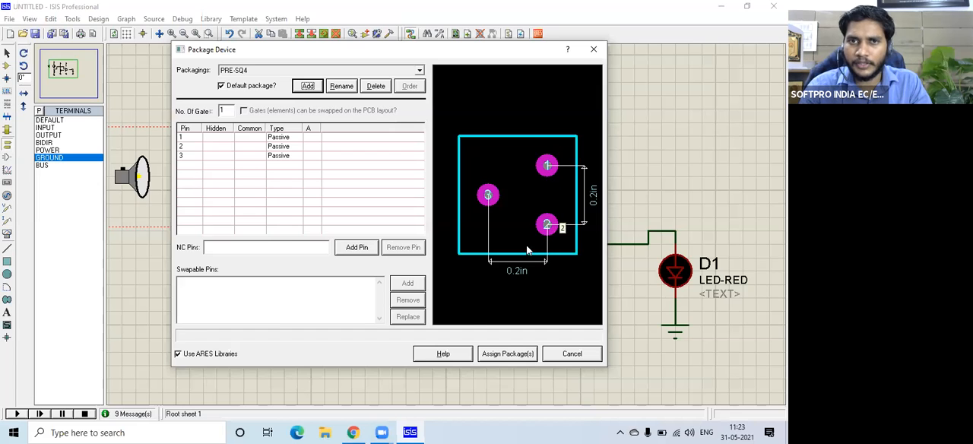
# Switch to Chrome and search Google for "preset packages" in a new tab.
pyautogui.click(352, 433)
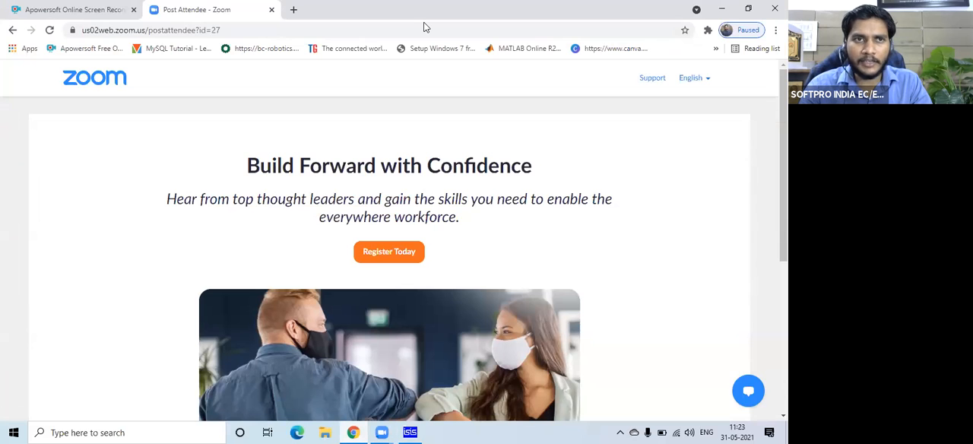
pyautogui.click(294, 10)
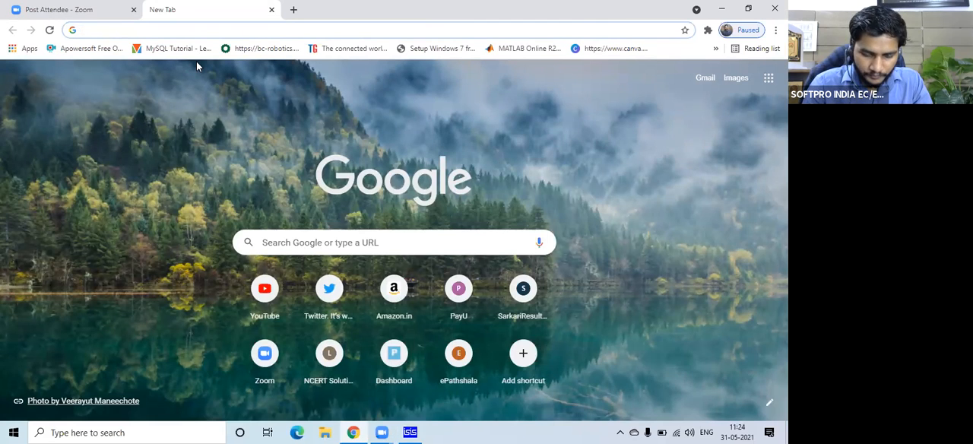
pyautogui.write('preset package')
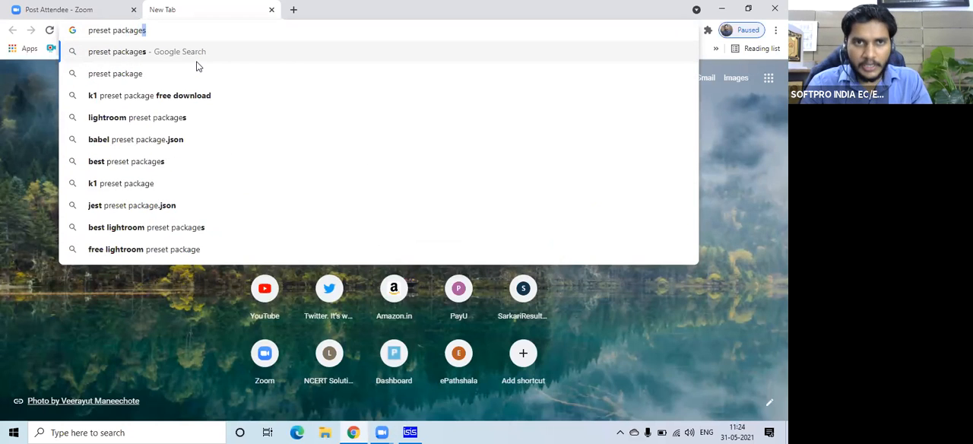
pyautogui.press('Return')
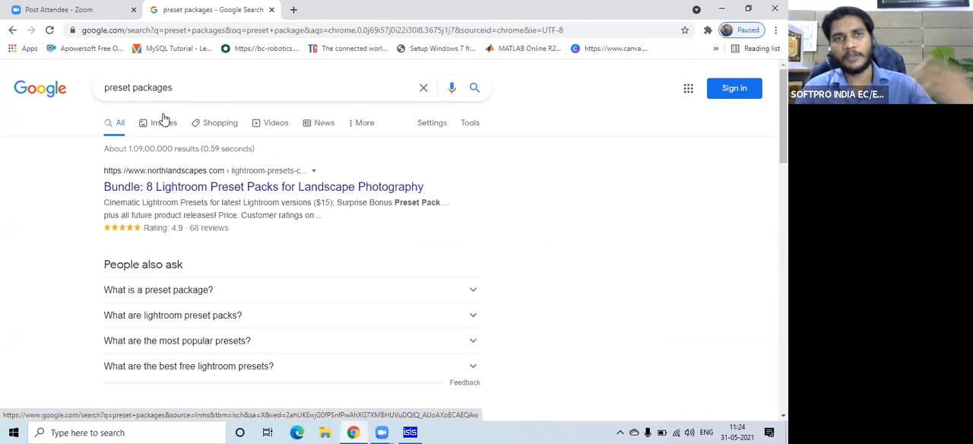
# Look through the search results, view the PHLEARN Lightroom preset page in a separate tab, and close it.
pyautogui.scroll(-2, 167, 145)
pyautogui.scroll(2, 175, 140)
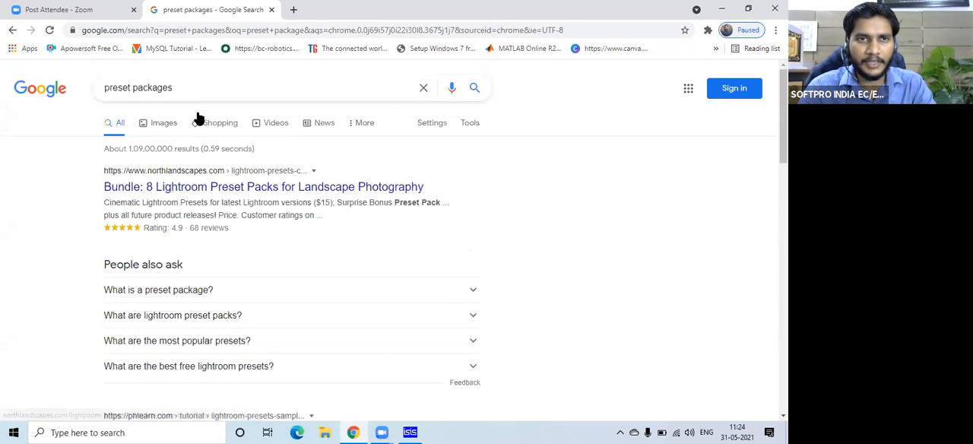
pyautogui.scroll(-2, 194, 296)
pyautogui.scroll(-1, 190, 304)
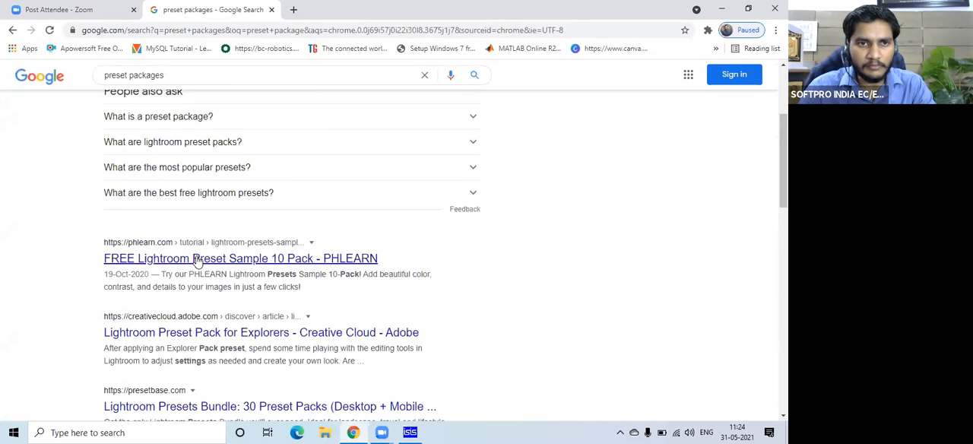
pyautogui.middleClick(190, 262)
pyautogui.click(344, 7)
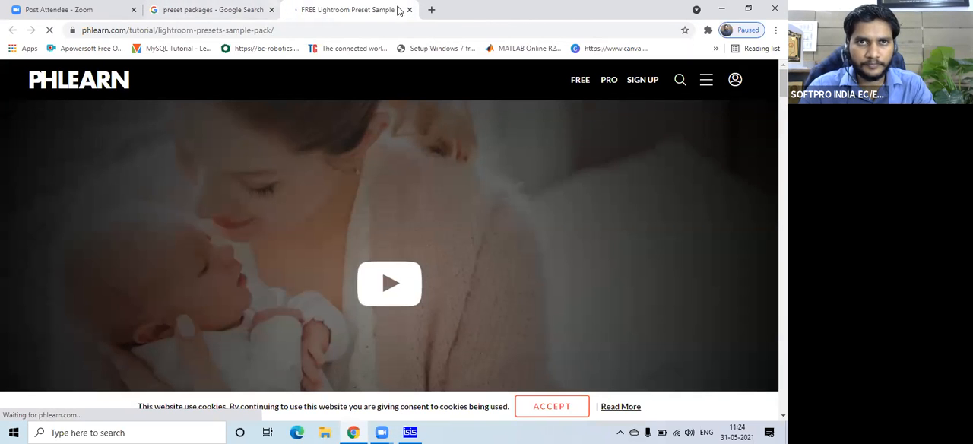
pyautogui.click(409, 9)
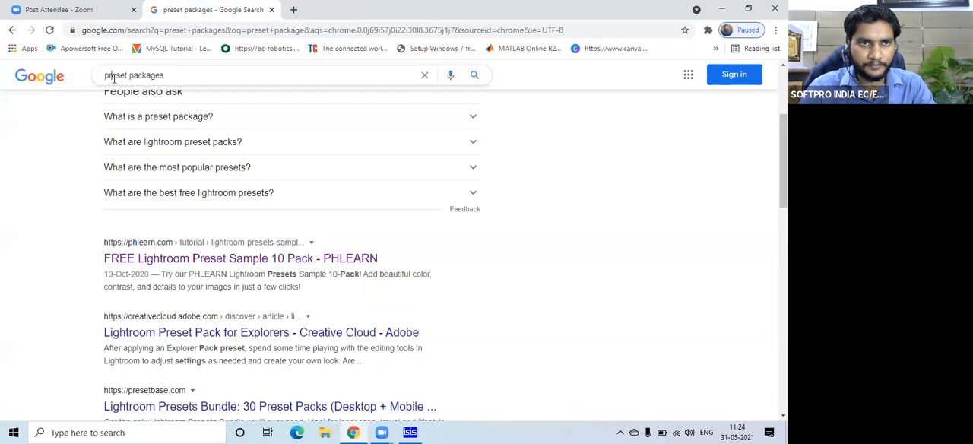
# Change the Google search to "potentiometer packages".
pyautogui.doubleClick(114, 76)
pyautogui.write('po')
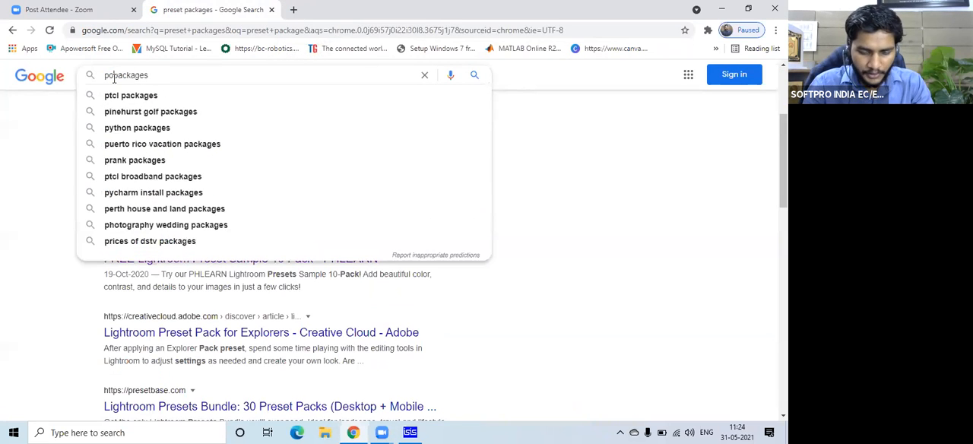
pyautogui.write('t ')
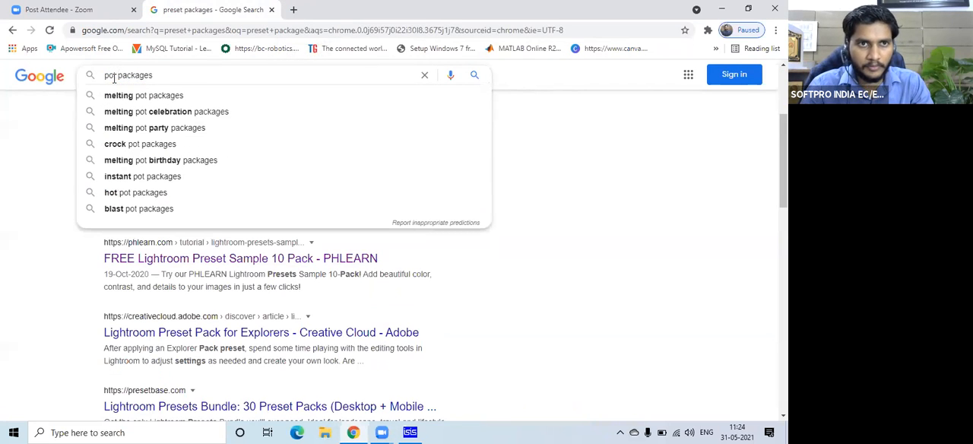
pyautogui.write('entio')
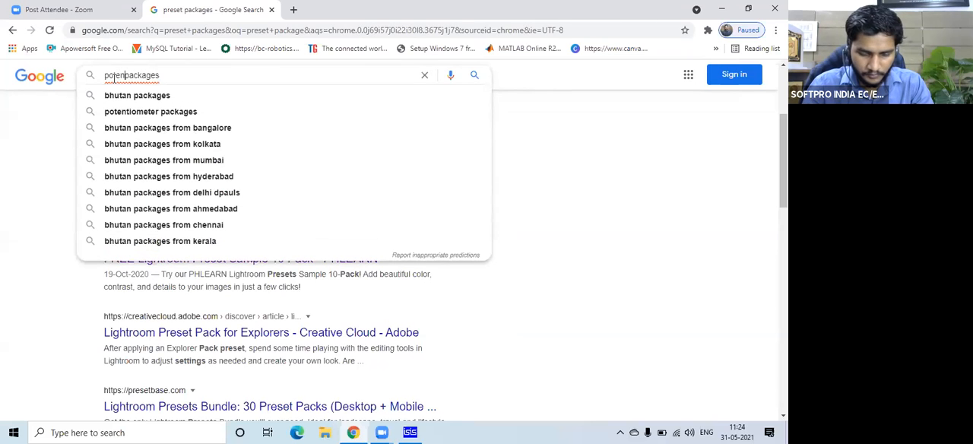
pyautogui.write('meter')
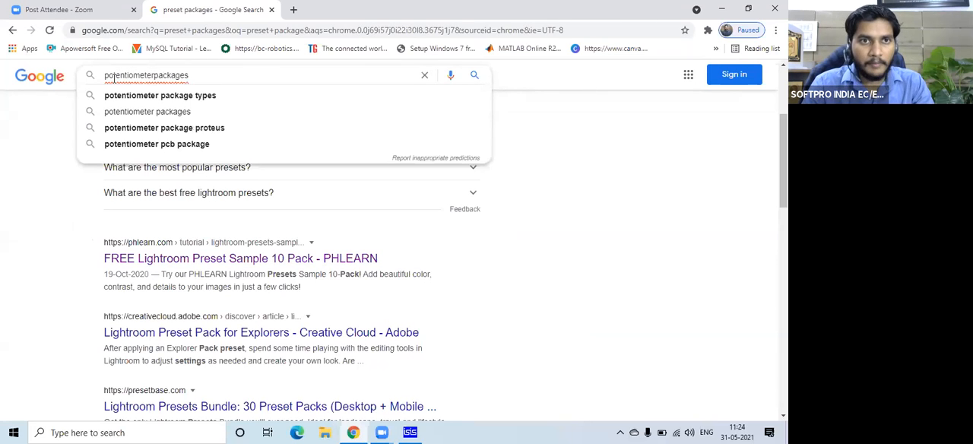
pyautogui.click(171, 96)
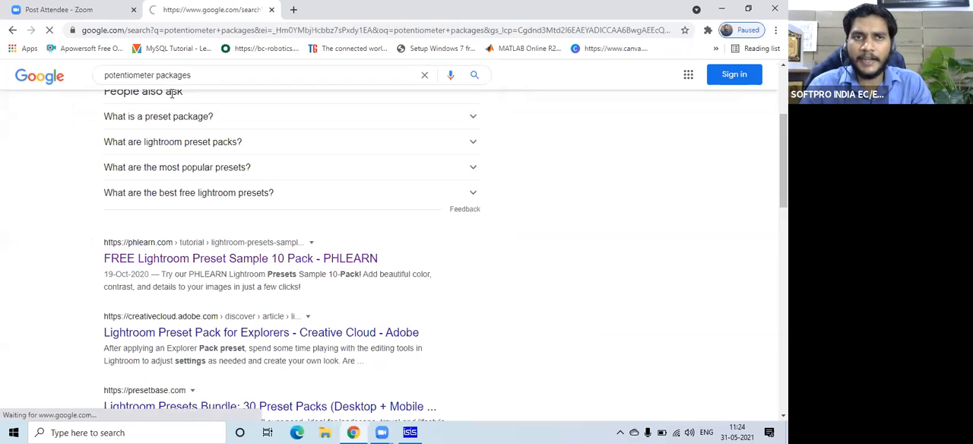
# Open Mouser's Potentiometers page in a new tab and examine the product pictures in its list.
pyautogui.middleClick(193, 187)
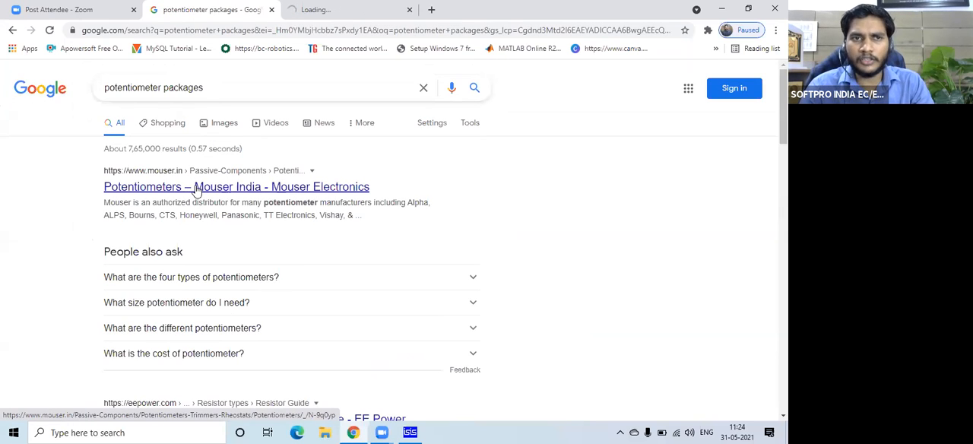
pyautogui.click(352, 8)
pyautogui.scroll(-6, 175, 228)
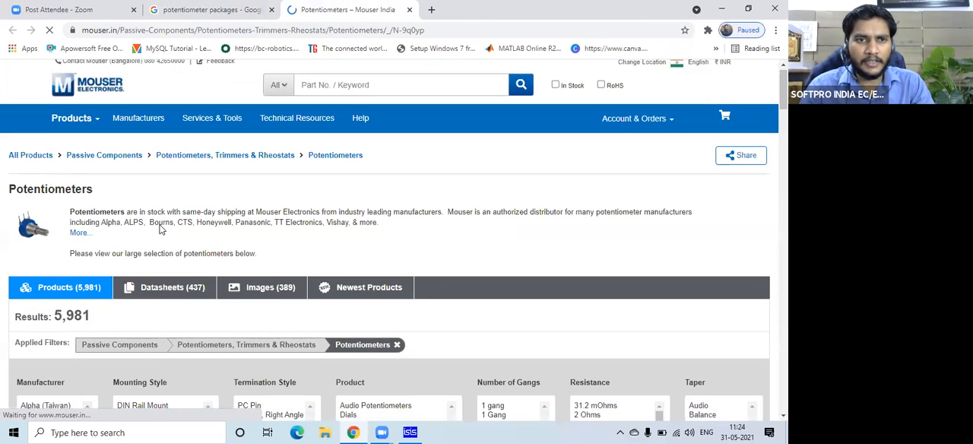
pyautogui.scroll(-3, 190, 228)
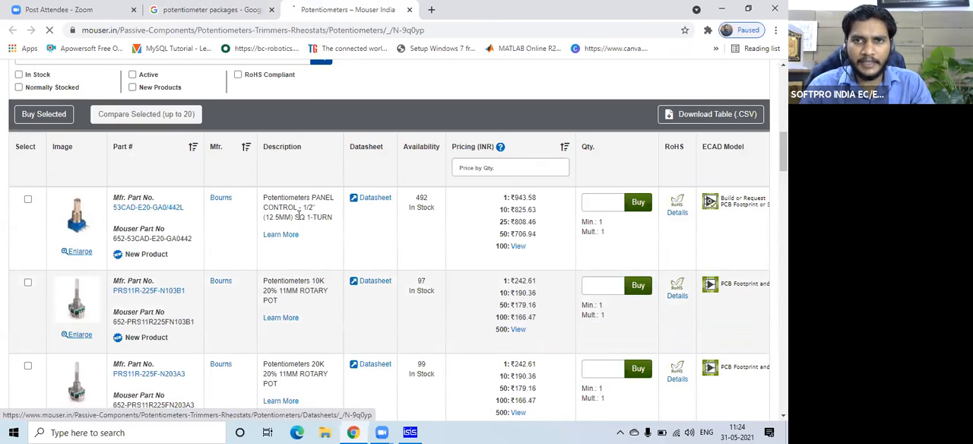
pyautogui.scroll(-5, 84, 225)
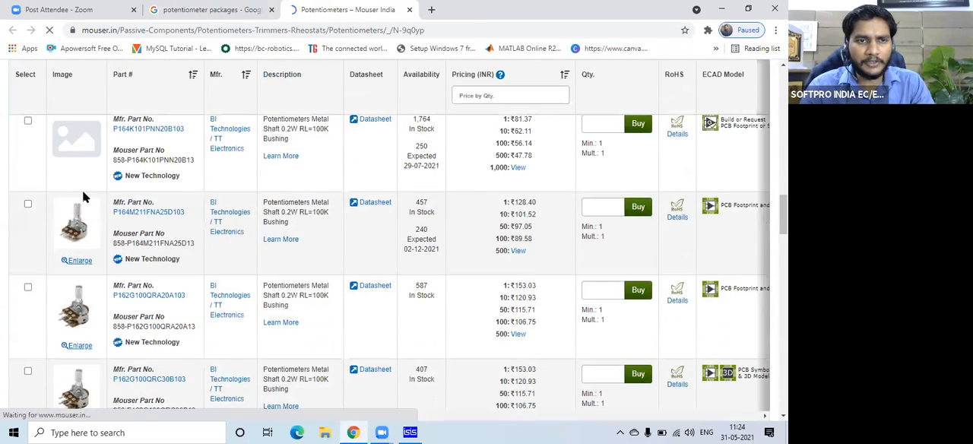
pyautogui.scroll(-8, 83, 197)
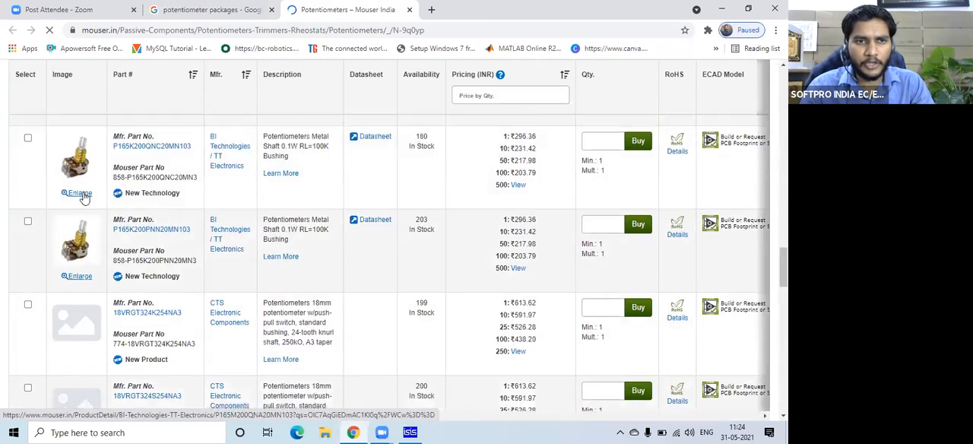
pyautogui.scroll(-2, 84, 197)
pyautogui.scroll(1, 84, 197)
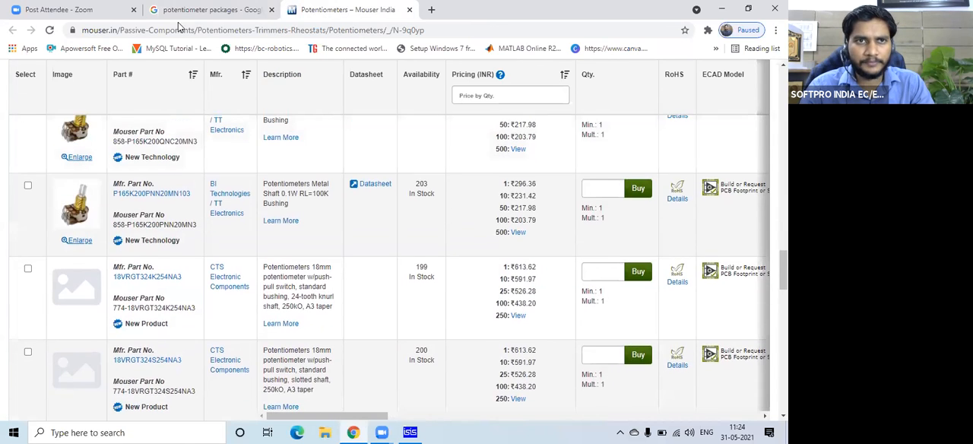
# Return to the Google results tab and change the search to "trimpot package".
pyautogui.click(199, 9)
pyautogui.doubleClick(148, 88)
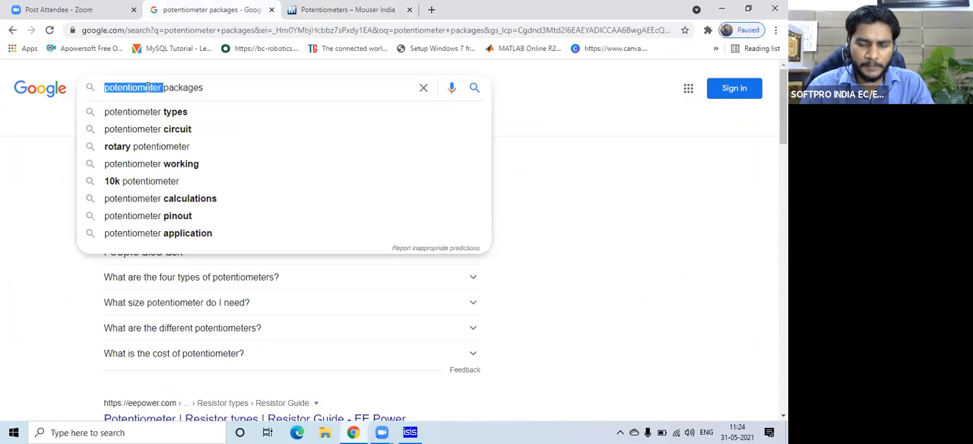
pyautogui.write('trimpo')
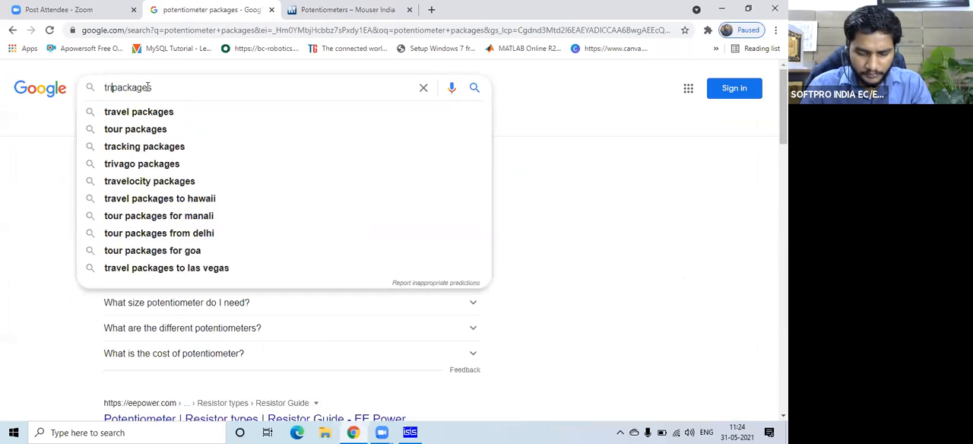
pyautogui.write('t')
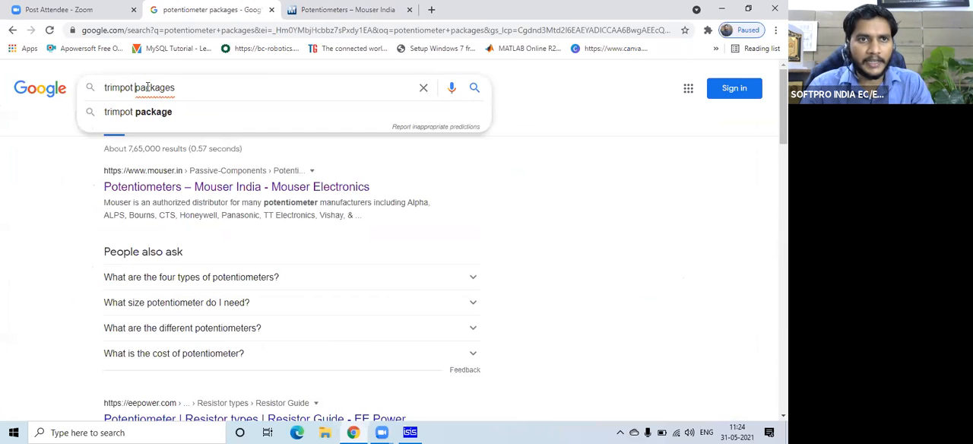
pyautogui.click(160, 114)
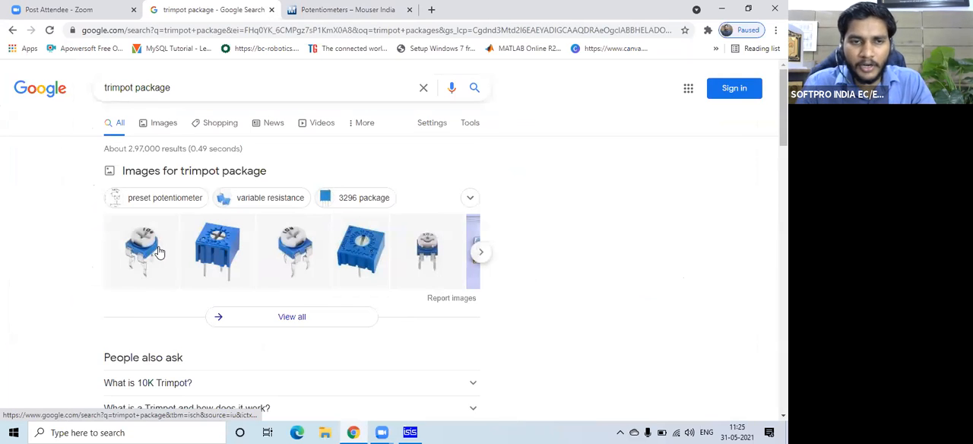
# Look through the trimpot results and open the components101 Preset Potentiometer Trimpot page in a new tab.
pyautogui.scroll(-1, 159, 251)
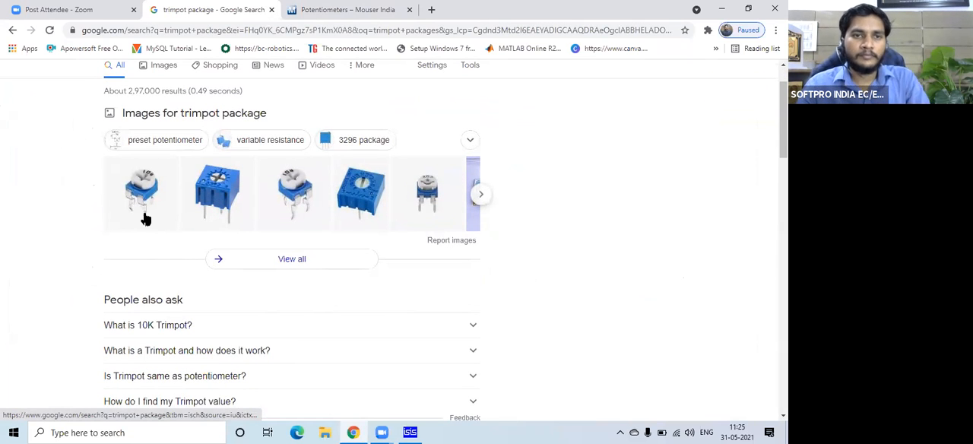
pyautogui.scroll(-1, 155, 230)
pyautogui.scroll(-2, 150, 230)
pyautogui.moveTo(94, 279); pyautogui.dragTo(387, 279)
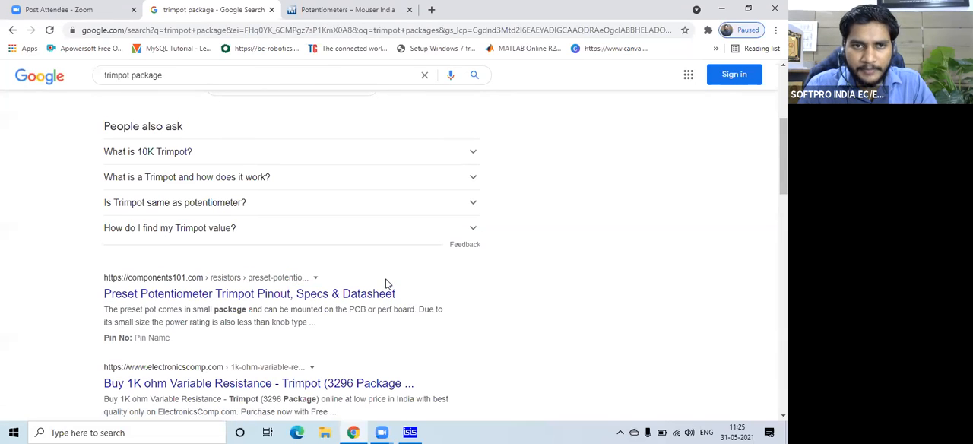
pyautogui.moveTo(261, 292); pyautogui.dragTo(472, 6)
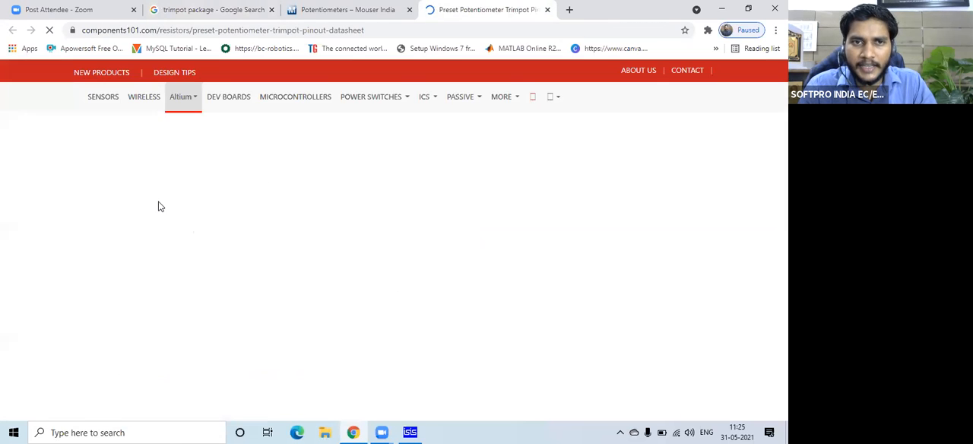
# Read through the preset potentiometer page as far as the RM-065 2D-model and dimensions drawing.
pyautogui.scroll(-2, 68, 203)
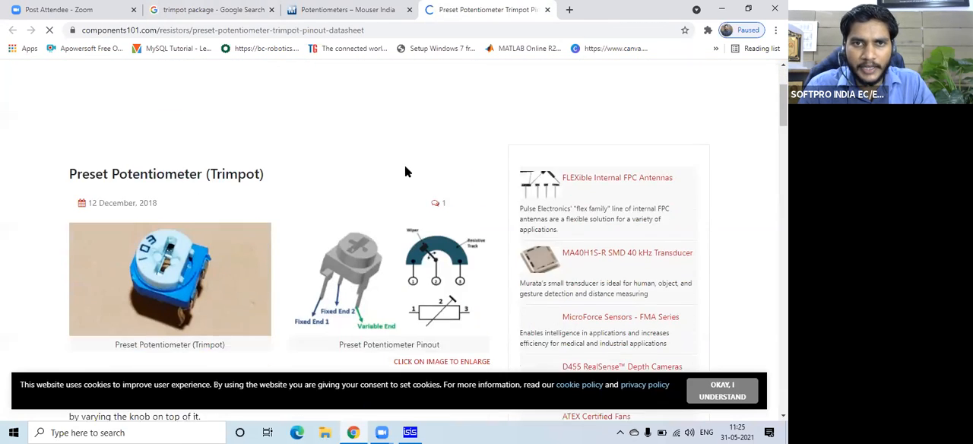
pyautogui.scroll(-3, 88, 183)
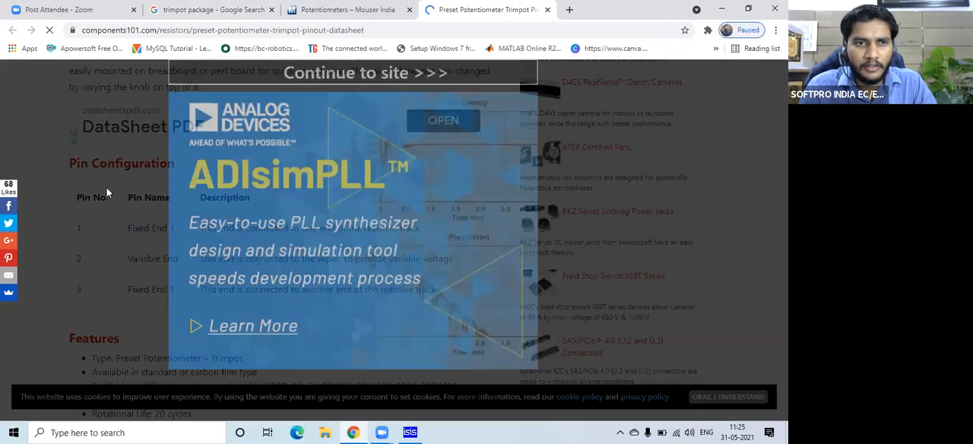
pyautogui.click(82, 190)
pyautogui.scroll(-1, 82, 189)
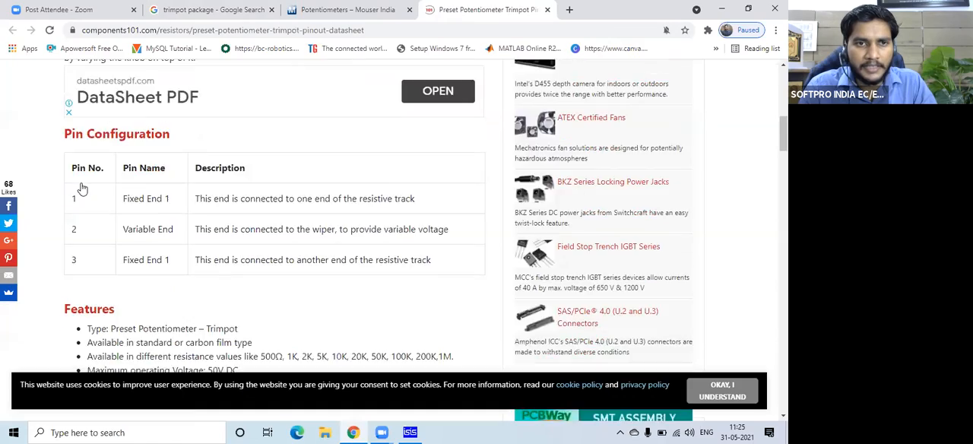
pyautogui.scroll(-7, 82, 189)
pyautogui.scroll(-5, 82, 189)
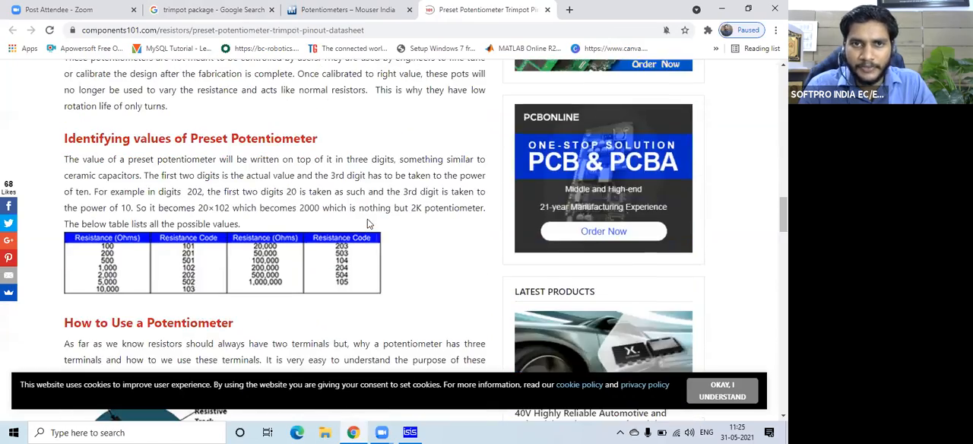
pyautogui.scroll(-5, 372, 213)
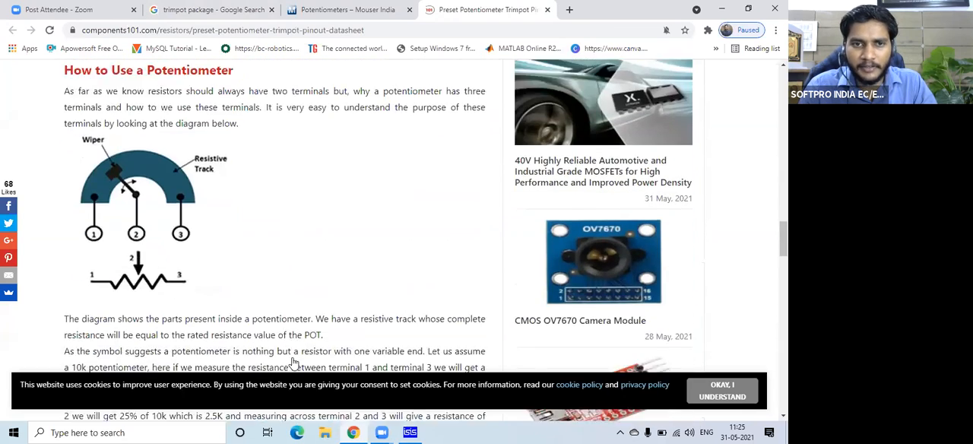
pyautogui.scroll(-9, 292, 361)
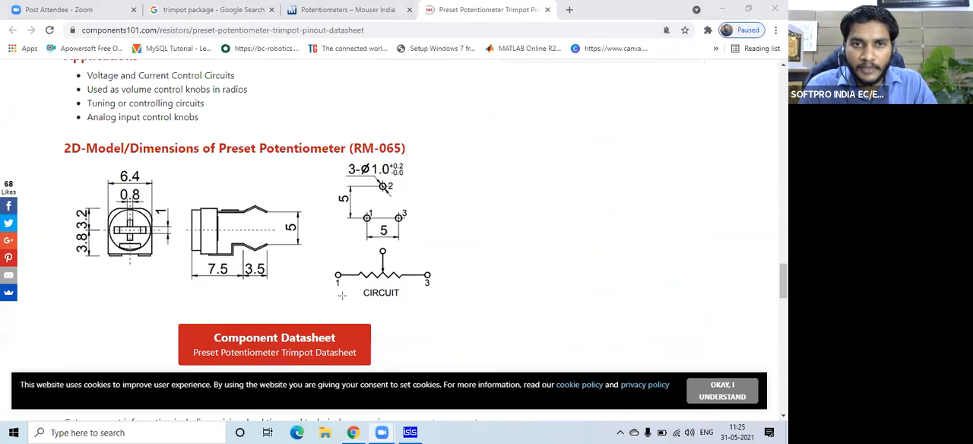
# Highlight the three-pin hole layout and its two spacing dimensions in the RM-065 drawing with translucent red rectangles.
pyautogui.moveTo(367, 184); pyautogui.dragTo(412, 225)
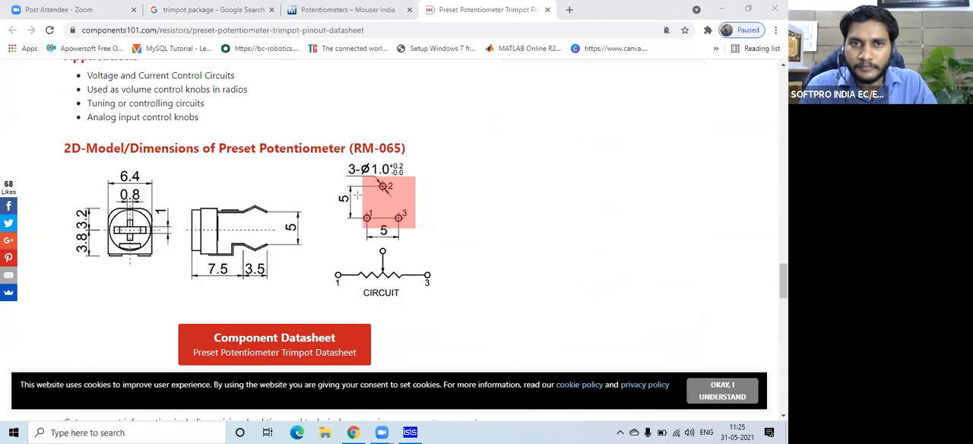
pyautogui.moveTo(333, 180)
pyautogui.mouseDown()
pyautogui.moveTo(360, 233)
pyautogui.moveTo(405, 242)
pyautogui.mouseUp()
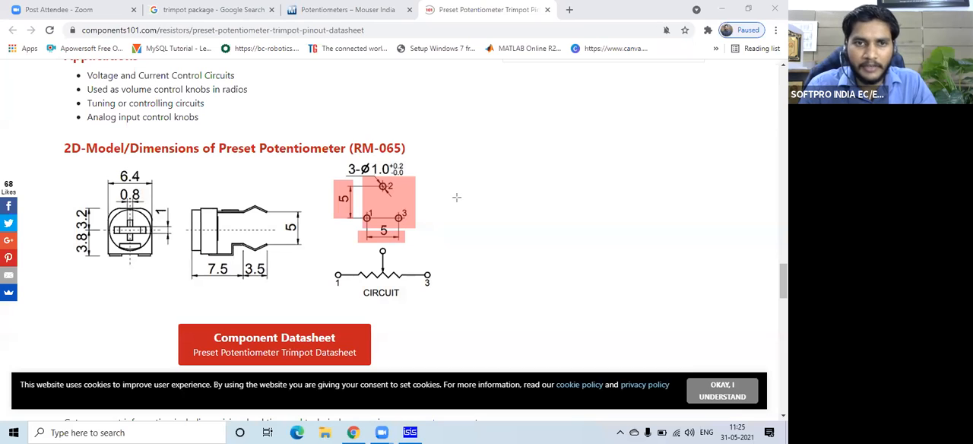
pyautogui.scroll(-1, 457, 201)
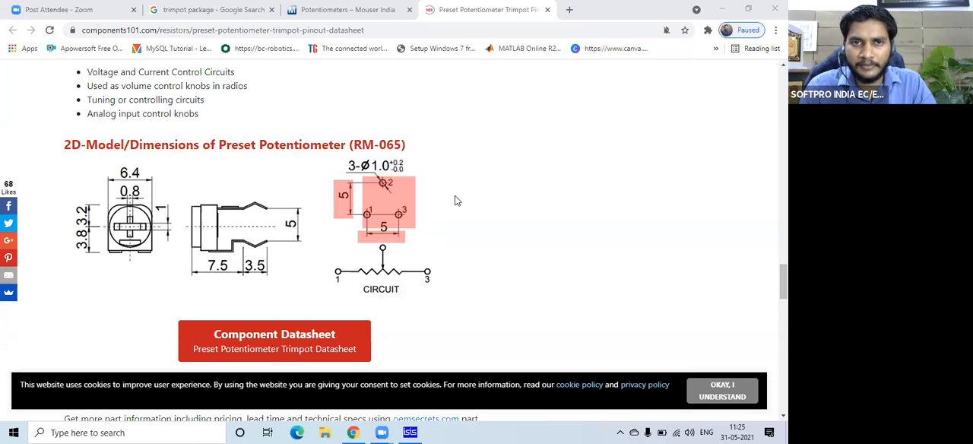
pyautogui.scroll(-2, 456, 200)
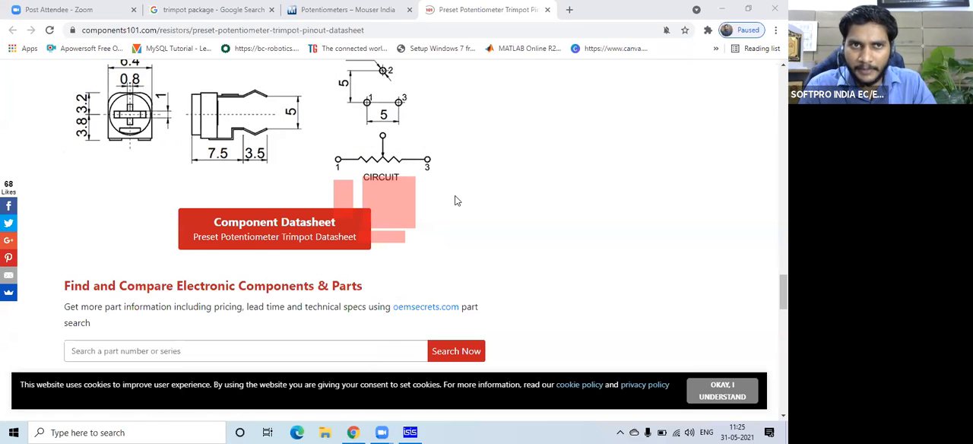
pyautogui.scroll(2, 457, 200)
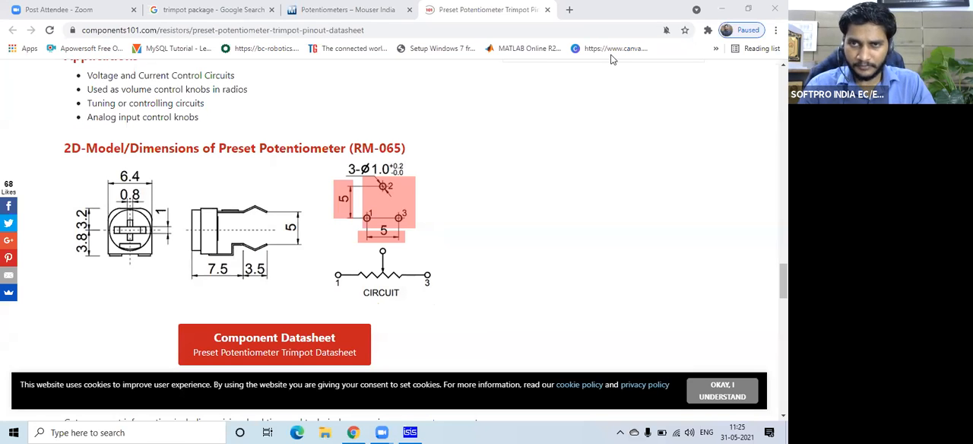
# Search Google for "mm 2 inch" in a new tab.
pyautogui.click(570, 10)
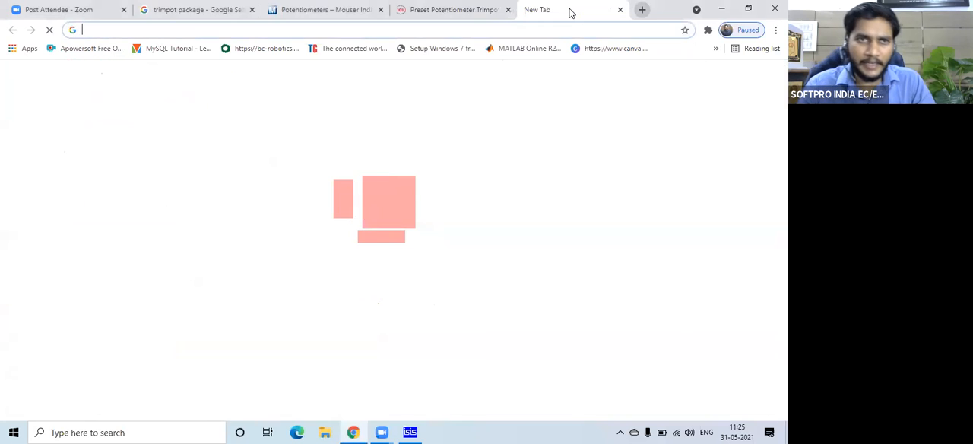
pyautogui.write('mm')
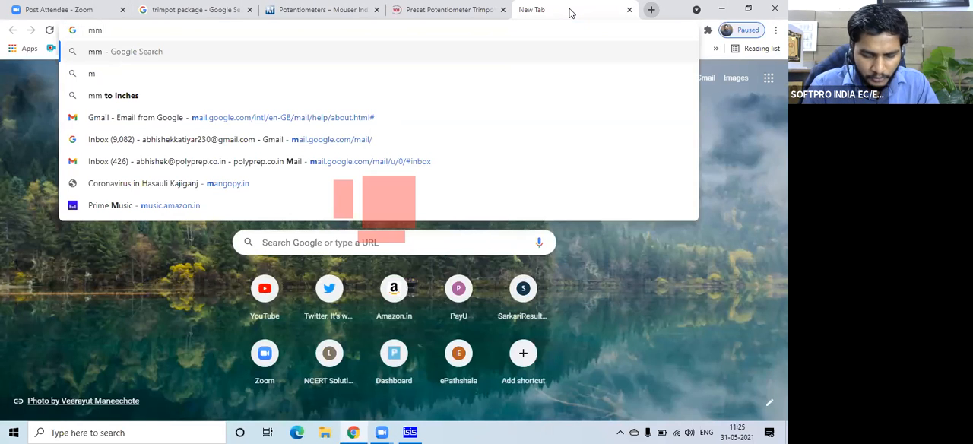
pyautogui.write(' 2 in')
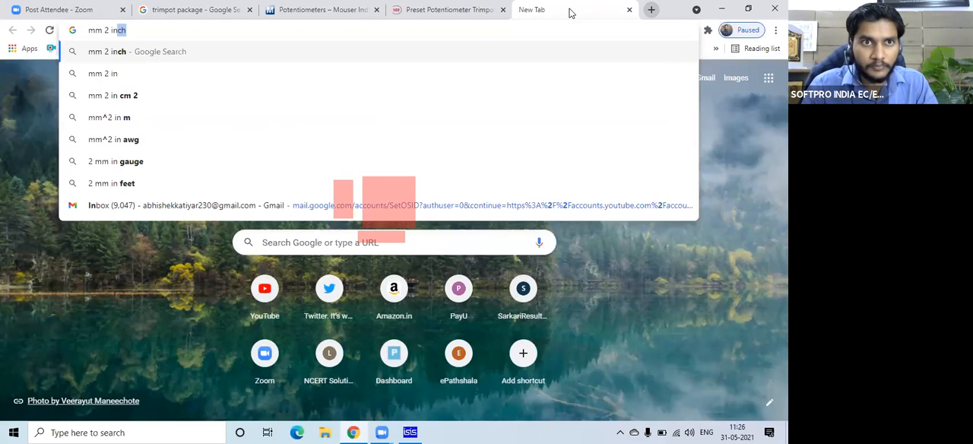
pyautogui.press('Return')
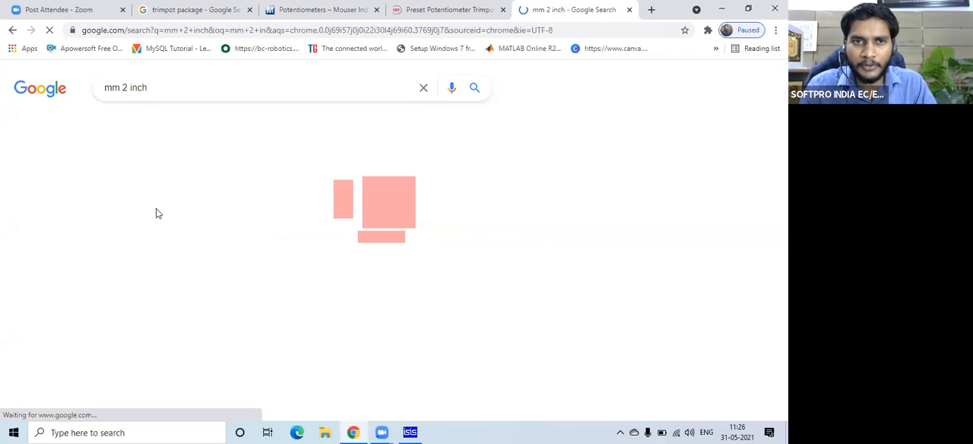
pyautogui.doubleClick(156, 225)
pyautogui.write('5')
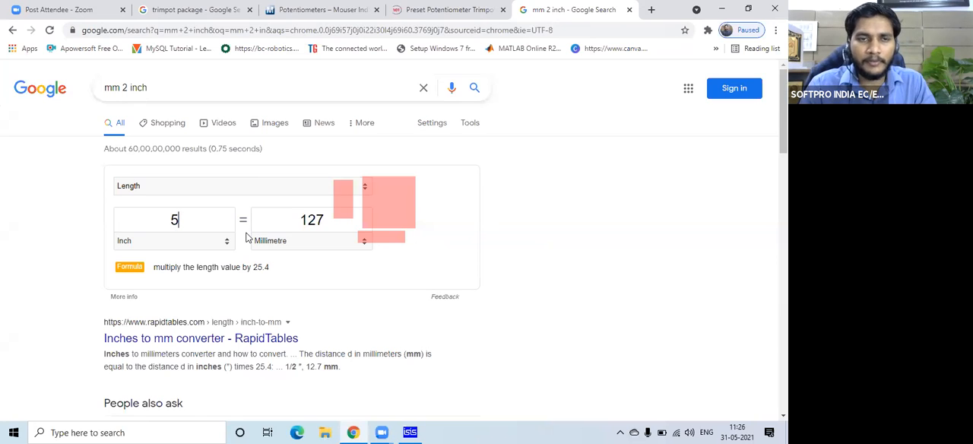
pyautogui.doubleClick(161, 226)
pyautogui.press('BackSpace')
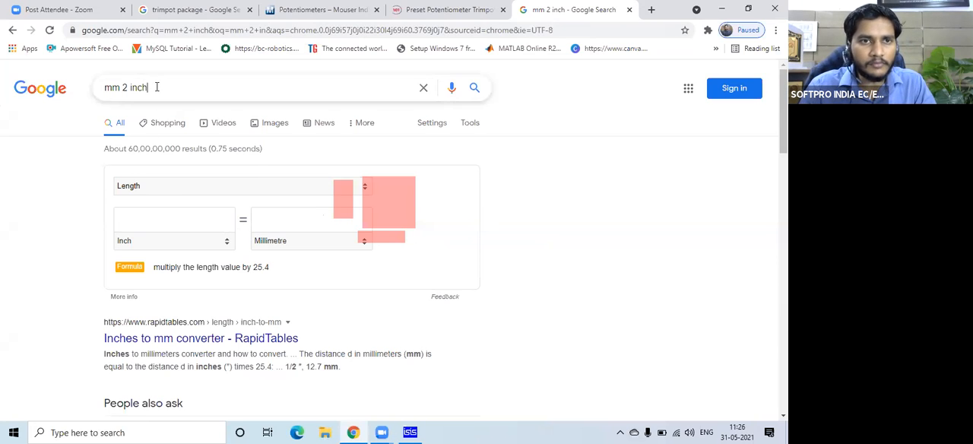
pyautogui.click(155, 87)
# Convert 5 millimetres to inches in the length converter and examine the result.
pyautogui.click(64, 225)
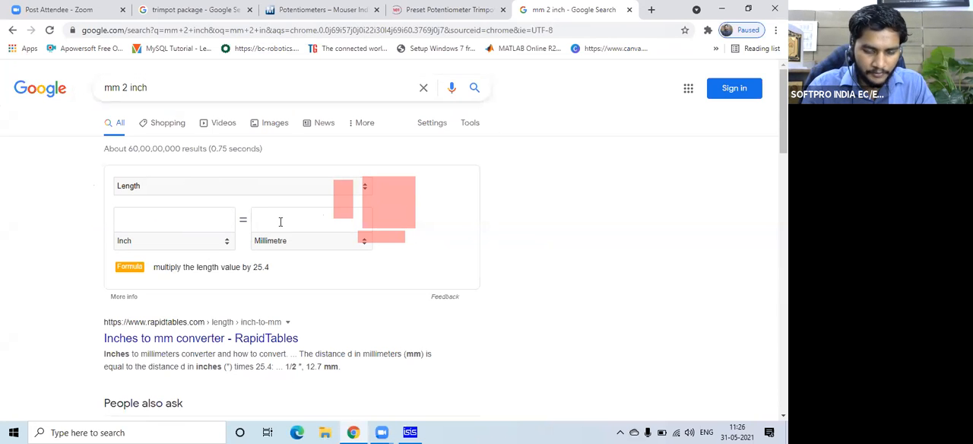
pyautogui.write('5')
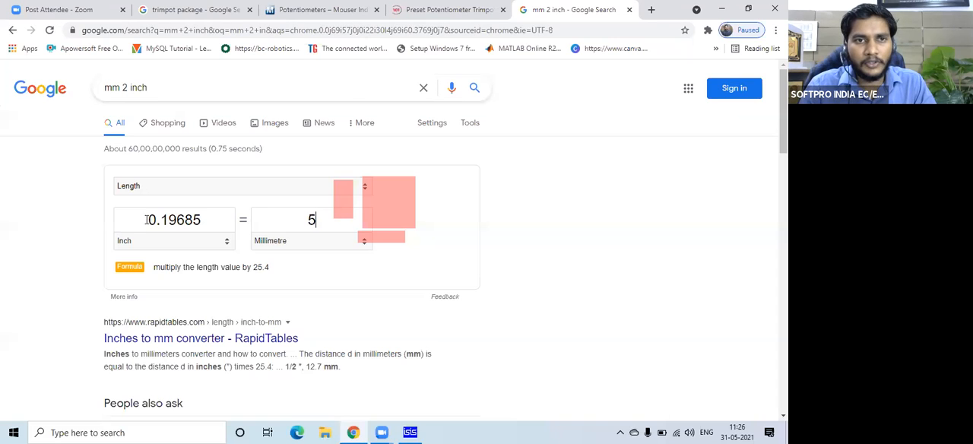
pyautogui.moveTo(163, 218)
pyautogui.mouseDown()
pyautogui.moveTo(183, 220)
pyautogui.moveTo(162, 219)
pyautogui.moveTo(175, 220)
pyautogui.mouseUp()
pyautogui.doubleClick(182, 220)
pyautogui.doubleClick(187, 215)
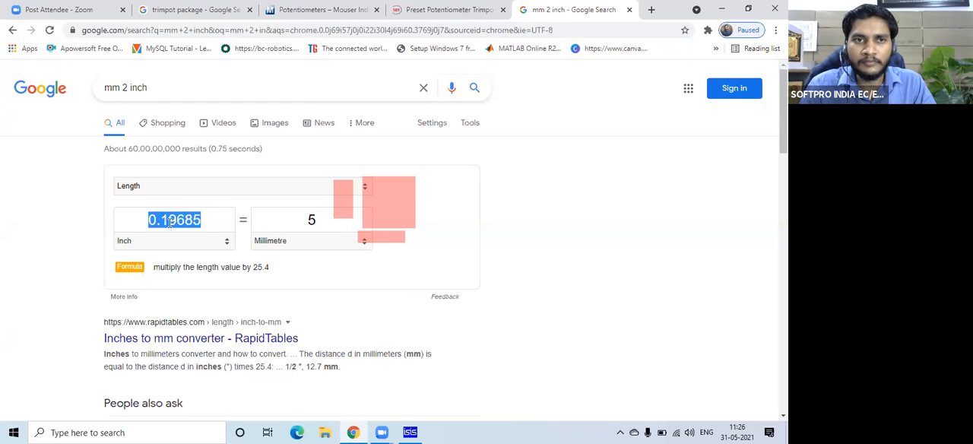
pyautogui.click(168, 220)
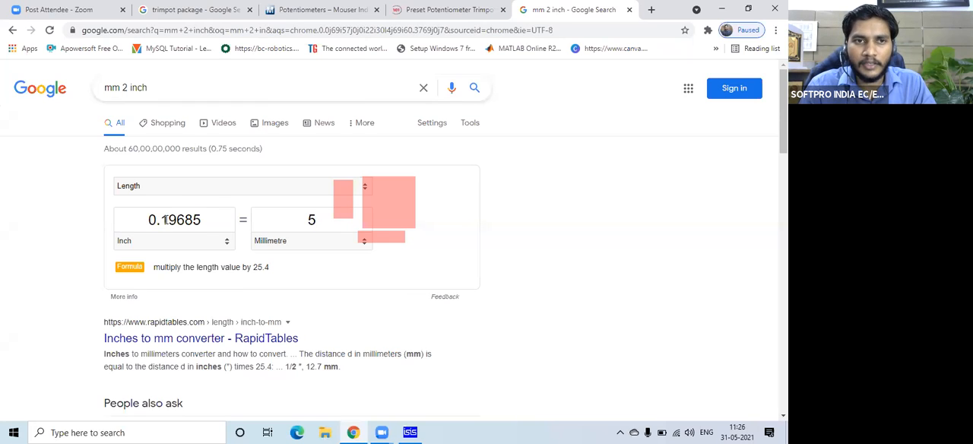
# Try a Google search for "mm 2 th" to find a converter to thousandths of an inch.
pyautogui.doubleClick(137, 87)
pyautogui.write('i')
pyautogui.press('Return')
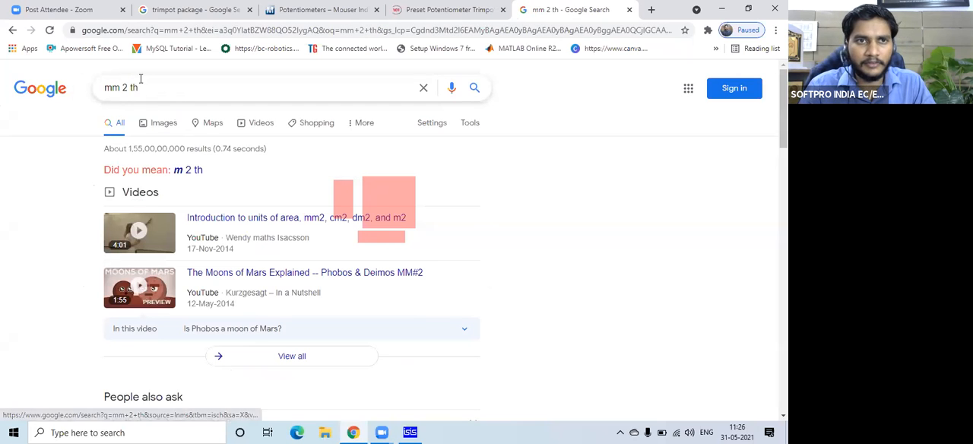
# Change the Google search to "mm 2 mil".
pyautogui.moveTo(140, 87); pyautogui.dragTo(130, 87)
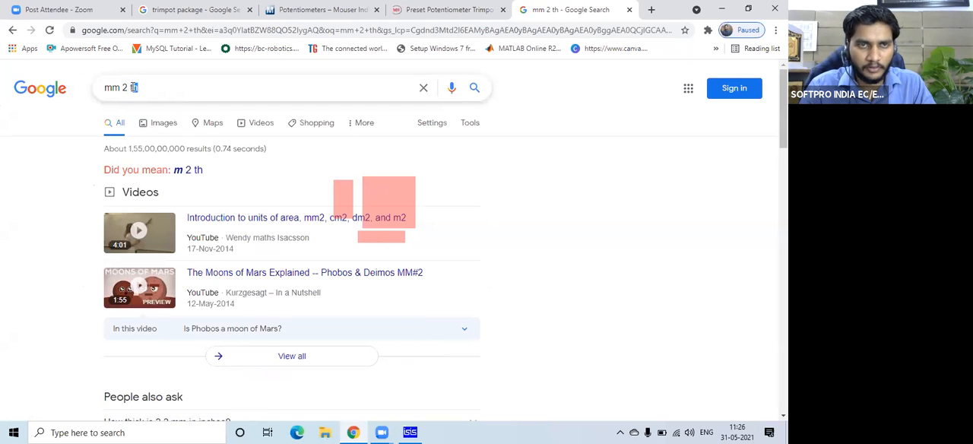
pyautogui.write('mil')
pyautogui.press('Return')
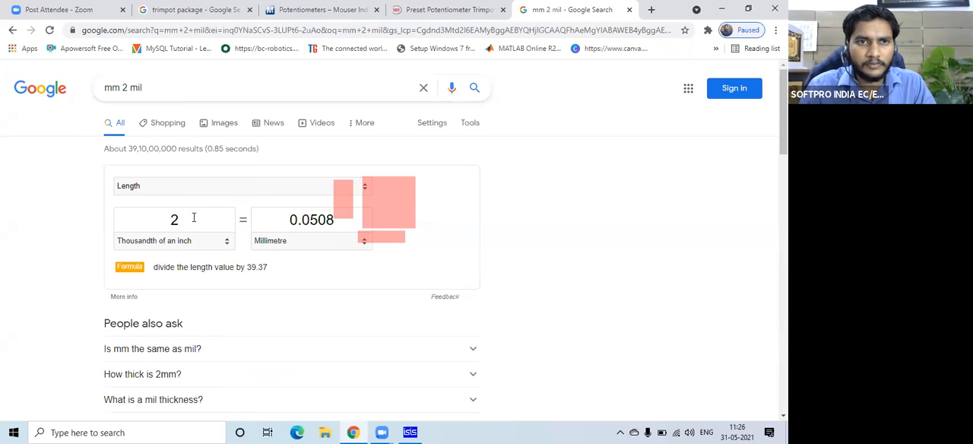
# Convert 5 millimetres to thousandths of an inch and select the converted value to examine it.
pyautogui.moveTo(182, 218); pyautogui.dragTo(173, 218)
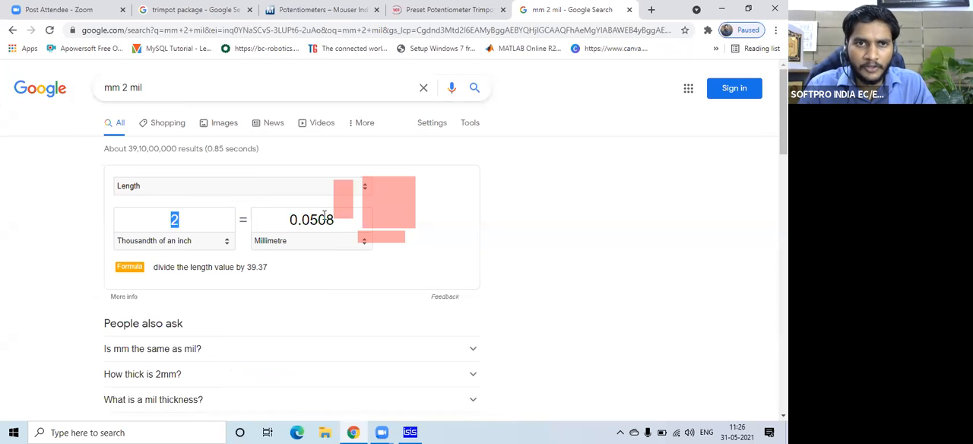
pyautogui.moveTo(287, 219); pyautogui.dragTo(353, 218)
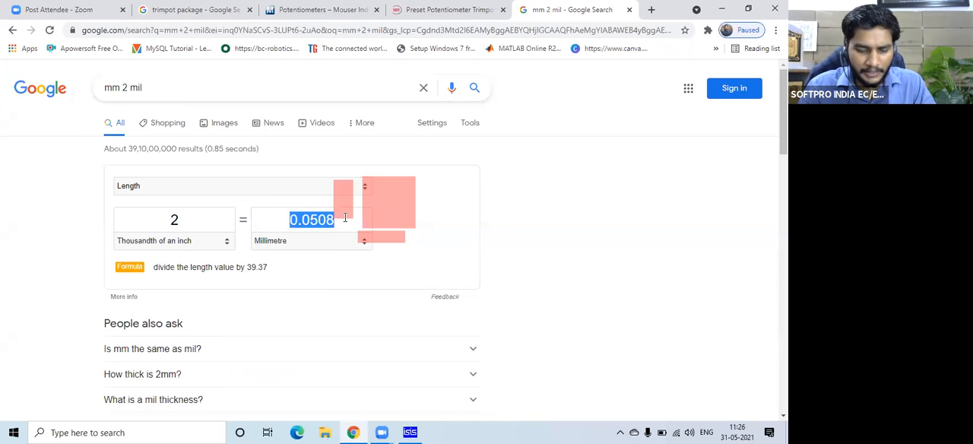
pyautogui.write('5')
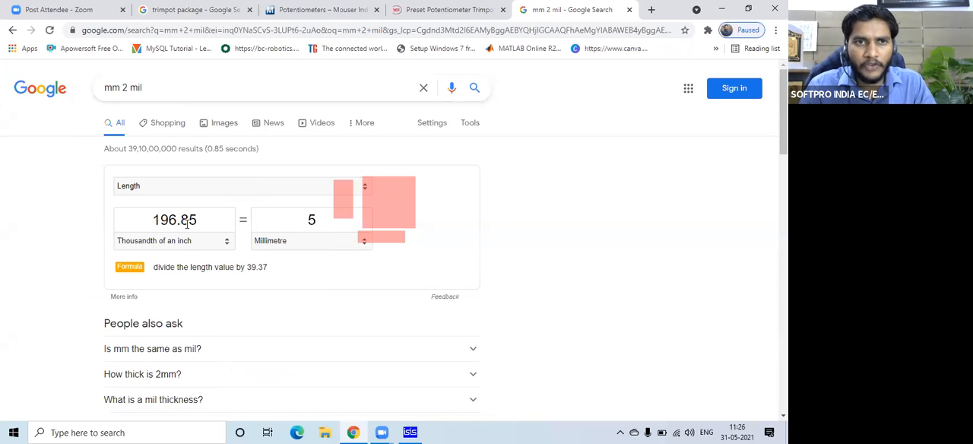
pyautogui.moveTo(177, 219); pyautogui.dragTo(149, 219)
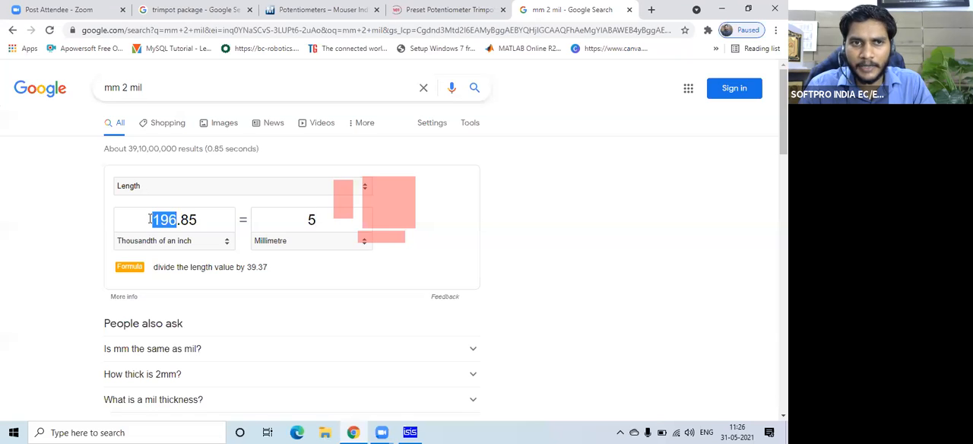
pyautogui.doubleClick(150, 219)
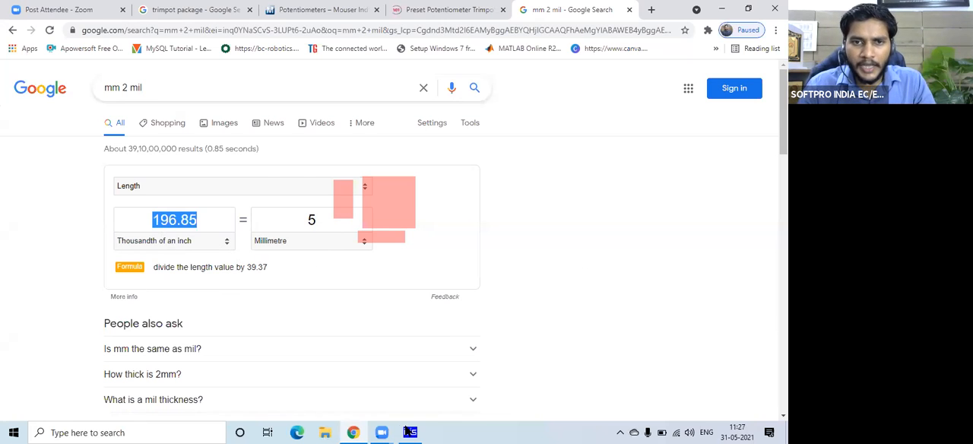
# Switch to ISIS and examine the rows for pins 1, 2 and 3 against the PRE-SQ4 package preview.
pyautogui.click(409, 431)
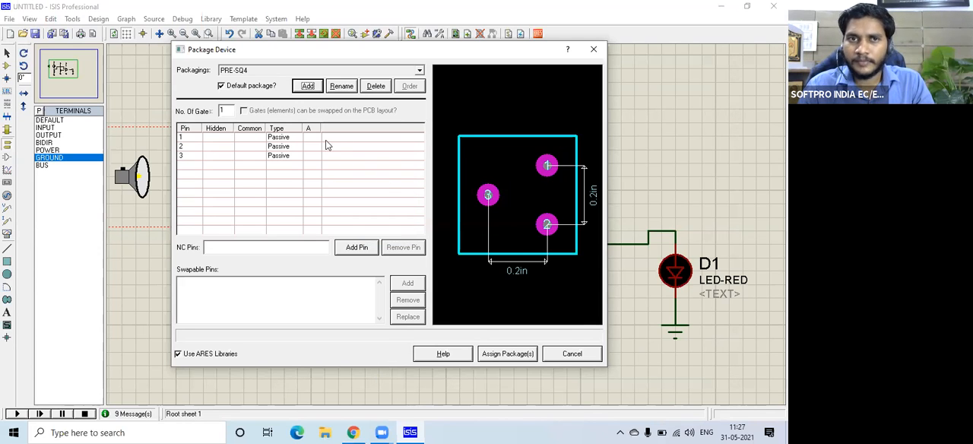
pyautogui.click(190, 137)
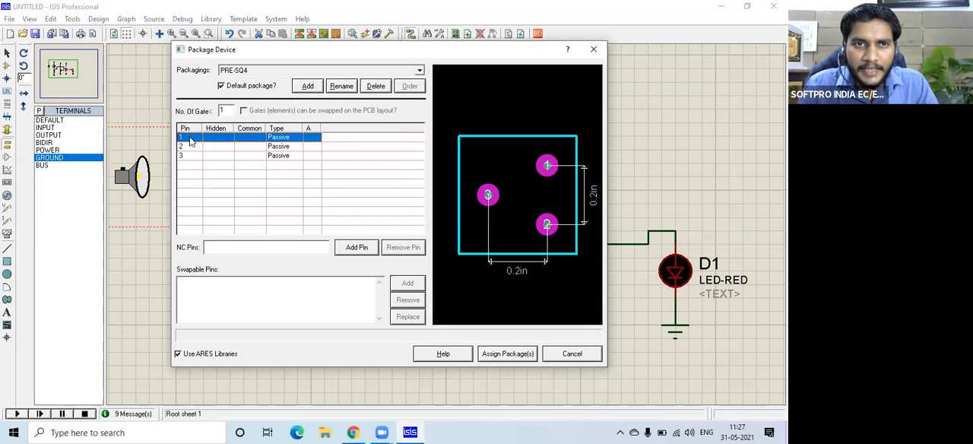
pyautogui.click(182, 148)
pyautogui.click(183, 156)
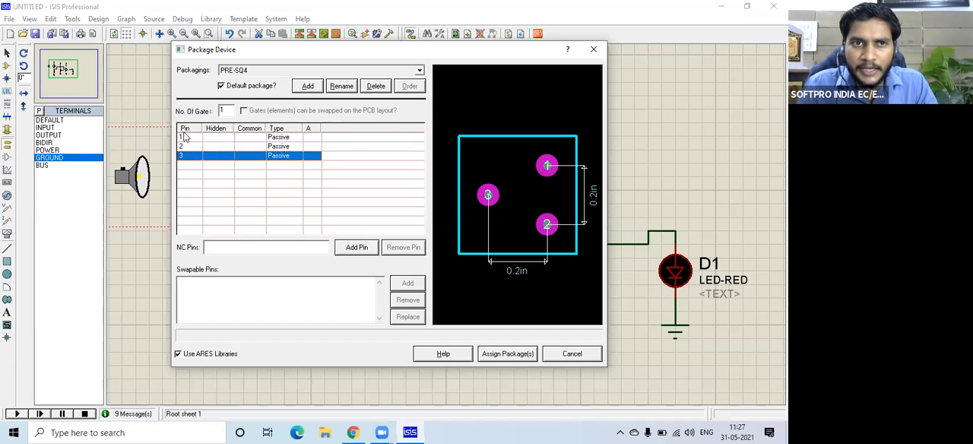
pyautogui.click(185, 136)
pyautogui.click(188, 146)
pyautogui.click(186, 156)
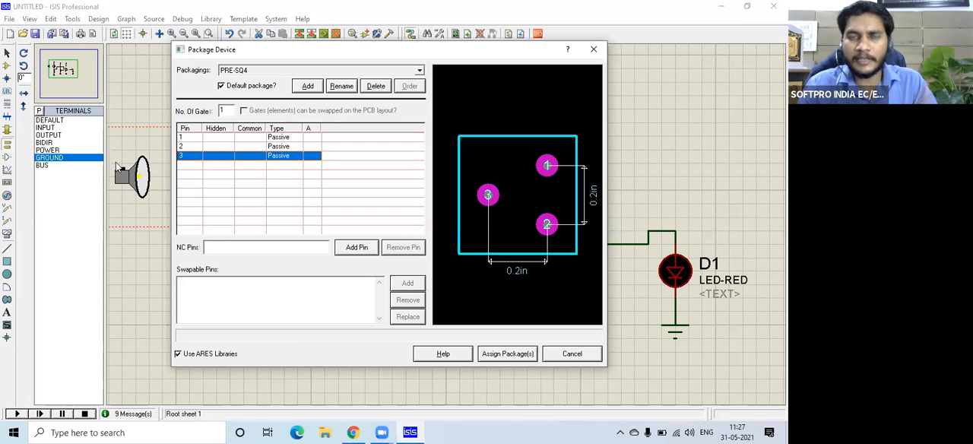
pyautogui.click(183, 138)
pyautogui.click(184, 148)
pyautogui.click(181, 161)
pyautogui.click(180, 156)
pyautogui.click(188, 139)
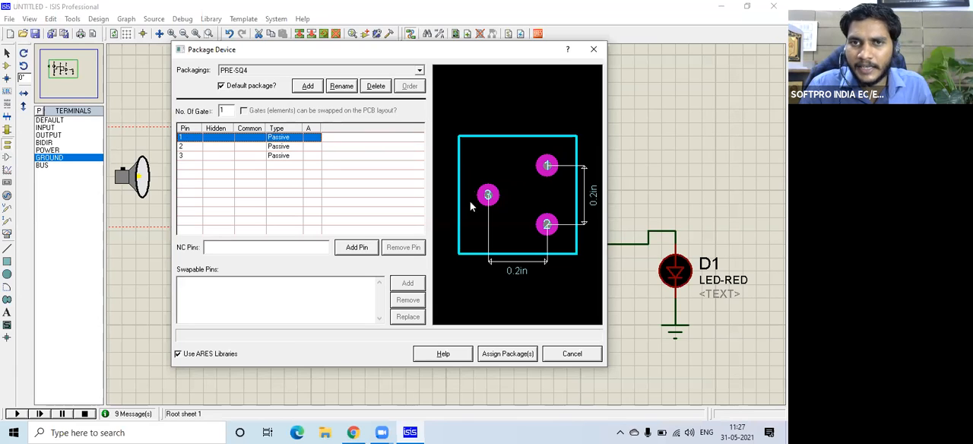
# Map RV1's pins 1, 2 and 3 to pads 1, 2 and 3 of the PRE-SQ4 package.
pyautogui.click(310, 137)
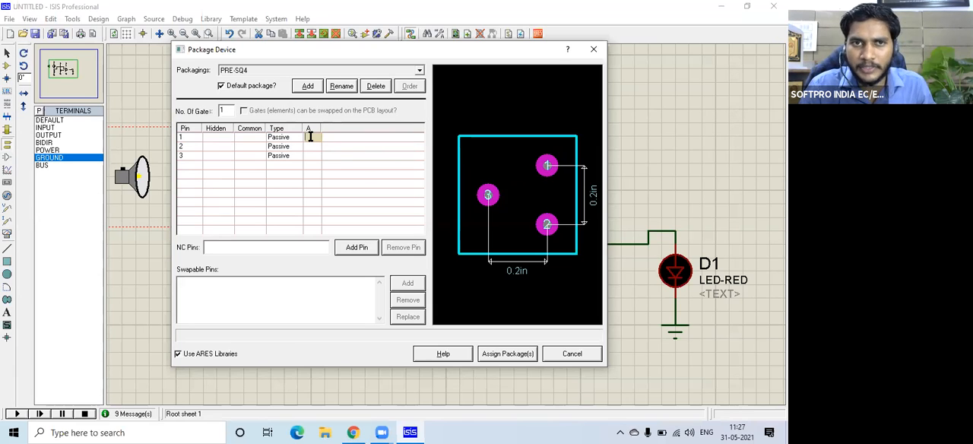
pyautogui.write('1')
pyautogui.click(313, 145)
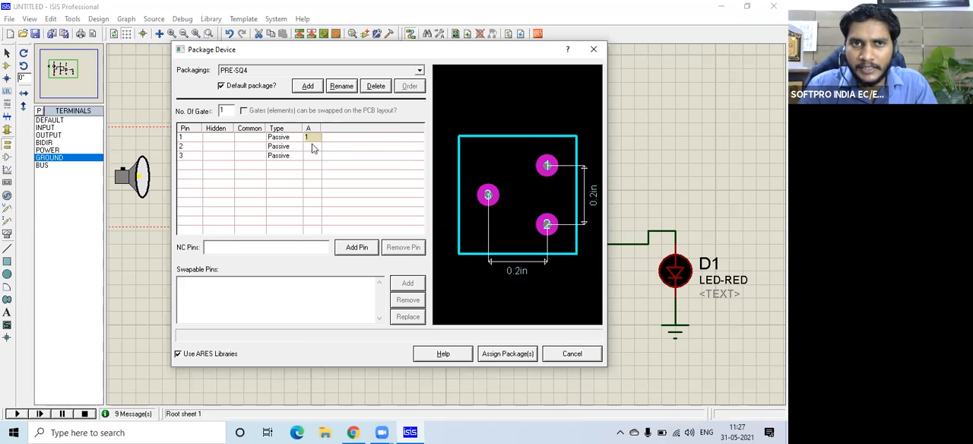
pyautogui.click(546, 224)
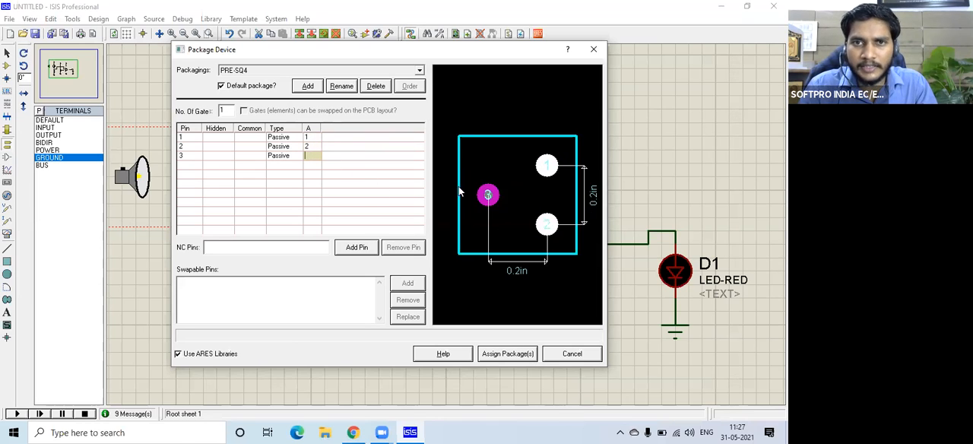
pyautogui.click(488, 195)
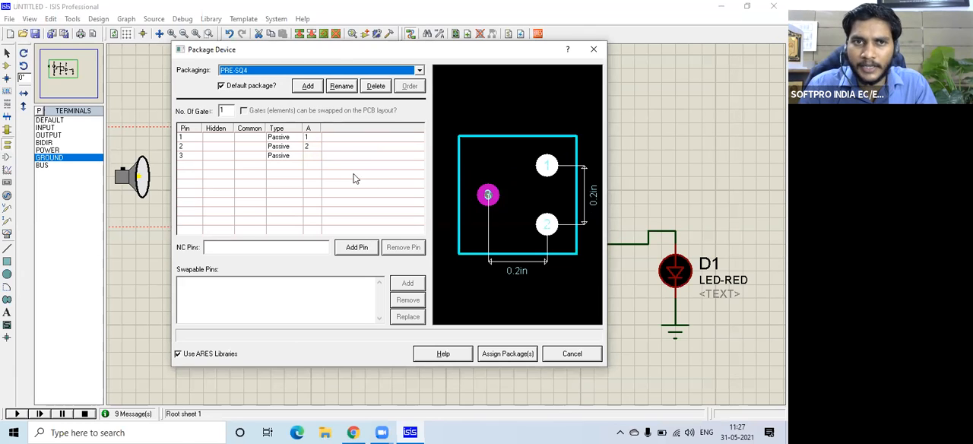
pyautogui.click(314, 157)
pyautogui.write('3')
pyautogui.press('Return')
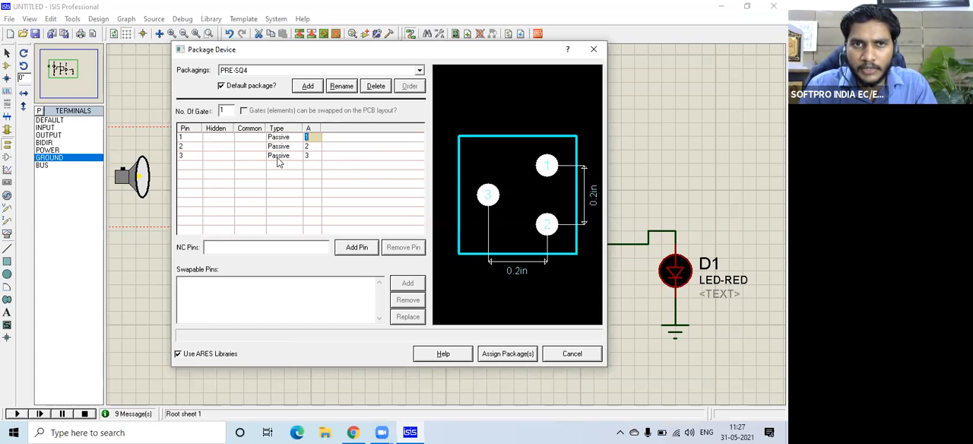
pyautogui.click(344, 161)
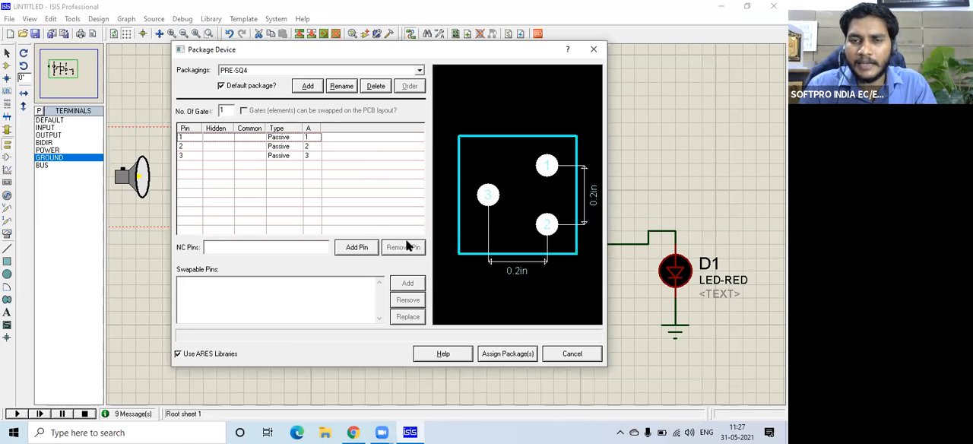
# Assign the PRE-SQ4 package to the potentiometer and save the packaged device in the USERDVC library.
pyautogui.click(510, 356)
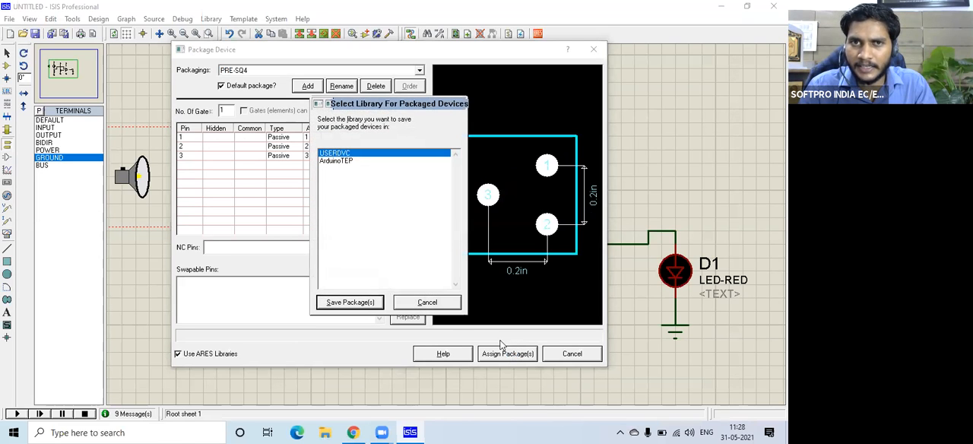
pyautogui.click(343, 302)
pyautogui.click(362, 228)
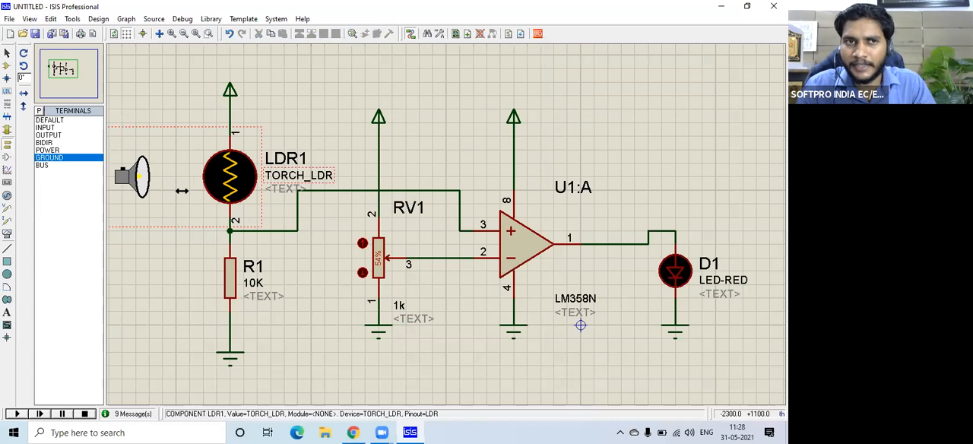
pyautogui.press('p')
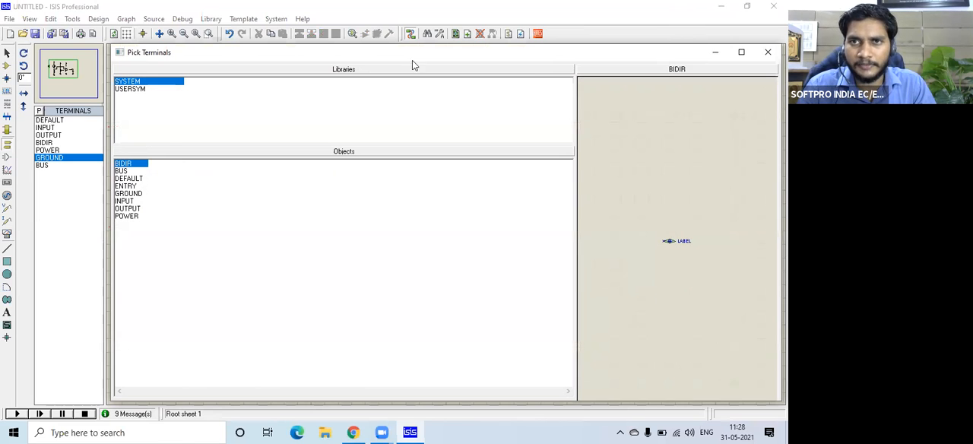
pyautogui.moveTo(412, 60); pyautogui.dragTo(161, 70)
pyautogui.click(519, 63)
# Compare the PCB previews of the POT-HG devices from the ACTIVE and USERDVC libraries, closing the device picker without placing either.
pyautogui.click(7, 66)
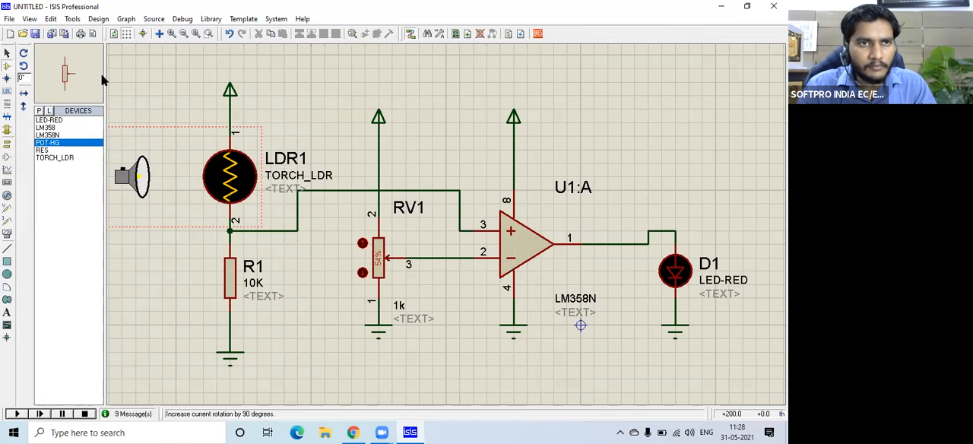
pyautogui.press('p')
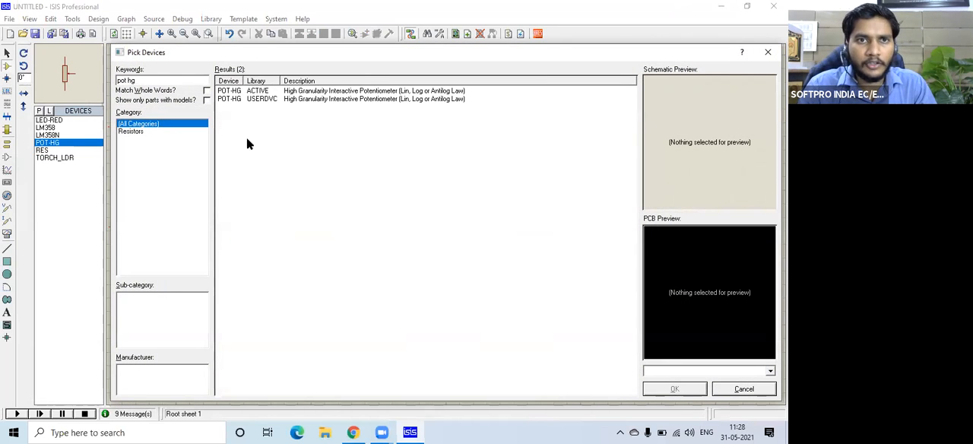
pyautogui.click(233, 91)
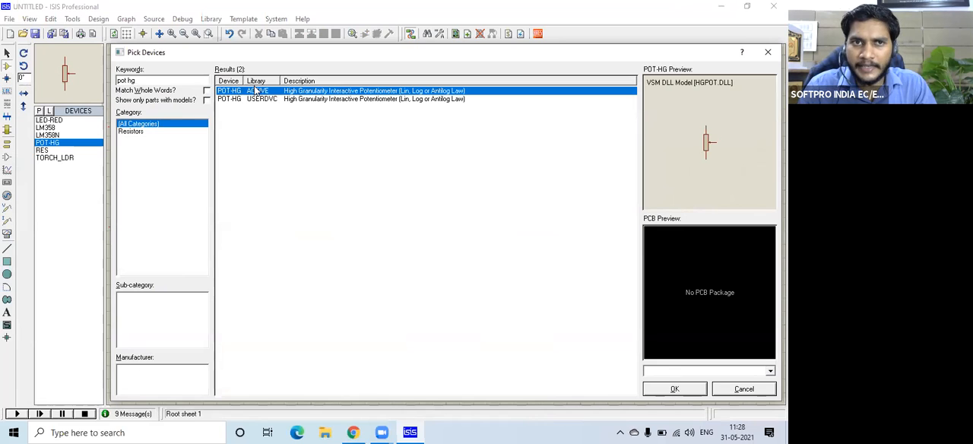
pyautogui.click(258, 99)
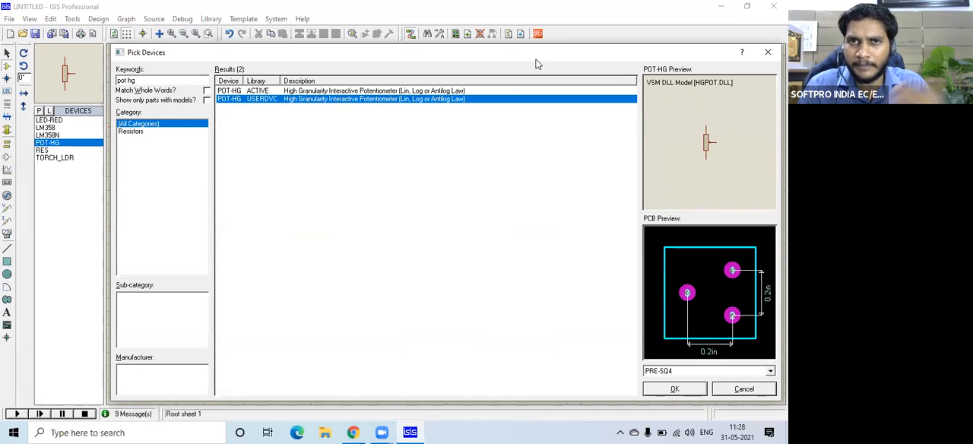
pyautogui.moveTo(542, 56); pyautogui.dragTo(496, 67)
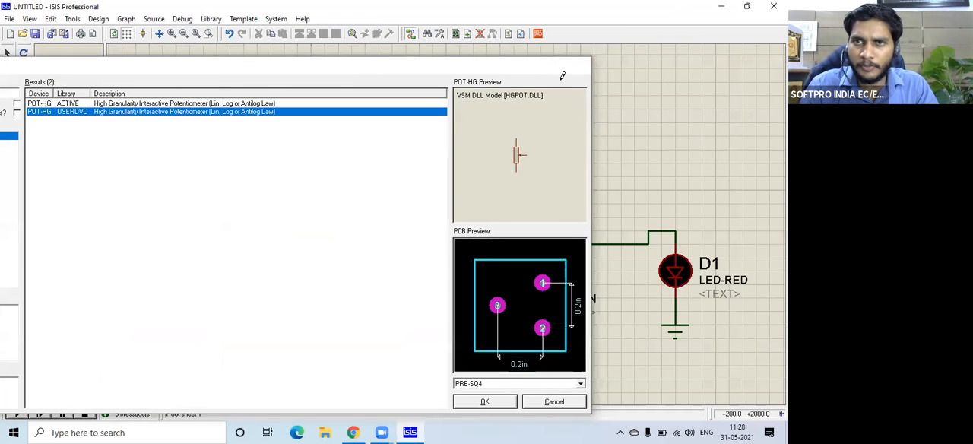
pyautogui.click(578, 65)
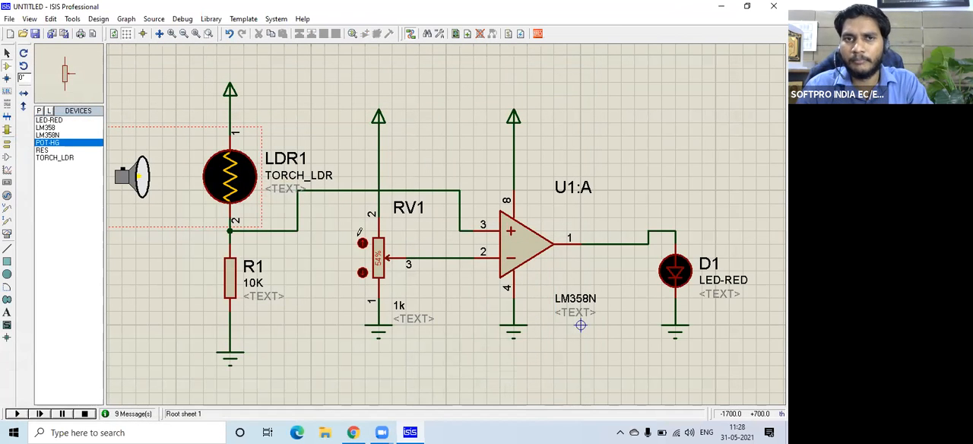
# Start the Packaging Tool on D1 and add the through-hole LED package from the PACKAGE library, found with the keyword "led".
pyautogui.click(669, 277)
pyautogui.rightClick(669, 277)
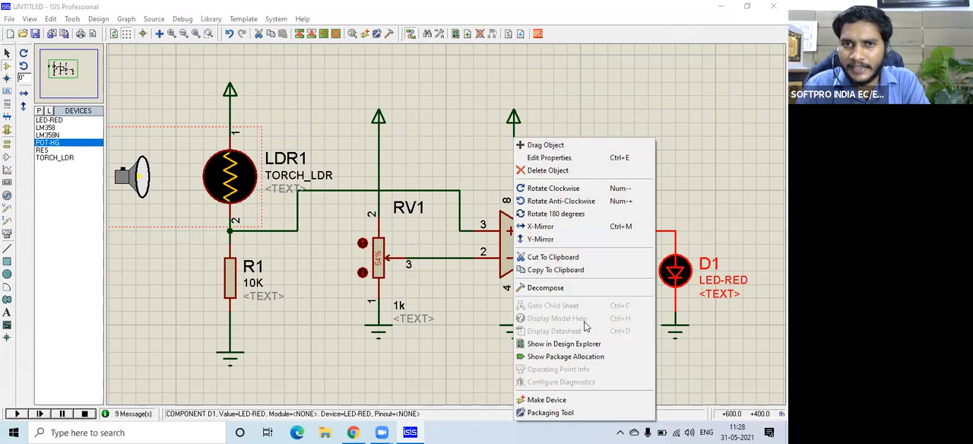
pyautogui.click(555, 413)
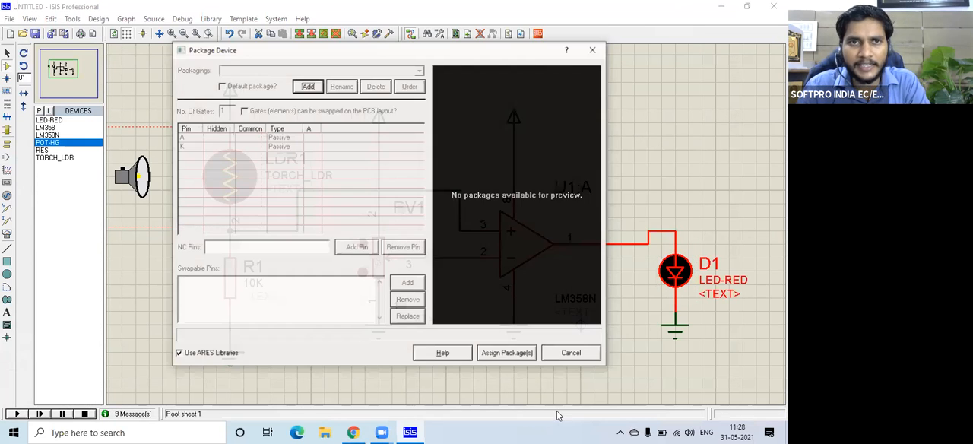
pyautogui.click(308, 87)
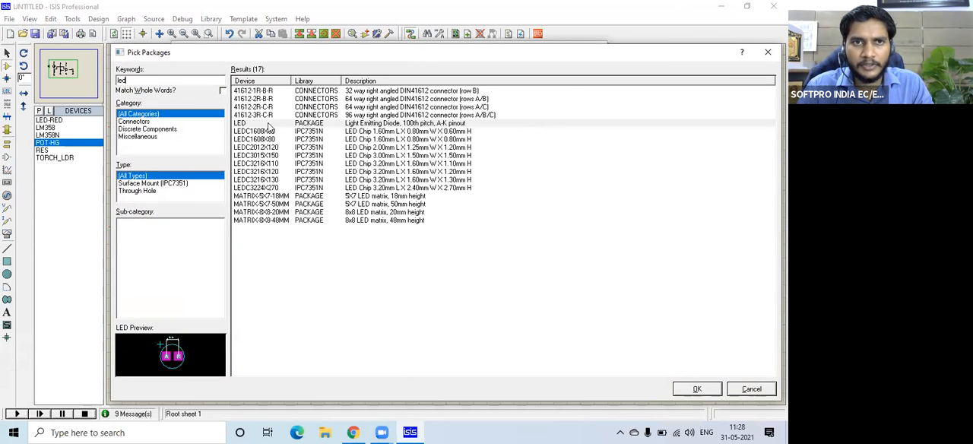
pyautogui.click(267, 124)
pyautogui.click(696, 388)
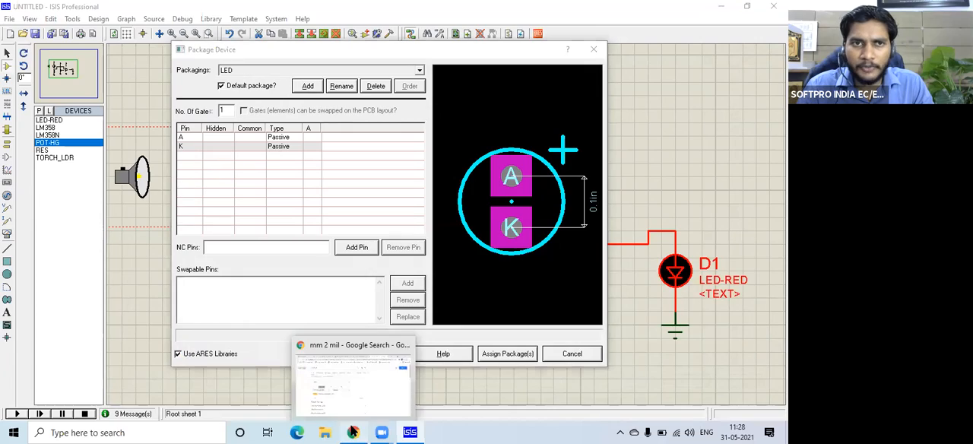
# Switch to Chrome, search for "5mm led datasheet" in a new tab and open the components101 page on the 5mm LED.
pyautogui.click(353, 433)
pyautogui.click(644, 9)
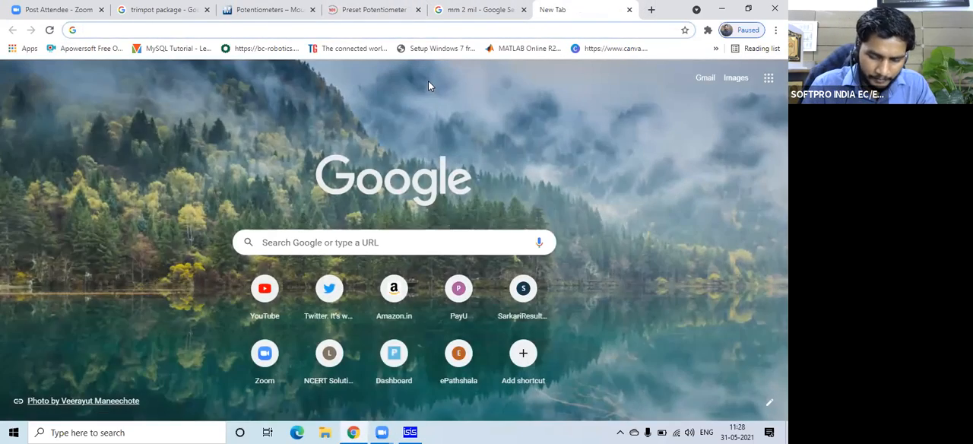
pyautogui.write('5mm led')
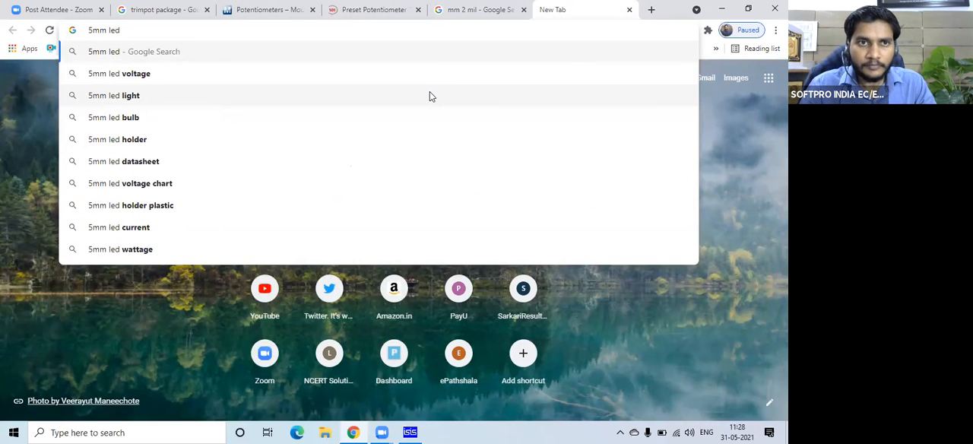
pyautogui.click(243, 161)
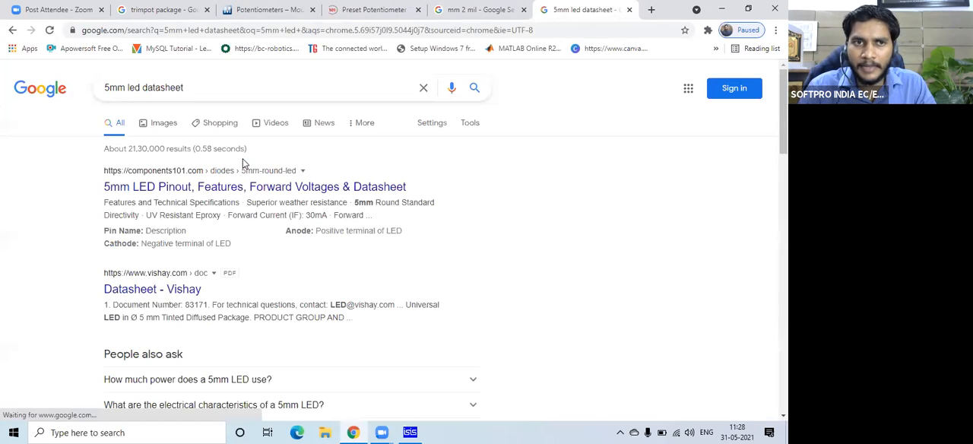
pyautogui.click(219, 188)
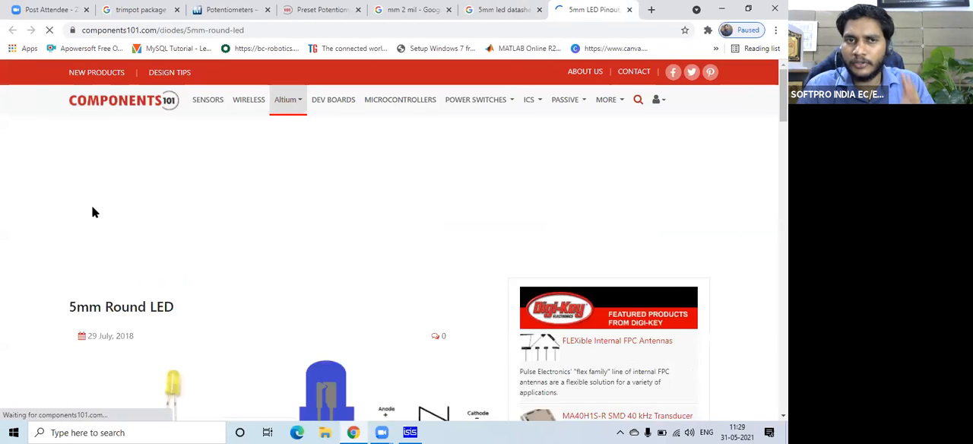
# Dismiss the advertisement and examine the 5mm LED's 2D model drawing for its body dimensions and lead spacing.
pyautogui.scroll(-4, 23, 219)
pyautogui.scroll(-10, 23, 219)
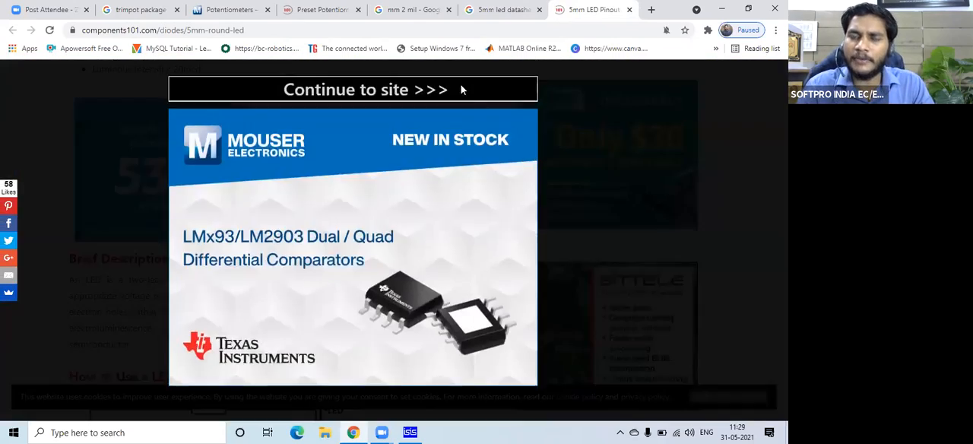
pyautogui.click(460, 84)
pyautogui.scroll(-4, 66, 182)
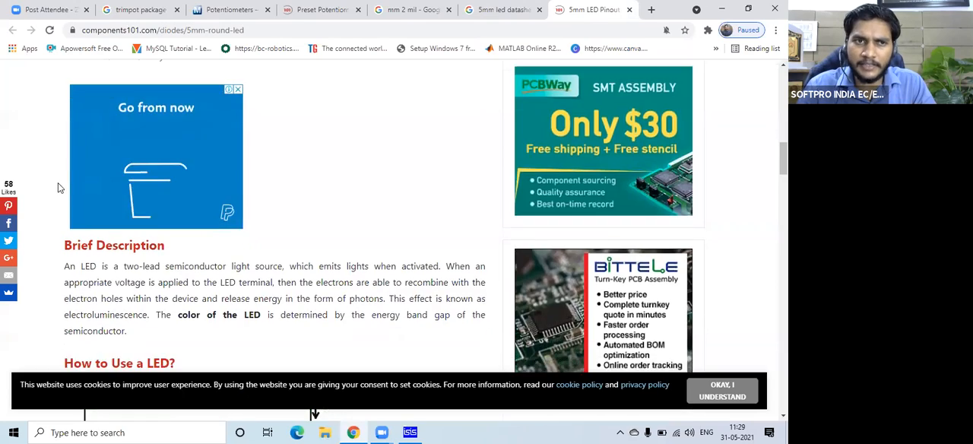
pyautogui.scroll(-5, 58, 186)
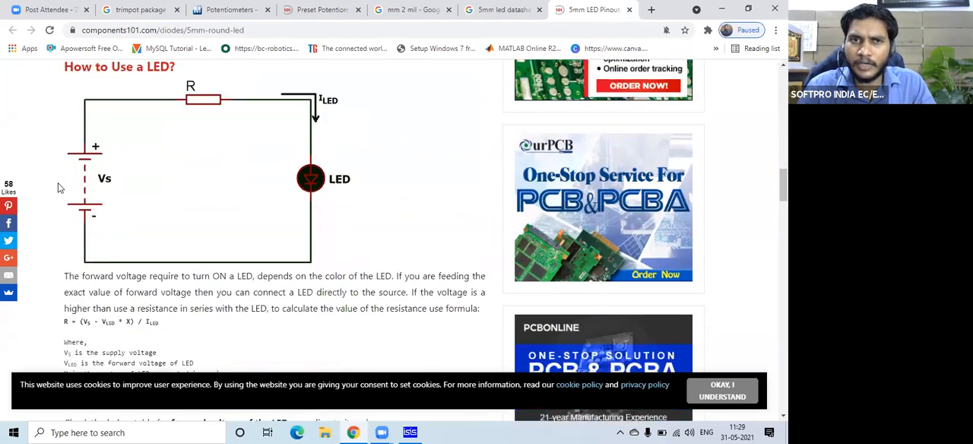
pyautogui.scroll(-5, 59, 187)
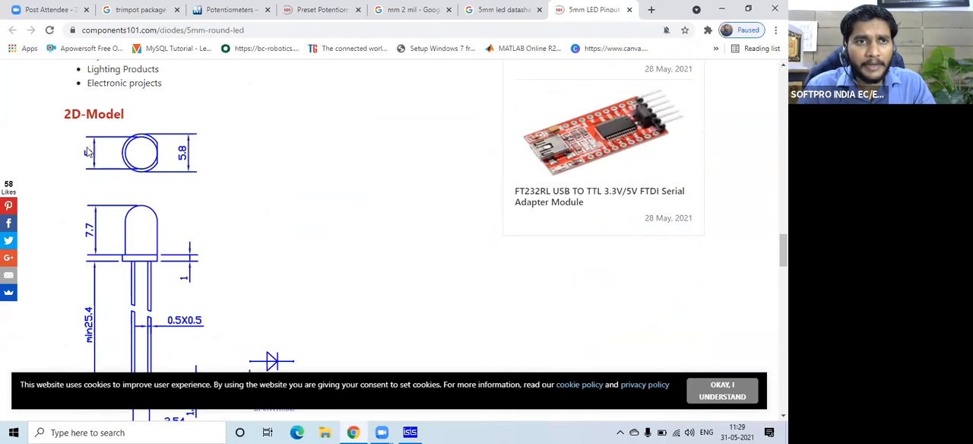
pyautogui.scroll(-3, 132, 149)
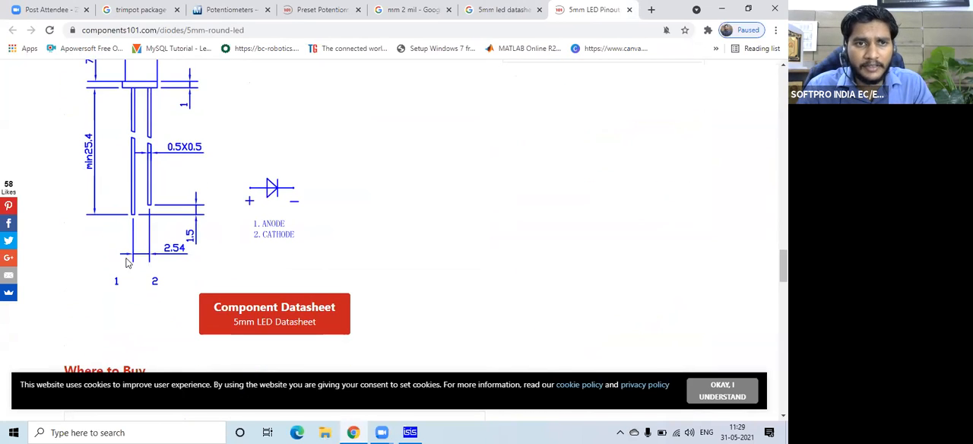
pyautogui.scroll(1, 133, 186)
pyautogui.scroll(1, 134, 185)
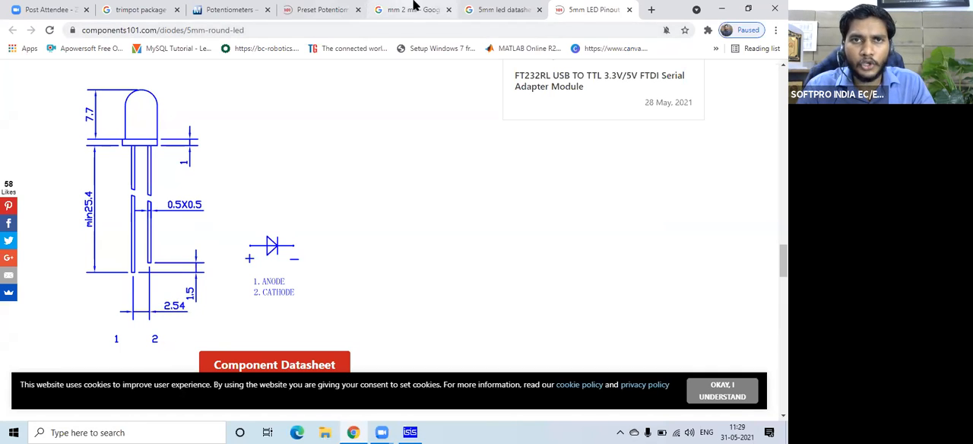
# Convert 2.54 mm to thousandths of an inch in Google's length converter and return to the LED drawing to compare the lead spacing.
pyautogui.click(414, 7)
pyautogui.click(339, 219)
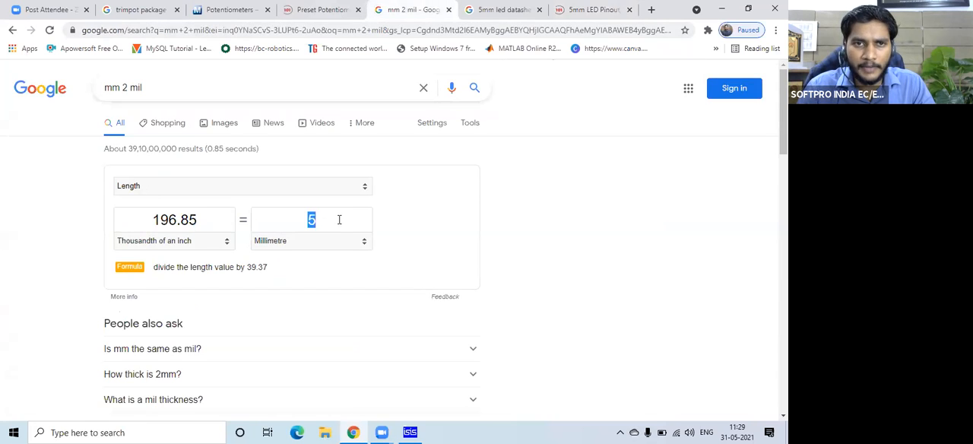
pyautogui.write('2.54')
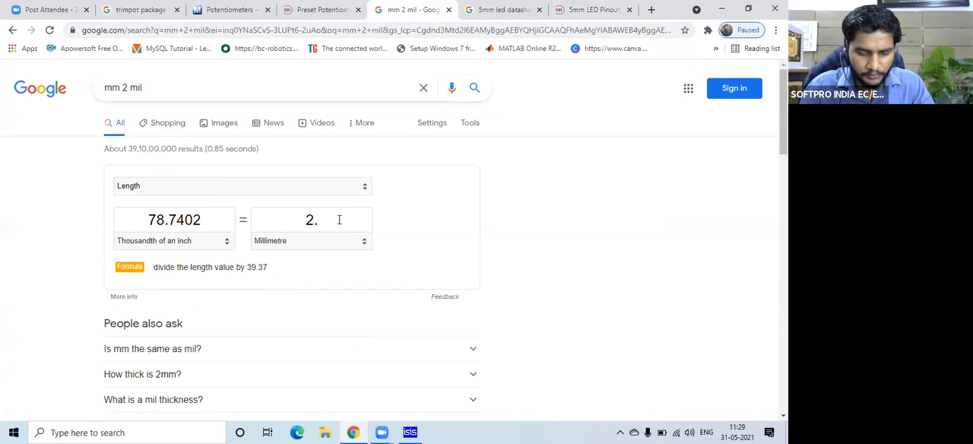
pyautogui.moveTo(188, 219); pyautogui.dragTo(164, 219)
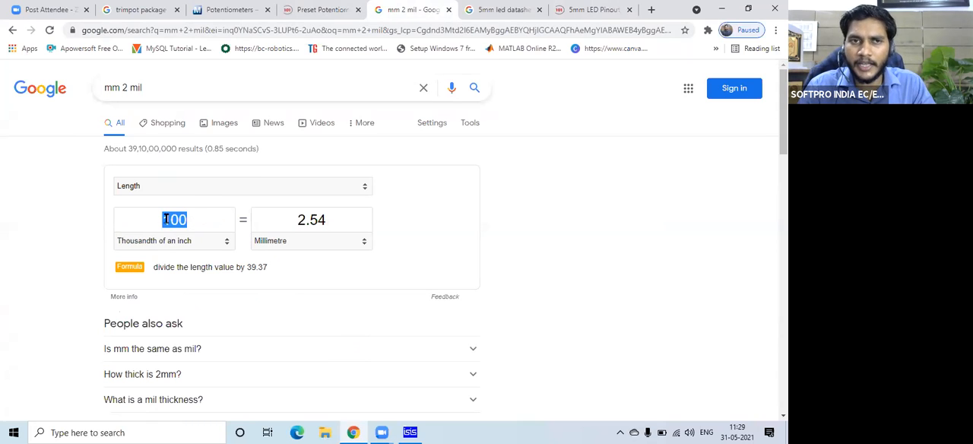
pyautogui.click(587, 9)
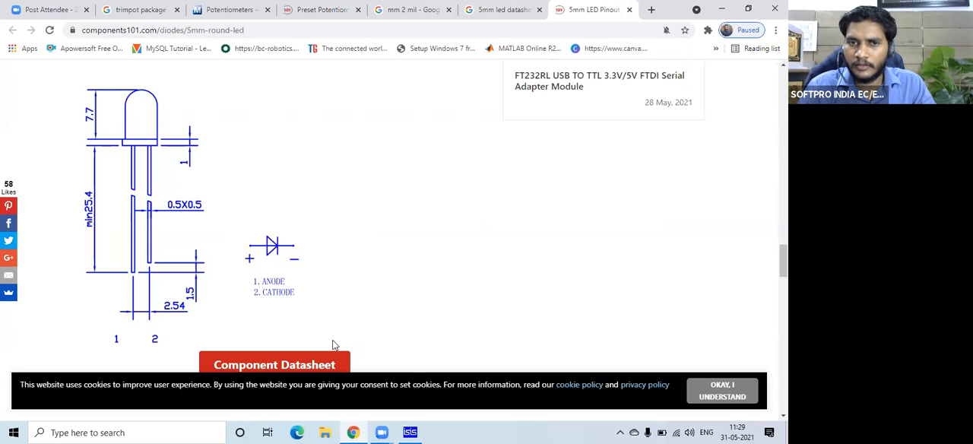
# Switch back to ISIS and map D1's pins A and K to pads A and K of the LED package.
pyautogui.hotkey('alt', 'Tab')
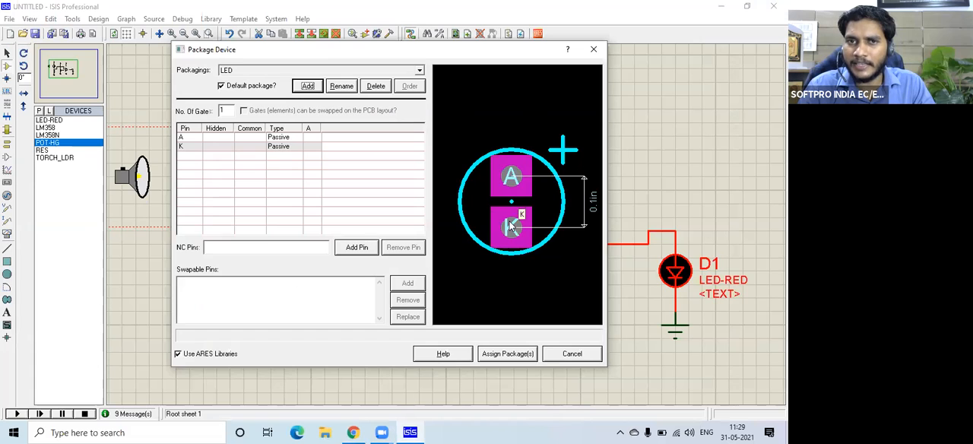
pyautogui.click(313, 138)
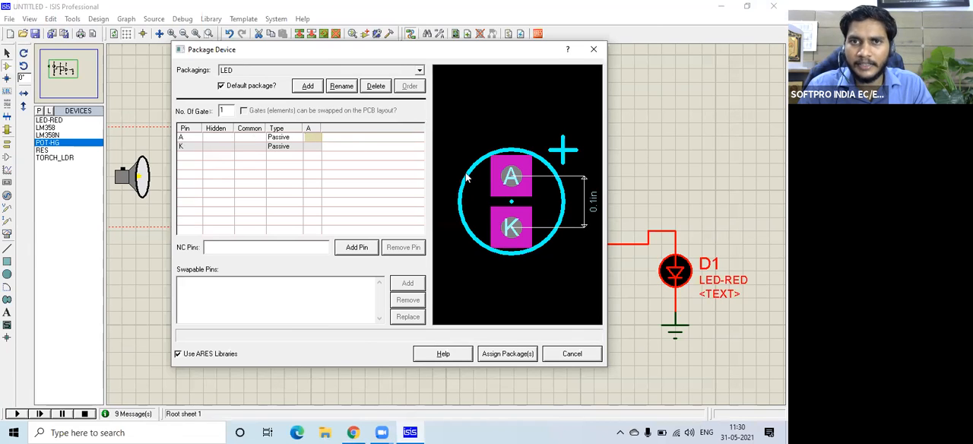
pyautogui.click(513, 177)
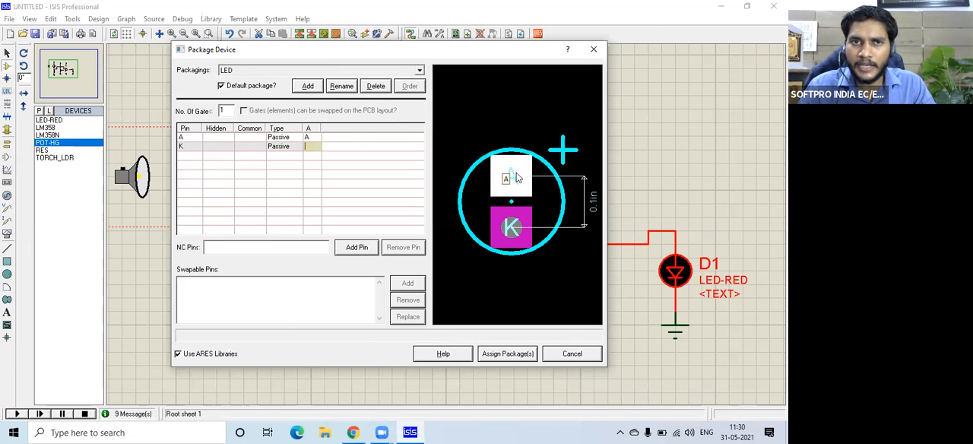
pyautogui.click(512, 231)
pyautogui.click(247, 152)
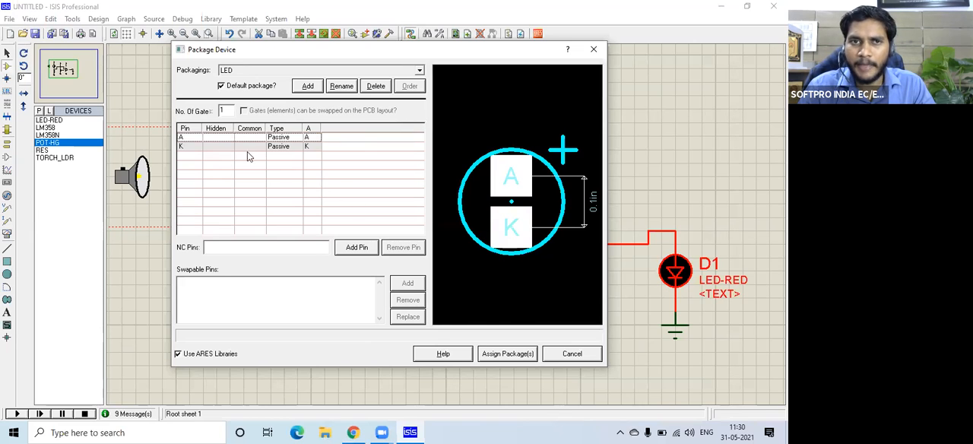
# Assign the LED package to D1, saving it in the USERDVC library and updating the devices in the design.
pyautogui.click(502, 355)
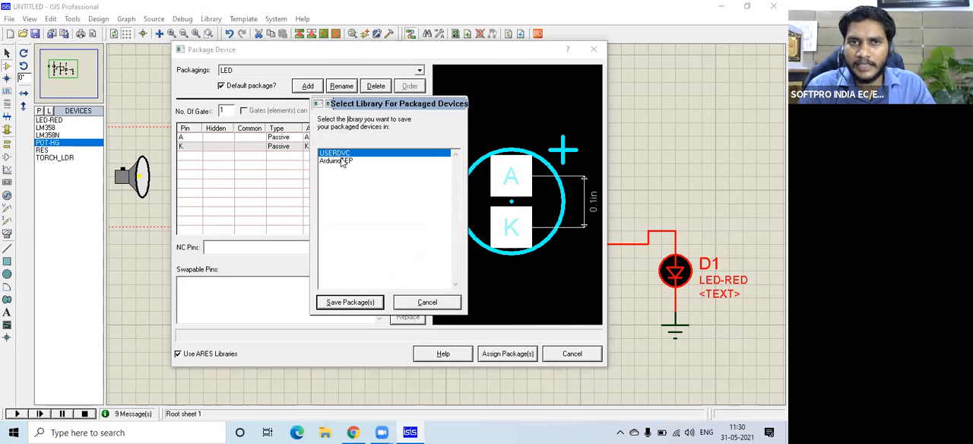
pyautogui.click(352, 302)
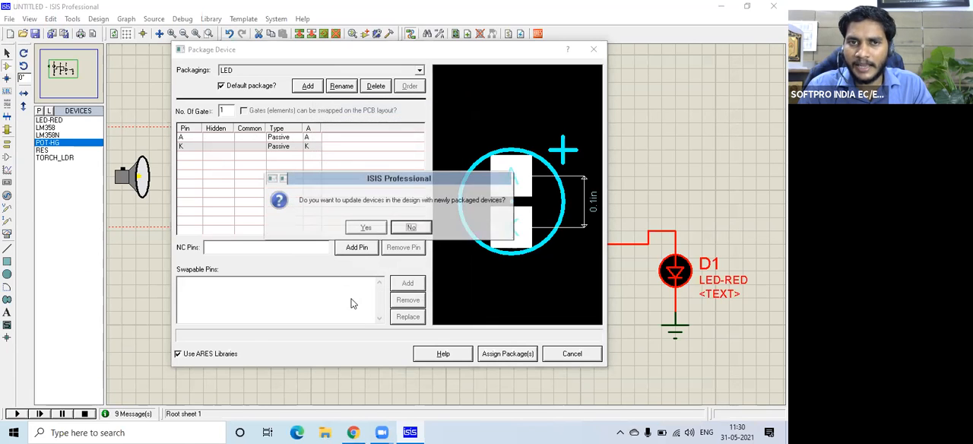
pyautogui.click(362, 222)
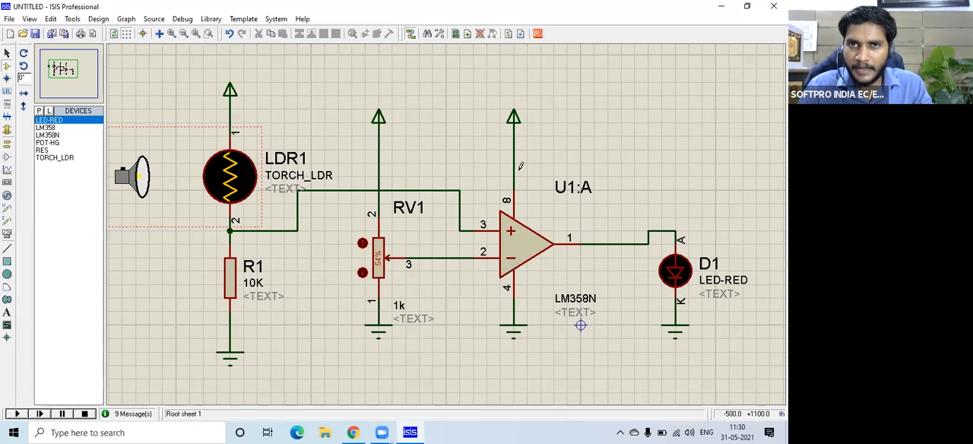
# Search the device library for "battery", compare the battery results, and pick the single-cell CELL from the DEVICE library.
pyautogui.scroll(-1, 494, 199)
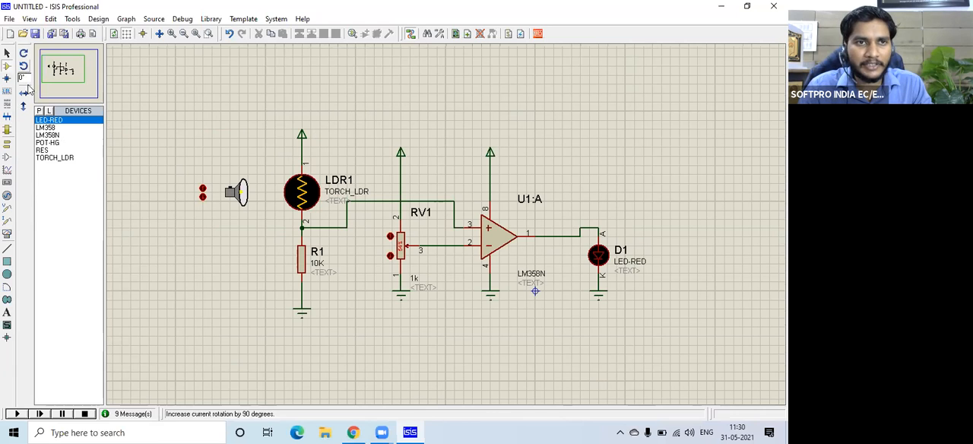
pyautogui.press('p')
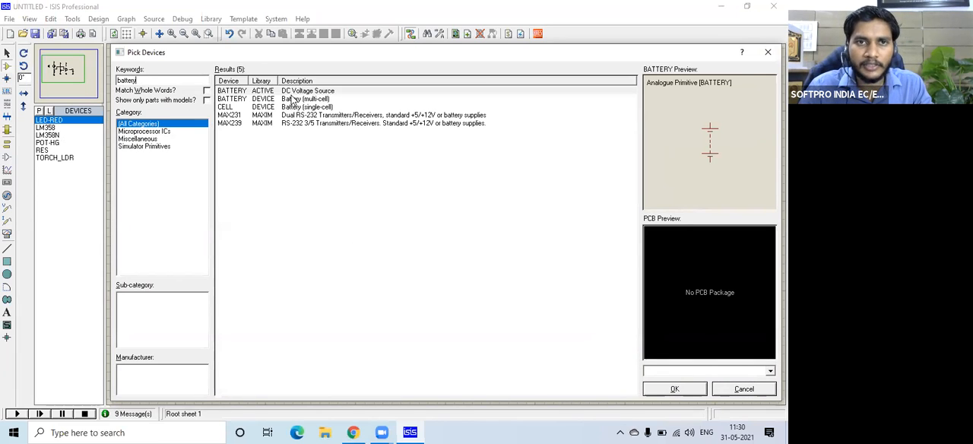
pyautogui.click(296, 91)
pyautogui.press('Down')
pyautogui.press('Down')
pyautogui.press('Down')
pyautogui.press('Down')
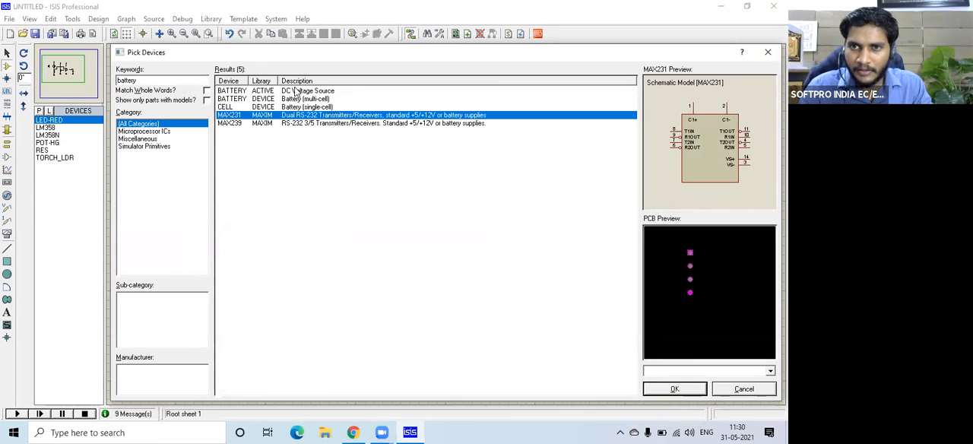
pyautogui.press('Up')
pyautogui.press('Up')
pyautogui.press('Up')
pyautogui.press('Up')
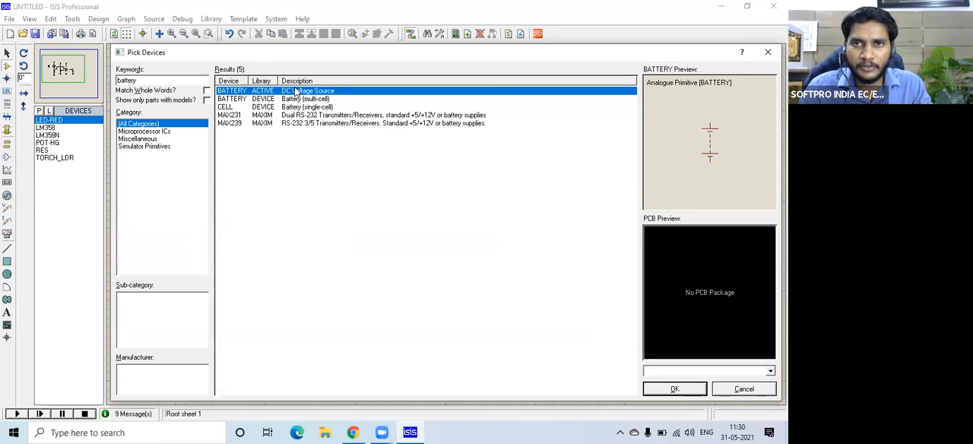
pyautogui.press('Down')
pyautogui.press('Down')
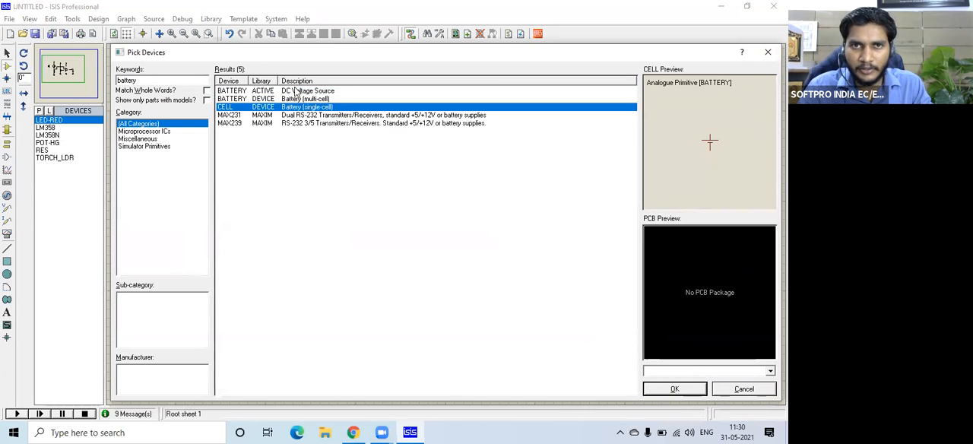
pyautogui.press('Return')
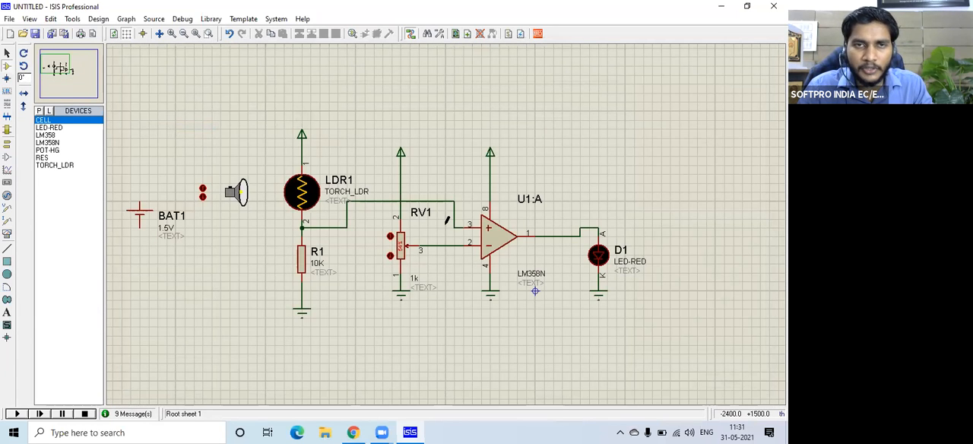
# Place the CELL beside the torch of LDR1 and wire a power terminal to its positive pin.
pyautogui.scroll(2, 318, 156)
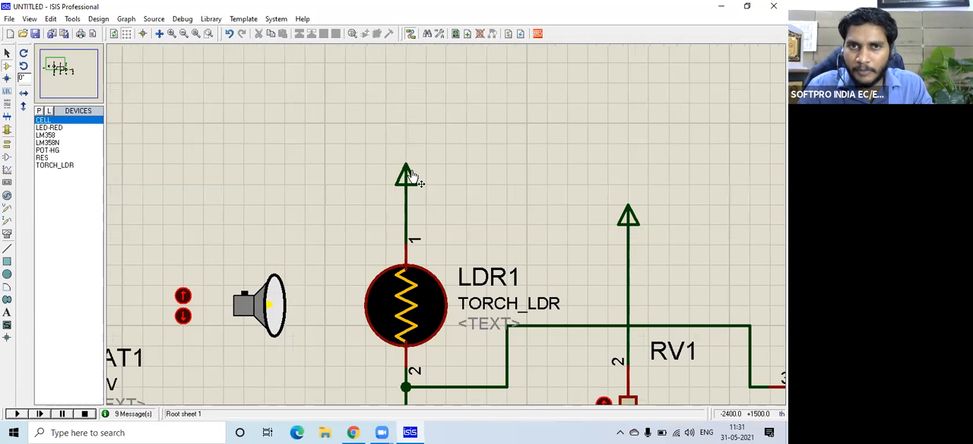
pyautogui.click(409, 176)
pyautogui.scroll(-1, 424, 200)
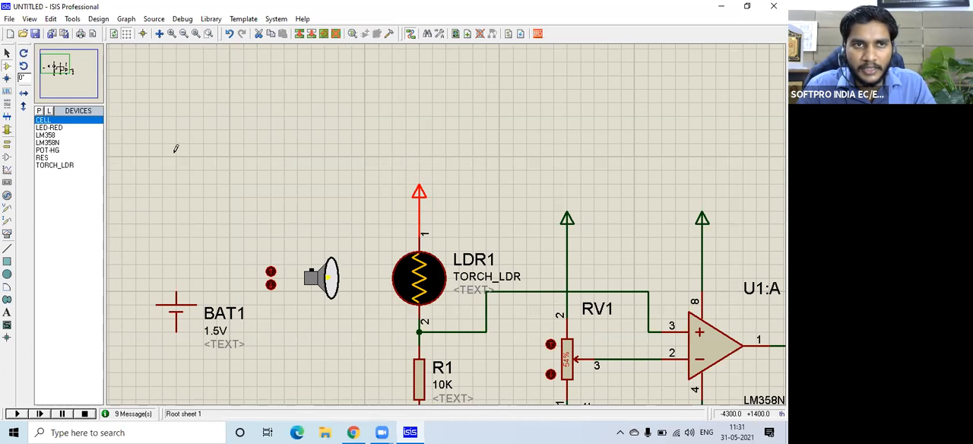
pyautogui.scroll(-1, 176, 149)
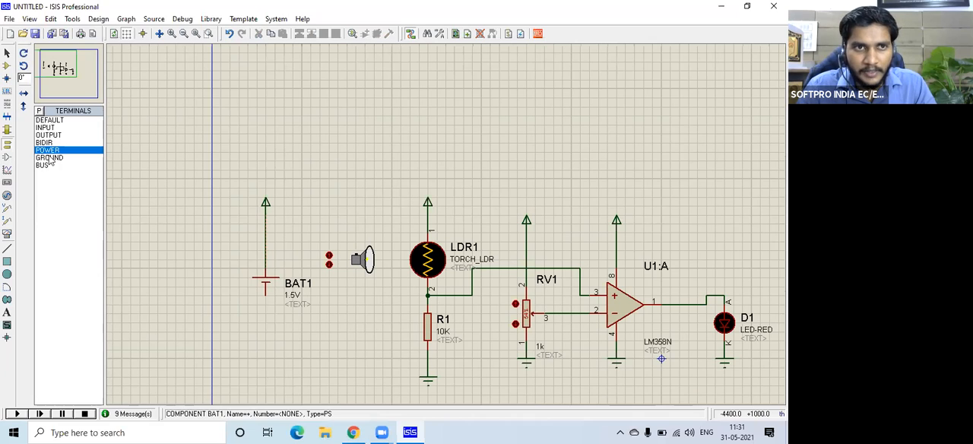
# Place a ground terminal below BAT1 and wire it to the cell's negative pin.
pyautogui.click(50, 159)
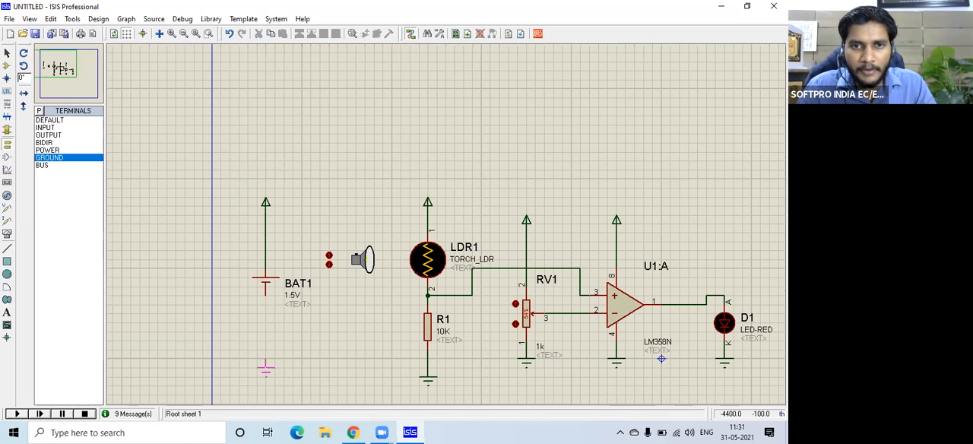
pyautogui.click(266, 372)
pyautogui.click(266, 368)
pyautogui.click(266, 295)
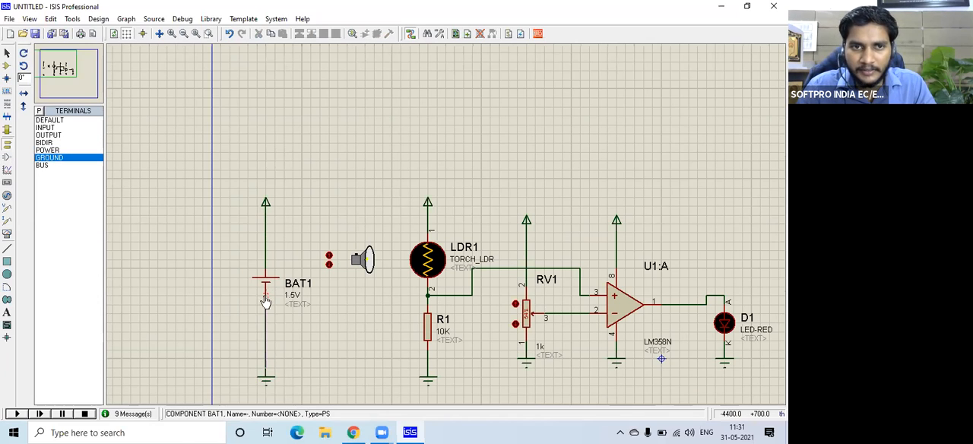
# Start the Packaging Tool on BAT1 and add the TBLOCK-I2 two-way terminal block package, found with the keyword "tblock".
pyautogui.click(427, 202)
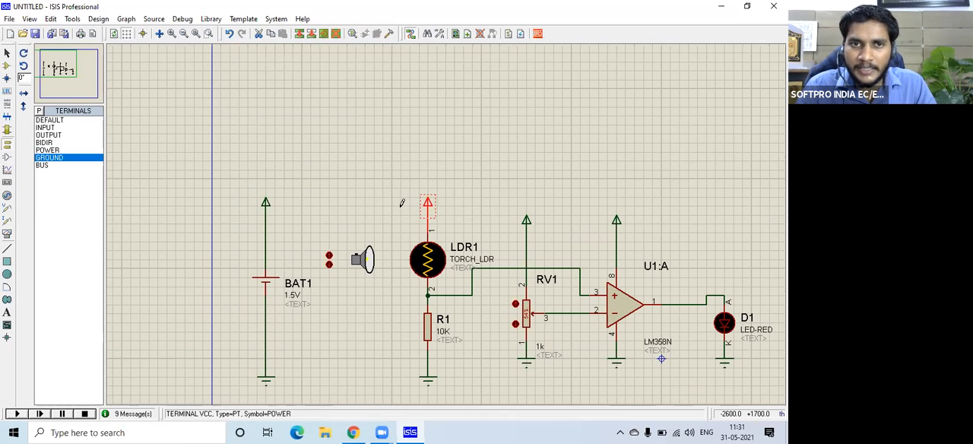
pyautogui.click(265, 204)
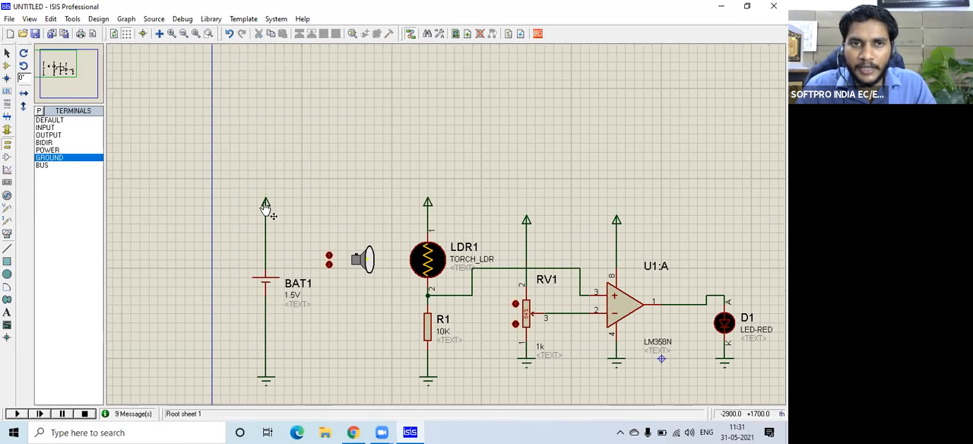
pyautogui.click(265, 289)
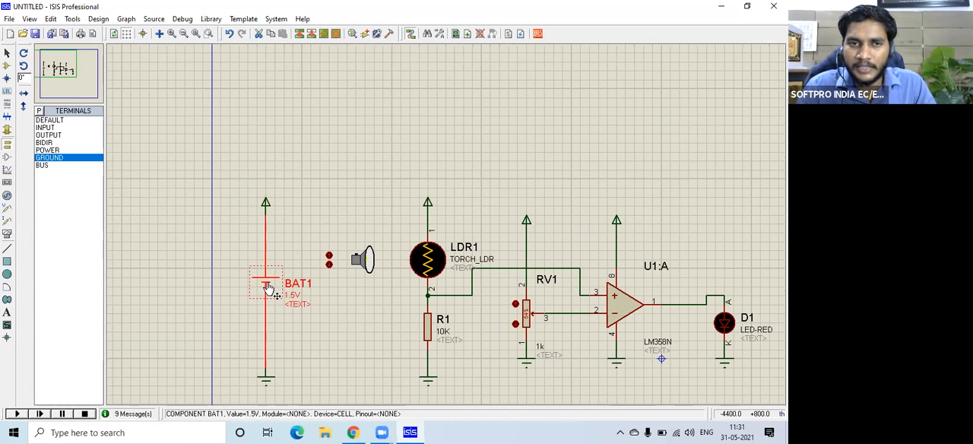
pyautogui.rightClick(314, 404)
pyautogui.click(316, 408)
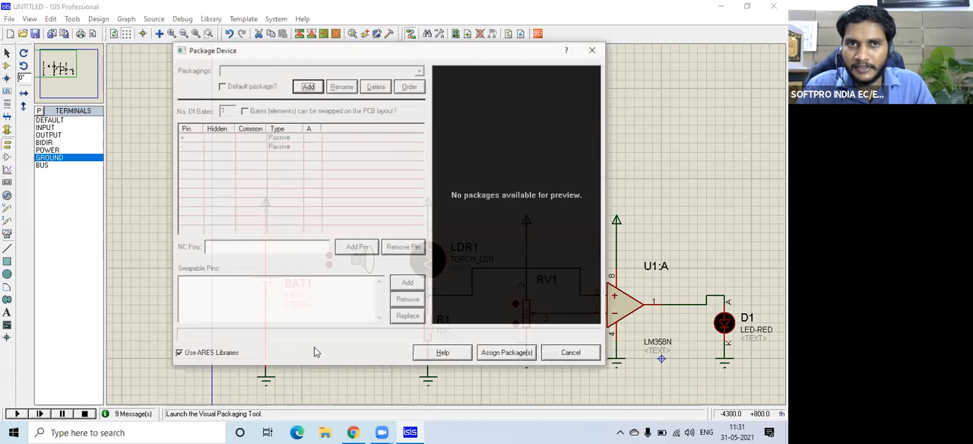
pyautogui.click(309, 88)
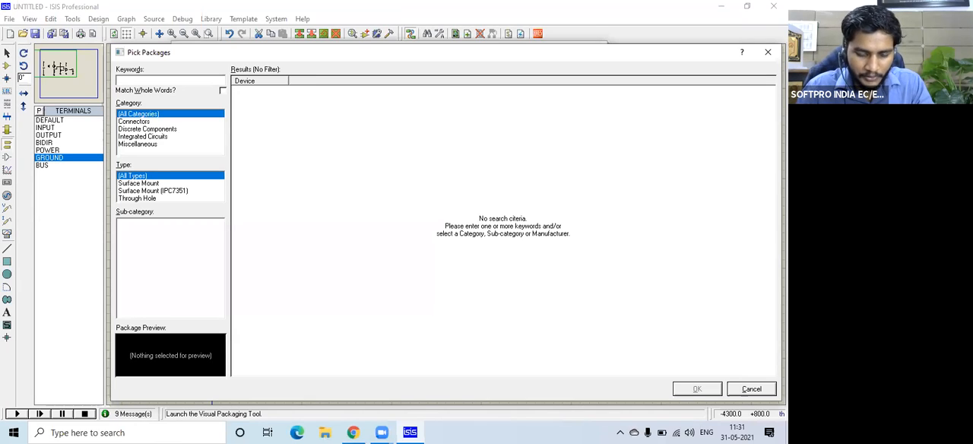
pyautogui.write('tblock')
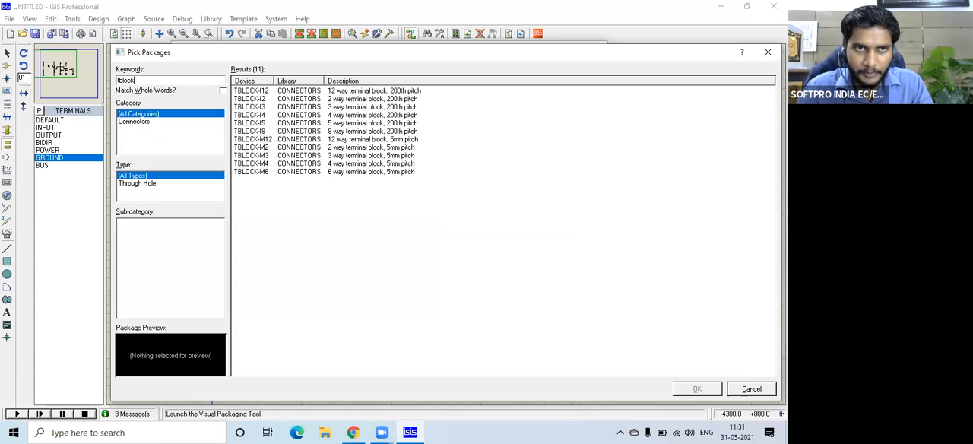
pyautogui.click(272, 99)
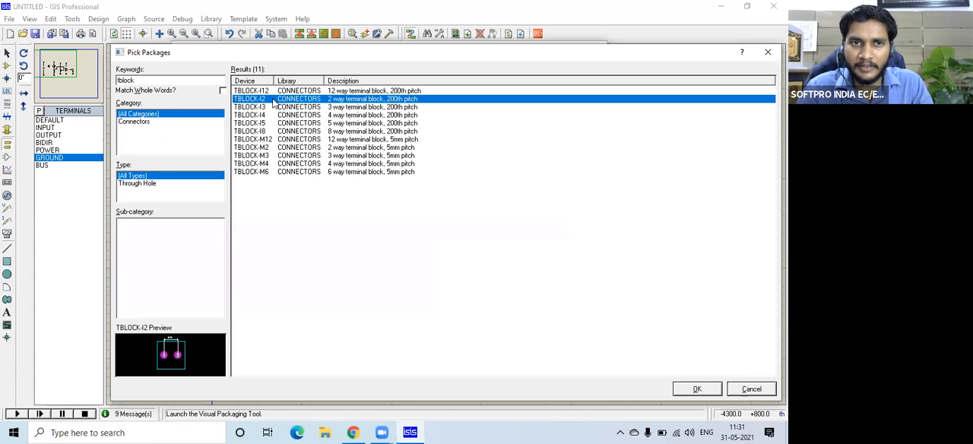
pyautogui.doubleClick(273, 102)
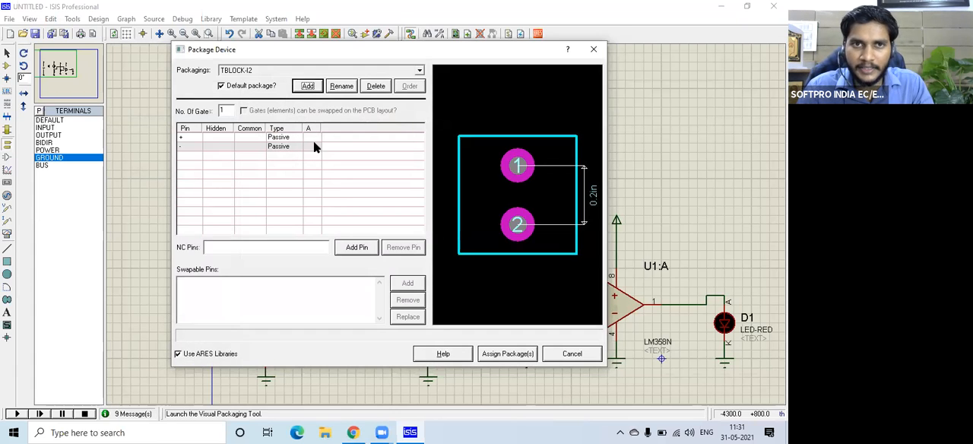
# Map BAT1's + pin to pad 1 and its - pin to pad 2 of the terminal block package.
pyautogui.click(312, 138)
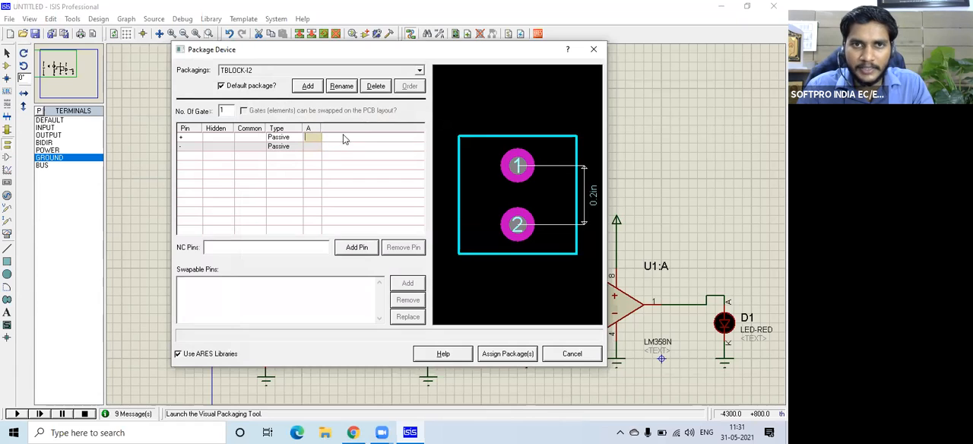
pyautogui.click(530, 160)
pyautogui.click(535, 217)
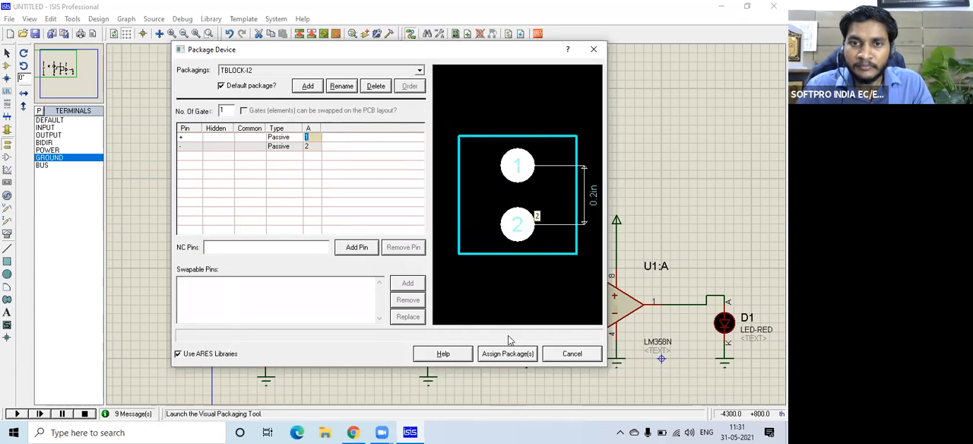
# Assign the TBLOCK-I2 package to BAT1, saving it in the USERDVC library and updating the devices in the design.
pyautogui.click(505, 354)
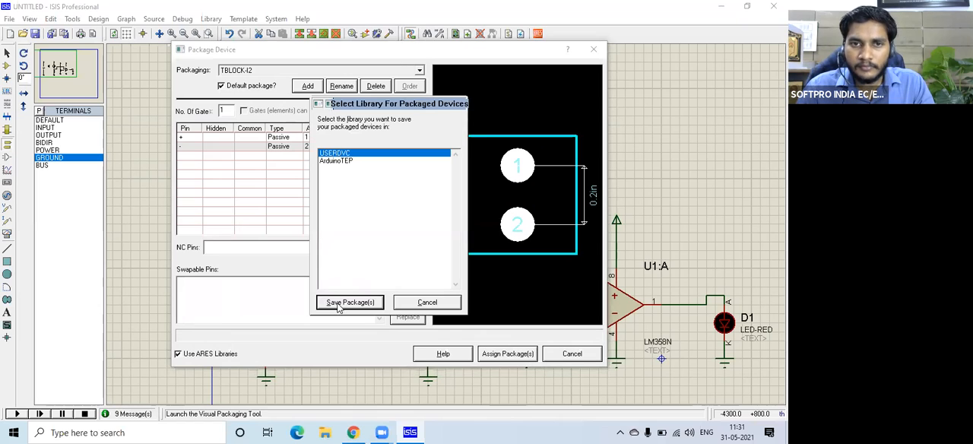
pyautogui.click(338, 302)
pyautogui.click(366, 228)
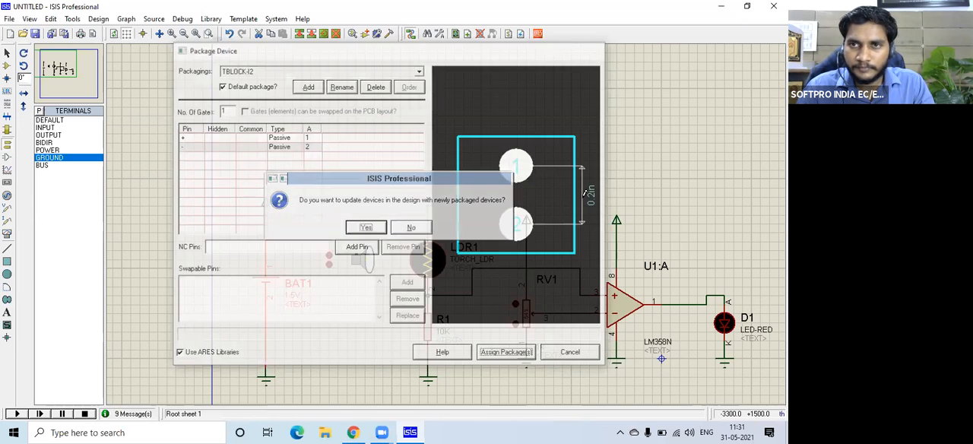
pyautogui.click(568, 198)
pyautogui.scroll(-2, 449, 226)
pyautogui.scroll(1, 563, 247)
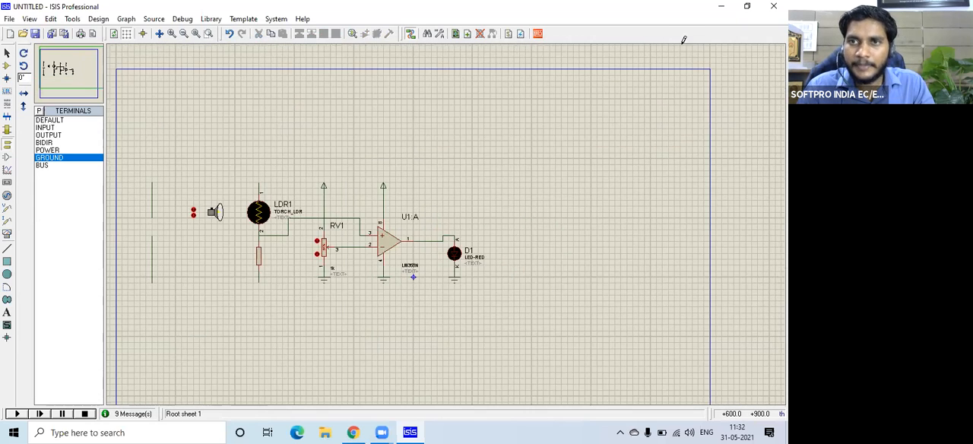
# Review the complete schematic, from BAT1 and the LDR1 divider through RV1 and the LM358N comparator to D1.
pyautogui.scroll(1, 682, 40)
pyautogui.click(710, 36)
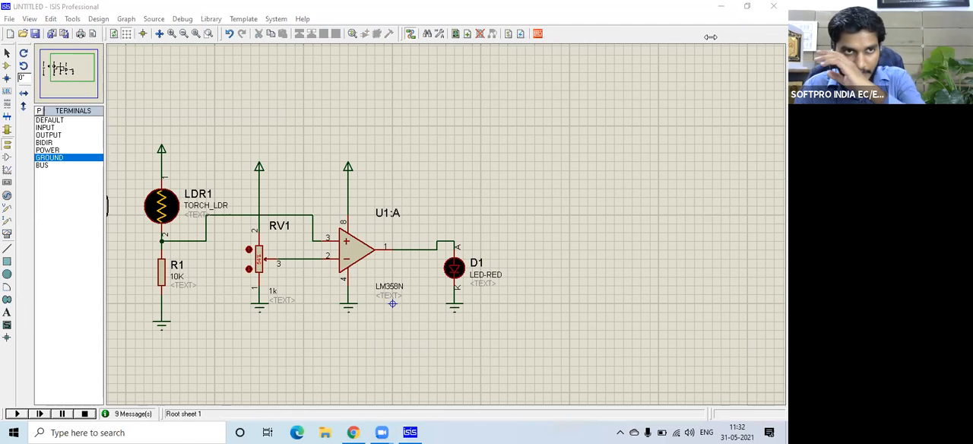
pyautogui.click(67, 71)
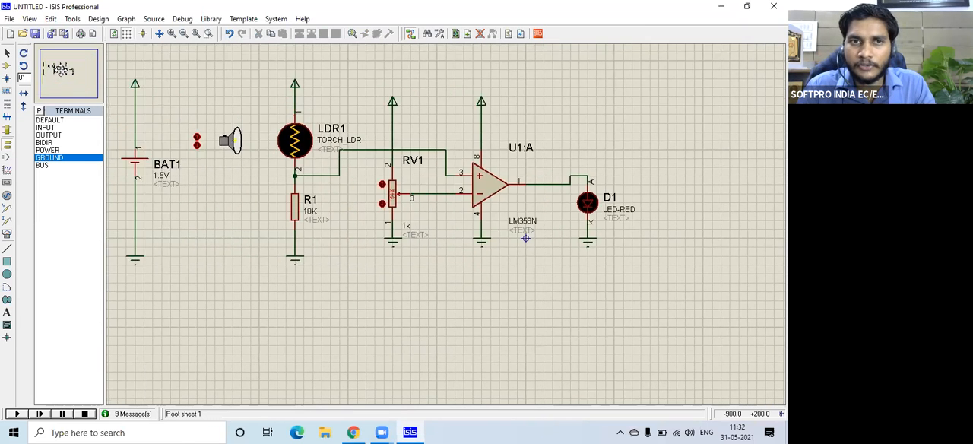
pyautogui.click(61, 71)
pyautogui.scroll(1, 418, 199)
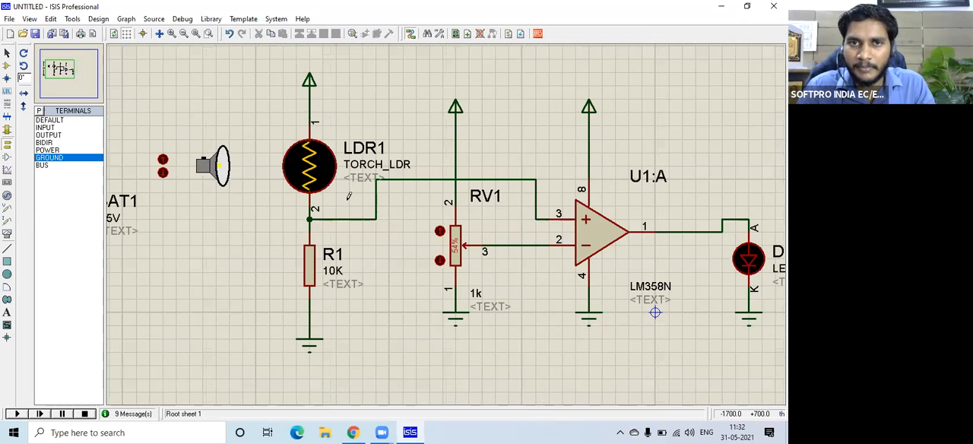
pyautogui.click(59, 75)
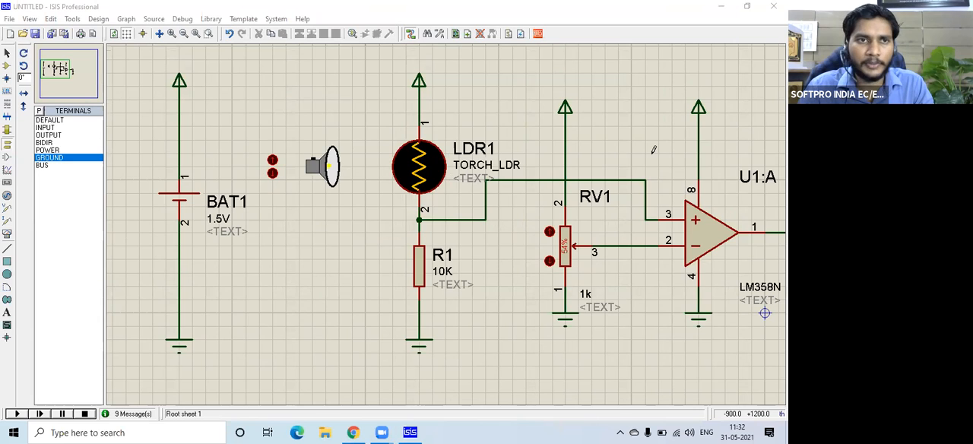
pyautogui.click(51, 69)
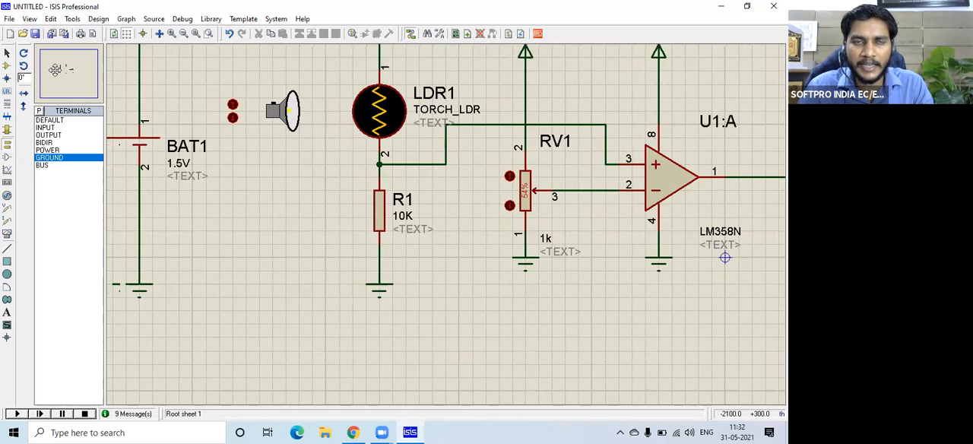
pyautogui.click(58, 69)
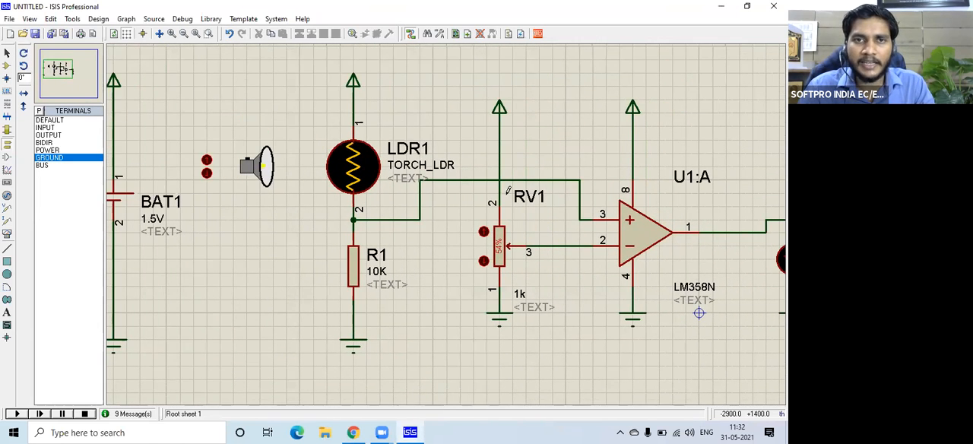
pyautogui.press('F7')
pyautogui.moveTo(202, 85); pyautogui.dragTo(759, 353)
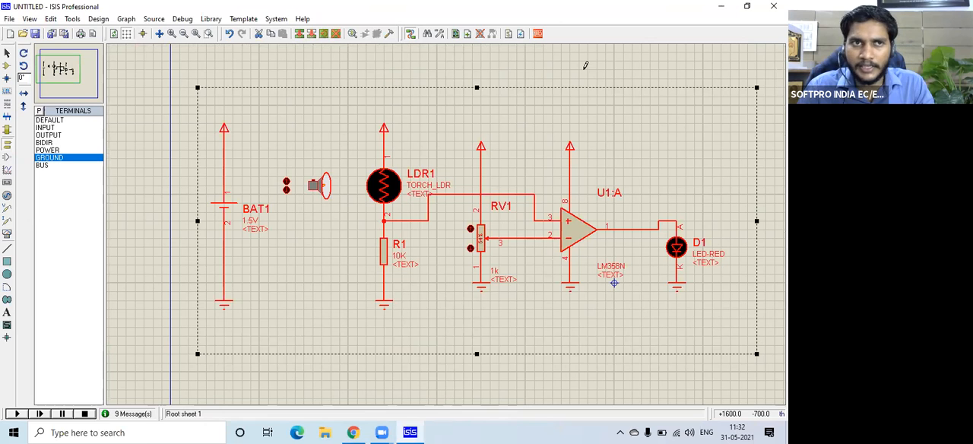
pyautogui.click(551, 146)
# Start saving the design and browse to the PCB folder inside Desktop Backup on the Desktop.
pyautogui.hotkey('ctrl', 's')
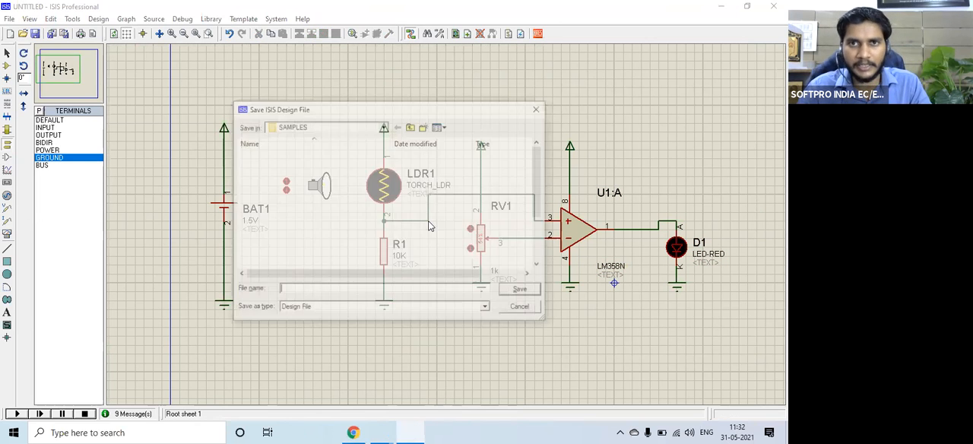
pyautogui.click(413, 124)
pyautogui.click(414, 124)
pyautogui.click(413, 124)
pyautogui.click(413, 124)
pyautogui.click(414, 124)
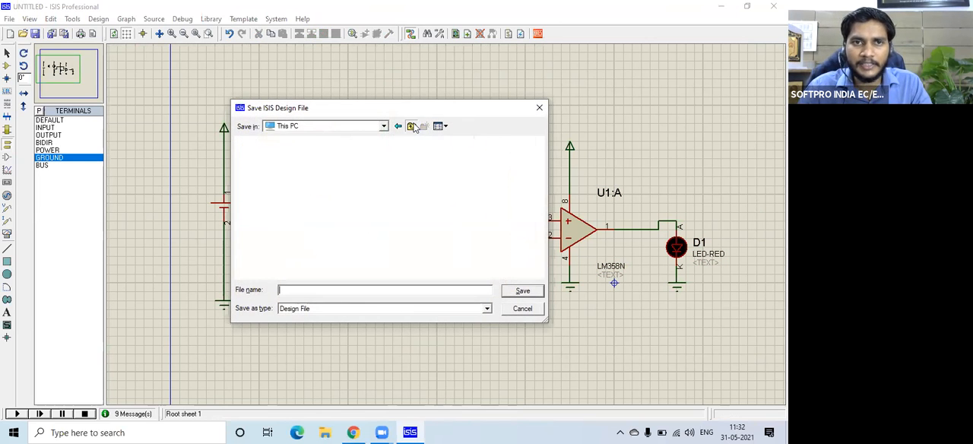
pyautogui.click(413, 124)
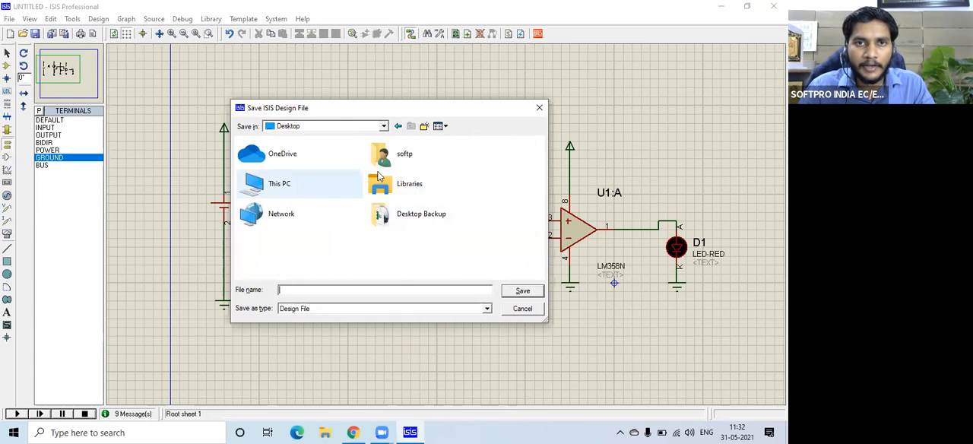
pyautogui.doubleClick(407, 188)
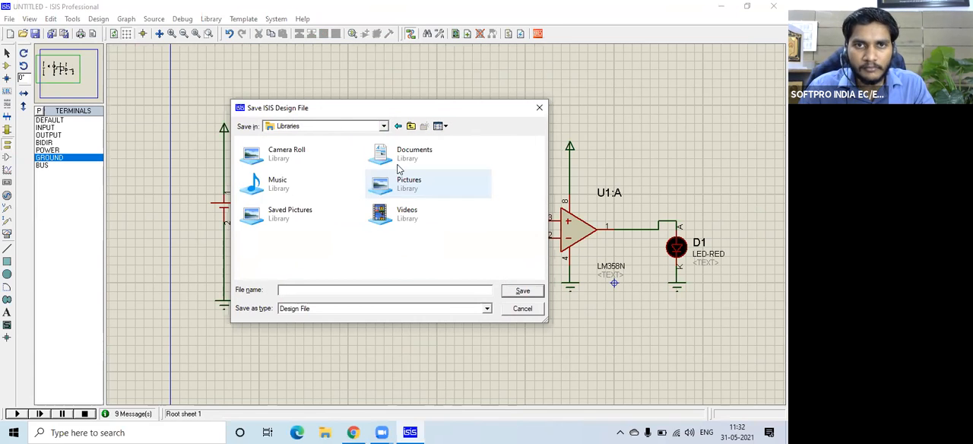
pyautogui.click(406, 126)
pyautogui.doubleClick(323, 186)
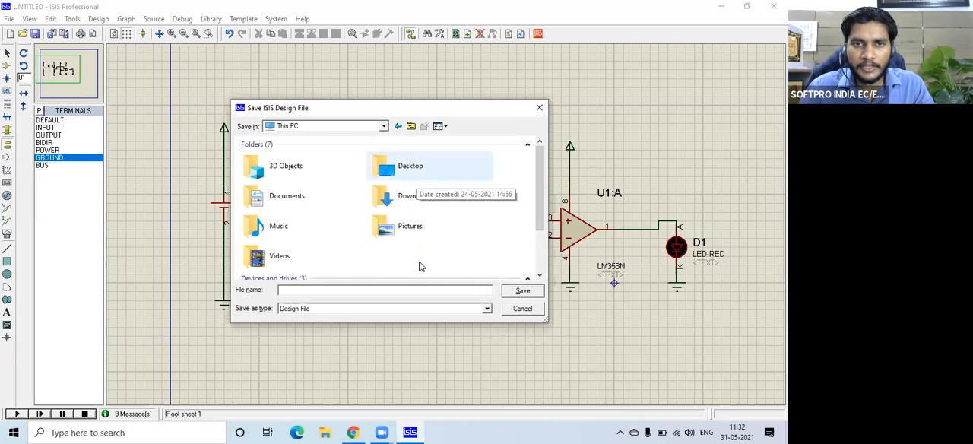
pyautogui.scroll(-1, 410, 250)
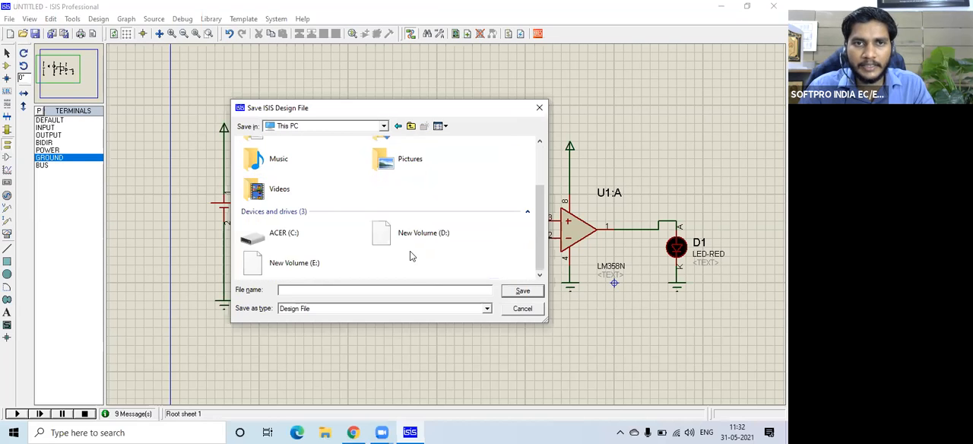
pyautogui.scroll(2, 415, 169)
pyautogui.doubleClick(419, 163)
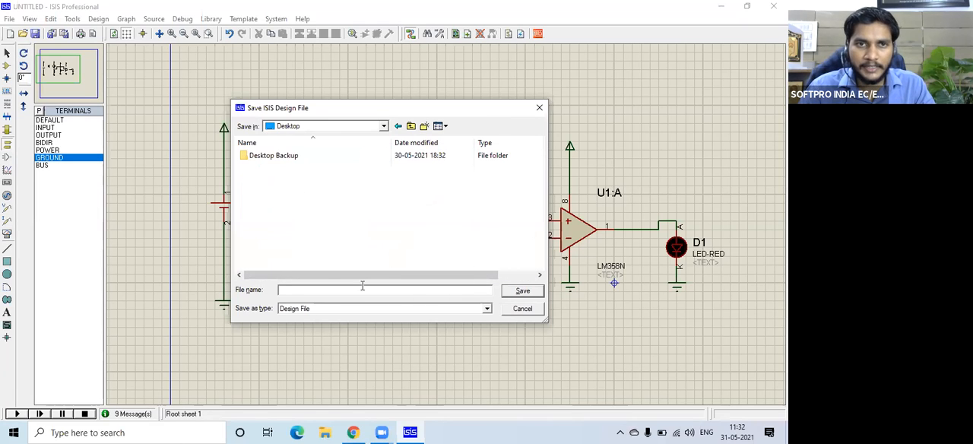
pyautogui.doubleClick(290, 160)
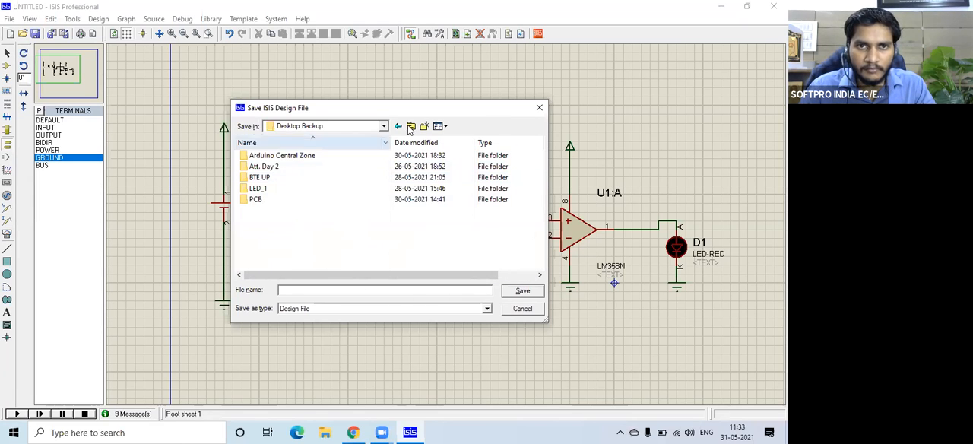
pyautogui.doubleClick(280, 200)
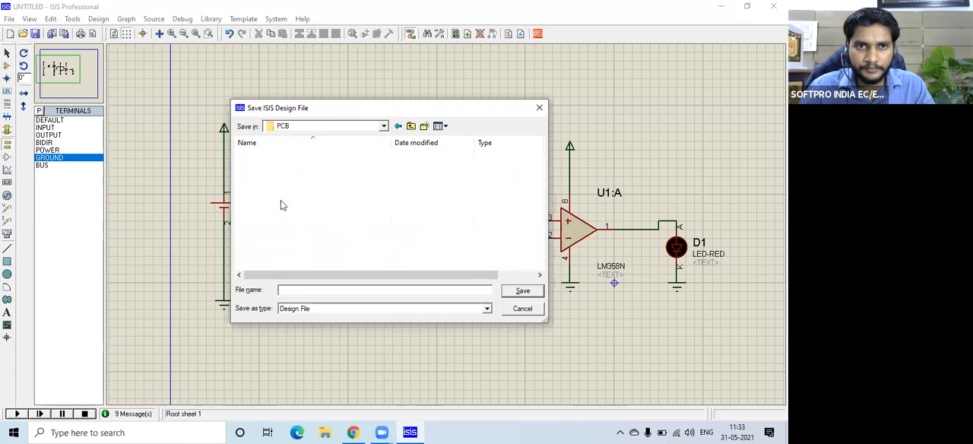
# Create a folder named Day 6 inside PCB and save the design in it as LDR.
pyautogui.click(424, 127)
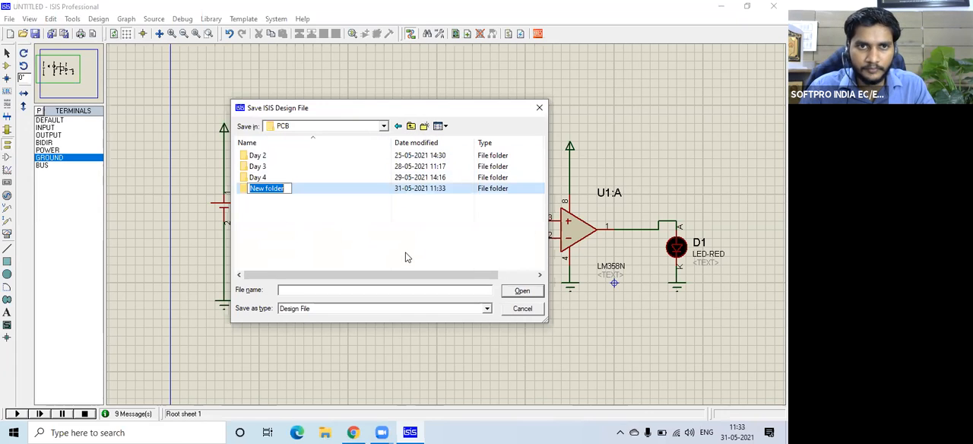
pyautogui.write('Day 6')
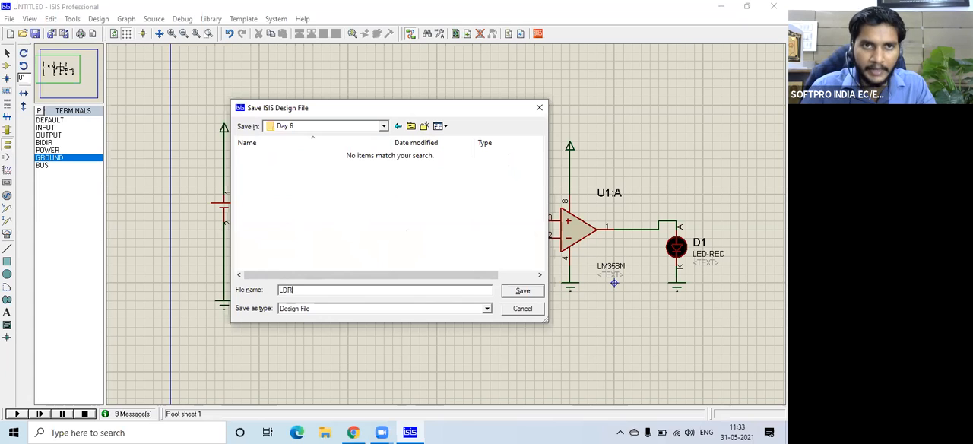
pyautogui.click(520, 291)
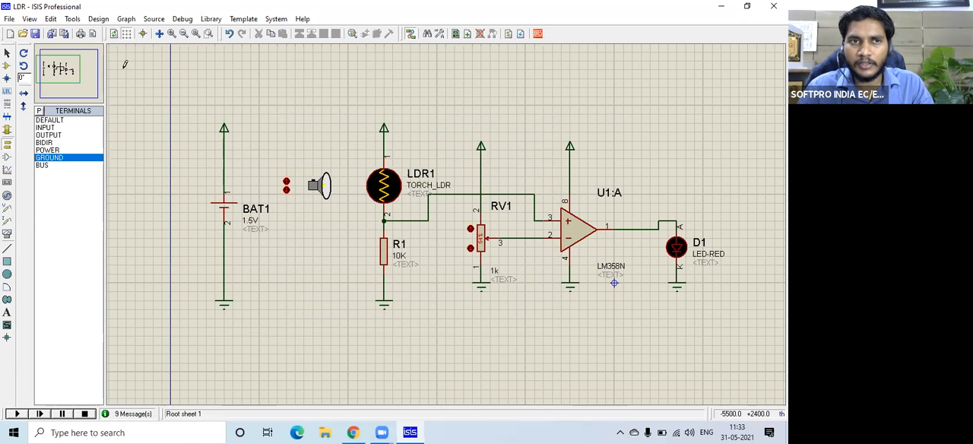
# Transfer the schematic's netlist to ARES and create the new board layout from the DEFAULT template.
pyautogui.click(68, 67)
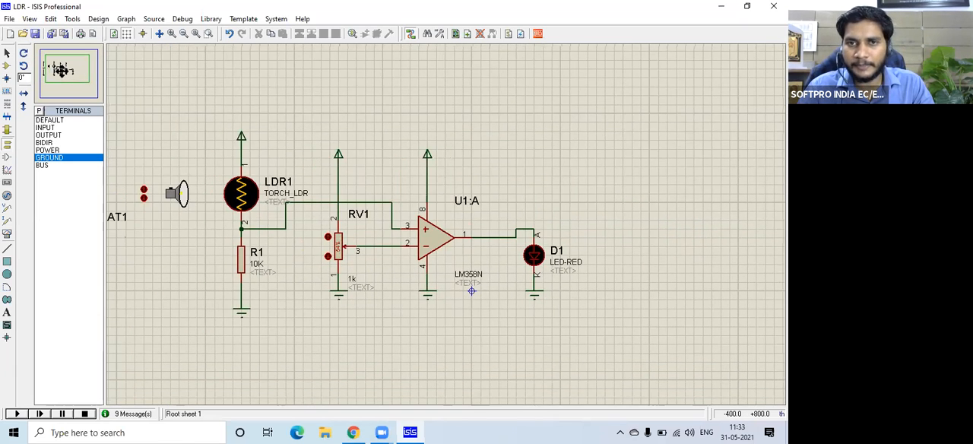
pyautogui.click(60, 69)
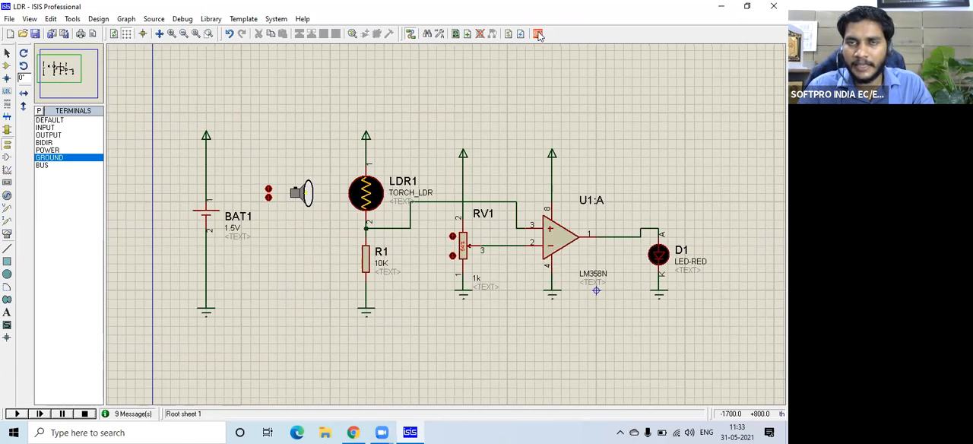
pyautogui.click(538, 34)
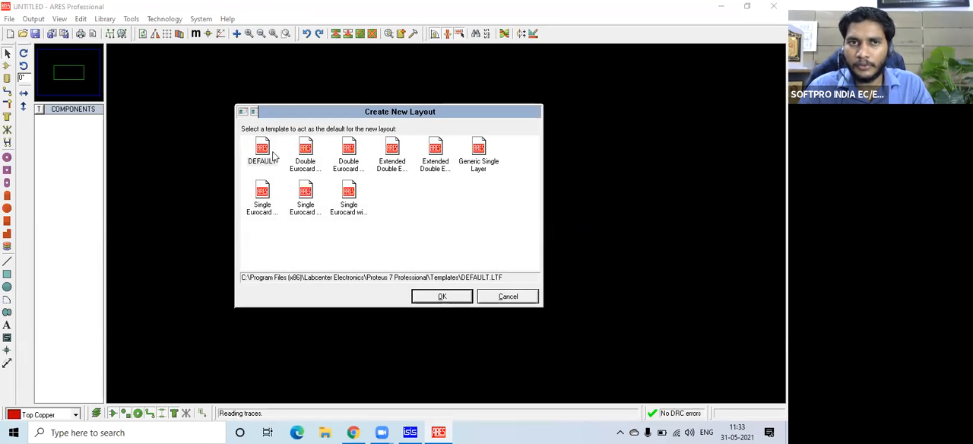
pyautogui.click(258, 154)
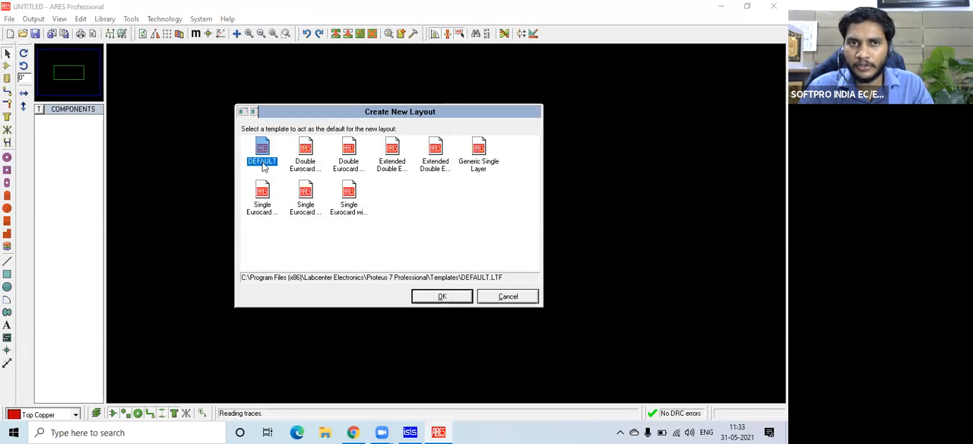
pyautogui.click(444, 296)
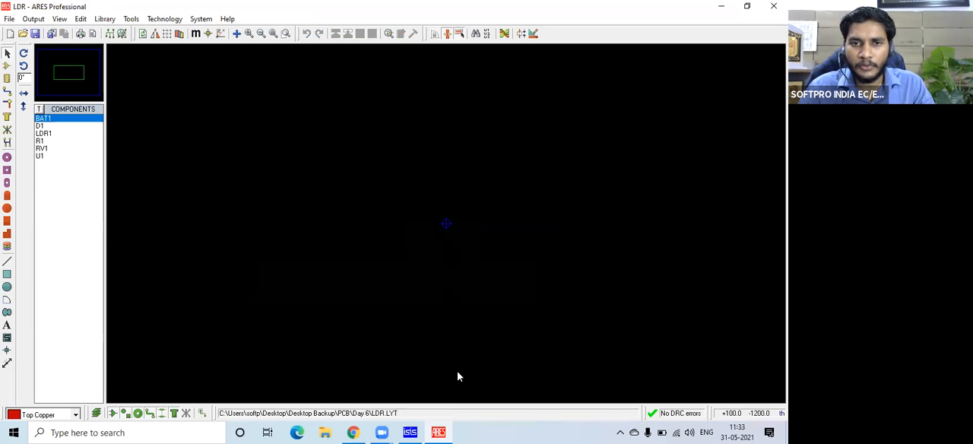
# Switch back to ISIS and check U1:A, RV1, R1, LDR1 and D1 against the parts transferred to the layout.
pyautogui.click(411, 432)
pyautogui.click(563, 240)
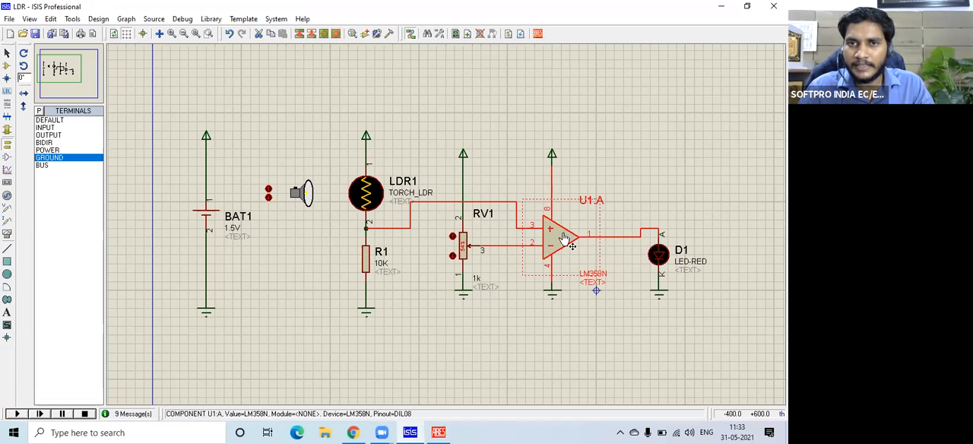
pyautogui.scroll(2, 563, 239)
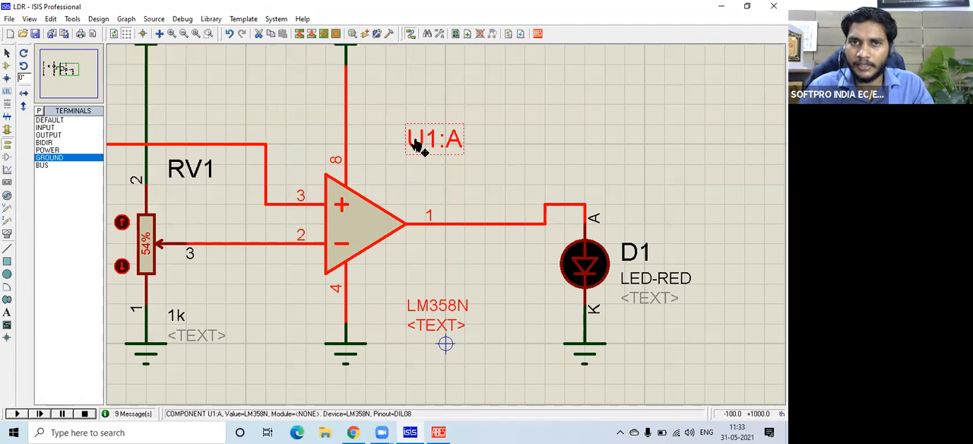
pyautogui.scroll(-1, 422, 140)
pyautogui.click(503, 161)
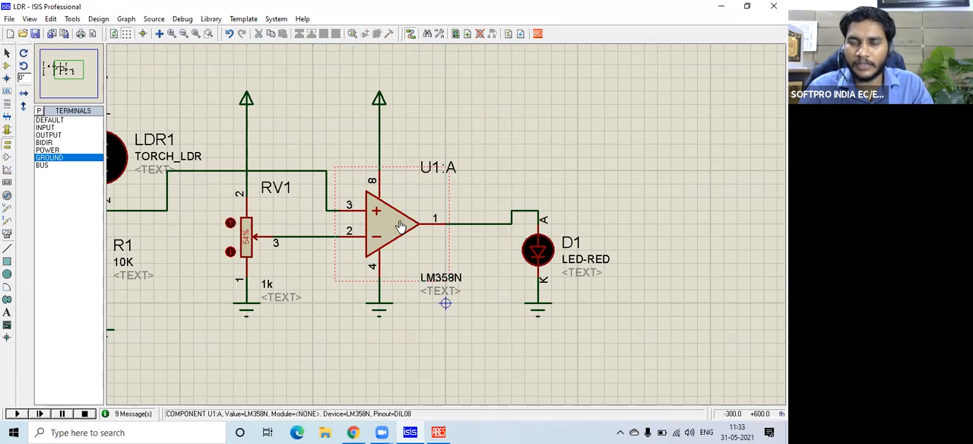
pyautogui.scroll(-3, 401, 226)
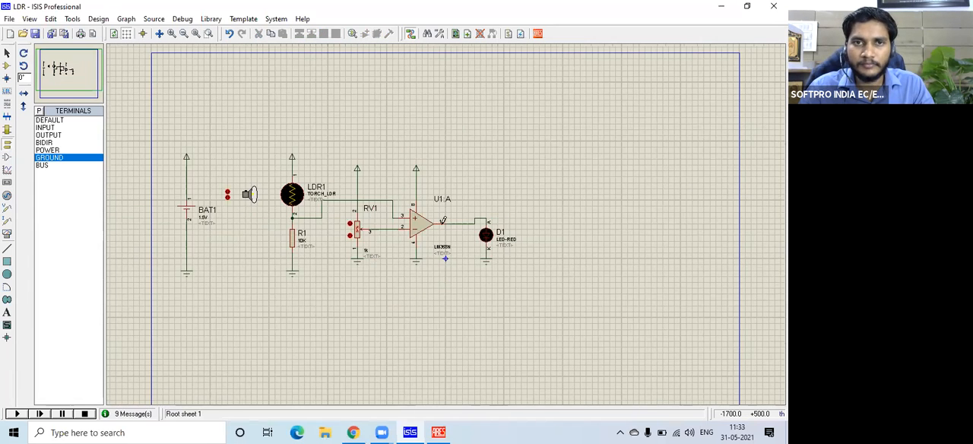
pyautogui.scroll(2, 443, 220)
pyautogui.click(477, 206)
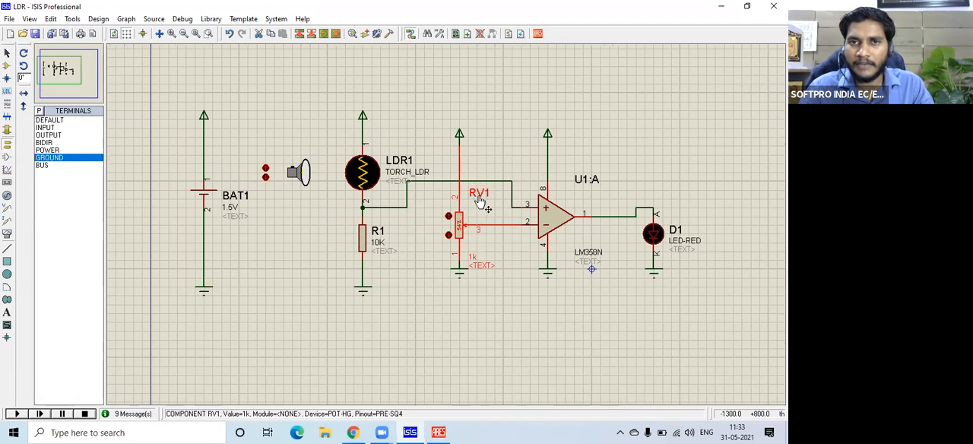
pyautogui.click(366, 231)
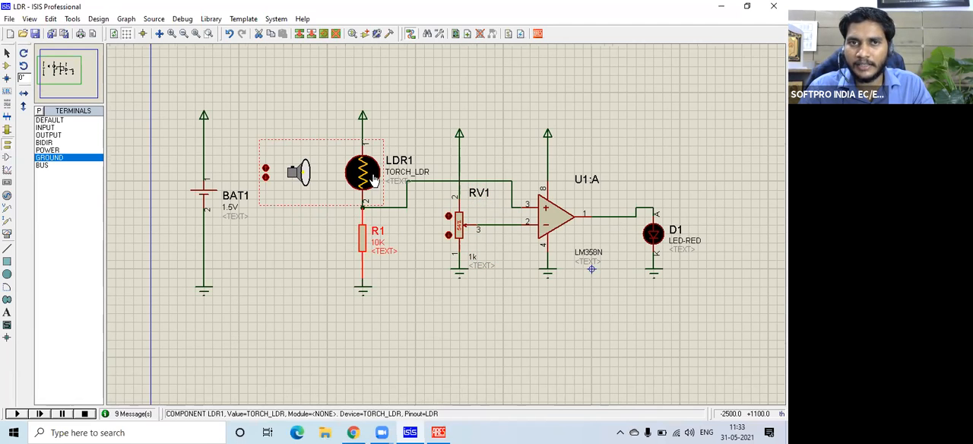
pyautogui.click(653, 236)
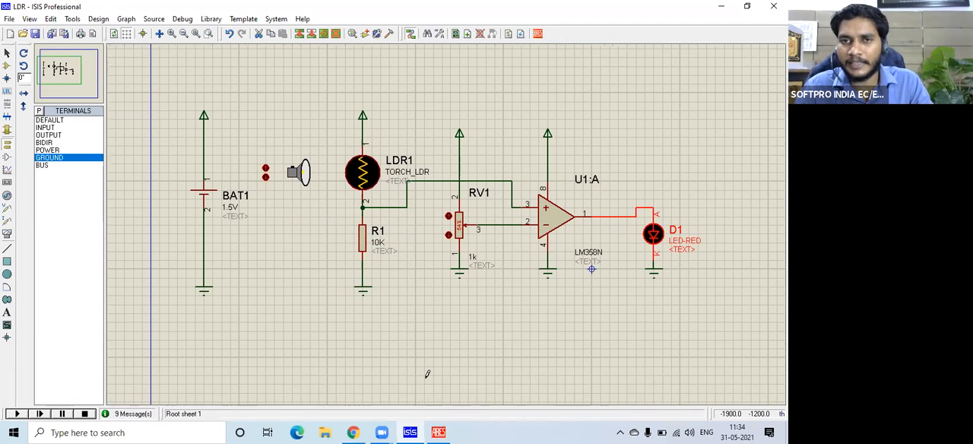
# Return to ARES, go through the transferred parts and activate Component mode for placing them on the board.
pyautogui.click(438, 431)
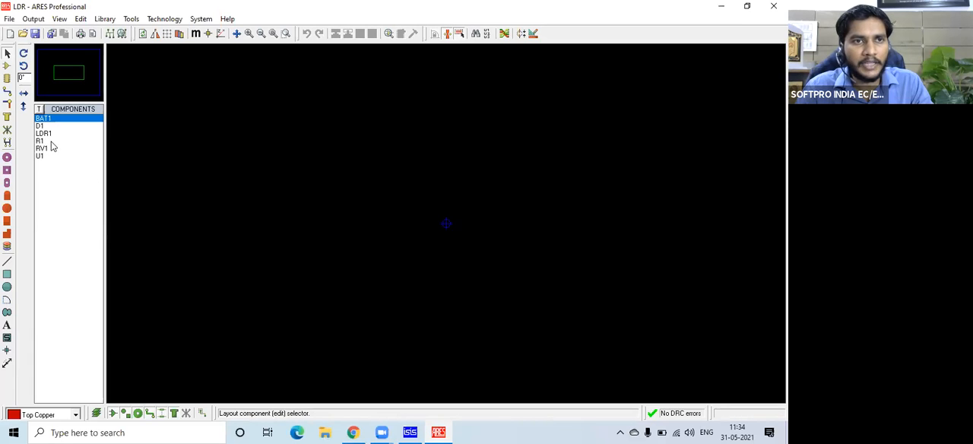
pyautogui.click(41, 155)
pyautogui.click(52, 119)
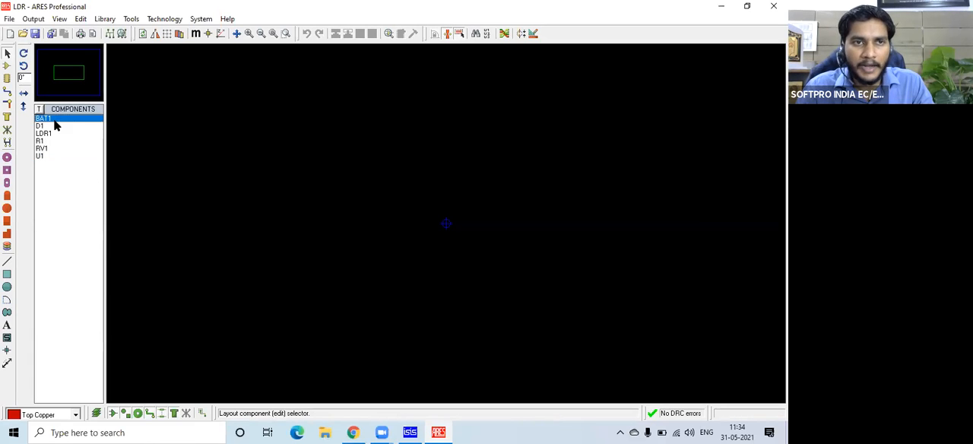
pyautogui.click(44, 134)
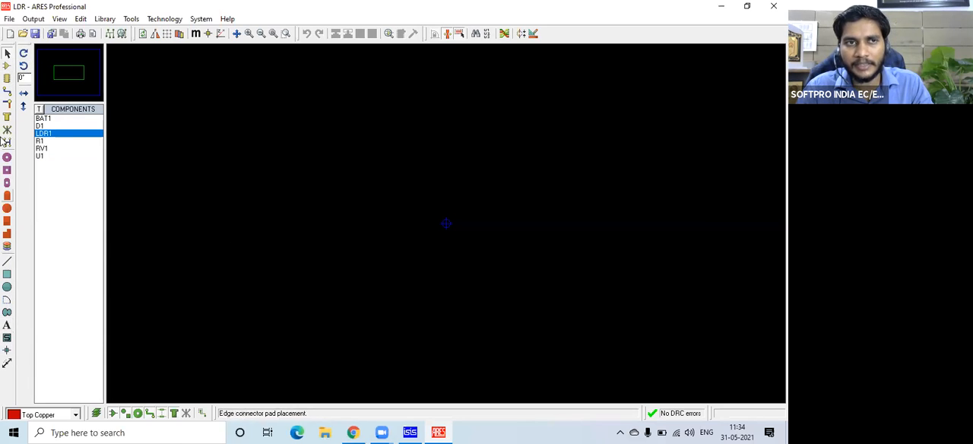
pyautogui.click(7, 68)
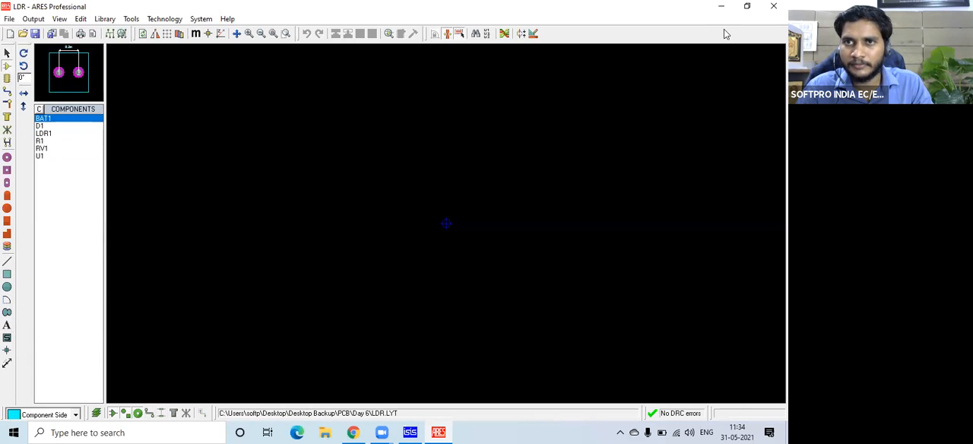
# Switch to ISIS and check BAT1, R1, U1:A and D1 in the comparator schematic.
pyautogui.click(409, 433)
pyautogui.click(228, 182)
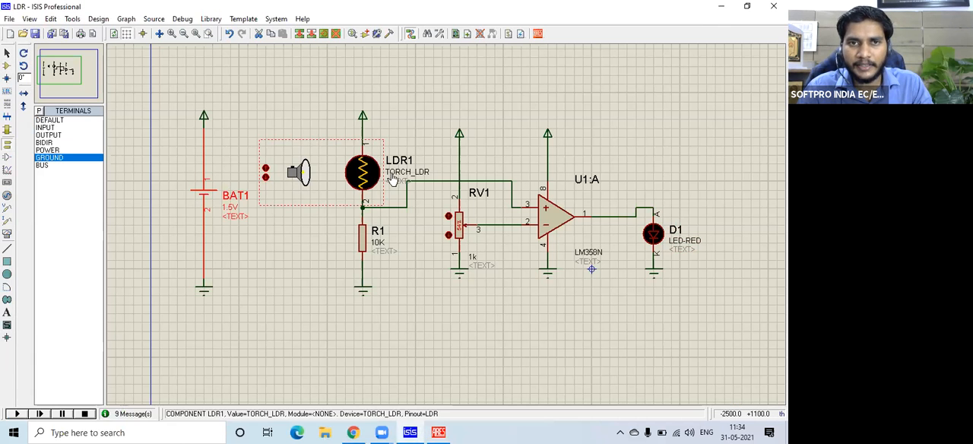
pyautogui.click(363, 240)
pyautogui.click(553, 218)
pyautogui.click(653, 230)
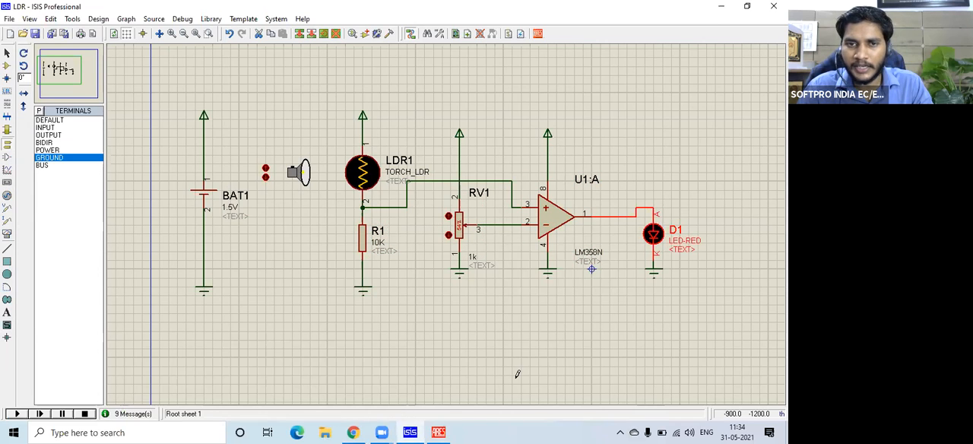
# Return to ARES and preview the footprints of D1, LDR1, R1, RV1 and U1 awaiting placement.
pyautogui.click(439, 432)
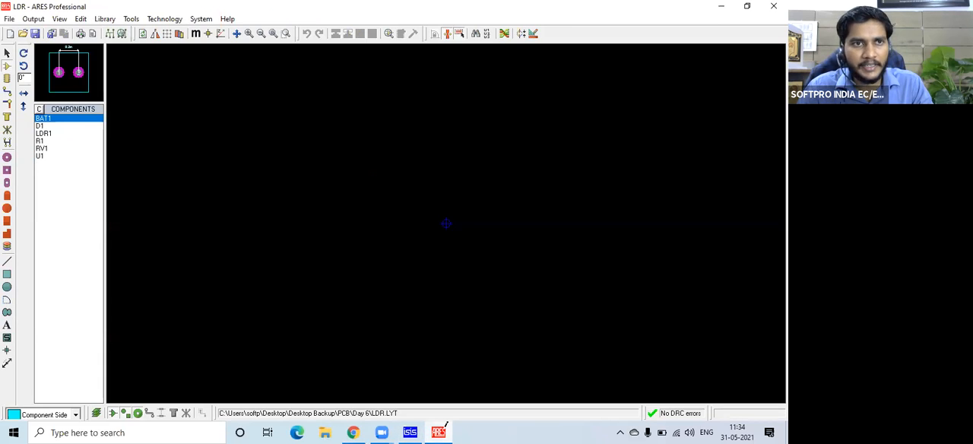
pyautogui.click(52, 126)
pyautogui.click(48, 133)
pyautogui.click(48, 142)
pyautogui.click(47, 148)
pyautogui.click(47, 155)
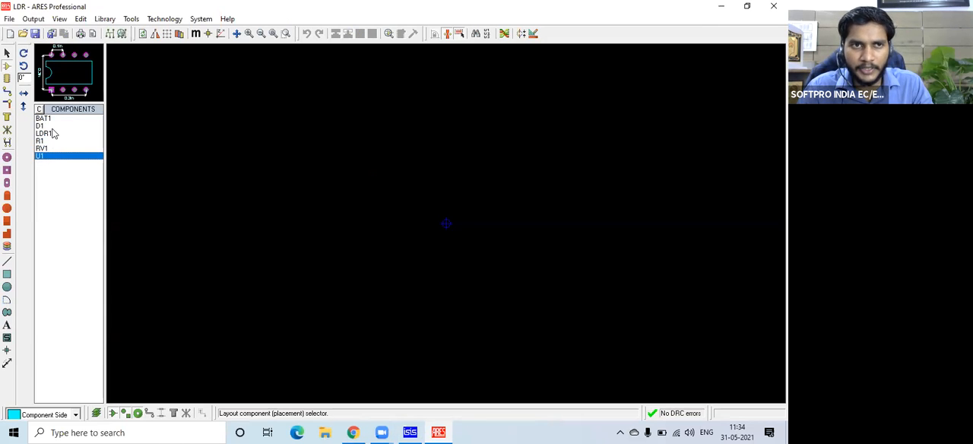
# Place the BAT1 footprint above and left of the layout origin, with D1 in the same row to its right.
pyautogui.click(52, 120)
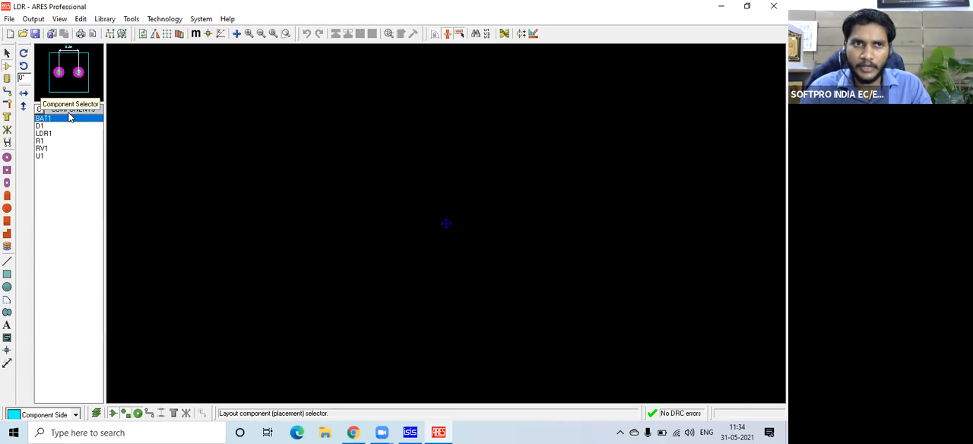
pyautogui.click(308, 139)
pyautogui.click(307, 142)
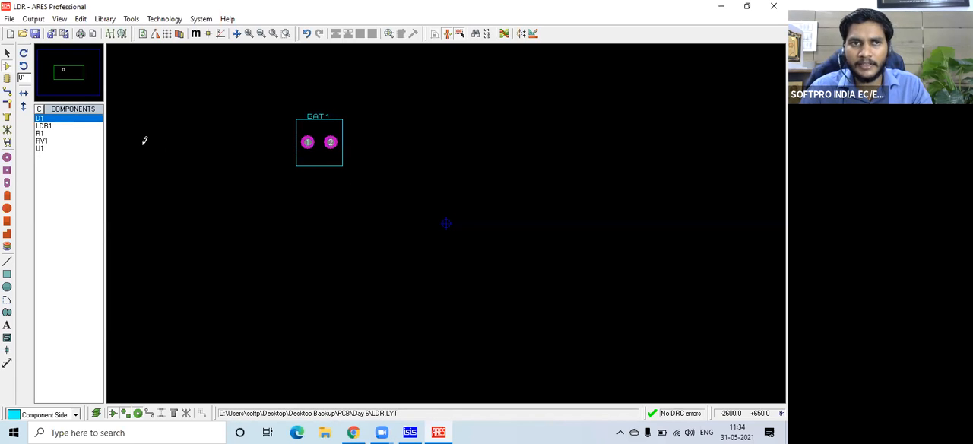
pyautogui.click(77, 120)
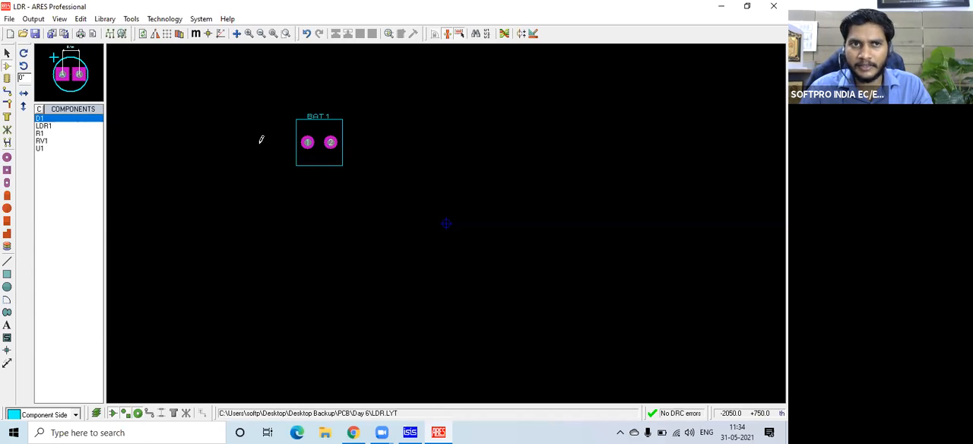
pyautogui.click(403, 145)
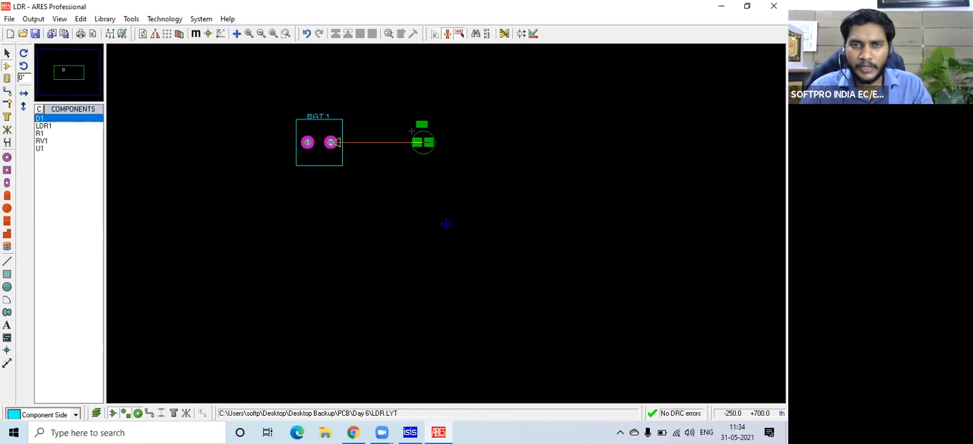
pyautogui.click(416, 142)
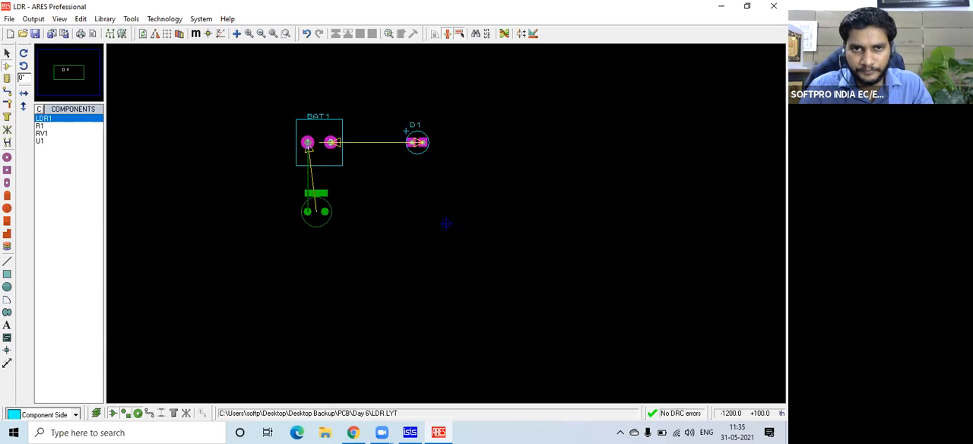
# Place LDR1 below BAT1 with R1 beside it, and RV1 below LDR1 with U1 to its right.
pyautogui.click(311, 216)
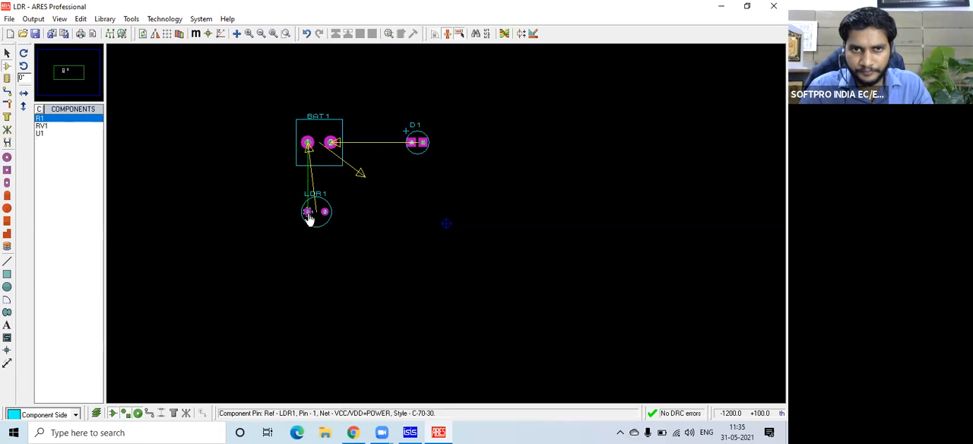
pyautogui.click(377, 212)
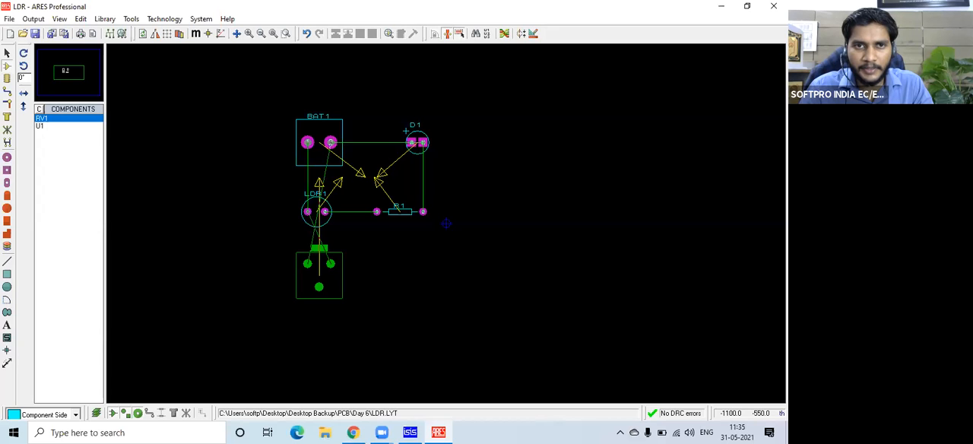
pyautogui.click(319, 295)
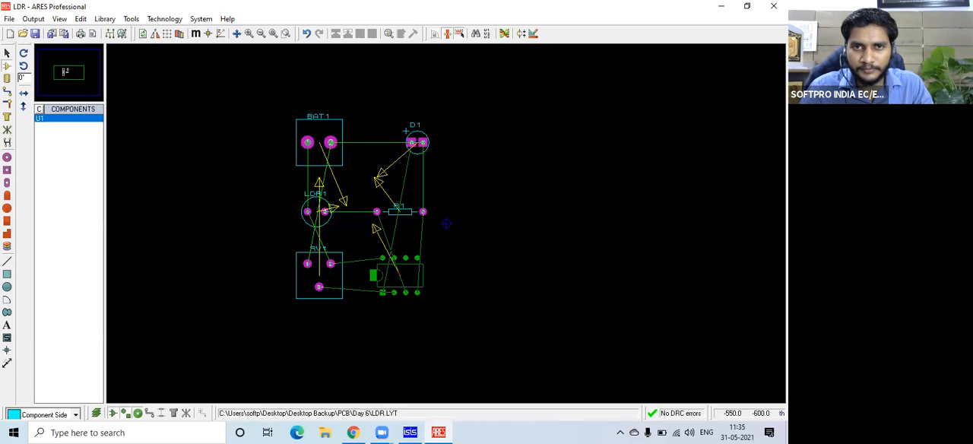
pyautogui.click(374, 275)
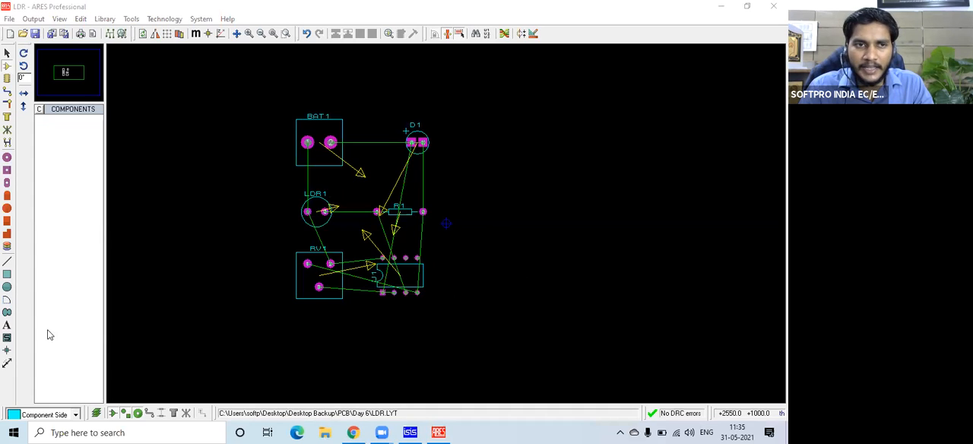
# Draw a rectangular outline around all six placed components and change its layer to Board Edge.
pyautogui.click(6, 275)
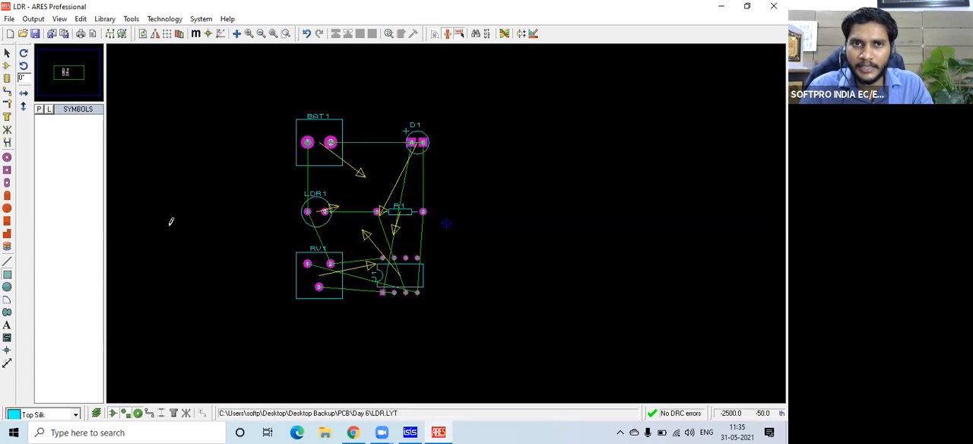
pyautogui.moveTo(255, 95); pyautogui.dragTo(417, 261)
pyautogui.moveTo(448, 289); pyautogui.dragTo(464, 320)
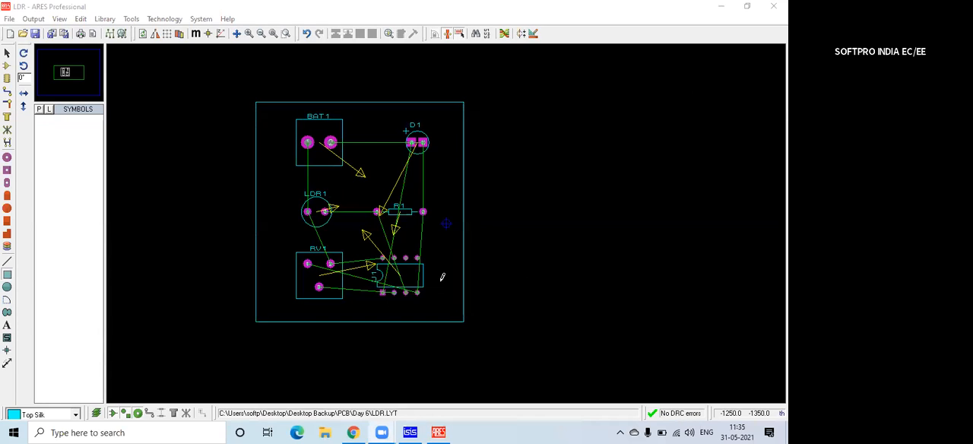
pyautogui.click(466, 259)
pyautogui.rightClick(466, 258)
pyautogui.moveTo(539, 249)
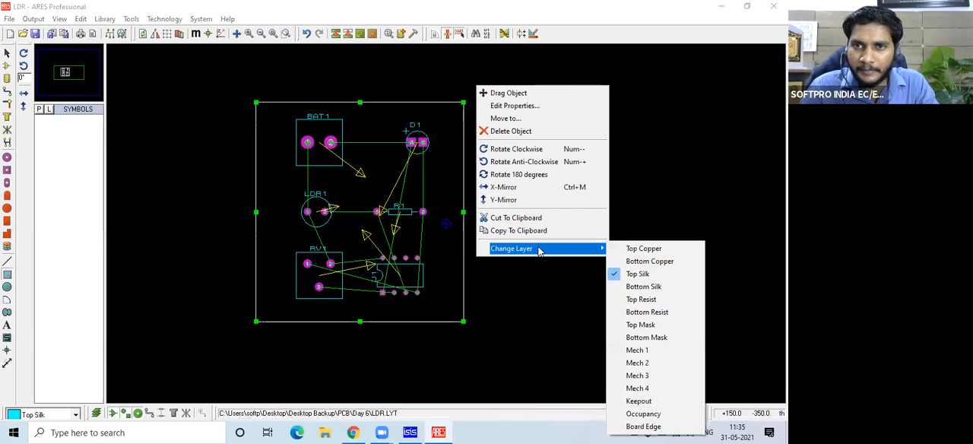
pyautogui.click(643, 427)
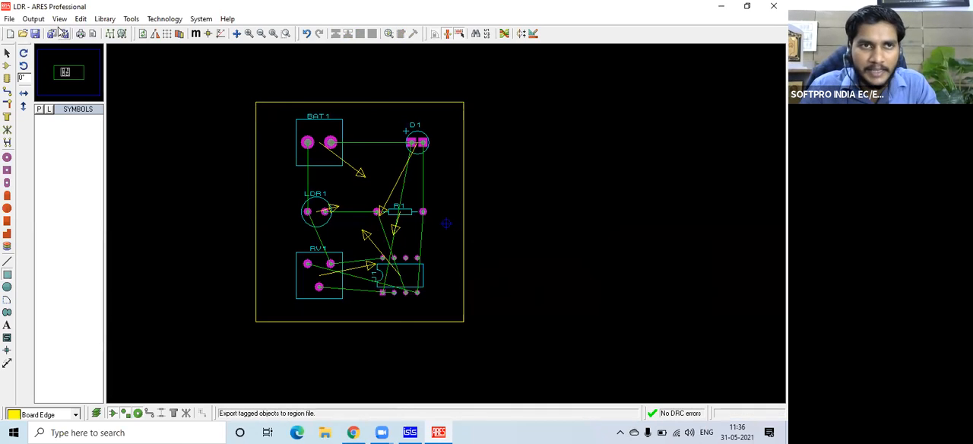
# Open the 3D Visualization of the board, examine the component side and underside from several angles, and close it.
pyautogui.click(35, 19)
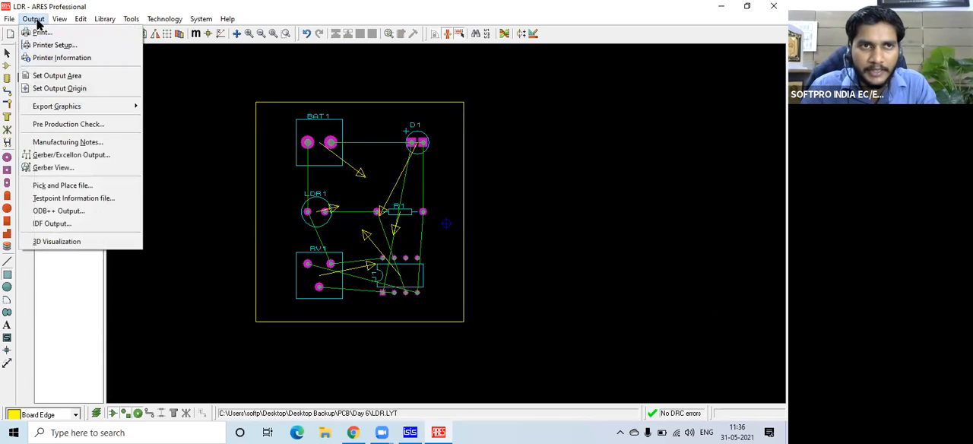
pyautogui.click(74, 241)
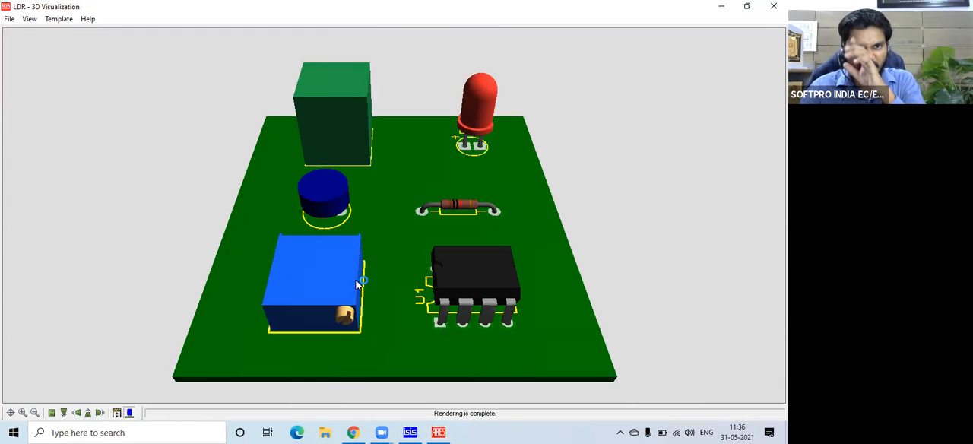
pyautogui.click(381, 232)
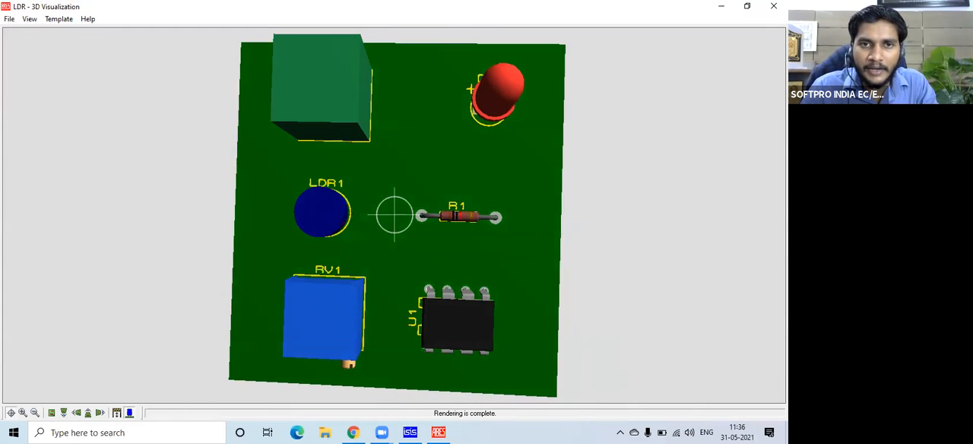
pyautogui.rightClick(360, 275)
pyautogui.click(345, 282)
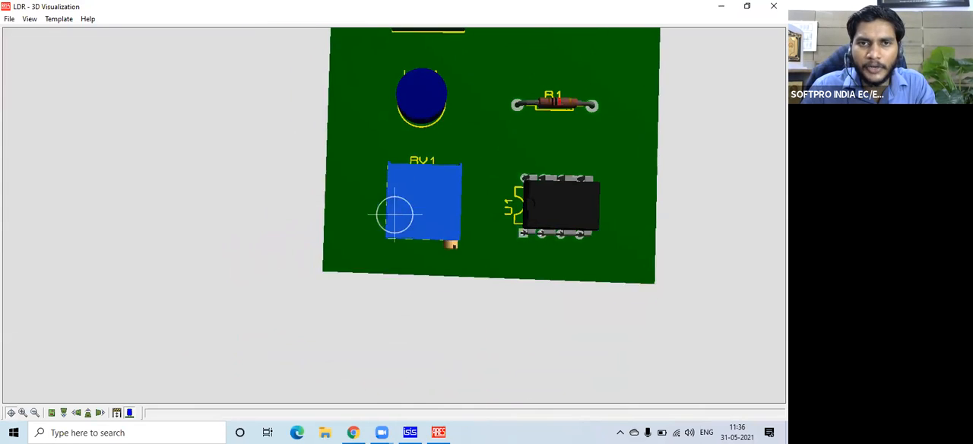
pyautogui.rightClick(383, 186)
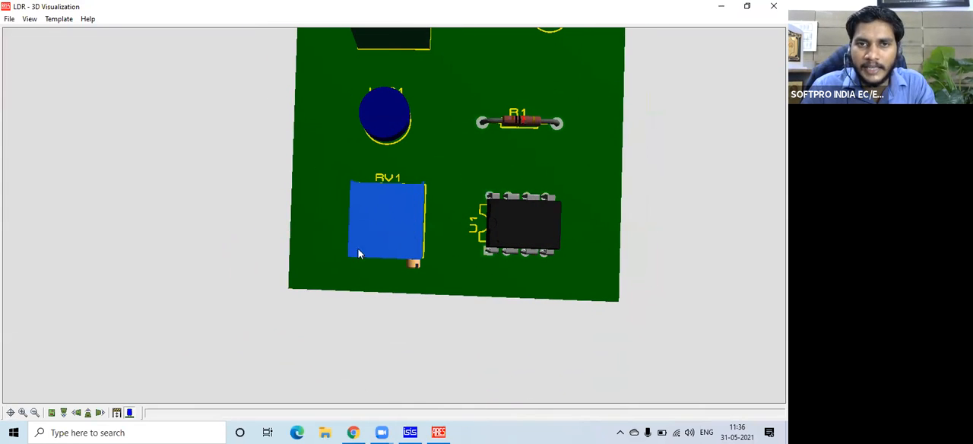
pyautogui.click(391, 224)
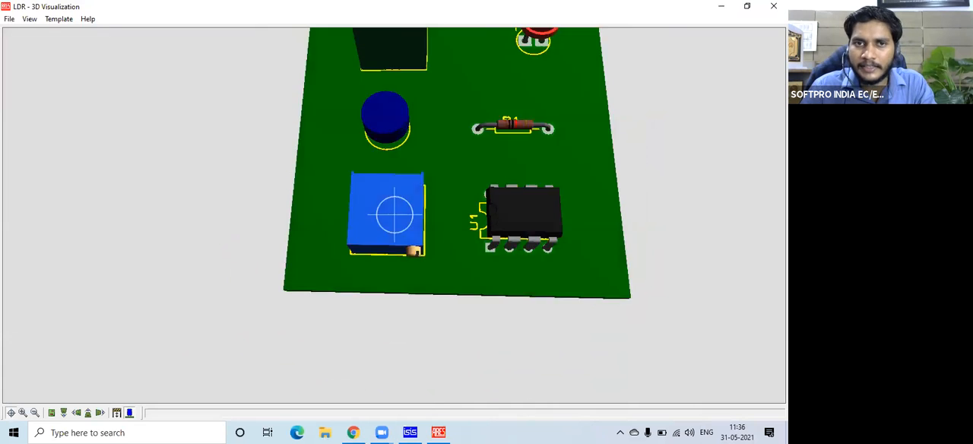
pyautogui.moveTo(395, 215); pyautogui.dragTo(393, 215)
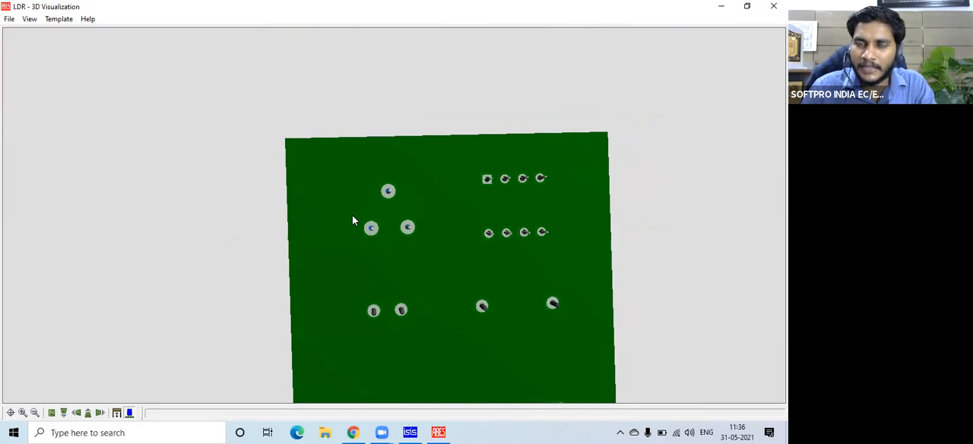
pyautogui.moveTo(394, 215); pyautogui.dragTo(395, 214)
pyautogui.click(477, 196)
pyautogui.rightClick(395, 214)
pyautogui.click(394, 216)
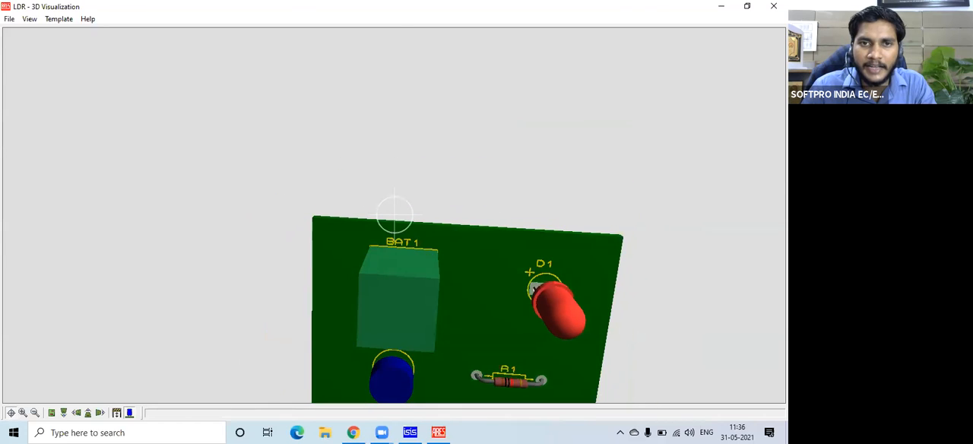
pyautogui.rightClick(395, 214)
pyautogui.click(774, 6)
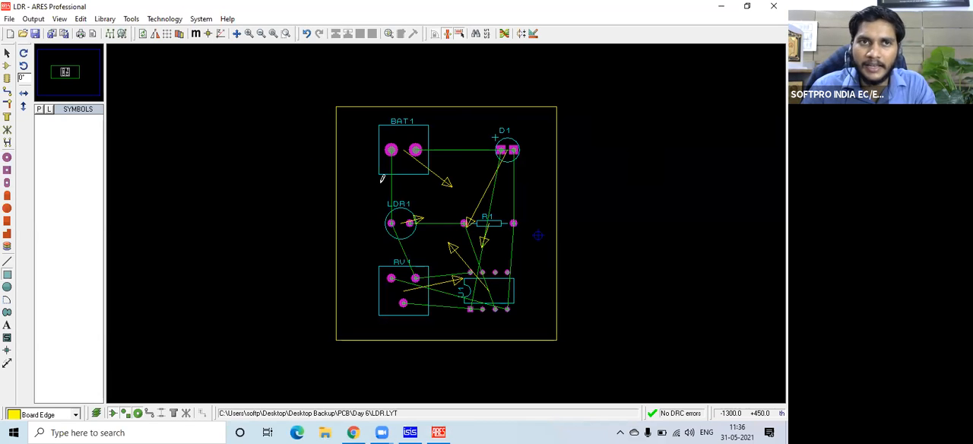
# Review the DEFAULT rule's clearances in the Design Rule Manager and cancel without making changes.
pyautogui.click(167, 20)
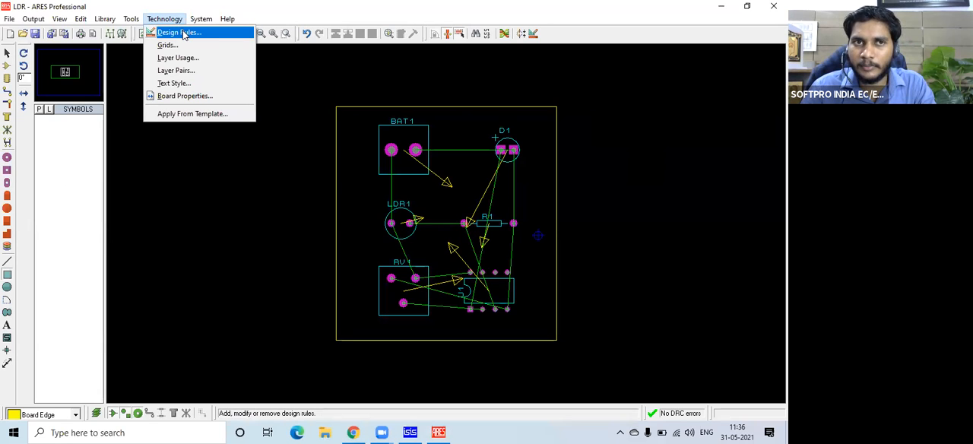
pyautogui.click(183, 33)
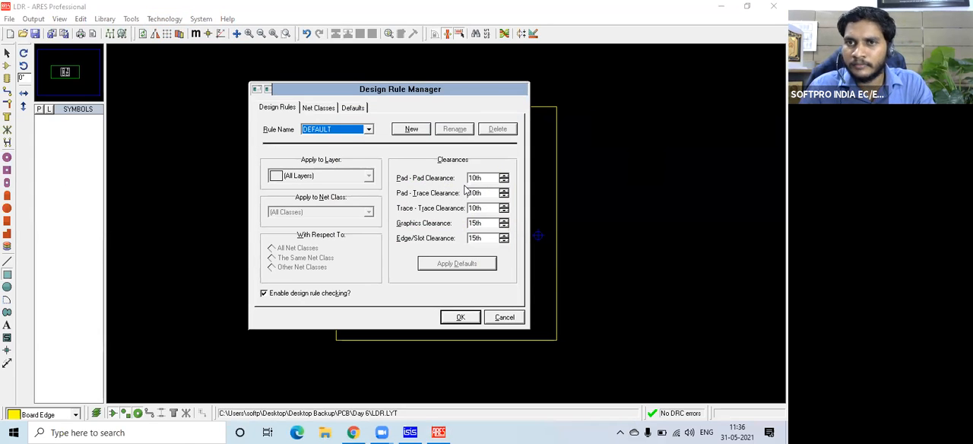
pyautogui.click(503, 317)
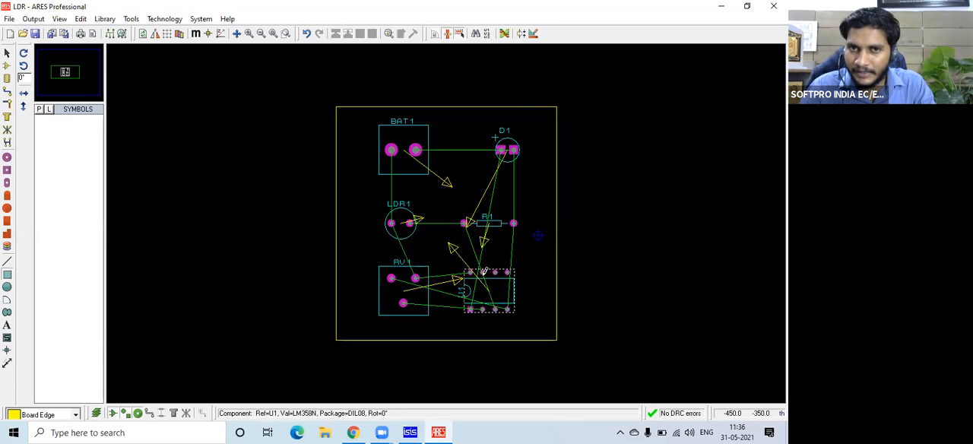
pyautogui.rightClick(494, 267)
pyautogui.click(673, 372)
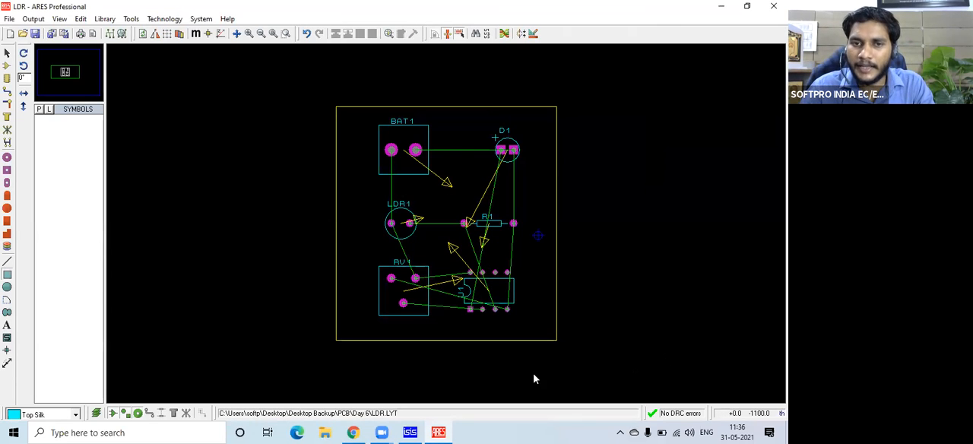
# Switch to ISIS and place a second LM358N op-amp below U1:A in the schematic.
pyautogui.hotkey('alt', 'Tab')
pyautogui.click(547, 224)
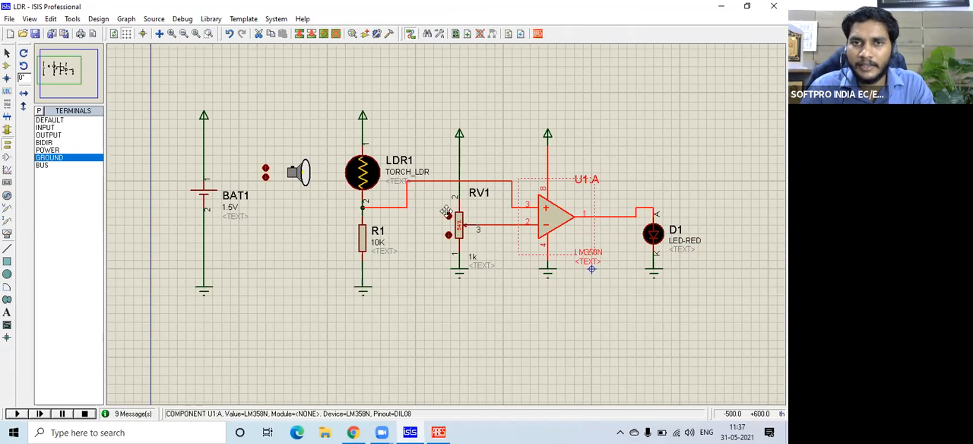
pyautogui.click(8, 66)
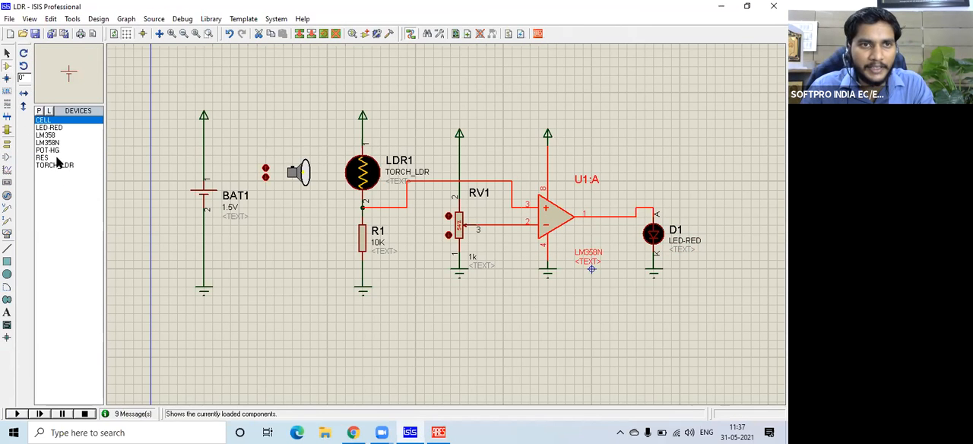
pyautogui.click(53, 142)
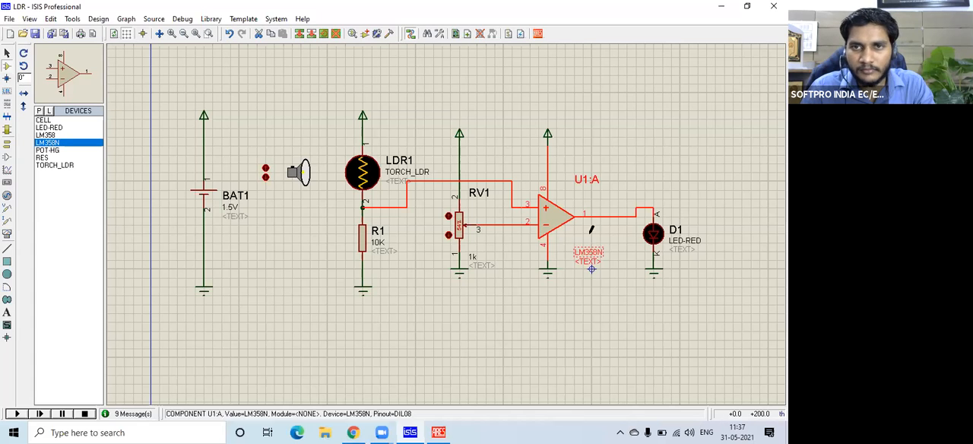
pyautogui.click(631, 216)
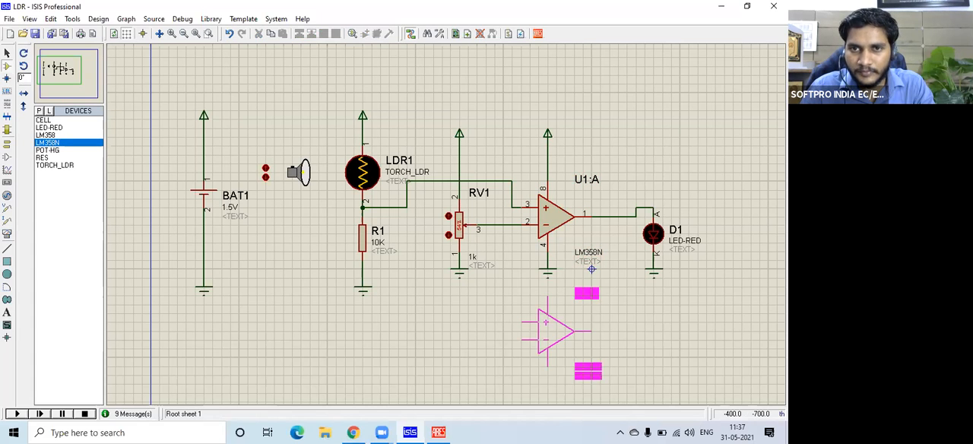
pyautogui.click(545, 322)
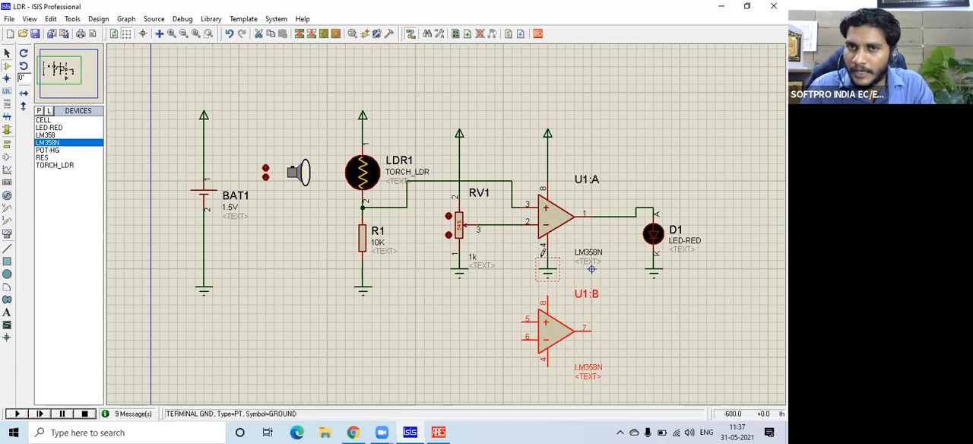
# Place a third LM358N op-amp in the schematic beside U1:B, below the potentiometer RV1.
pyautogui.click(566, 214)
pyautogui.click(555, 345)
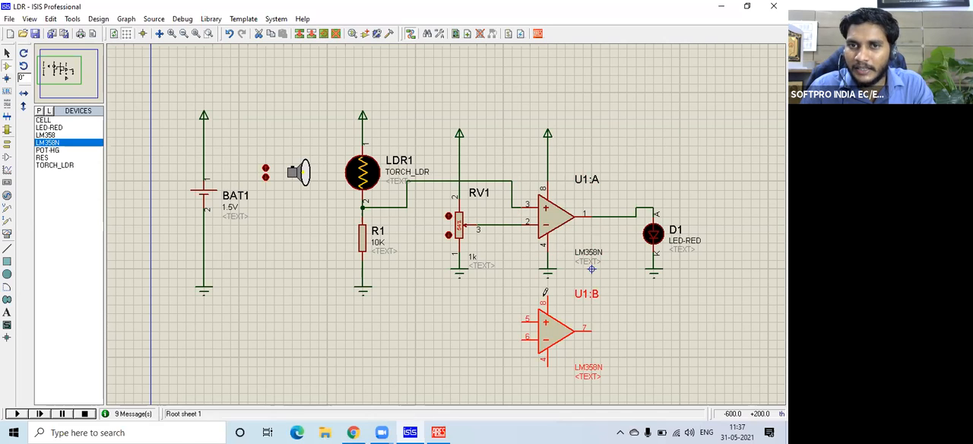
pyautogui.click(444, 333)
pyautogui.click(445, 333)
pyautogui.click(443, 338)
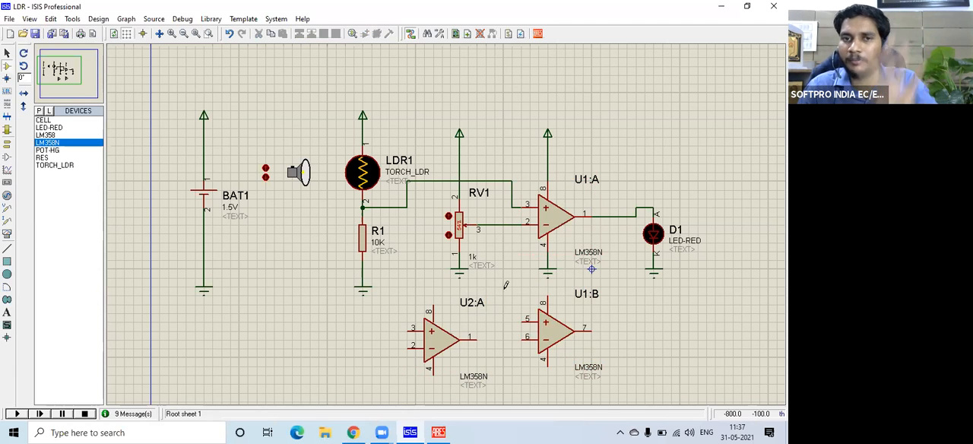
# Delete the two extra LM358N op-amps below the circuit, keeping only U1:A.
pyautogui.click(436, 336)
pyautogui.rightClick(440, 336)
pyautogui.rightClick(441, 336)
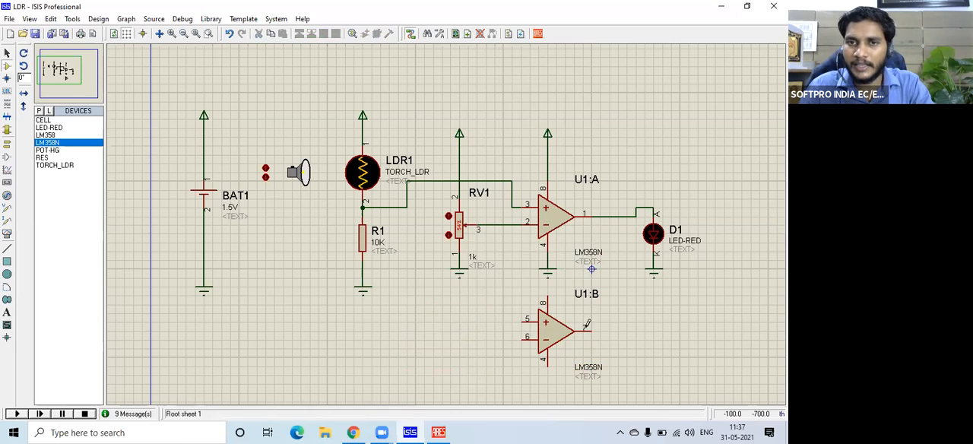
pyautogui.rightClick(553, 327)
pyautogui.rightClick(553, 327)
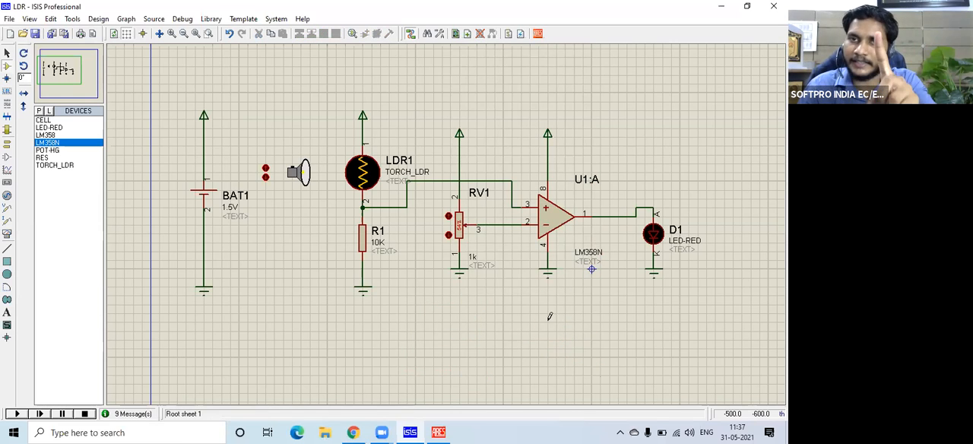
pyautogui.click(545, 230)
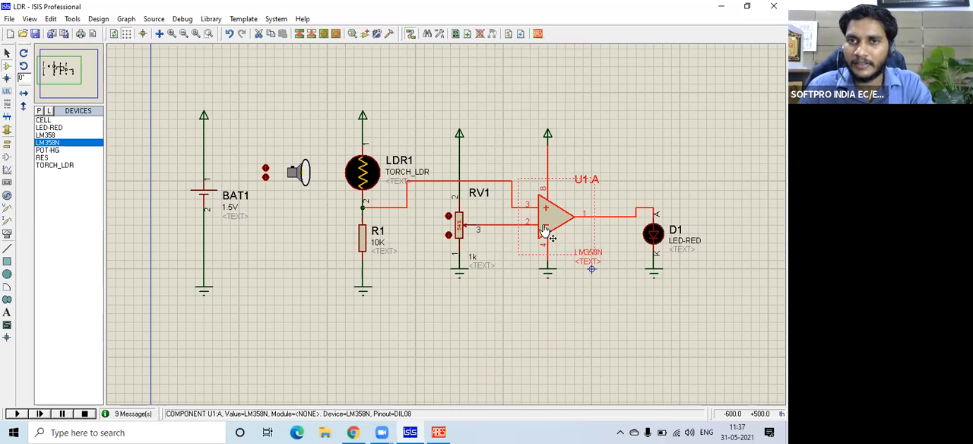
# Switch to ARES and set the DEFAULT design rule's pad-pad, pad-trace, trace-trace and graphics clearances to 20th.
pyautogui.click(440, 432)
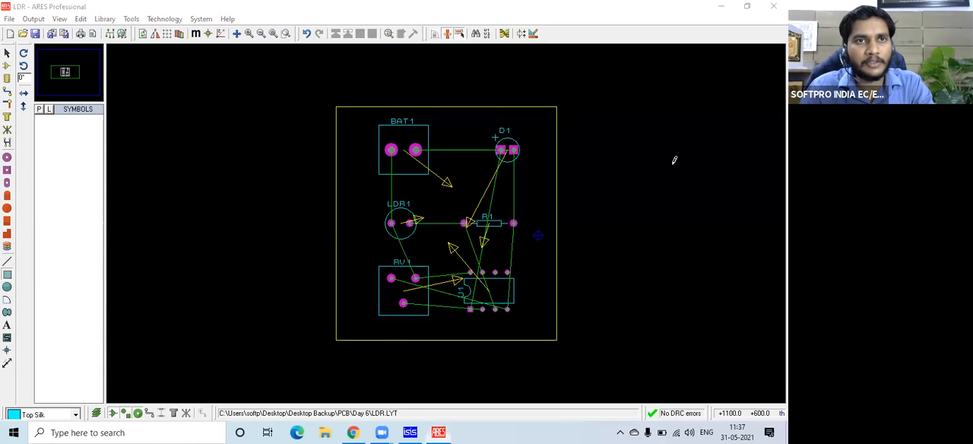
pyautogui.click(164, 18)
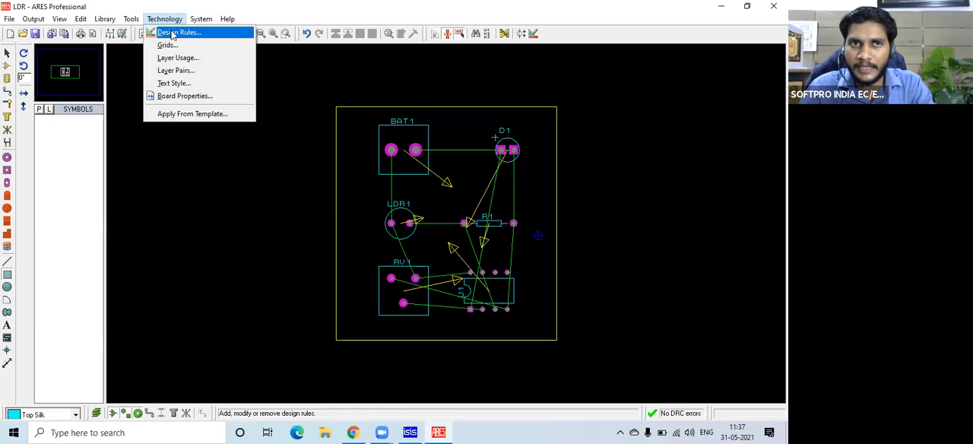
pyautogui.click(174, 33)
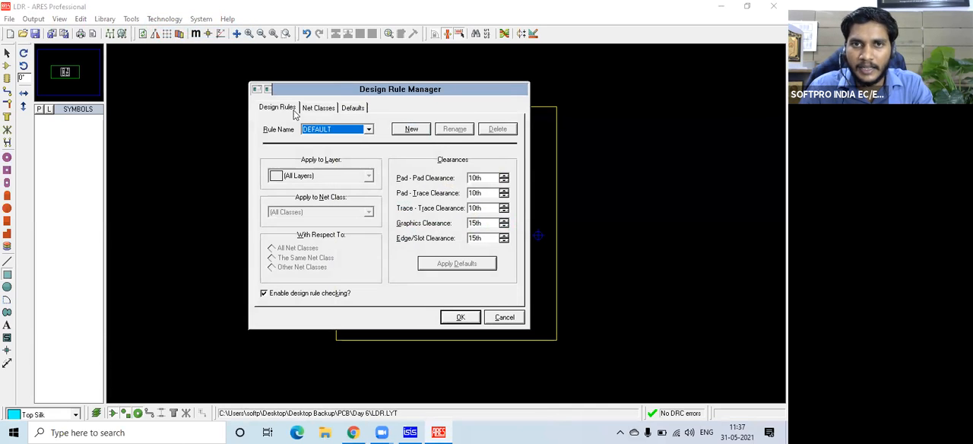
pyautogui.doubleClick(474, 193)
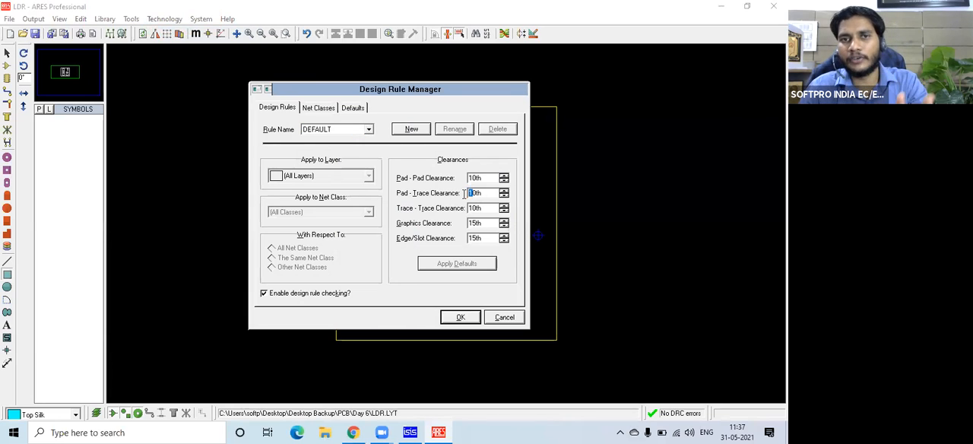
pyautogui.write('20th')
pyautogui.moveTo(472, 177); pyautogui.dragTo(467, 178)
pyautogui.write('2')
pyautogui.write('2')
pyautogui.moveTo(473, 208); pyautogui.dragTo(468, 223)
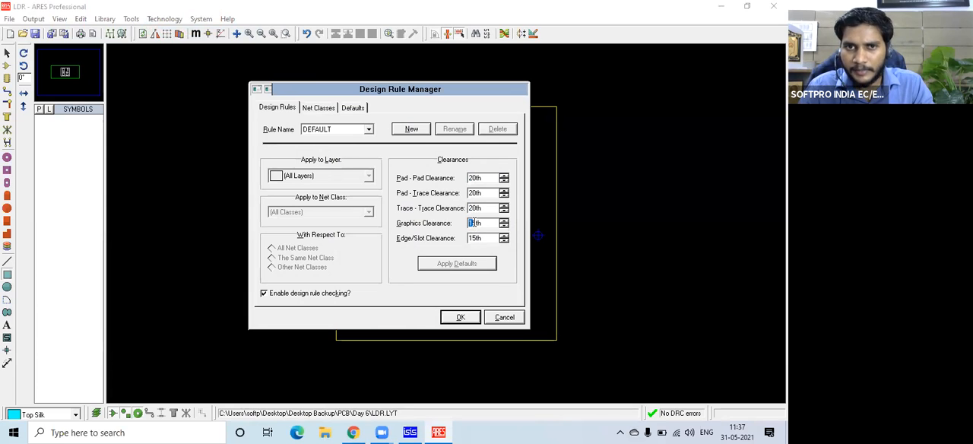
pyautogui.click(476, 223)
pyautogui.moveTo(460, 223); pyautogui.dragTo(477, 223)
pyautogui.write('20')
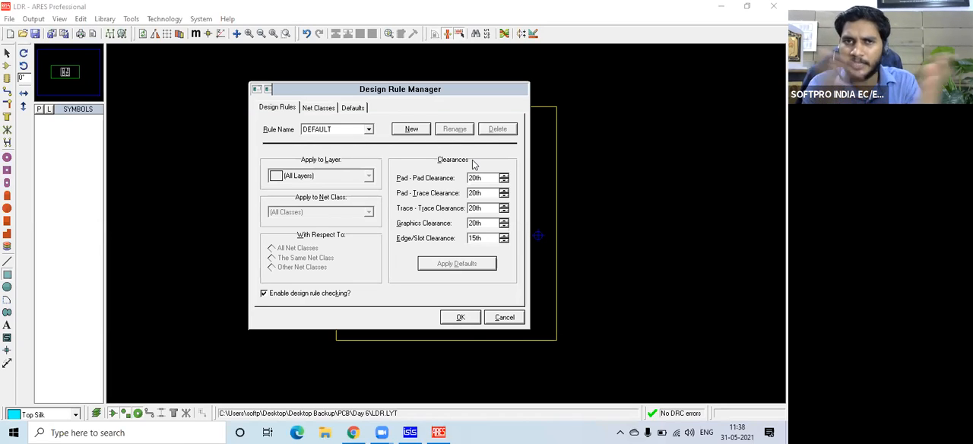
# For the POWER net class, set the trace style to T30 and the Pair 1 horizontal autorouting layer to Bottom Copper.
pyautogui.click(320, 108)
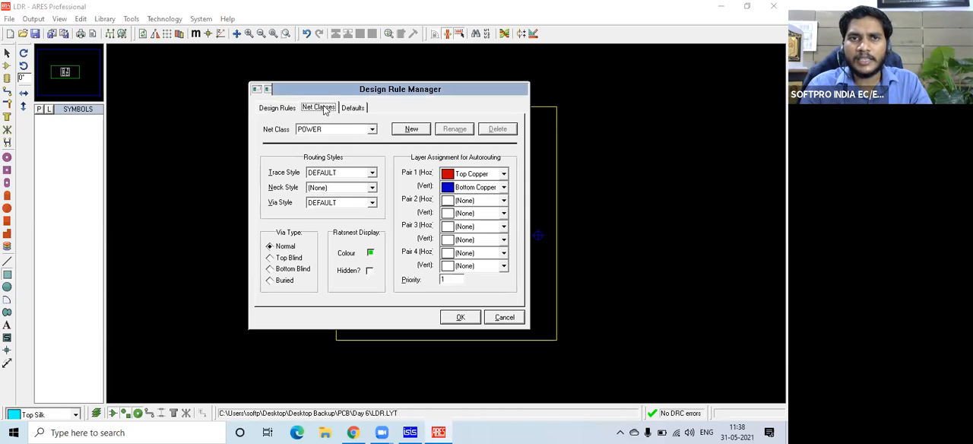
pyautogui.click(372, 129)
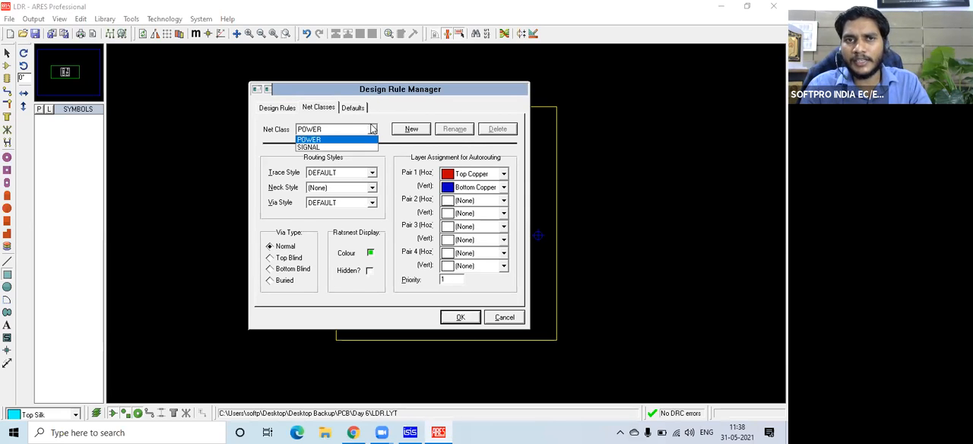
pyautogui.click(371, 129)
pyautogui.click(372, 130)
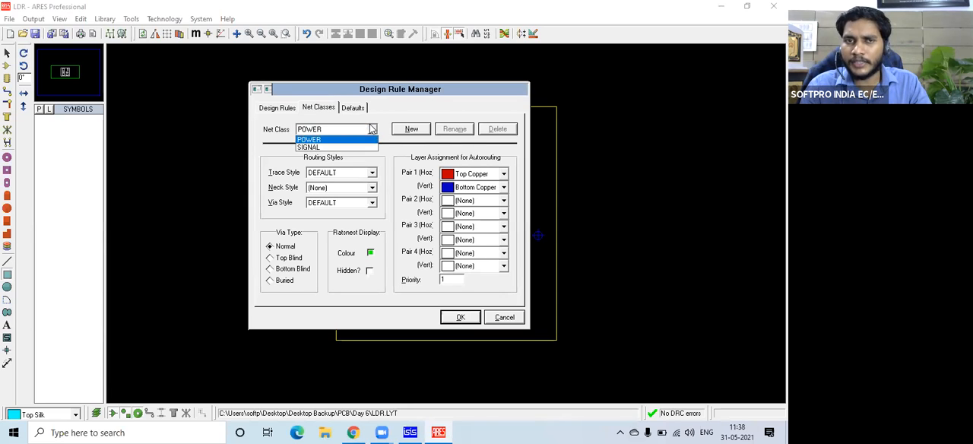
pyautogui.click(371, 129)
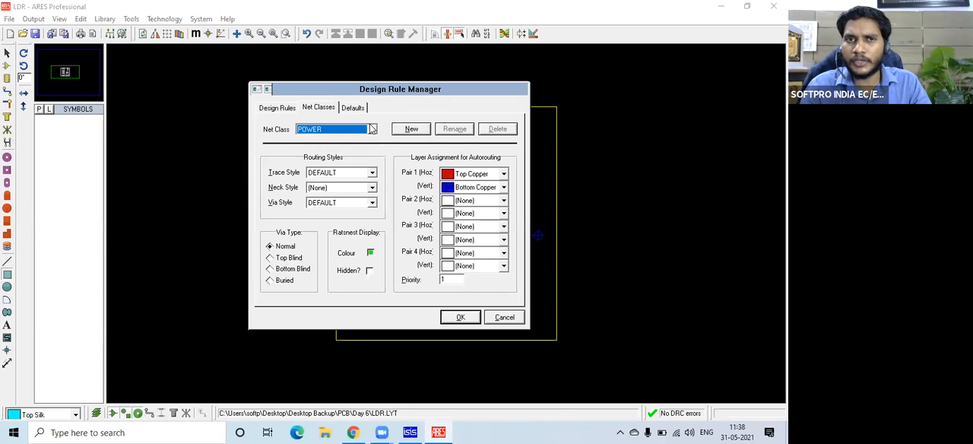
pyautogui.click(371, 173)
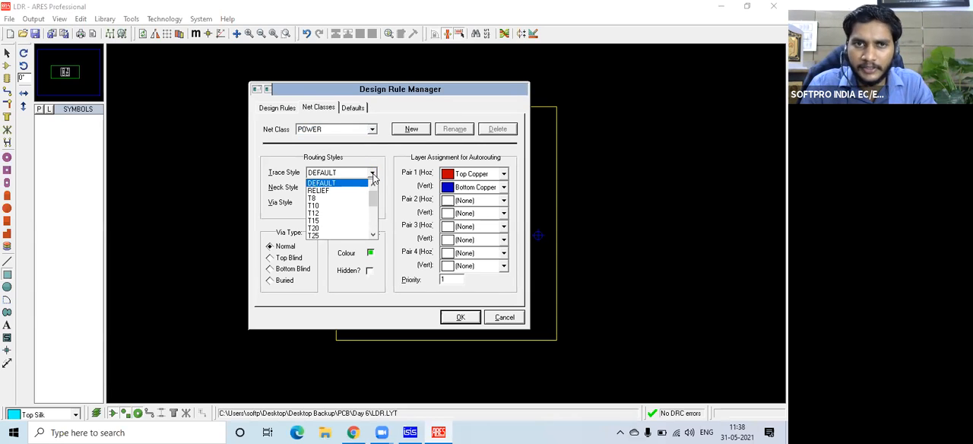
pyautogui.scroll(-1, 365, 202)
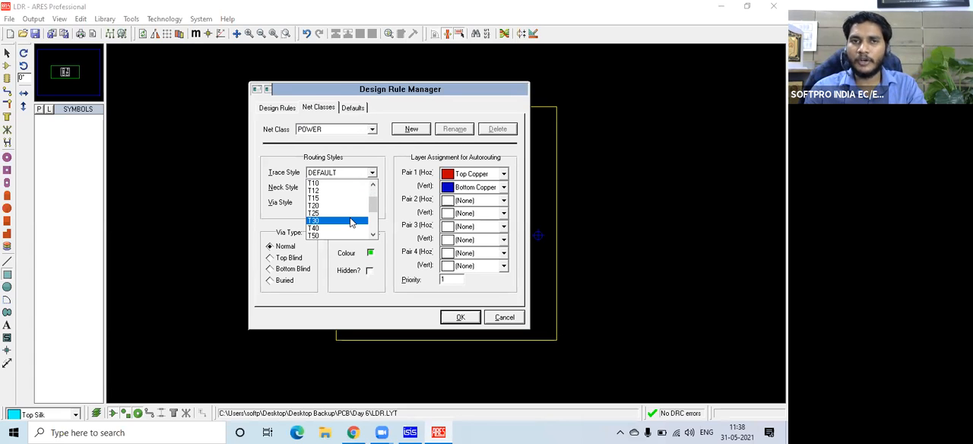
pyautogui.click(349, 221)
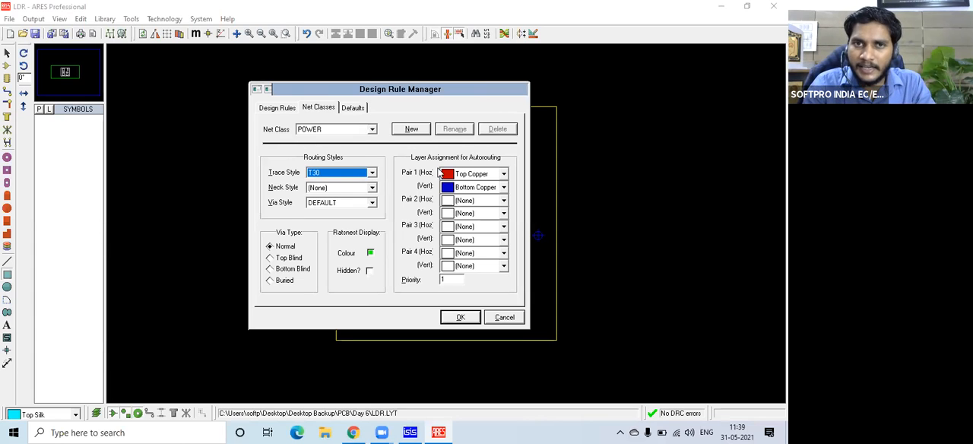
pyautogui.click(503, 173)
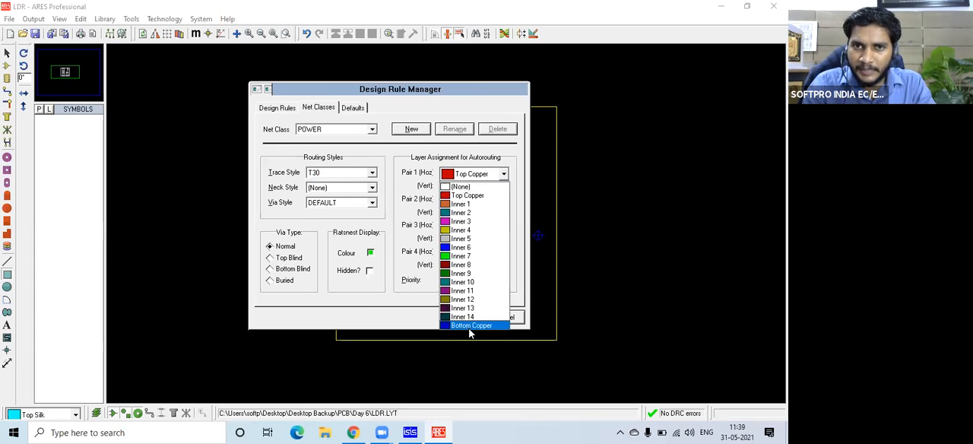
pyautogui.click(469, 326)
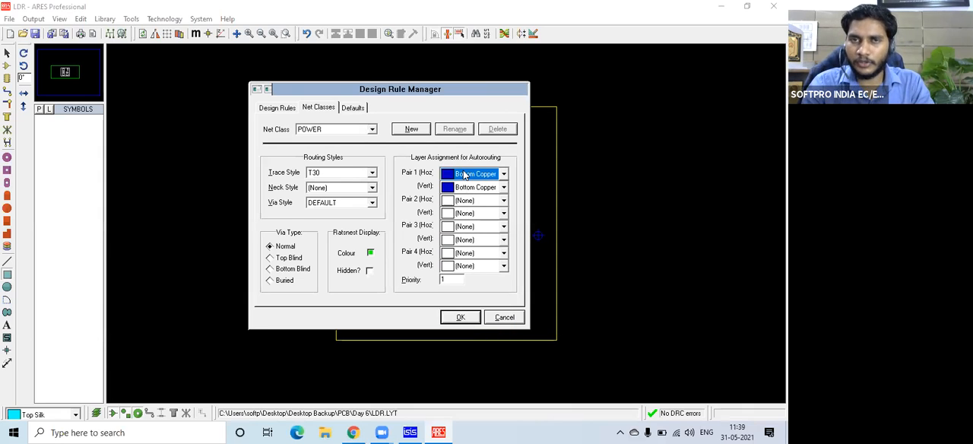
# Give the SIGNAL net class trace style T30 and Bottom Copper as its Pair 1 horizontal layer, and apply the design rule changes.
pyautogui.click(372, 129)
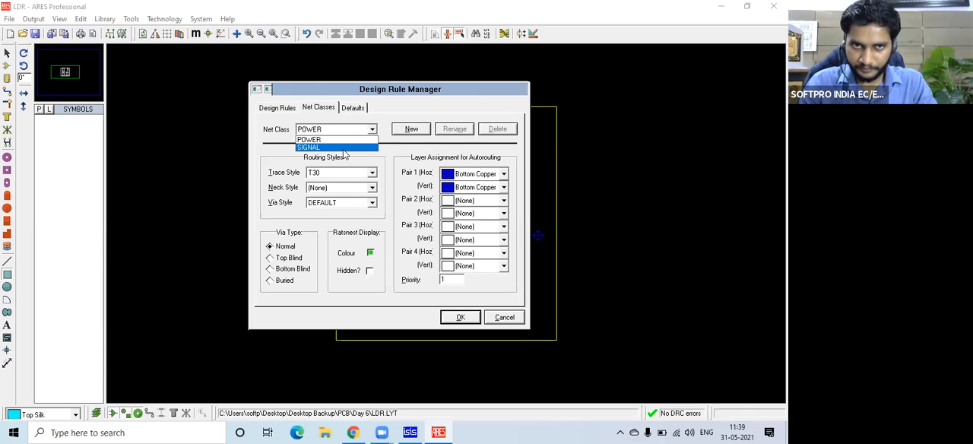
pyautogui.click(344, 149)
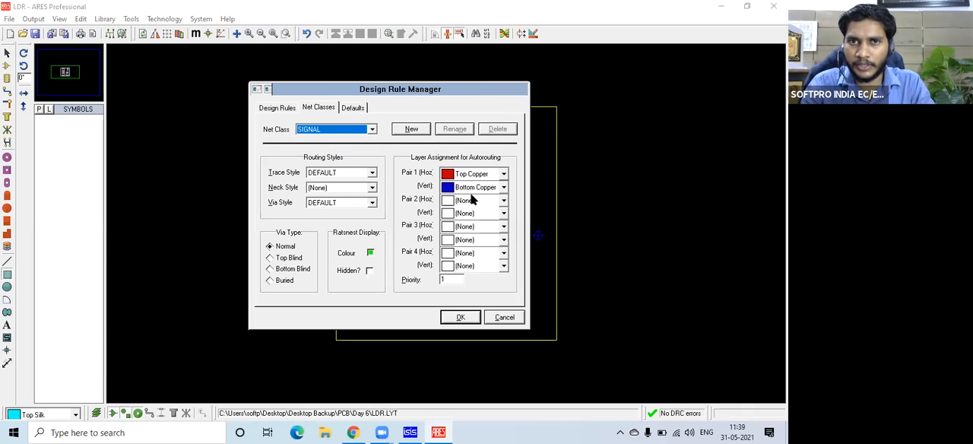
pyautogui.click(373, 172)
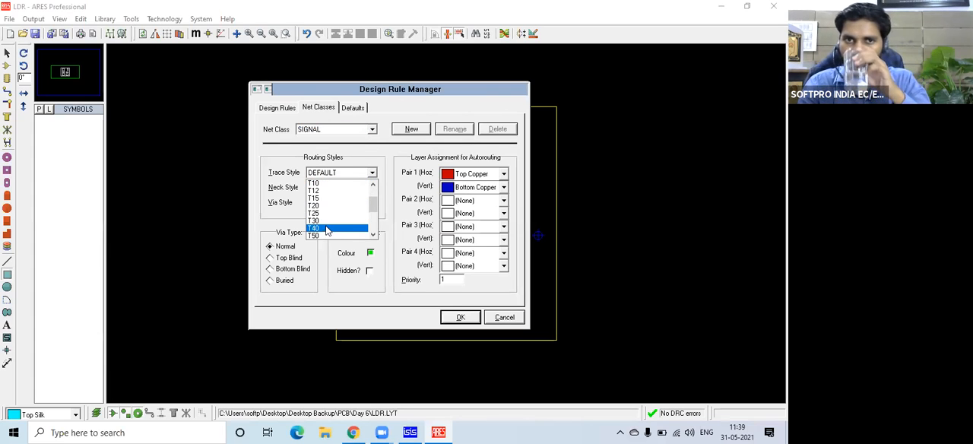
pyautogui.click(325, 221)
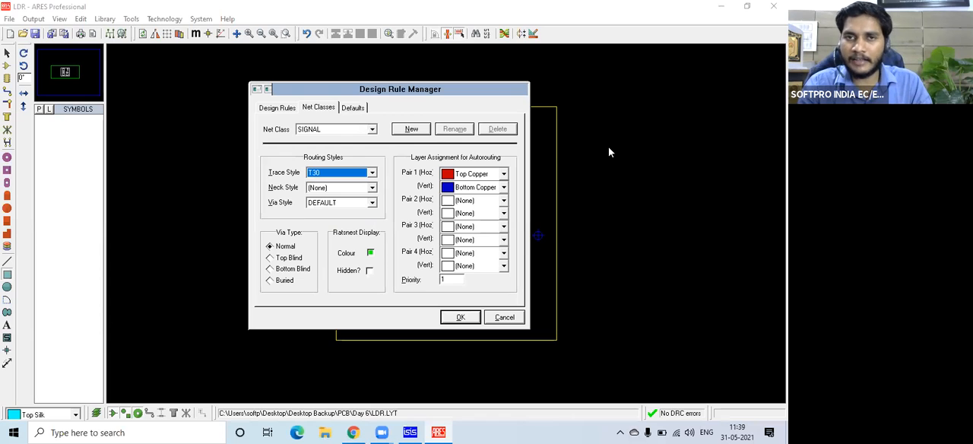
pyautogui.click(504, 174)
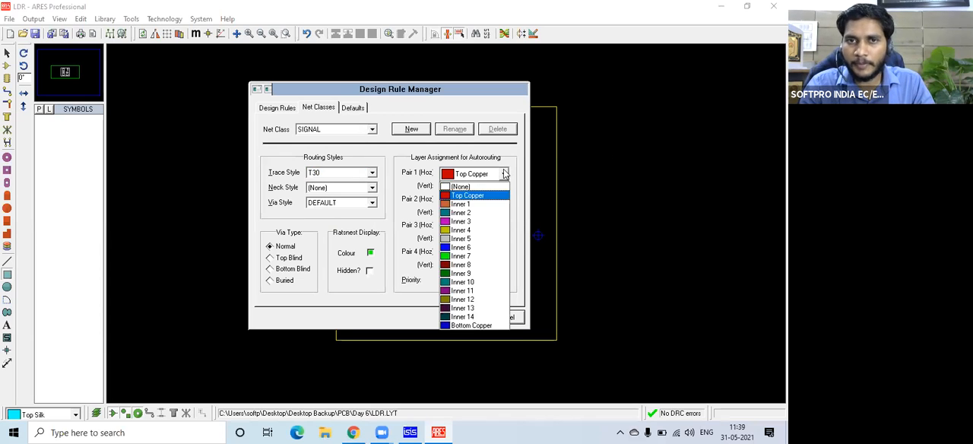
pyautogui.click(471, 325)
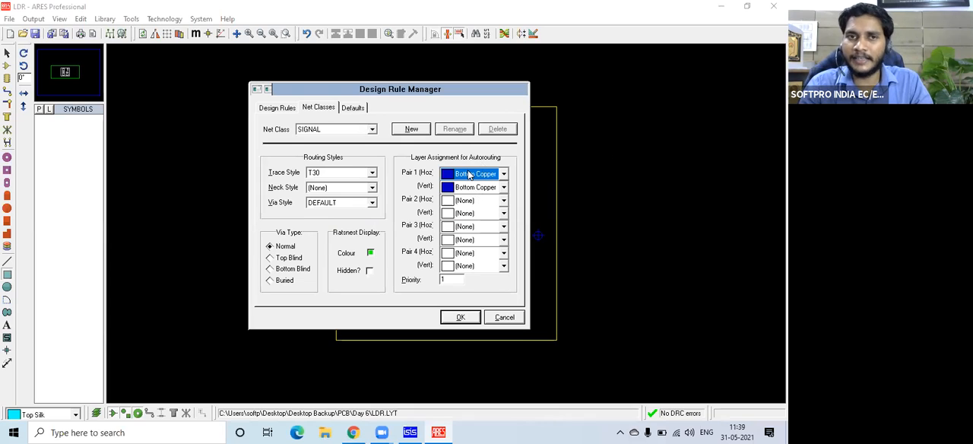
pyautogui.click(372, 129)
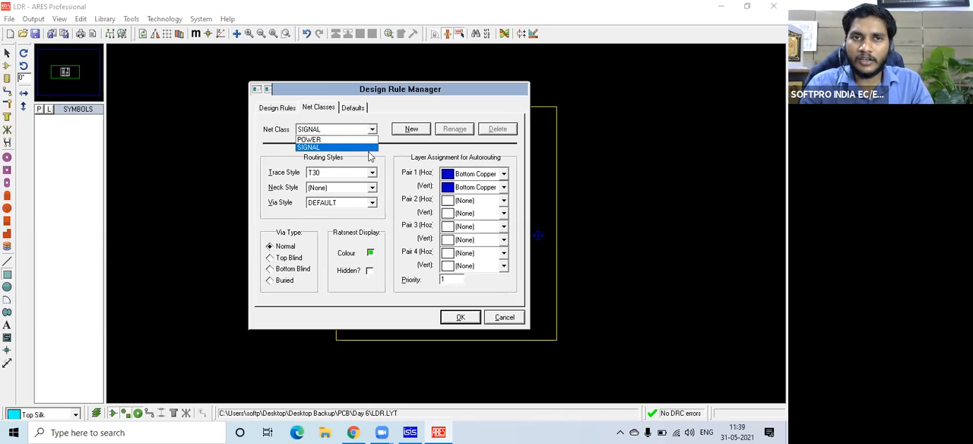
pyautogui.click(357, 140)
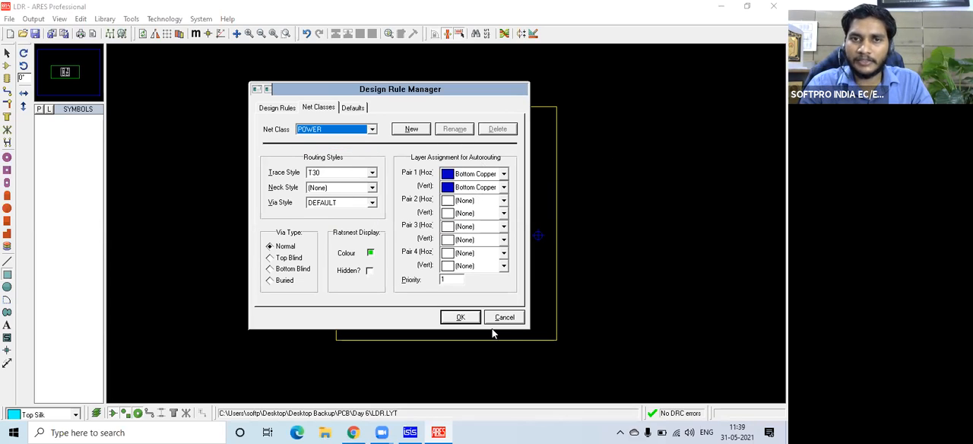
pyautogui.click(460, 316)
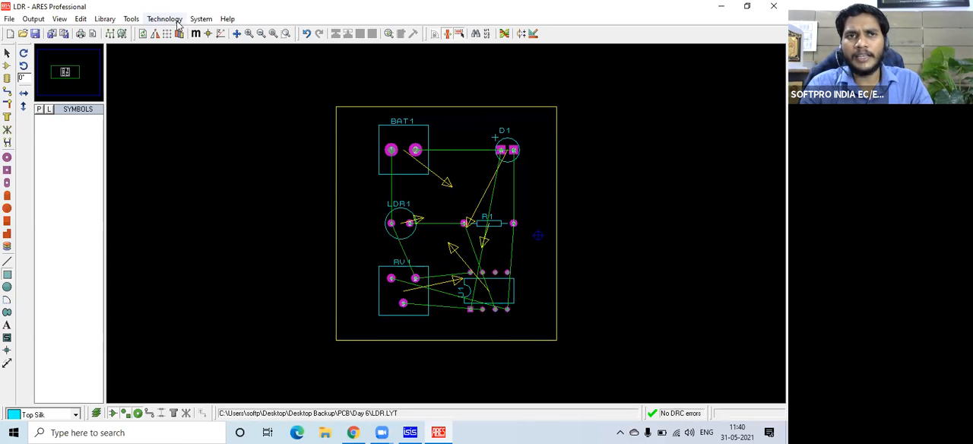
# Run the Auto Router on the board's ratsnest connections.
pyautogui.click(131, 20)
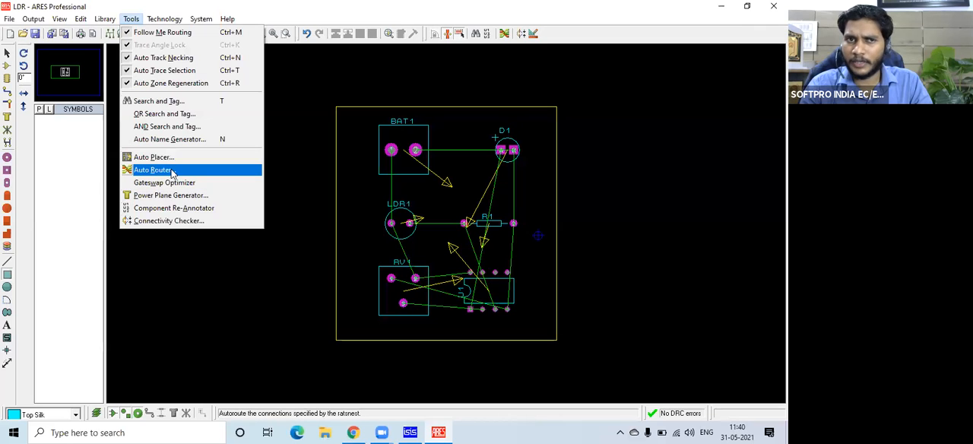
pyautogui.click(172, 171)
pyautogui.click(487, 119)
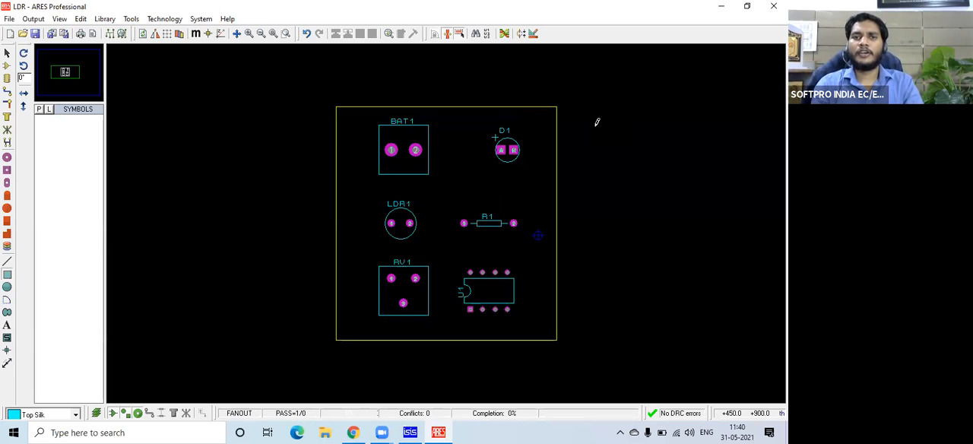
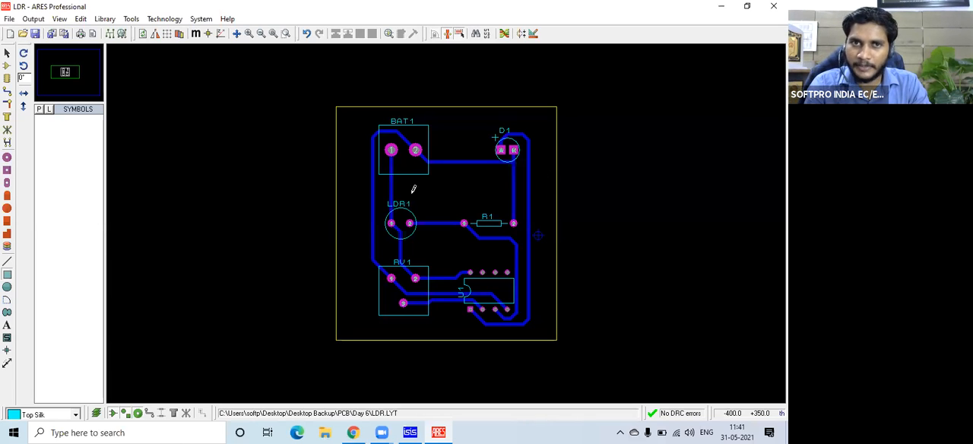
# Inspect the routed board in the 3D visualization from an angle and from above, then close that view.
pyautogui.click(62, 76)
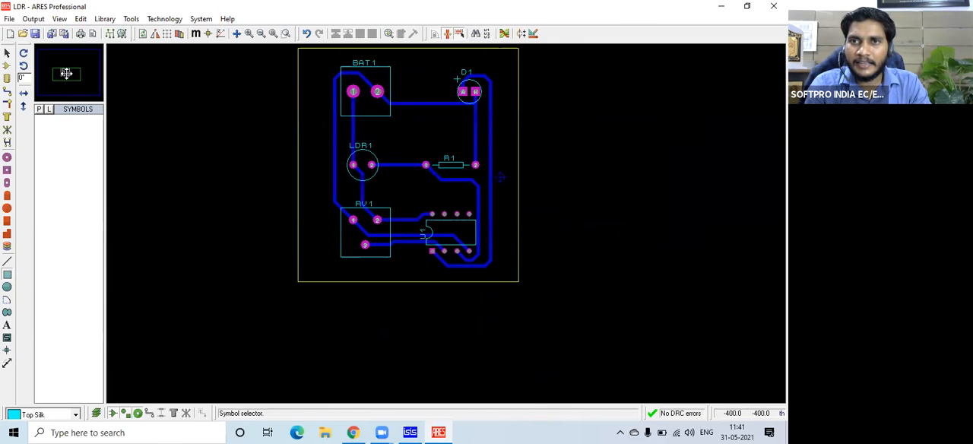
pyautogui.click(65, 72)
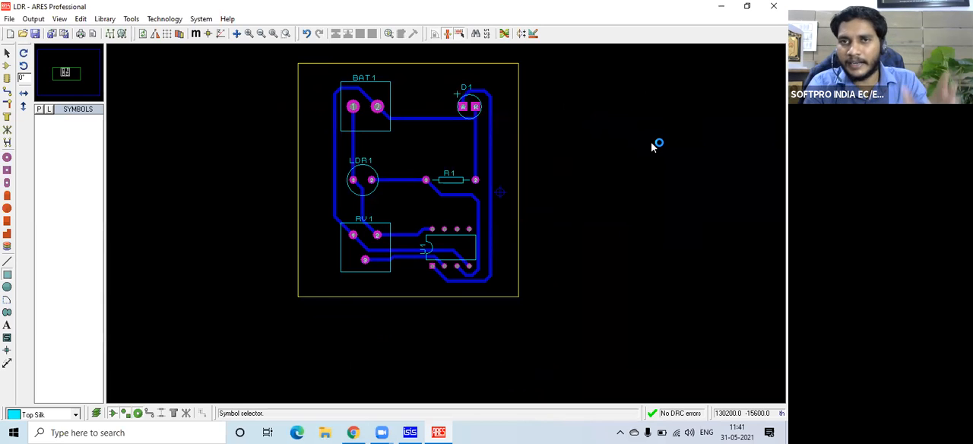
pyautogui.click(32, 19)
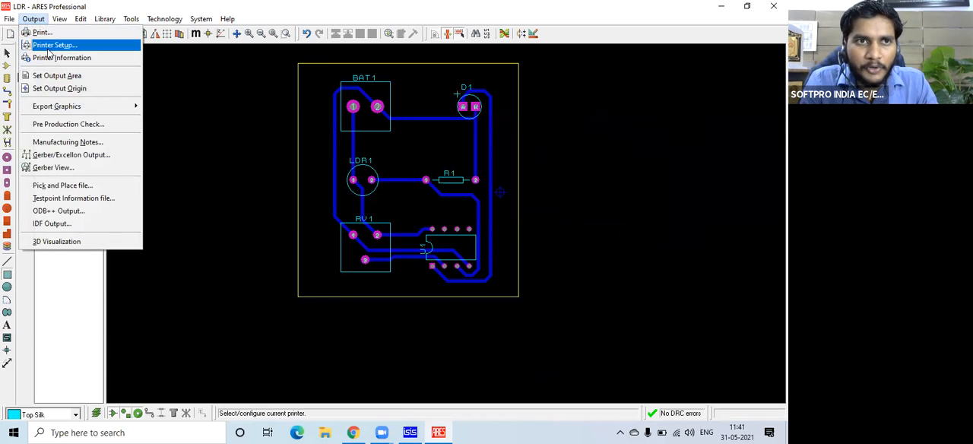
pyautogui.click(54, 243)
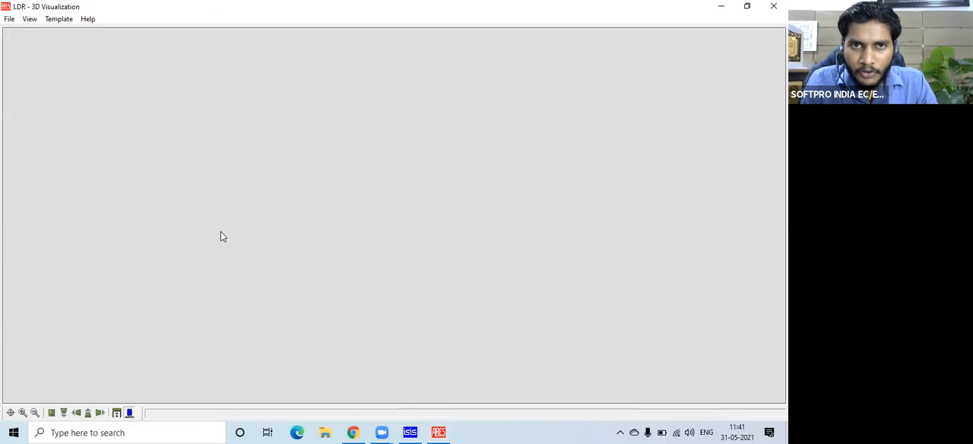
pyautogui.click(347, 289)
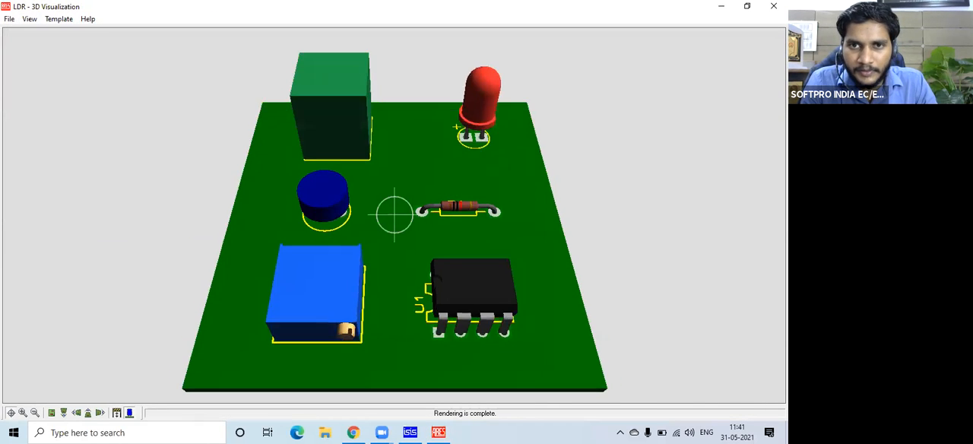
pyautogui.click(416, 154)
pyautogui.click(394, 214)
pyautogui.click(394, 214)
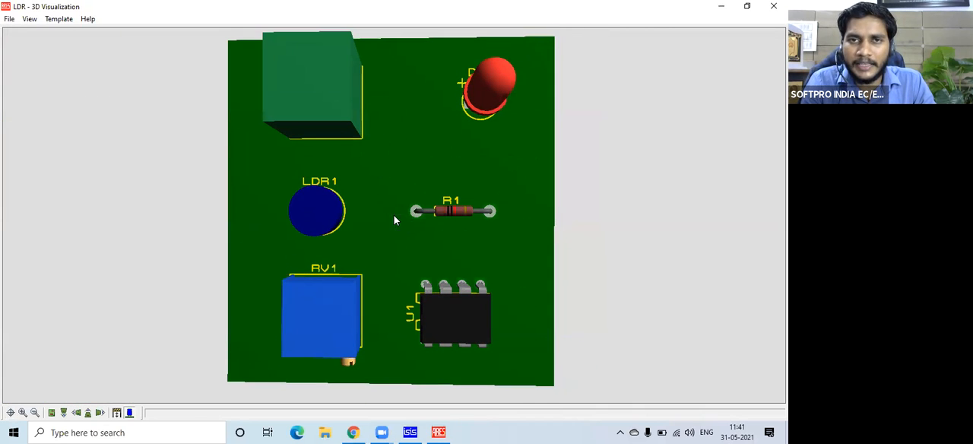
pyautogui.click(773, 6)
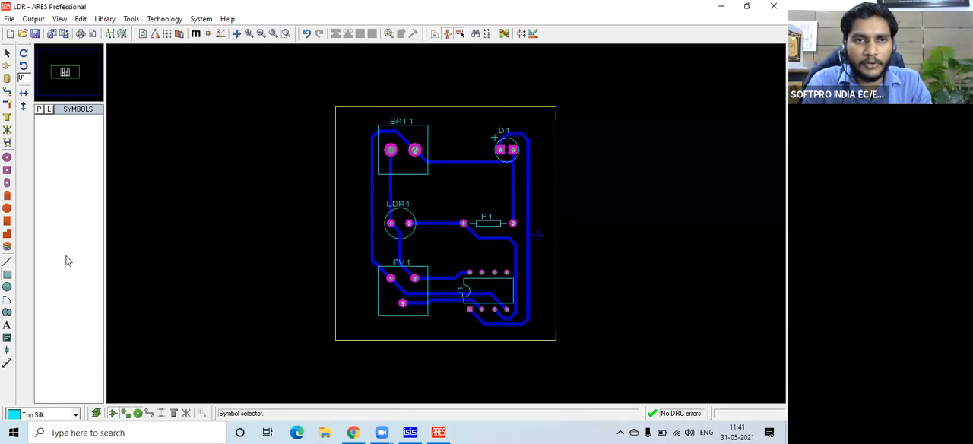
# Draw a small circle outside the board outline and change its layer from Top Silk to Board Edge.
pyautogui.click(6, 287)
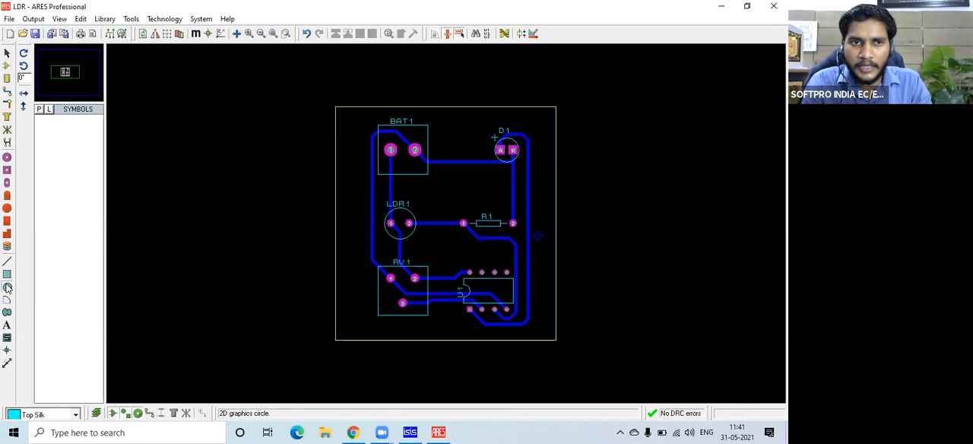
pyautogui.moveTo(237, 199); pyautogui.dragTo(245, 200)
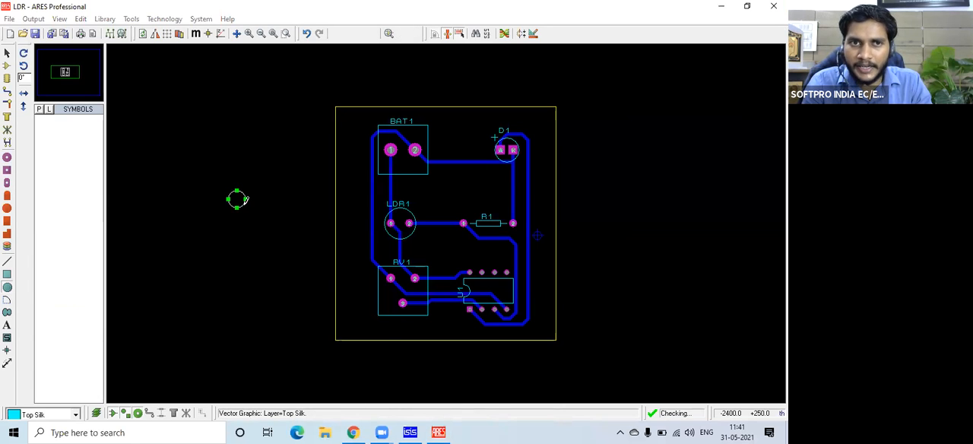
pyautogui.rightClick(244, 200)
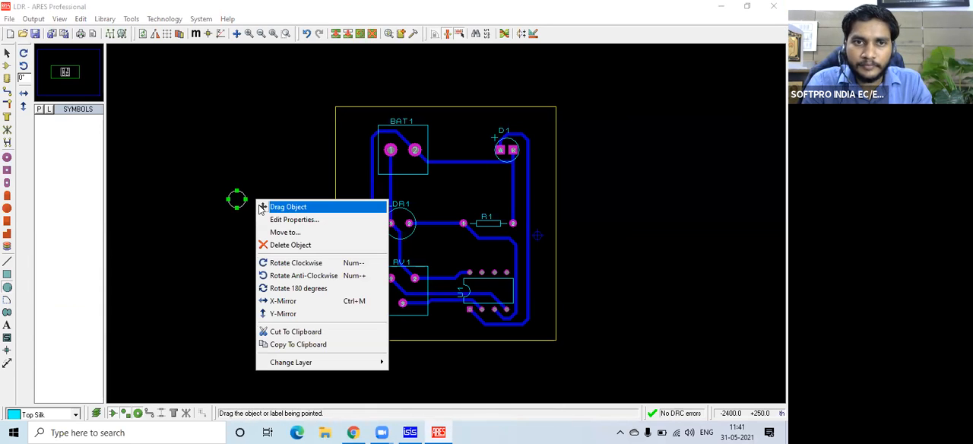
pyautogui.moveTo(378, 363)
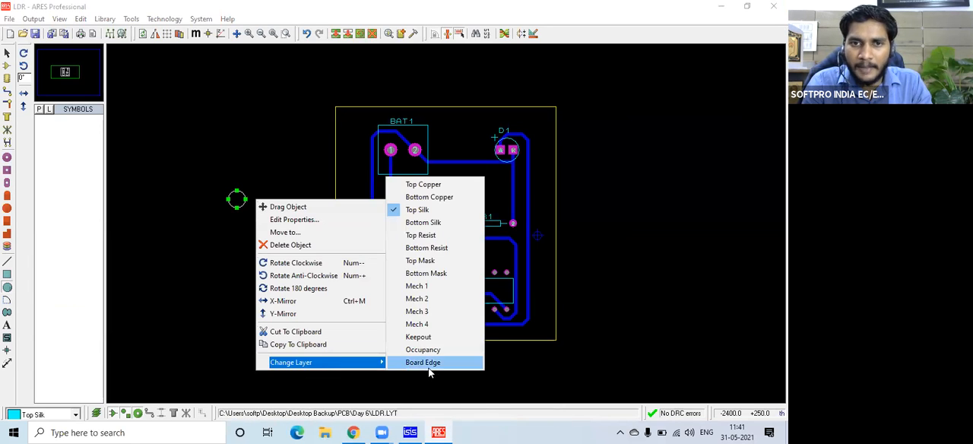
pyautogui.click(434, 367)
pyautogui.click(269, 243)
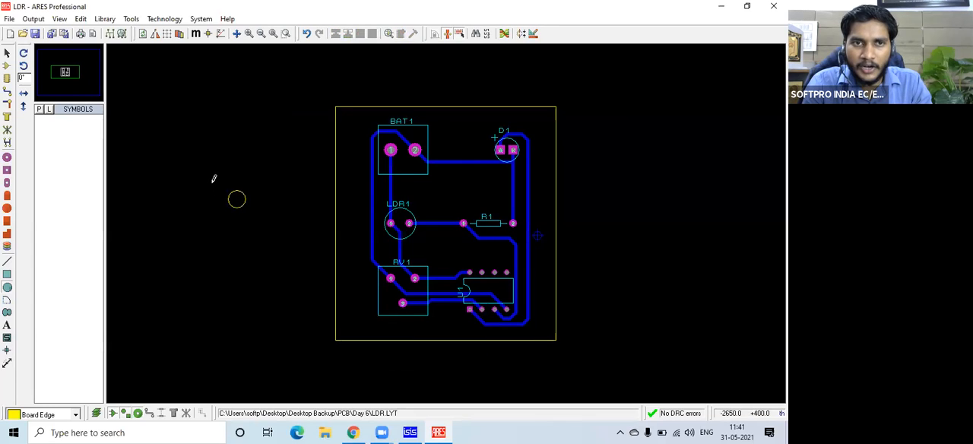
# Block-copy the board-edge circle into all four corners of the board as mounting holes.
pyautogui.click(7, 53)
pyautogui.moveTo(215, 177); pyautogui.dragTo(262, 228)
pyautogui.rightClick(243, 201)
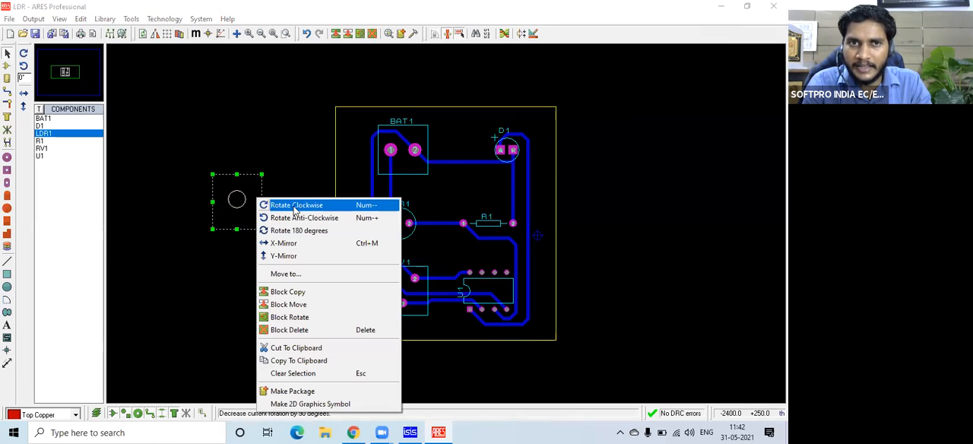
pyautogui.click(301, 293)
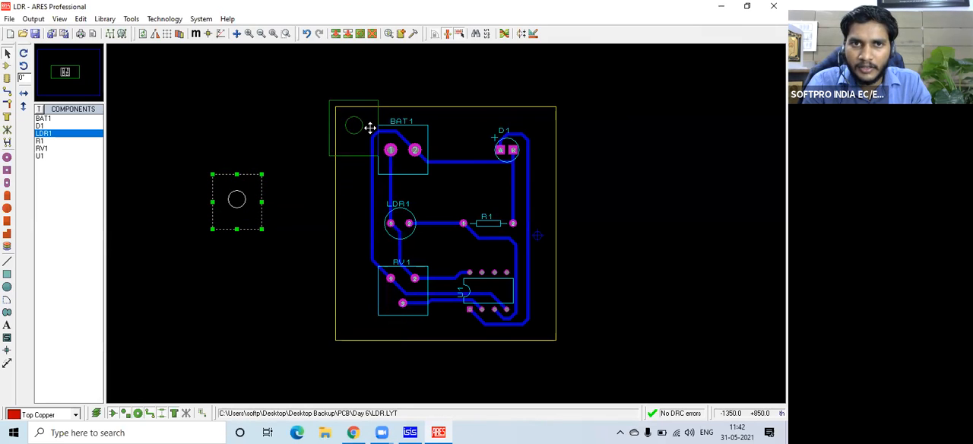
pyautogui.click(370, 128)
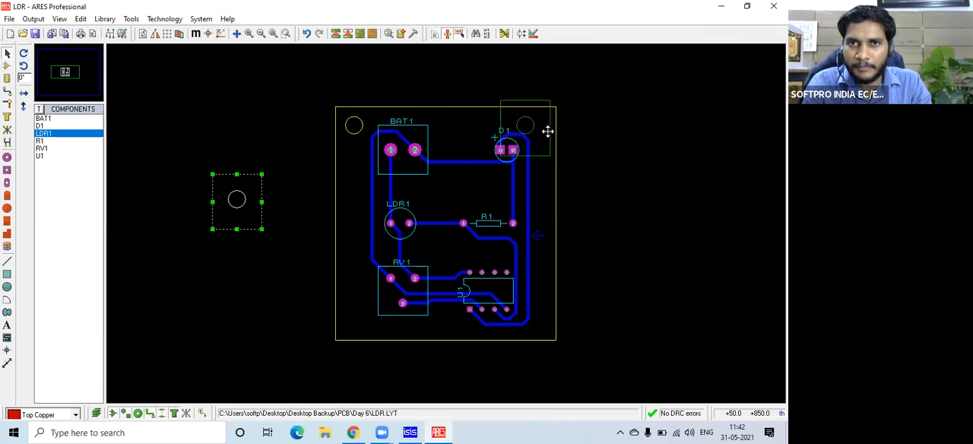
pyautogui.click(555, 132)
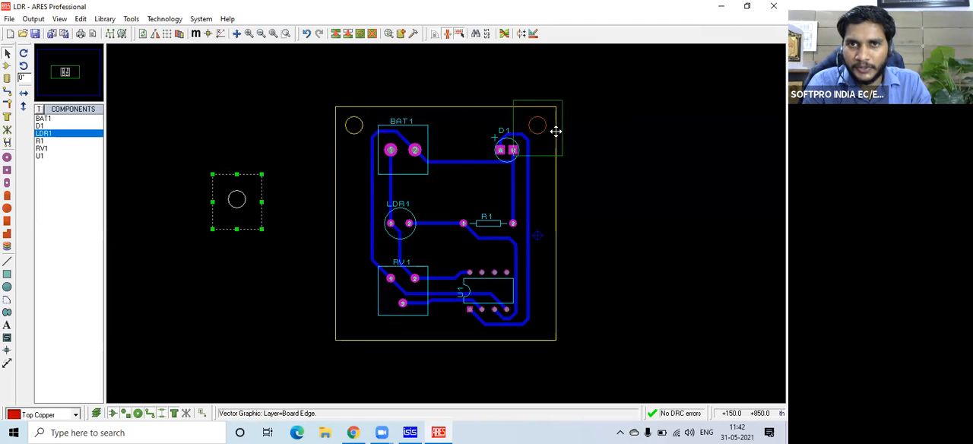
pyautogui.click(372, 328)
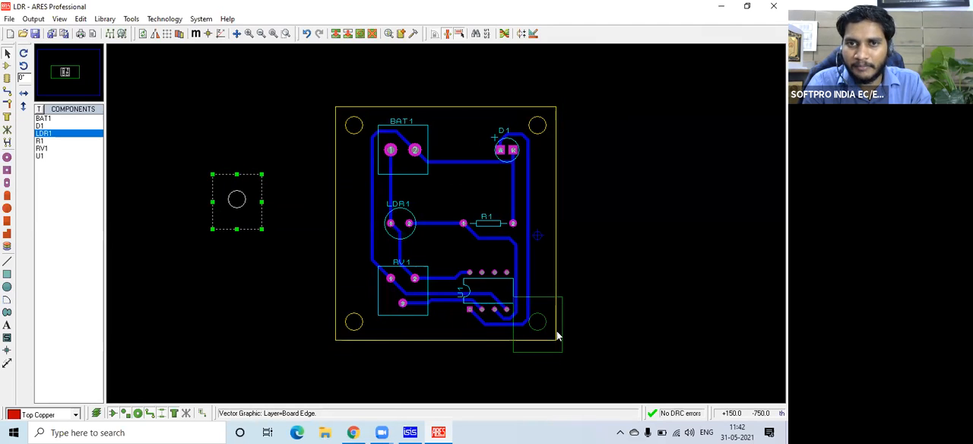
pyautogui.click(555, 330)
pyautogui.click(392, 242)
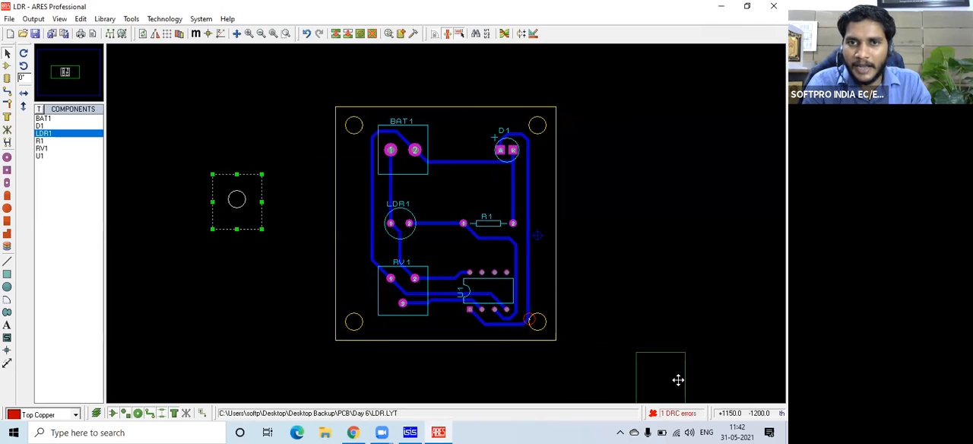
pyautogui.rightClick(660, 354)
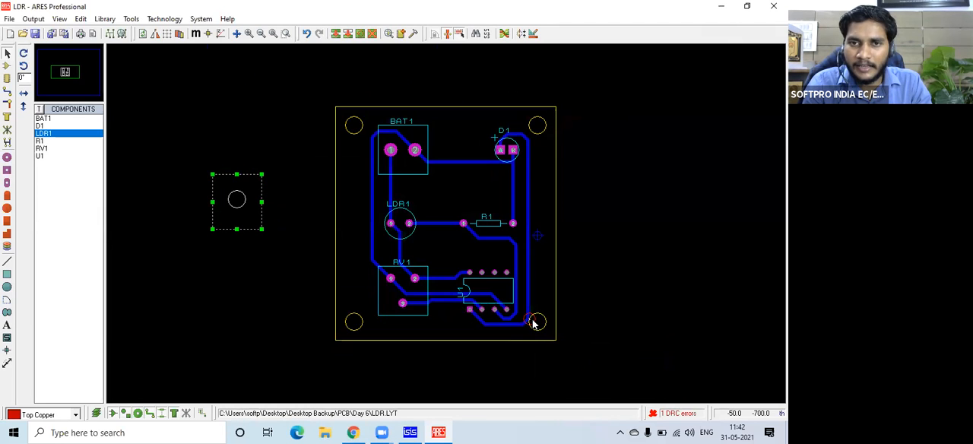
# Try to move the bend of the U1 pin 1 trace away from the adjacent corner mounting hole.
pyautogui.scroll(2, 532, 324)
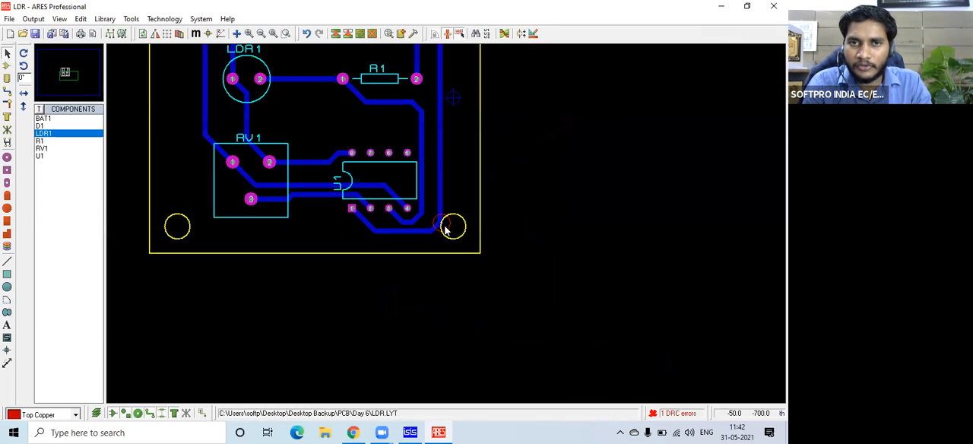
pyautogui.click(249, 33)
pyautogui.click(249, 33)
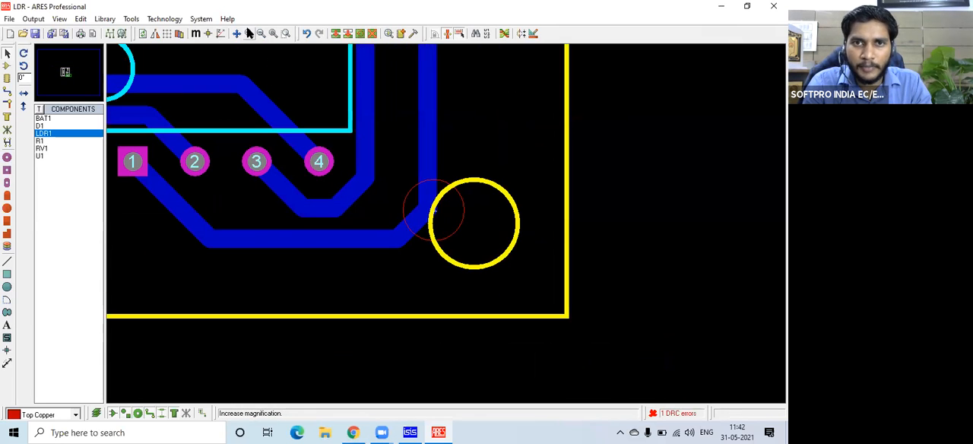
pyautogui.rightClick(410, 228)
pyautogui.click(409, 225)
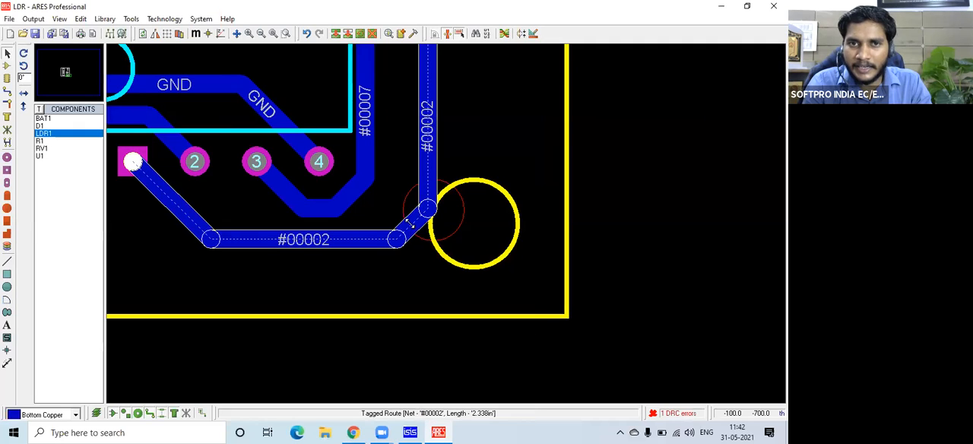
pyautogui.moveTo(408, 221)
pyautogui.mouseDown()
pyautogui.moveTo(388, 200)
pyautogui.moveTo(407, 219)
pyautogui.mouseUp()
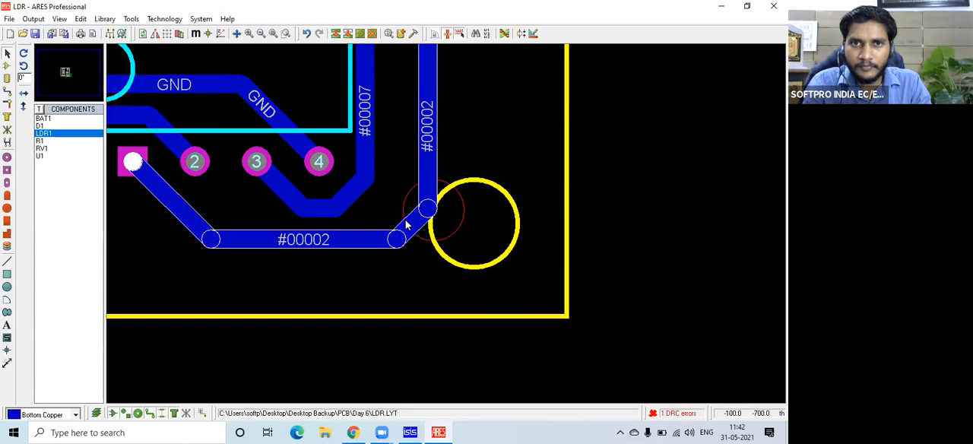
# Delete the traces from D1 to U1 pin 1, from D1 to R1, and from BAT1 pin 2 to D1.
pyautogui.scroll(-3, 401, 226)
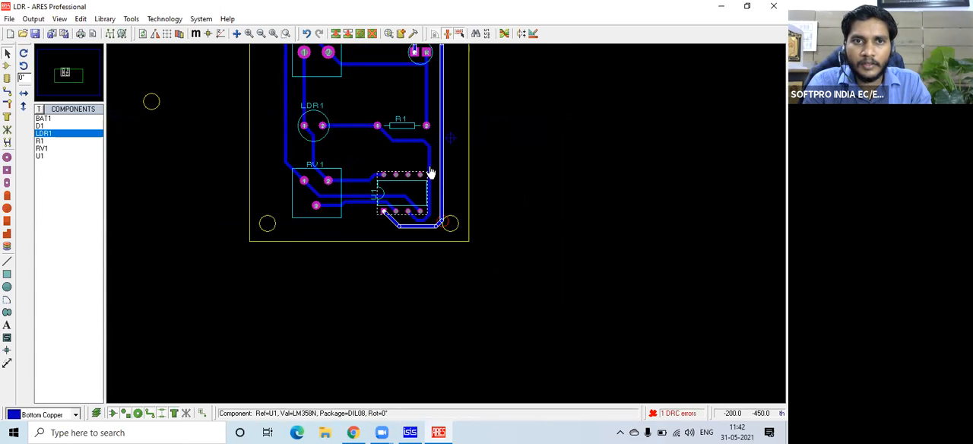
pyautogui.scroll(-1, 430, 183)
pyautogui.scroll(2, 445, 228)
pyautogui.scroll(-1, 450, 250)
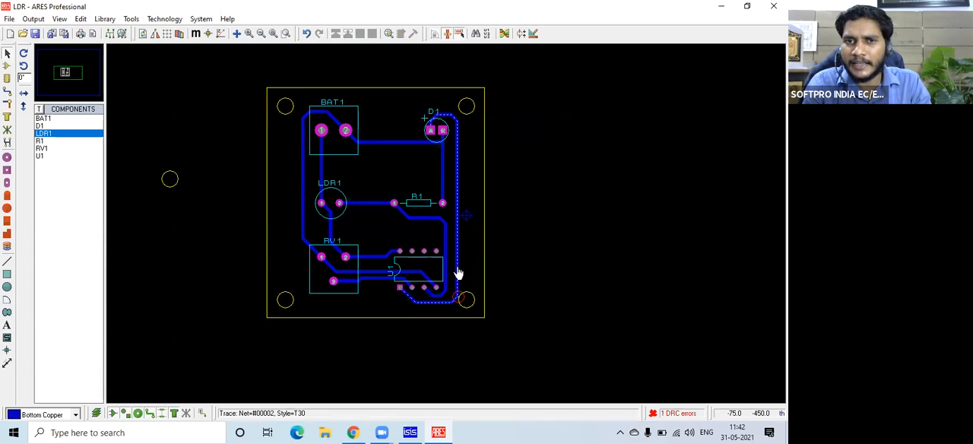
pyautogui.rightClick(458, 273)
pyautogui.click(502, 34)
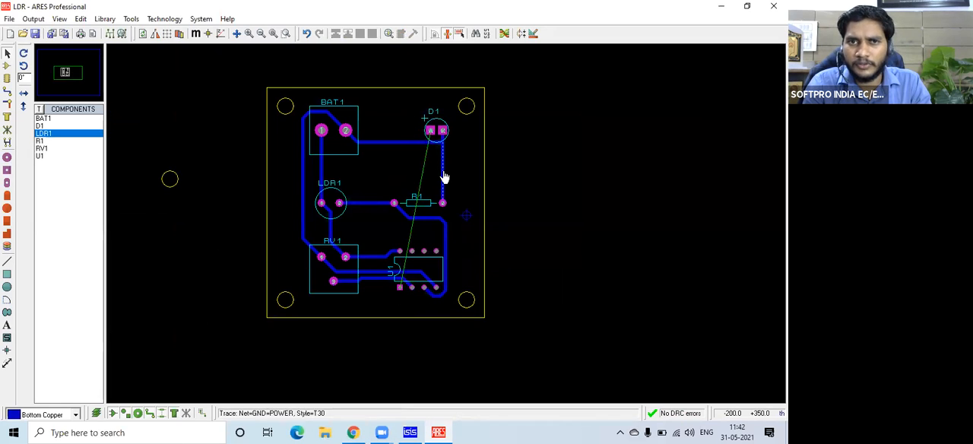
pyautogui.rightClick(443, 177)
pyautogui.rightClick(395, 143)
pyautogui.rightClick(396, 142)
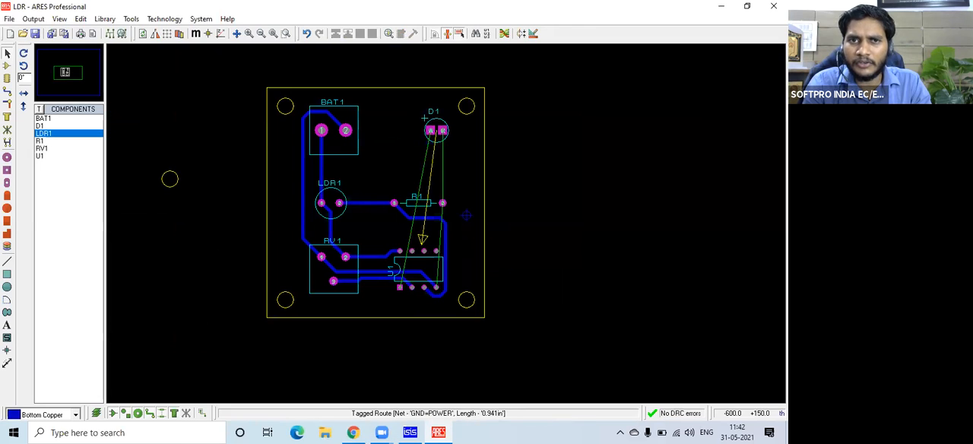
# Run the Auto Router again with its existing settings to reroute the deleted connections.
pyautogui.click(132, 19)
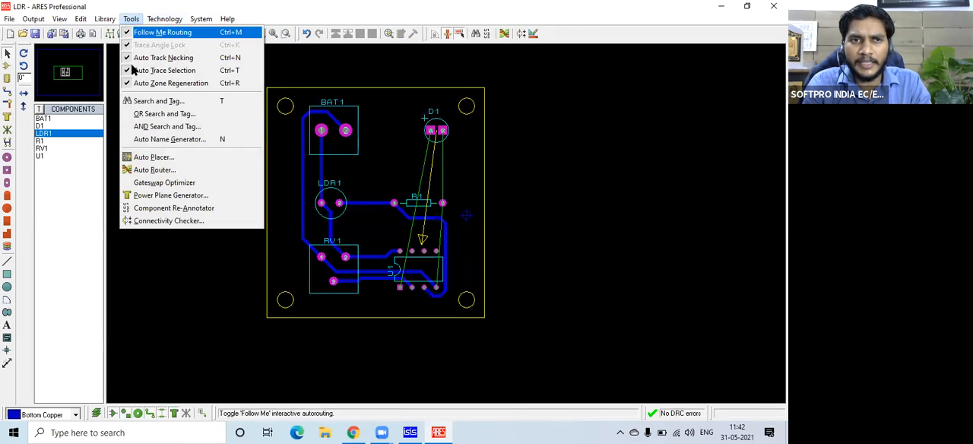
pyautogui.click(152, 173)
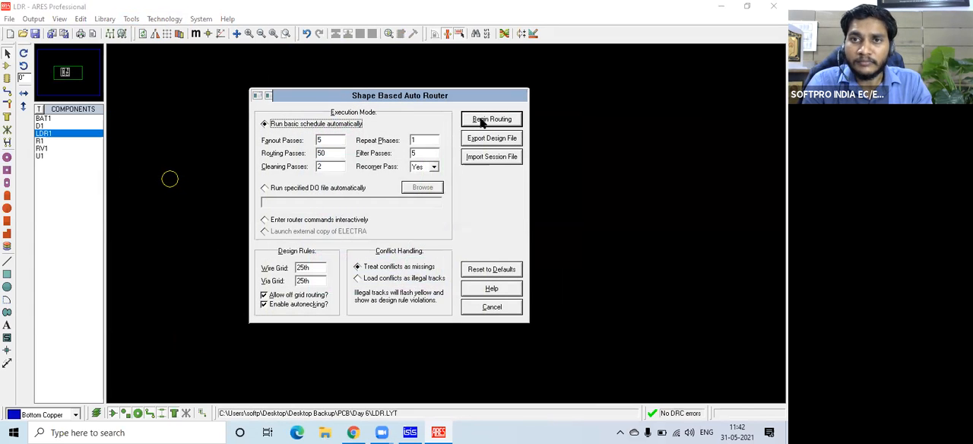
pyautogui.click(487, 120)
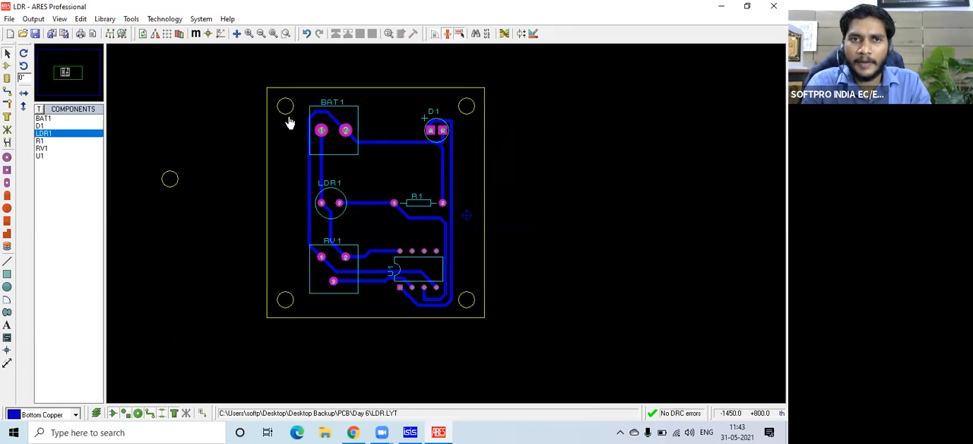
# Inspect the rerouted board and its corner holes from above in the 3D visualization.
pyautogui.click(34, 19)
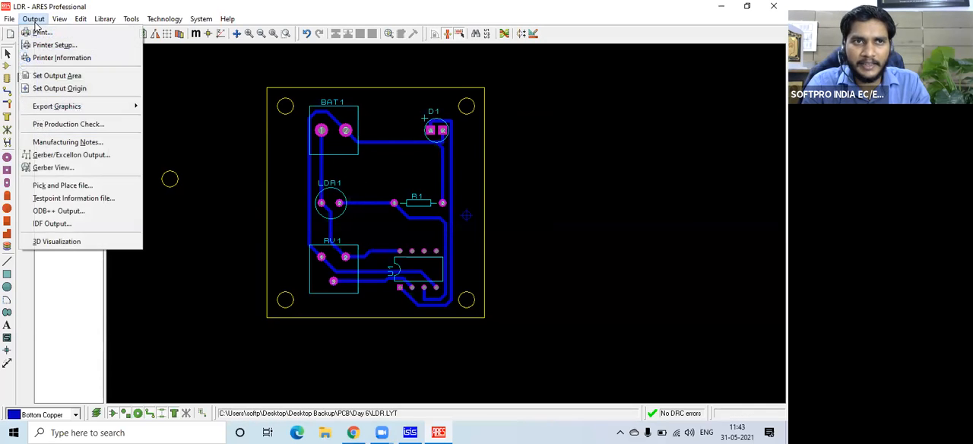
pyautogui.click(67, 241)
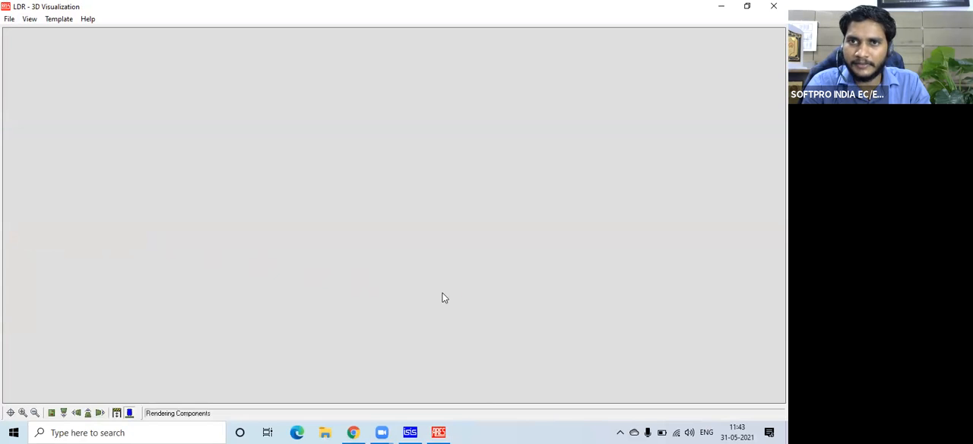
pyautogui.moveTo(394, 215); pyautogui.dragTo(394, 215)
pyautogui.rightClick(394, 215)
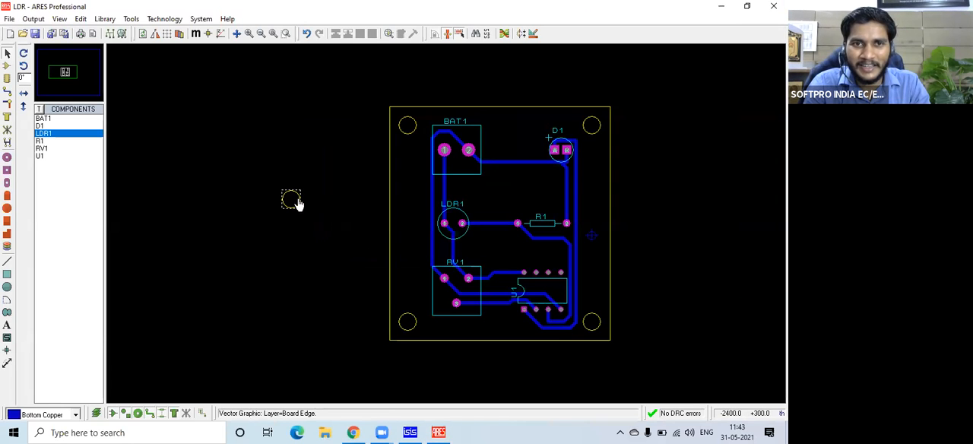
# Delete the leftover source circle outside the board outline and reopen the 3D visualization.
pyautogui.rightClick(298, 200)
pyautogui.rightClick(298, 200)
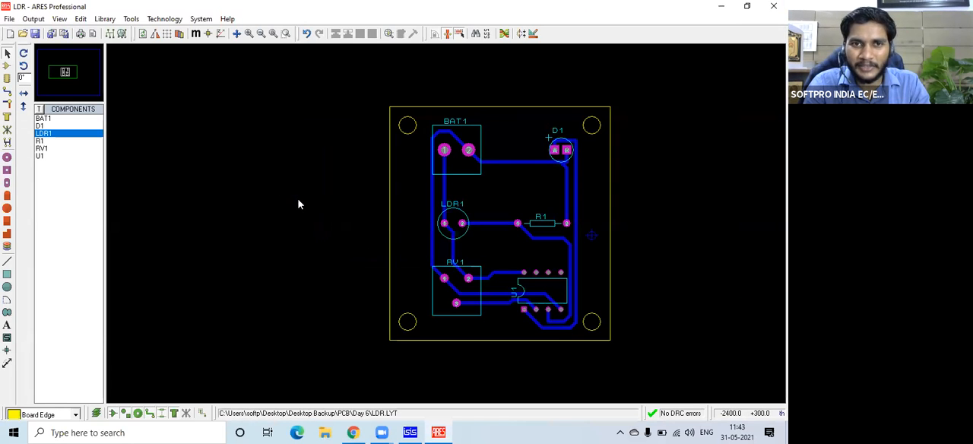
pyautogui.click(34, 19)
pyautogui.click(58, 242)
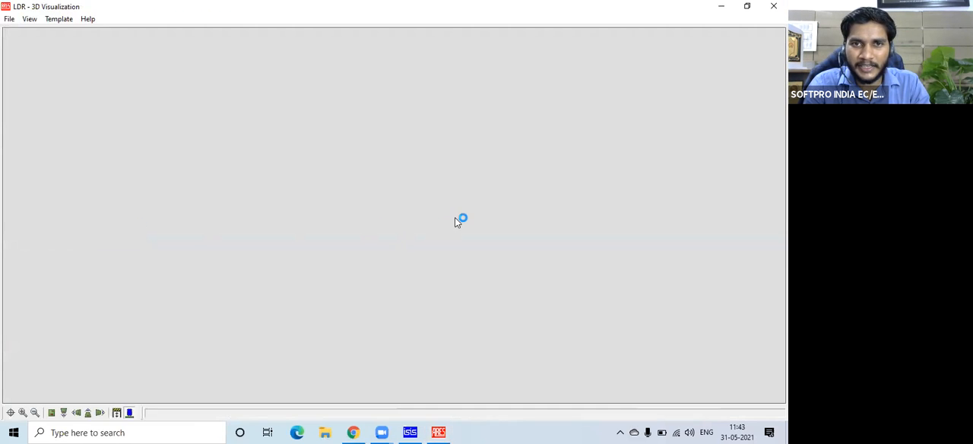
# Inspect the underside traces and corner holes of the board in the 3D visualization and close it.
pyautogui.moveTo(474, 294); pyautogui.dragTo(462, 357)
pyautogui.moveTo(394, 214); pyautogui.dragTo(636, 217)
pyautogui.scroll(-4, 394, 215)
pyautogui.moveTo(392, 212)
pyautogui.mouseDown()
pyautogui.moveTo(394, 99)
pyautogui.moveTo(463, 100)
pyautogui.moveTo(456, 214)
pyautogui.moveTo(524, 216)
pyautogui.moveTo(479, 210)
pyautogui.moveTo(407, 221)
pyautogui.moveTo(429, 222)
pyautogui.moveTo(422, 227)
pyautogui.moveTo(391, 210)
pyautogui.moveTo(377, 217)
pyautogui.moveTo(385, 212)
pyautogui.mouseUp()
pyautogui.click(394, 214)
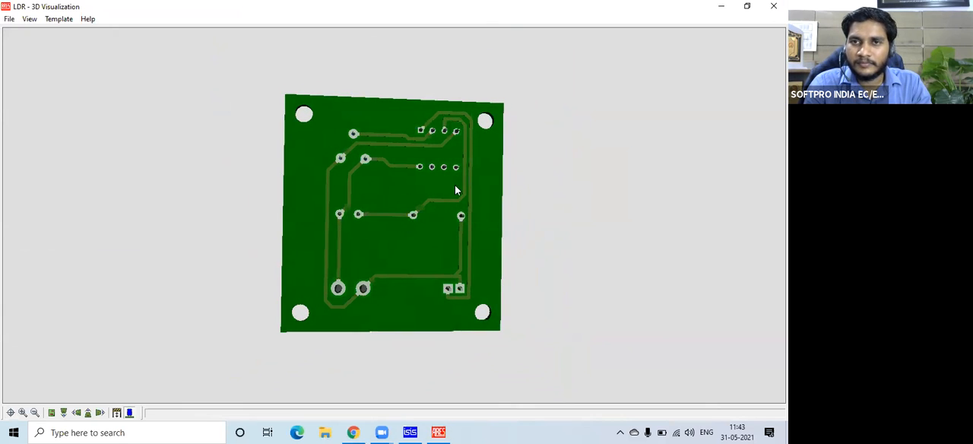
pyautogui.click(773, 6)
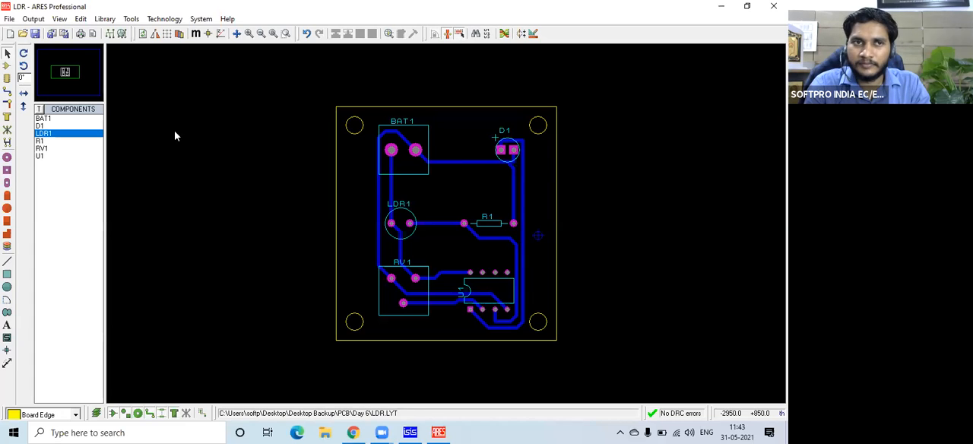
# Draw a narrow rectangular Board Edge slot between BAT1 and the LDR1–R1 row and check the cutout in 3D.
pyautogui.click(7, 273)
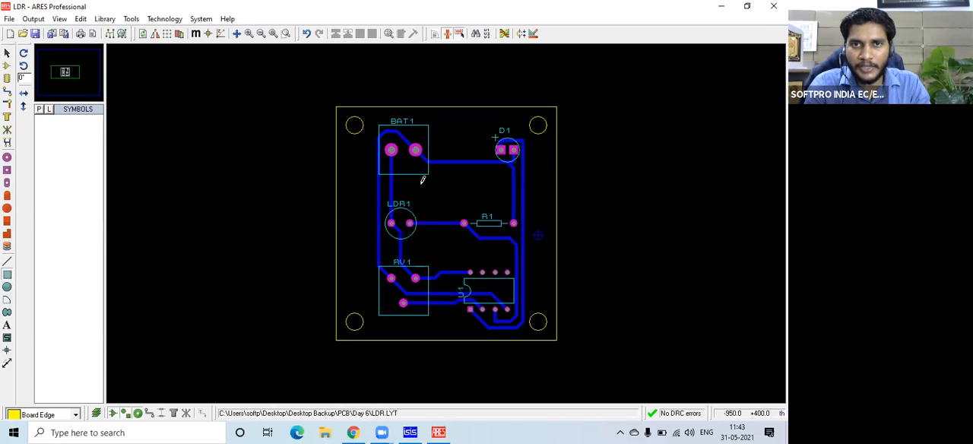
pyautogui.moveTo(421, 187); pyautogui.dragTo(495, 195)
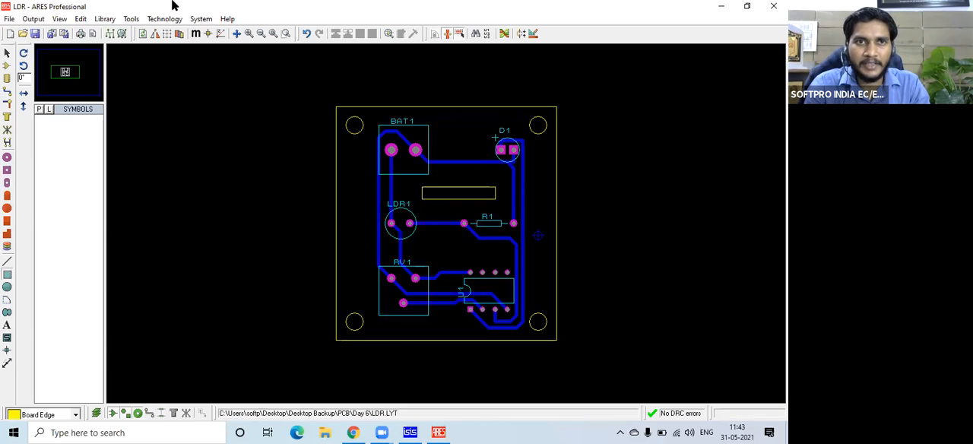
pyautogui.click(33, 19)
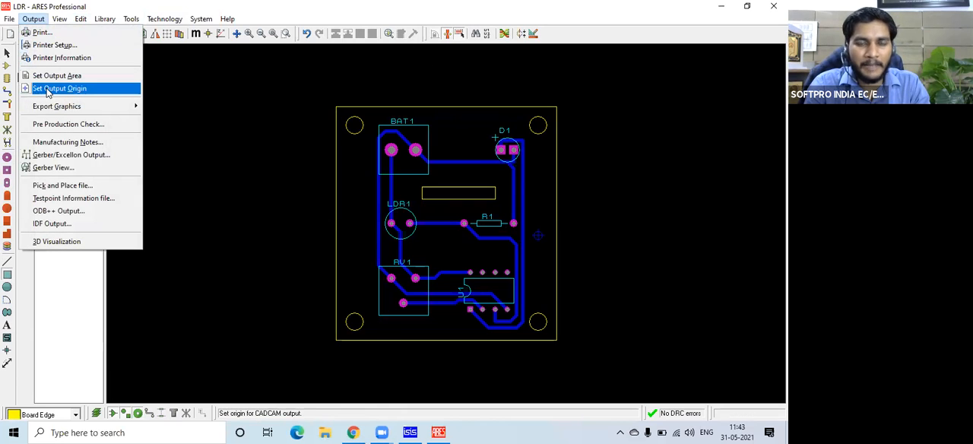
pyautogui.click(53, 242)
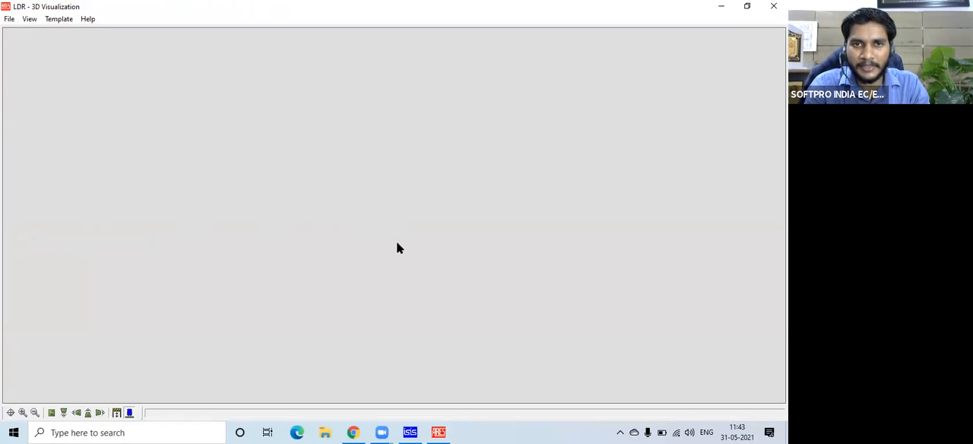
pyautogui.moveTo(382, 275); pyautogui.dragTo(395, 215)
pyautogui.scroll(-2, 405, 177)
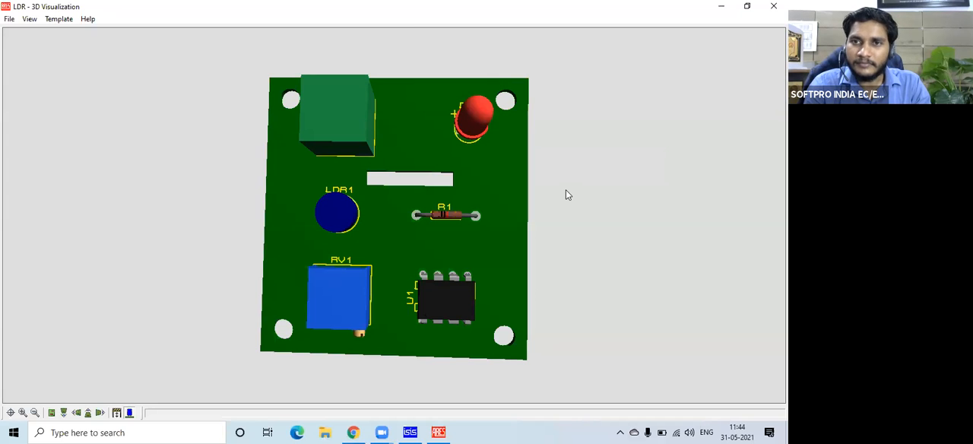
pyautogui.click(773, 6)
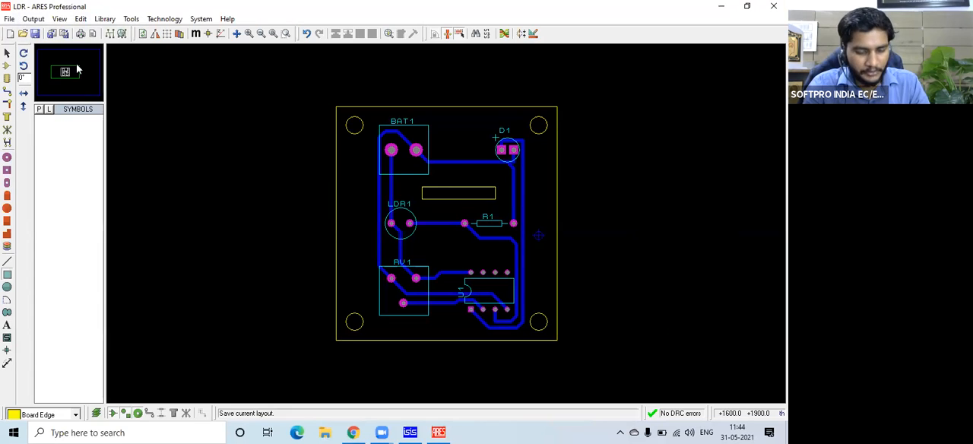
# Save and close the ARES layout, and save the ISIS schematic under the new name LDR 2.
pyautogui.hotkey('ctrl', 's')
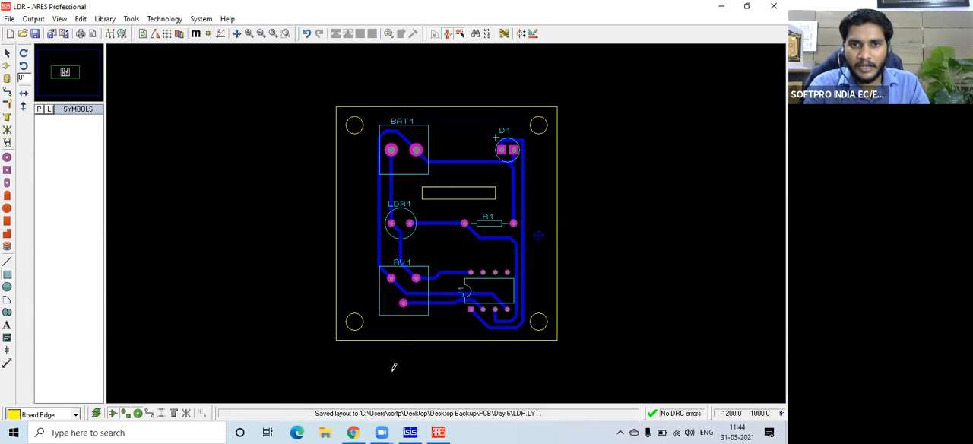
pyautogui.click(773, 7)
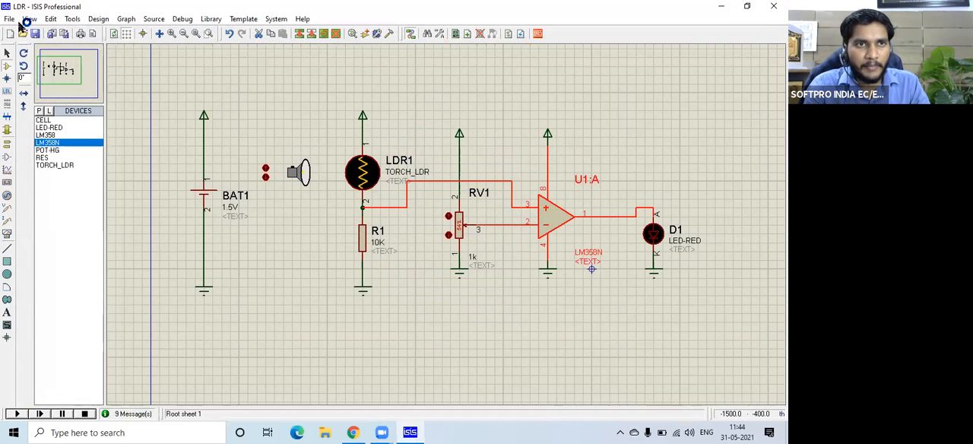
pyautogui.click(9, 19)
pyautogui.click(64, 71)
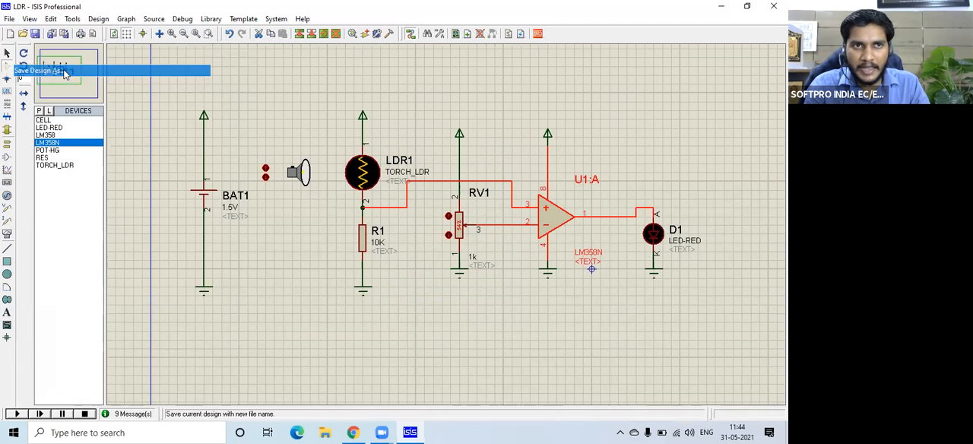
pyautogui.click(309, 289)
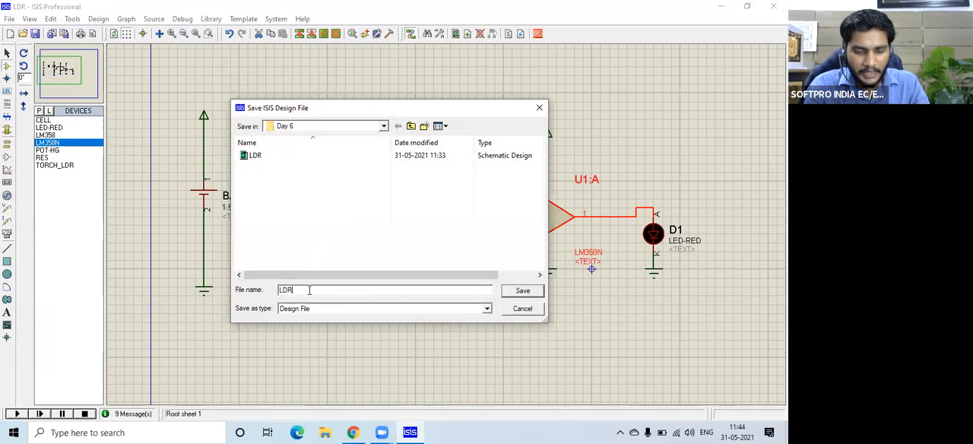
pyautogui.click(521, 289)
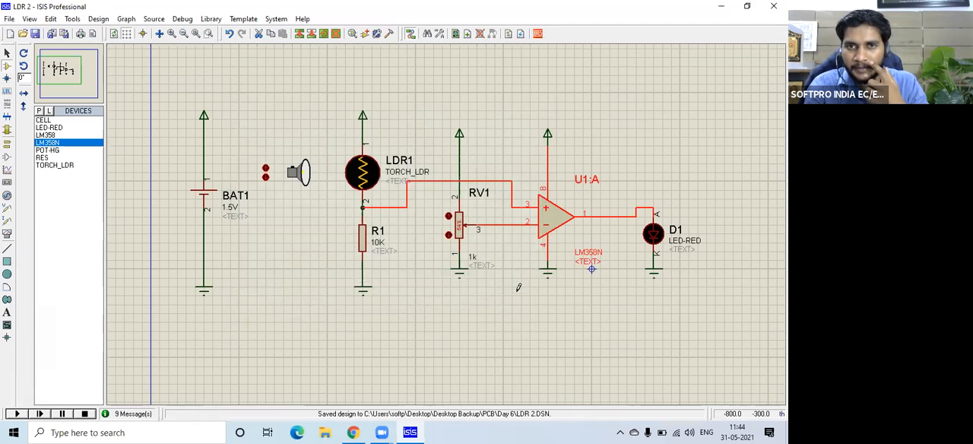
# Transfer the LDR 2 netlist to ARES and create a new layout from the DEFAULT template.
pyautogui.click(538, 35)
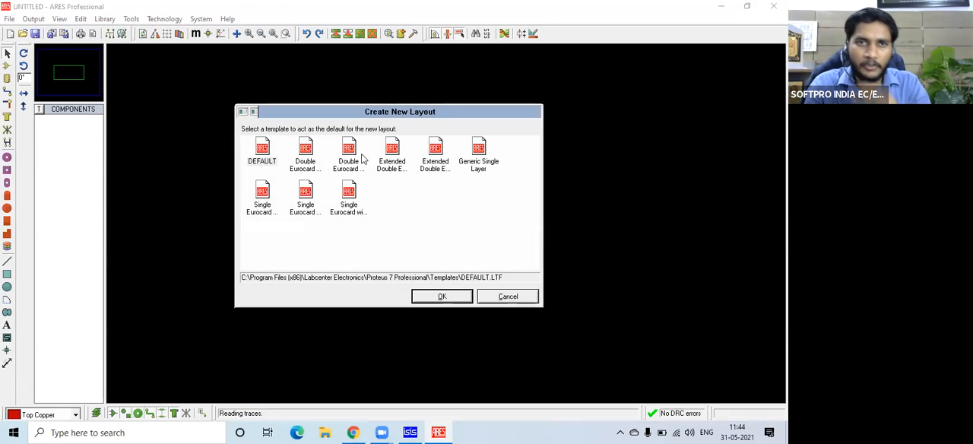
pyautogui.click(258, 156)
pyautogui.click(441, 295)
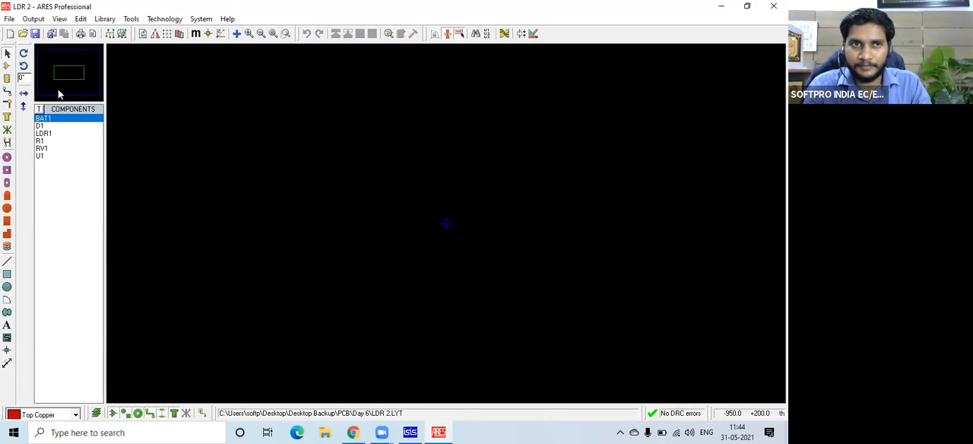
# Place BAT1 with D1 close beside it, and LDR1 and R1 directly below them in a compact arrangement.
pyautogui.click(6, 66)
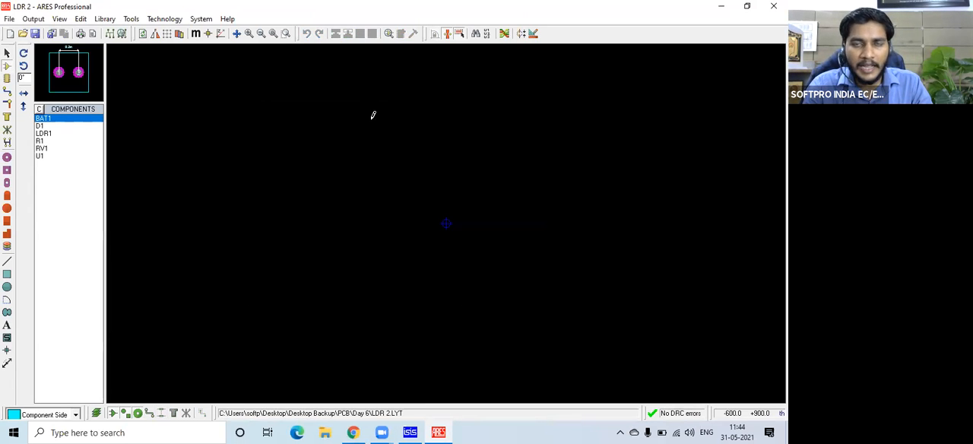
pyautogui.click(331, 124)
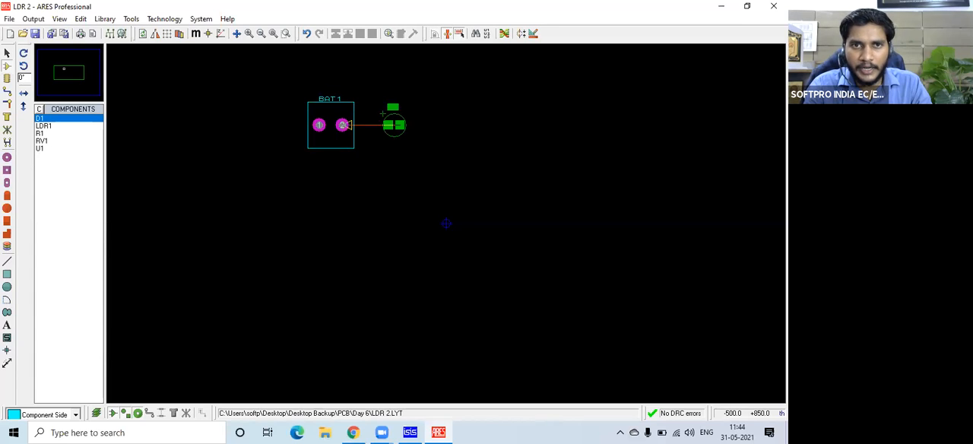
pyautogui.click(382, 125)
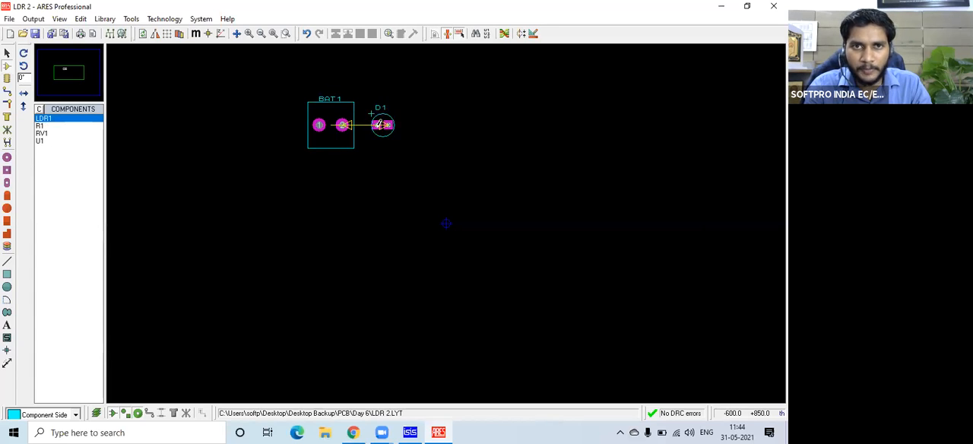
pyautogui.click(312, 180)
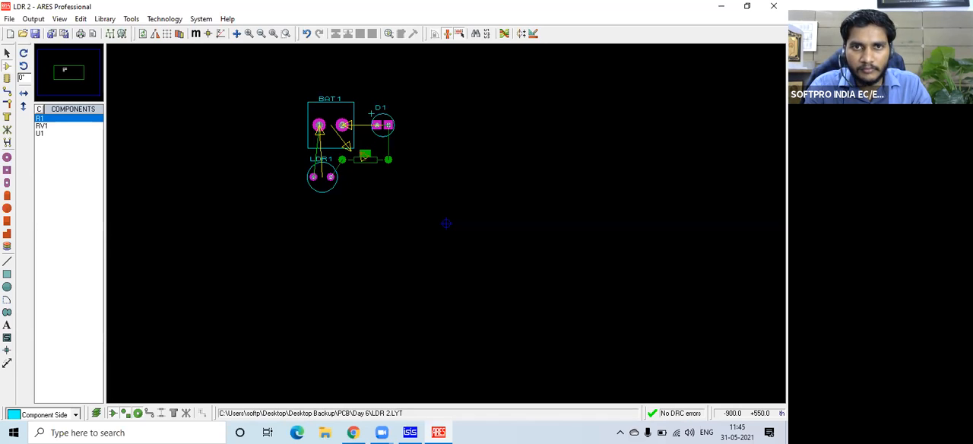
pyautogui.click(365, 159)
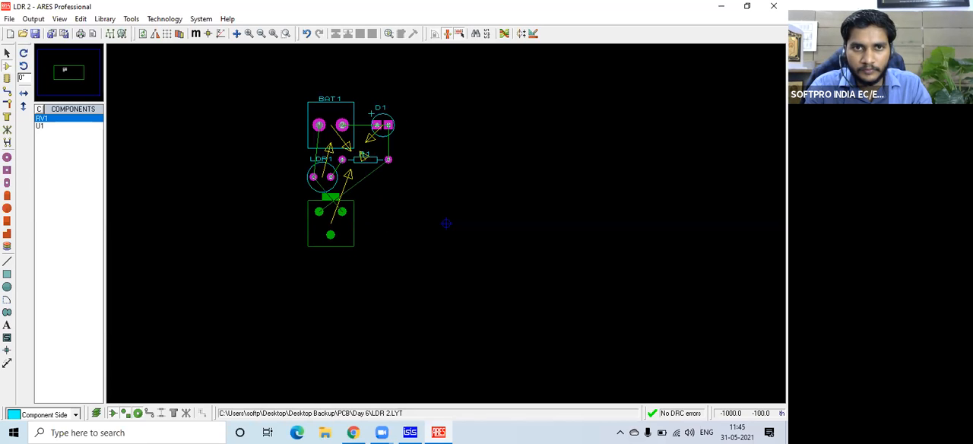
# Place RV1 directly below LDR1 and rotate it 180 degrees.
pyautogui.click(330, 223)
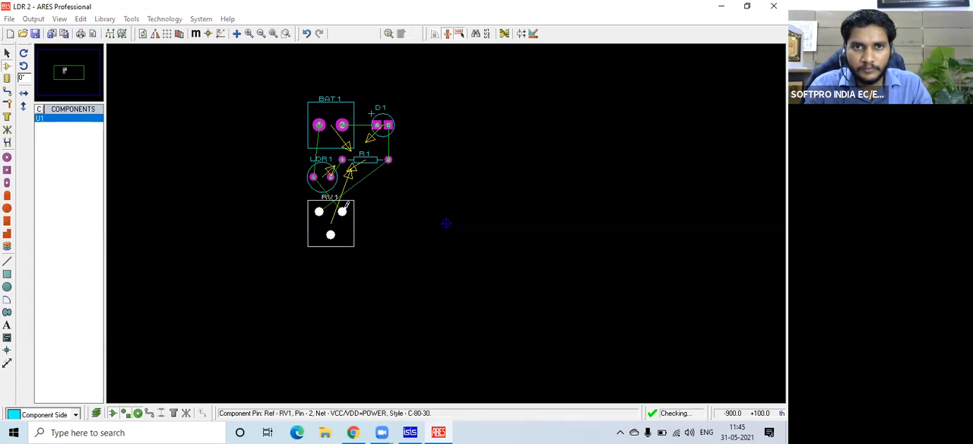
pyautogui.rightClick(354, 213)
pyautogui.click(399, 259)
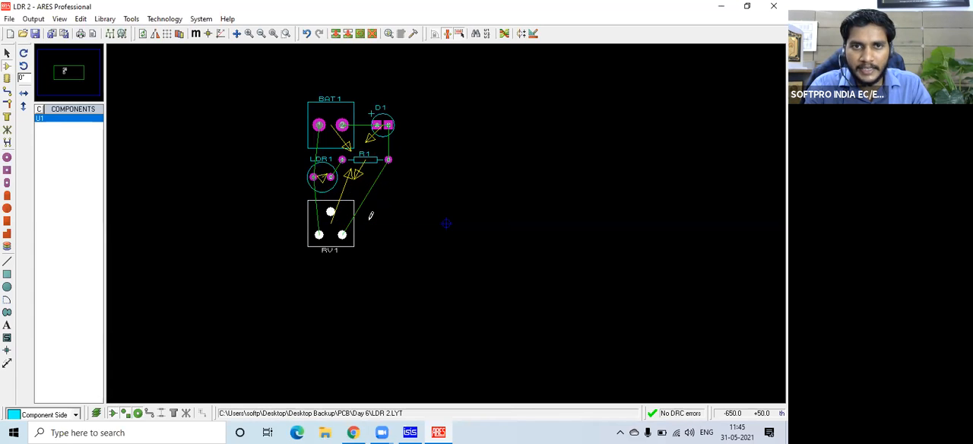
# Place U1, rotate it anti-clockwise, and position it upright close beside RV1.
pyautogui.click(446, 223)
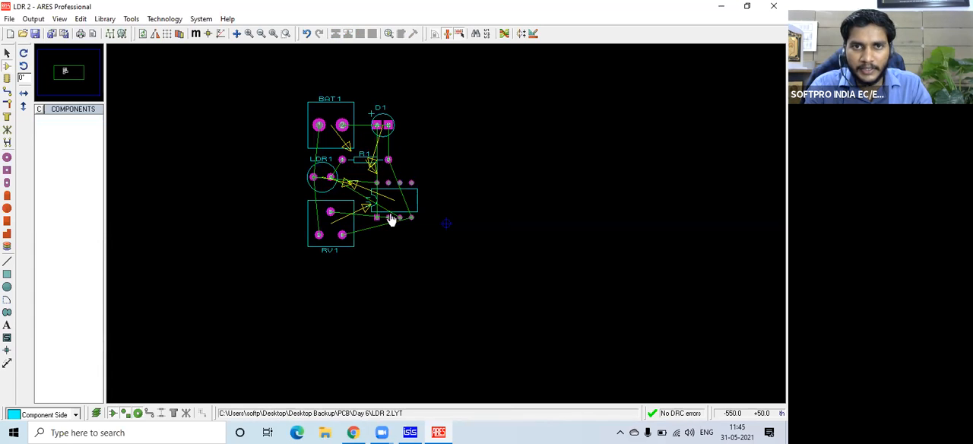
pyautogui.rightClick(423, 229)
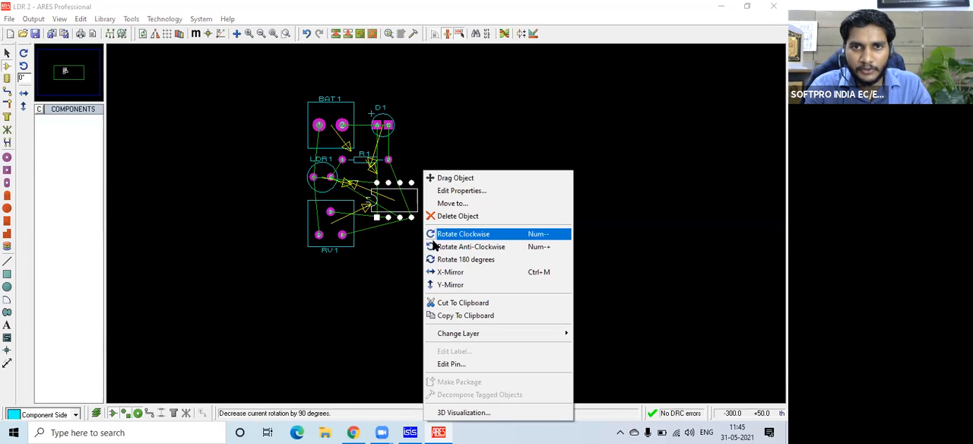
pyautogui.click(435, 247)
pyautogui.moveTo(409, 204); pyautogui.dragTo(394, 226)
pyautogui.click(436, 190)
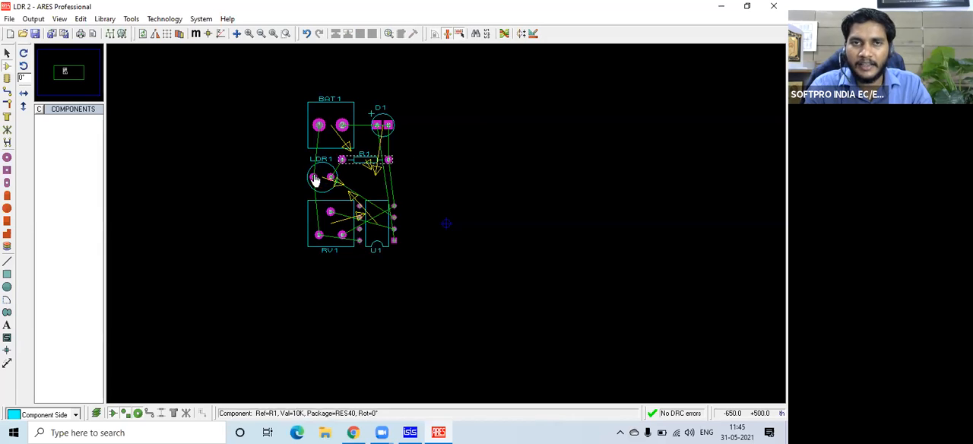
# Draw a rectangular outline on the Top Silk layer enclosing all the placed components.
pyautogui.click(7, 274)
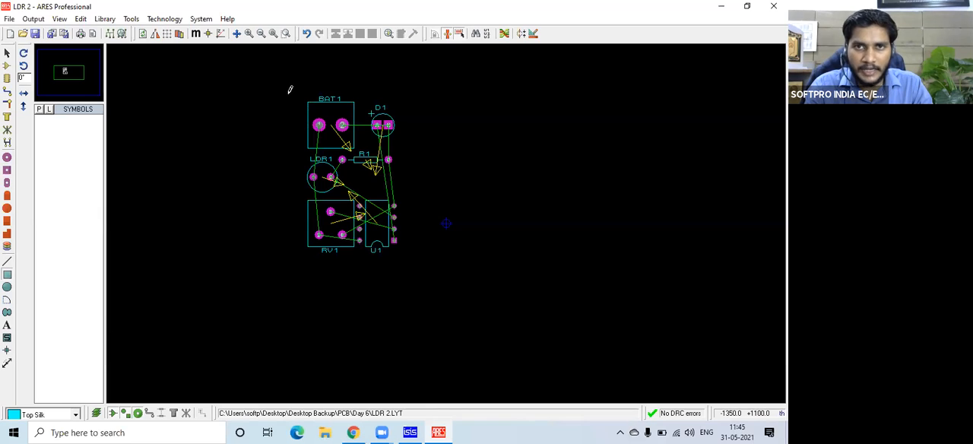
pyautogui.moveTo(285, 85); pyautogui.dragTo(414, 263)
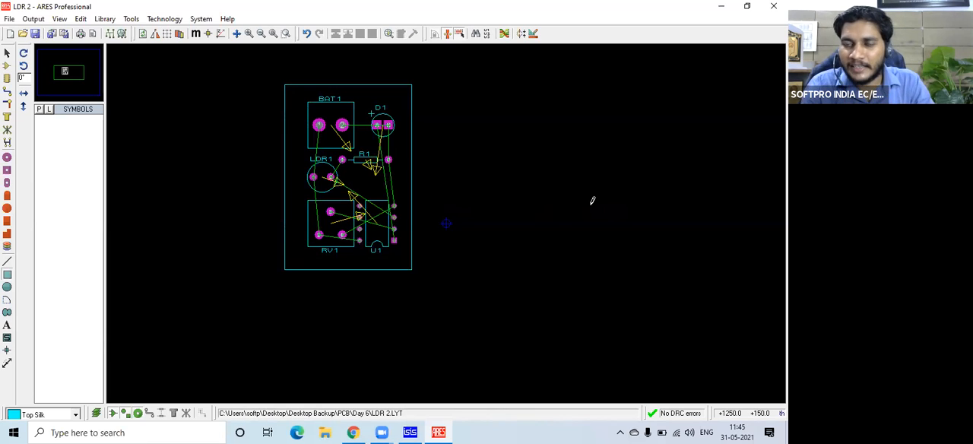
pyautogui.rightClick(470, 206)
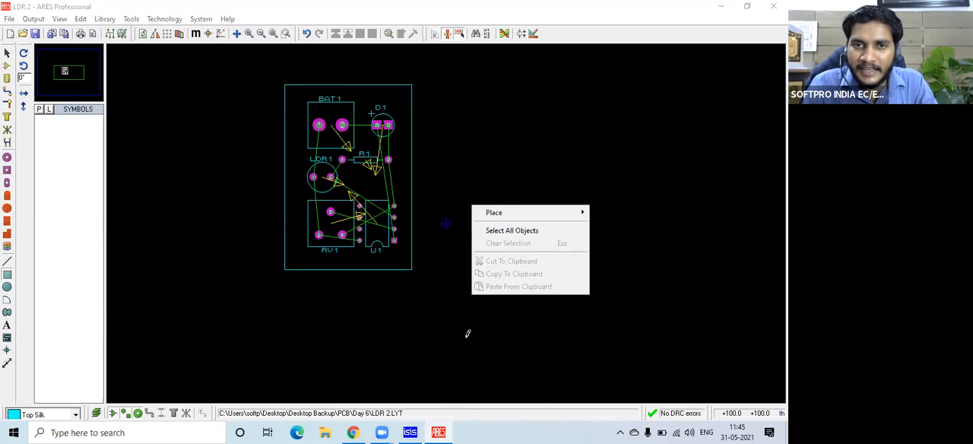
pyautogui.click(452, 292)
pyautogui.rightClick(419, 309)
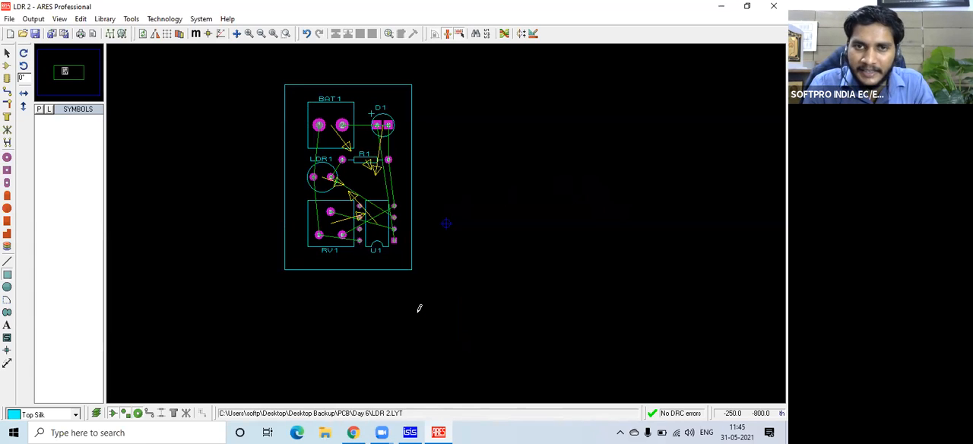
# Switch to ISIS and examine the op-amp's gate and pin assignments in the Packaging Tool without changing them.
pyautogui.click(410, 432)
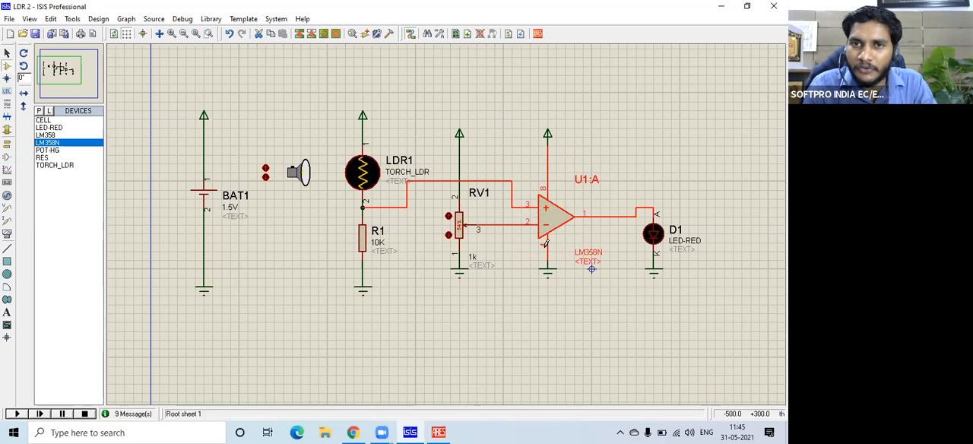
pyautogui.rightClick(547, 221)
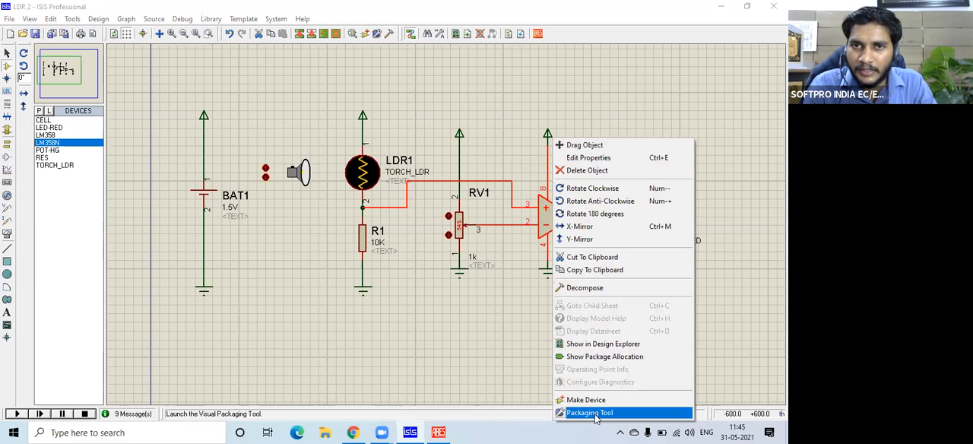
pyautogui.click(592, 413)
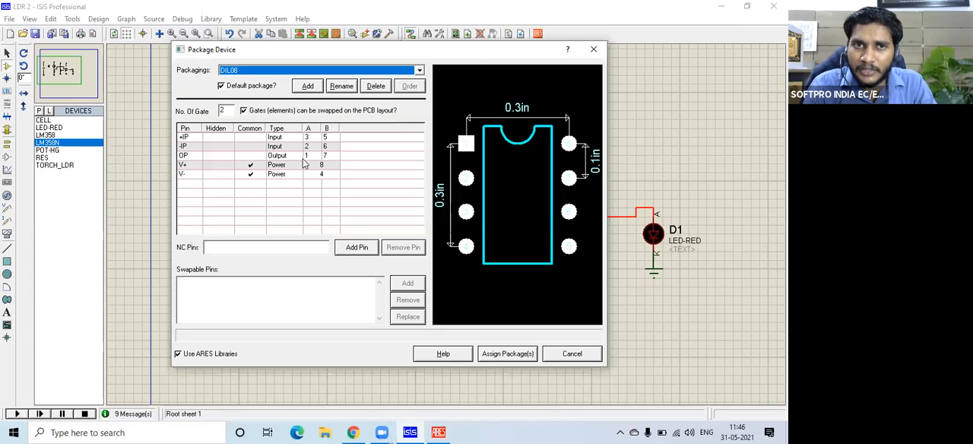
pyautogui.click(573, 354)
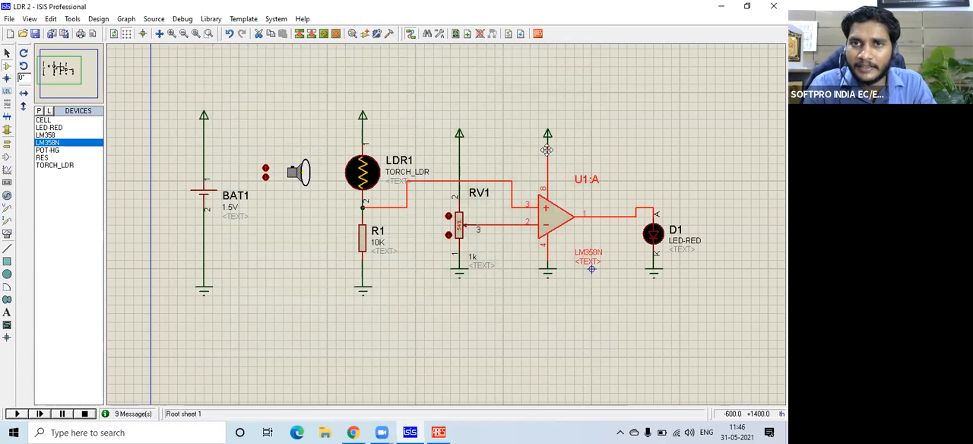
# Switch the comparator to the LM358N's second gate by renaming component U1:A to U1:B.
pyautogui.doubleClick(586, 179)
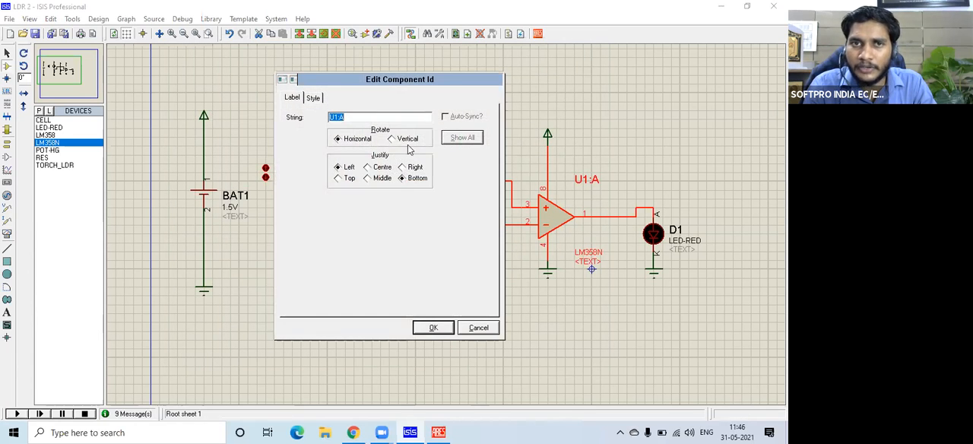
pyautogui.click(377, 122)
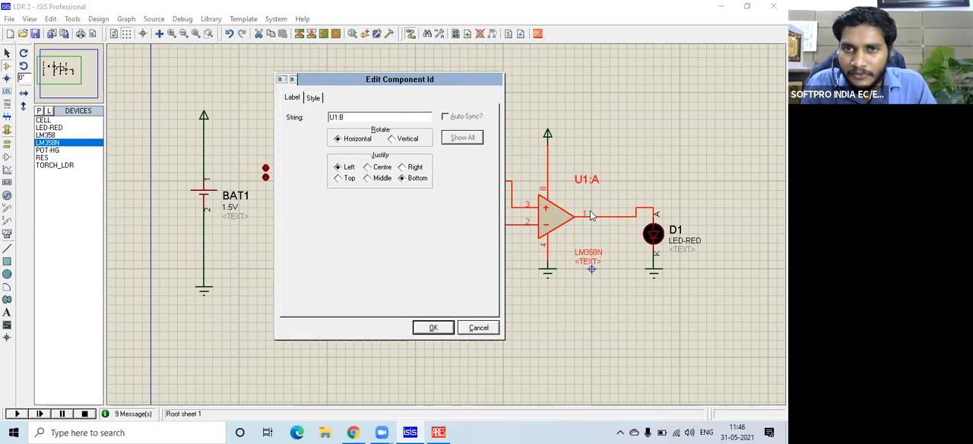
pyautogui.click(434, 327)
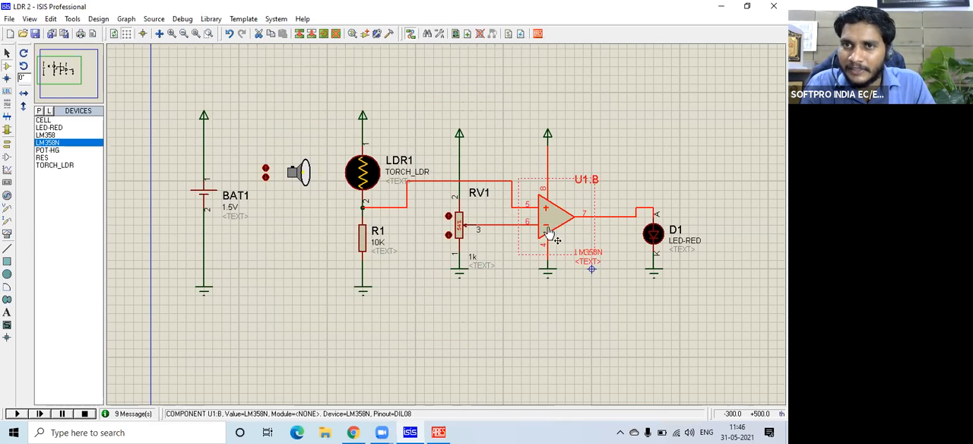
pyautogui.click(600, 139)
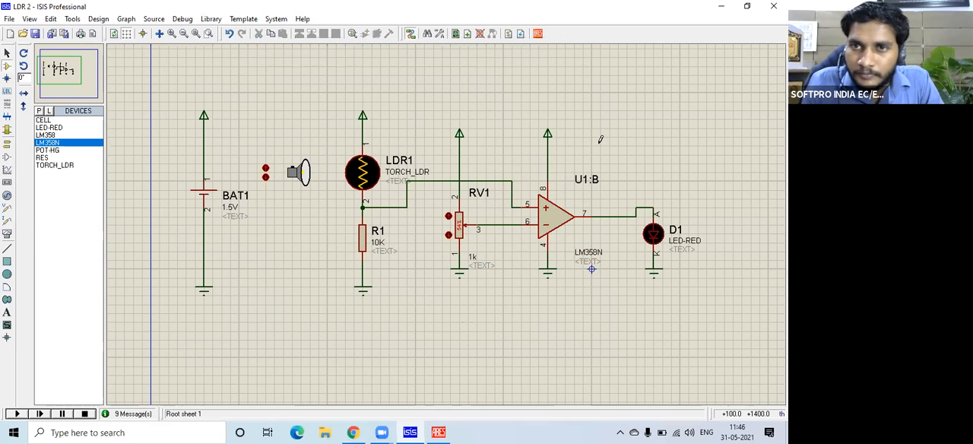
# Examine gate B's DIL08 pin assignments for U1:B in the Packaging Tool without changing them.
pyautogui.rightClick(551, 216)
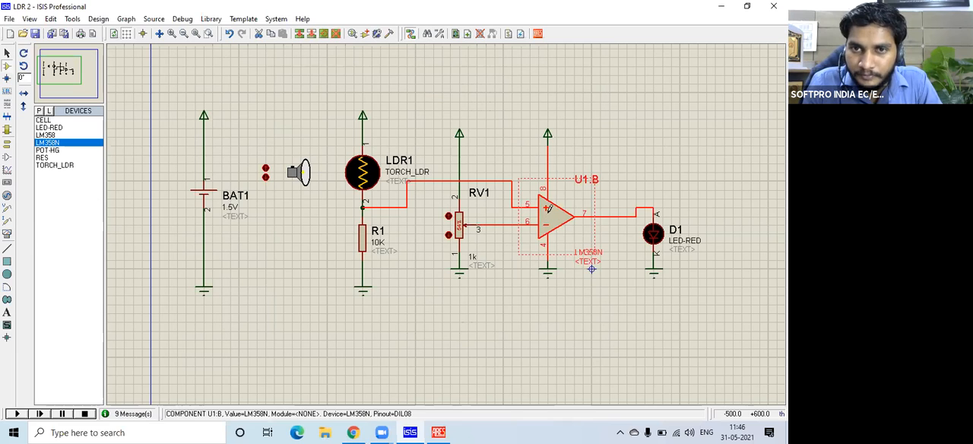
pyautogui.click(595, 411)
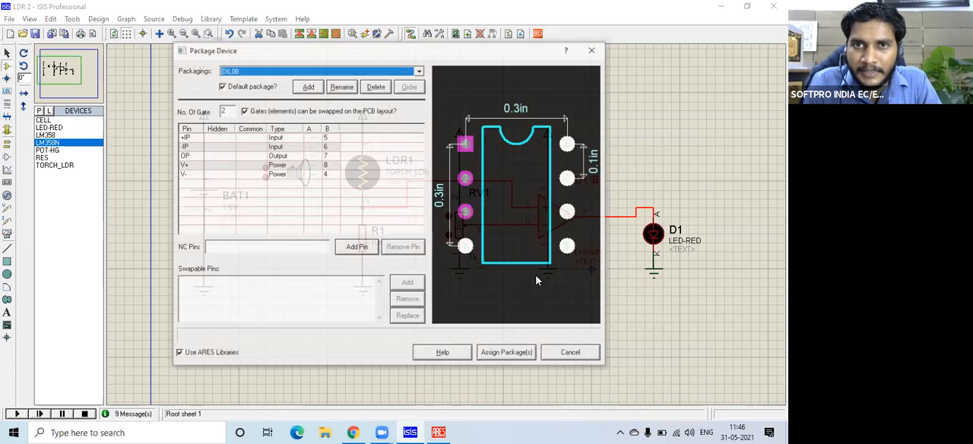
pyautogui.click(570, 355)
pyautogui.click(523, 327)
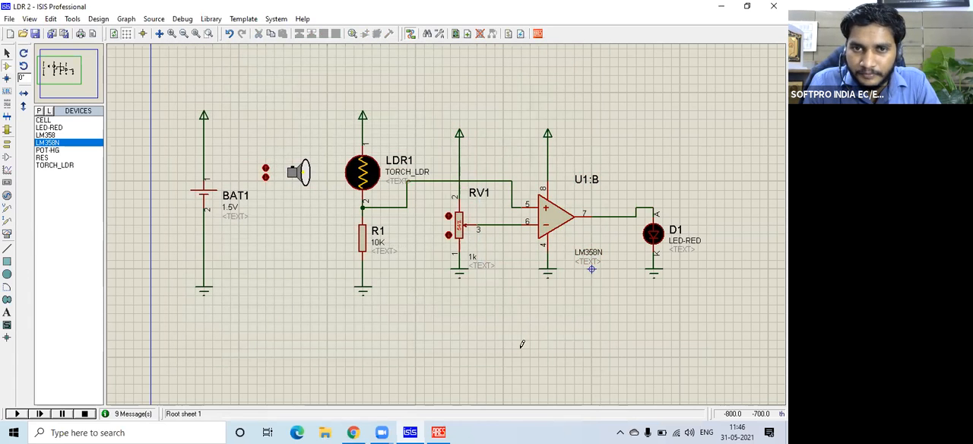
pyautogui.click(439, 431)
pyautogui.click(410, 432)
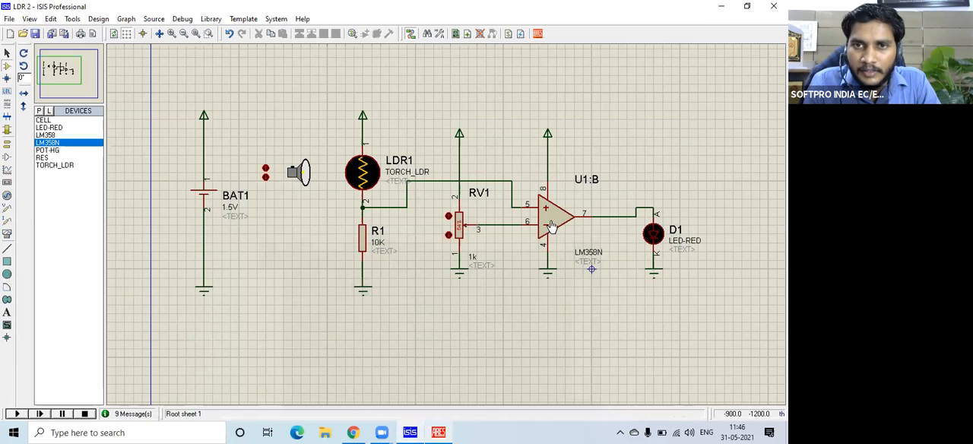
pyautogui.rightClick(562, 217)
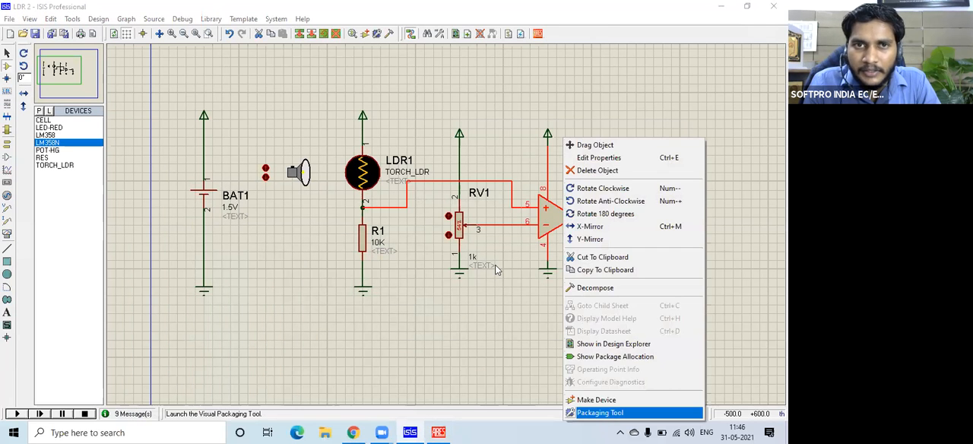
pyautogui.click(611, 411)
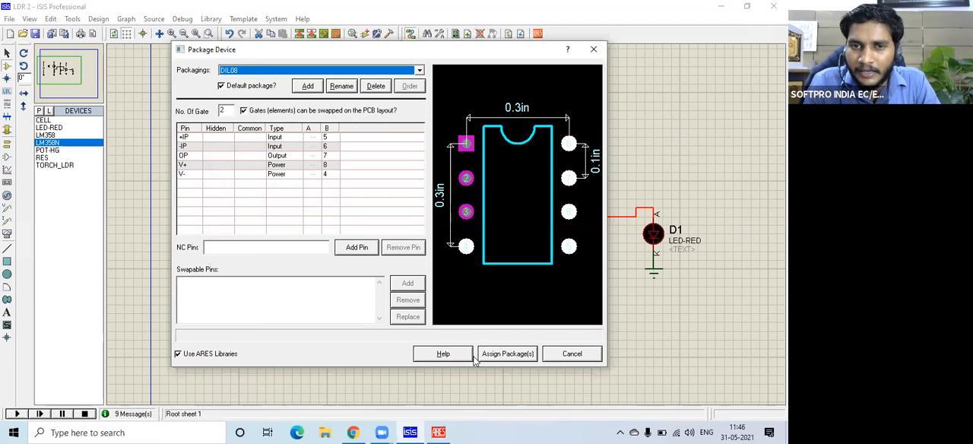
pyautogui.click(572, 354)
# Switch to ARES and examine which U1 pins the ratsnest connections run to in the layout.
pyautogui.click(438, 432)
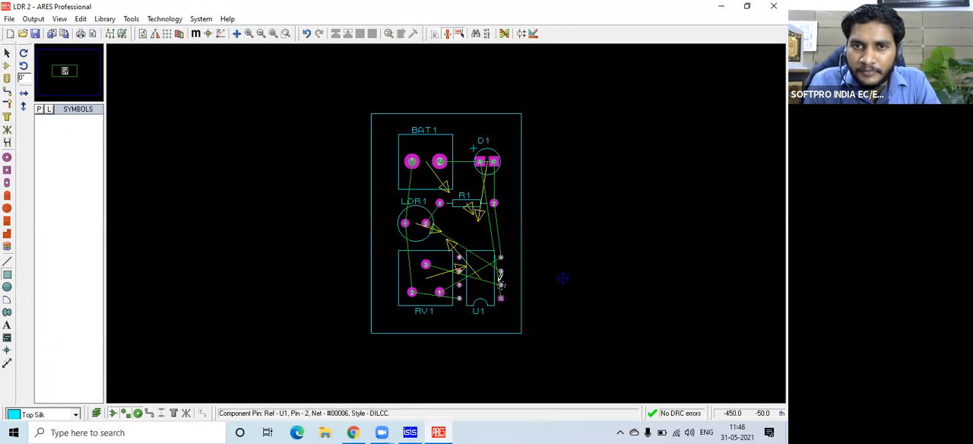
pyautogui.scroll(5, 504, 275)
pyautogui.scroll(-3, 447, 219)
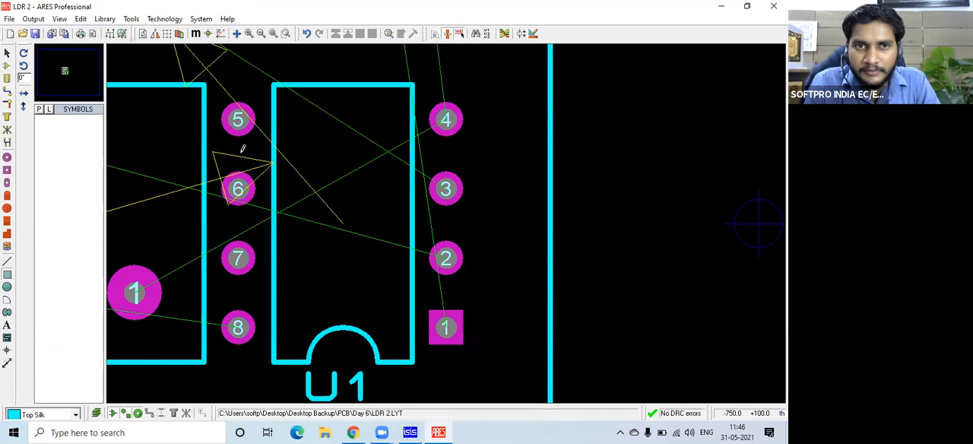
pyautogui.scroll(-3, 242, 149)
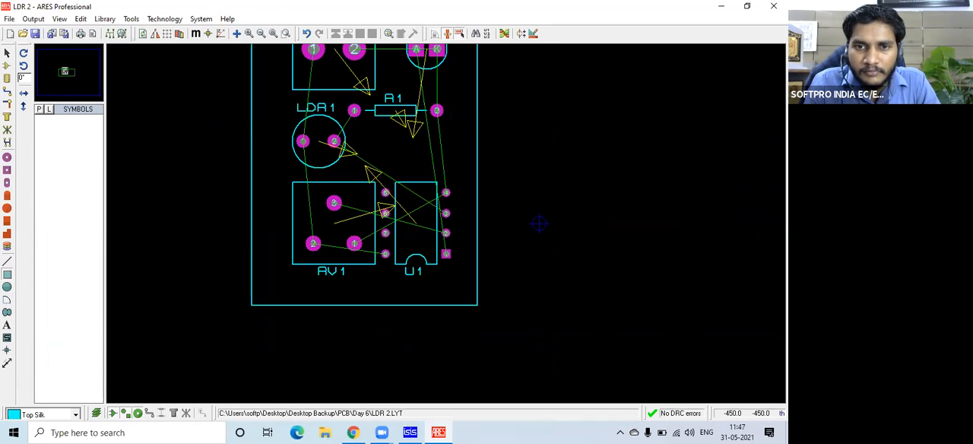
pyautogui.hotkey('alt', 'Tab')
pyautogui.hotkey('alt', 'Tab')
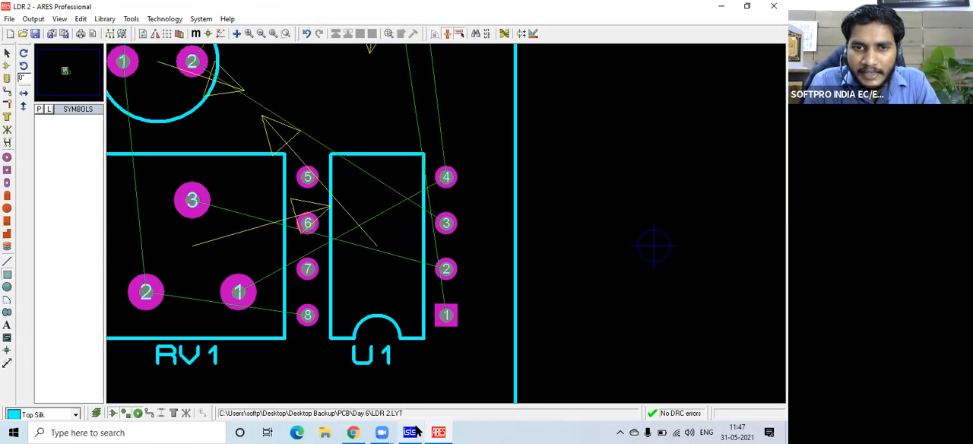
# Return to ISIS and transfer the updated netlist to ARES, saving the schematic changes first.
pyautogui.click(411, 432)
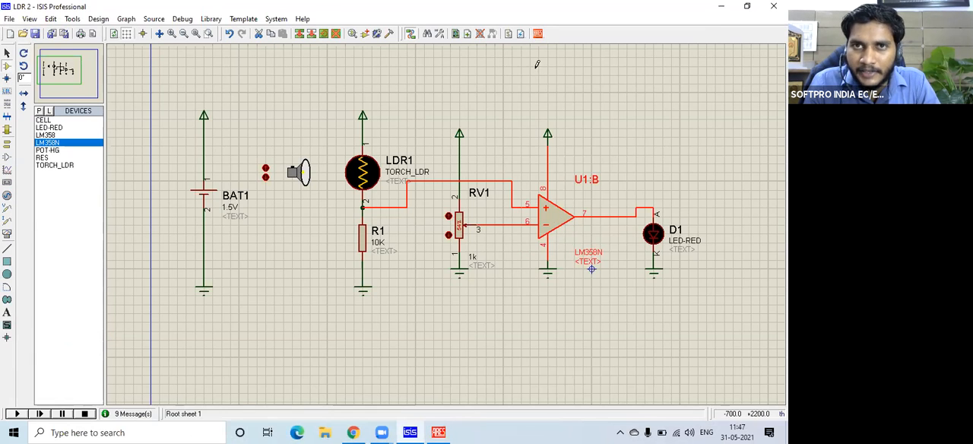
pyautogui.click(538, 33)
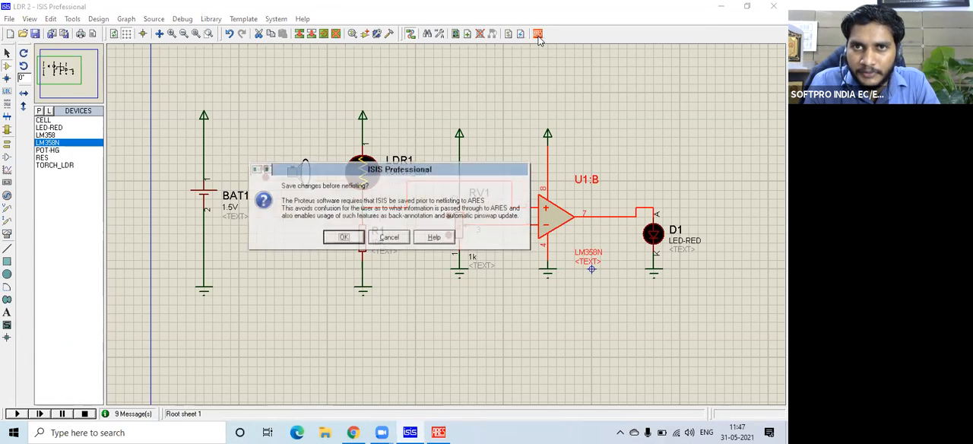
pyautogui.click(342, 238)
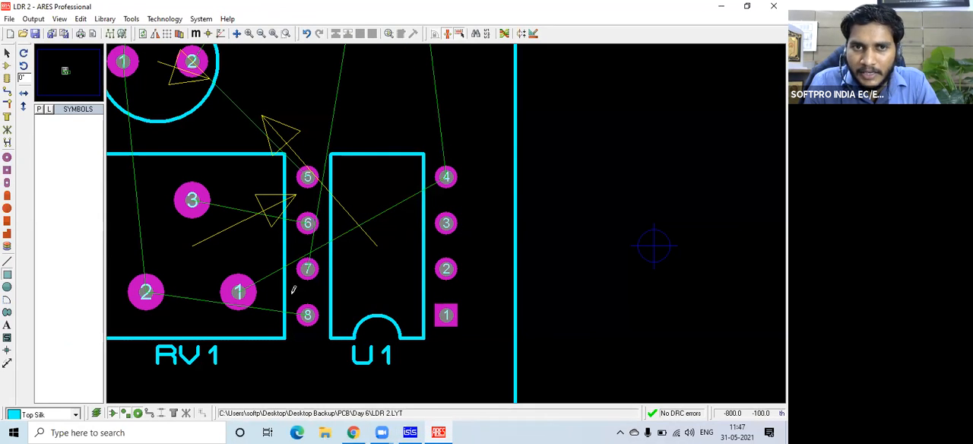
pyautogui.scroll(-3, 299, 217)
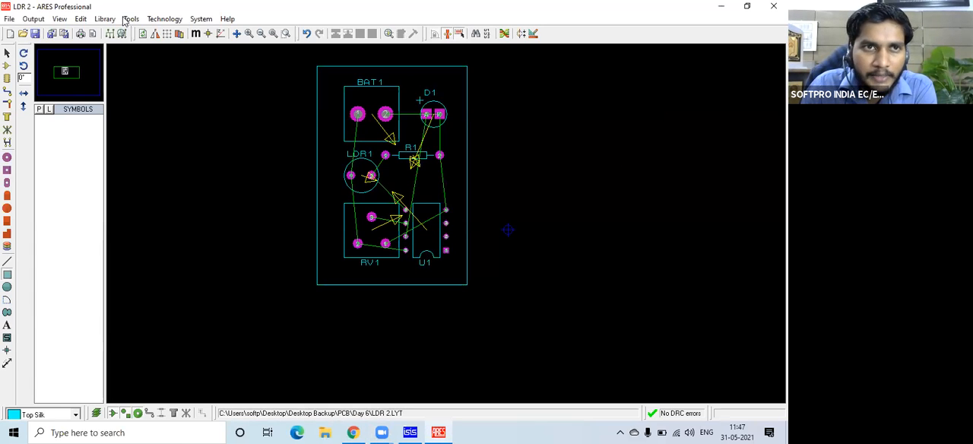
# Inspect the LDR 2 board in 3D Visualization from the front and from above, and close the view.
pyautogui.click(33, 19)
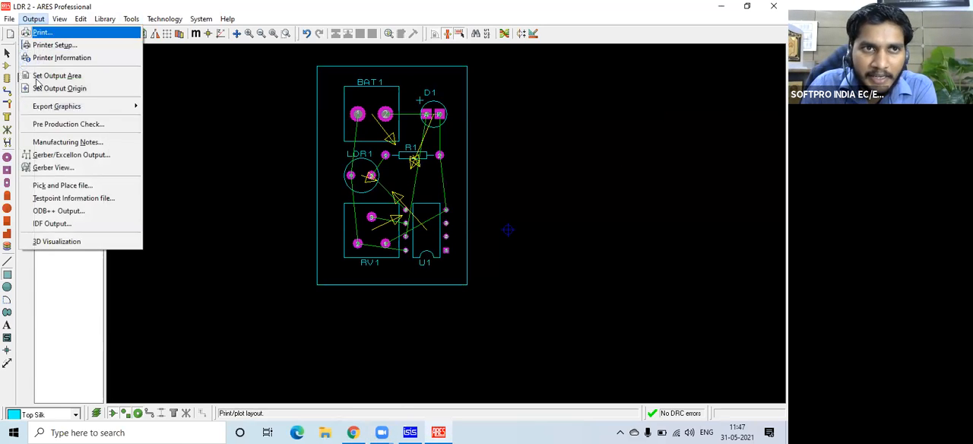
pyautogui.click(57, 241)
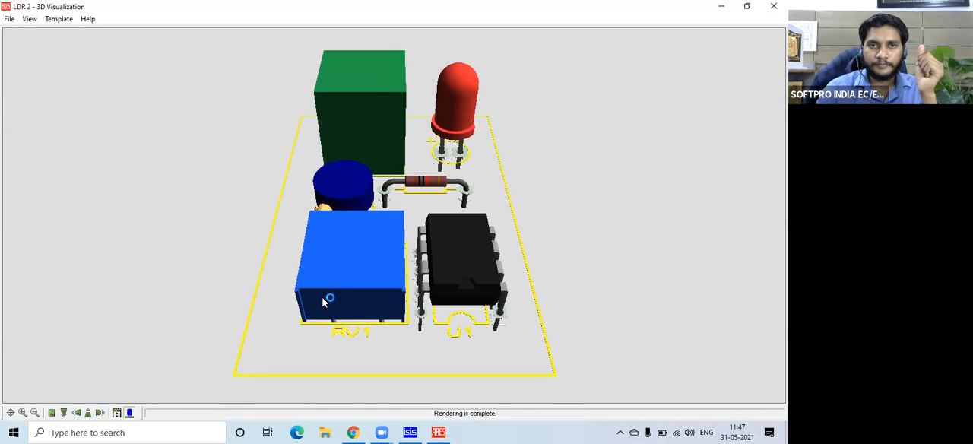
pyautogui.click(408, 307)
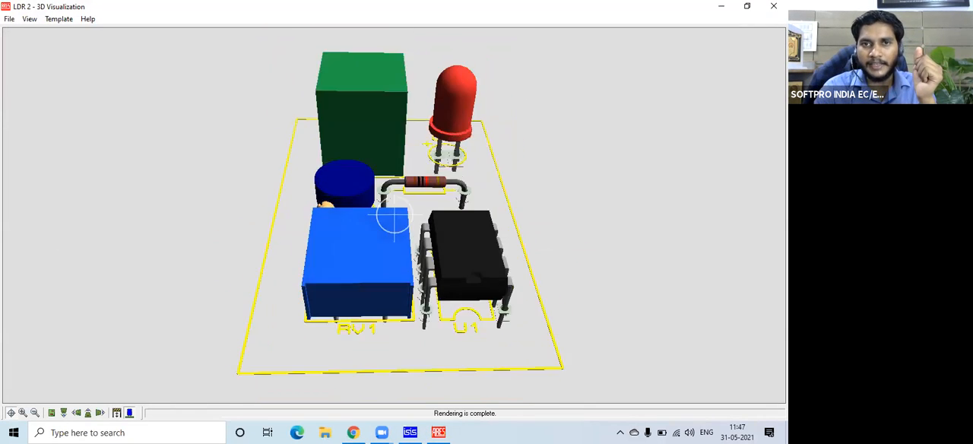
pyautogui.click(395, 217)
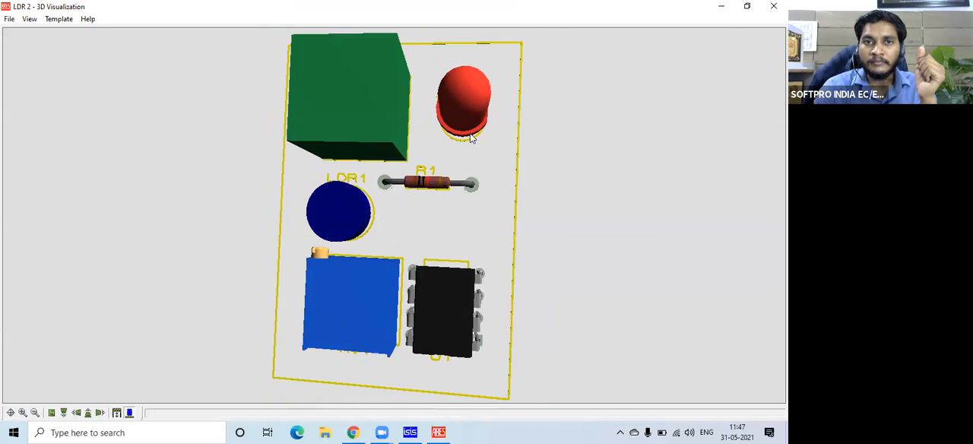
pyautogui.click(774, 6)
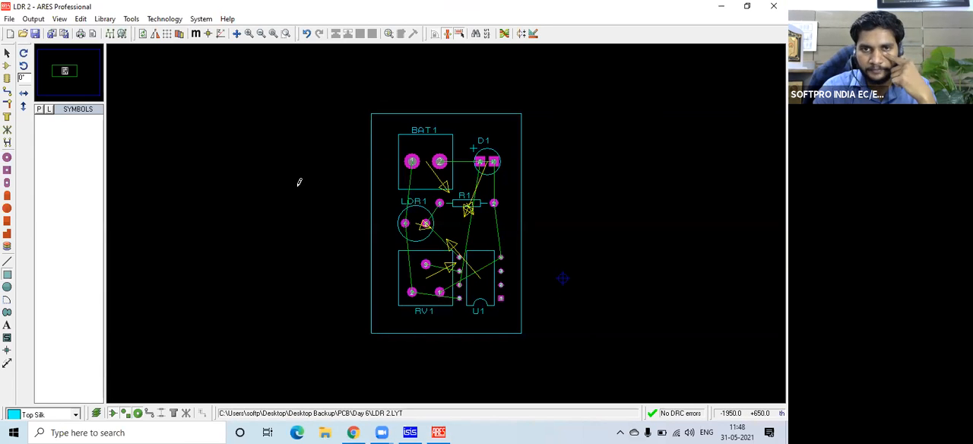
# Try autorouting the board with the current design rules, and undo the routing.
pyautogui.click(132, 19)
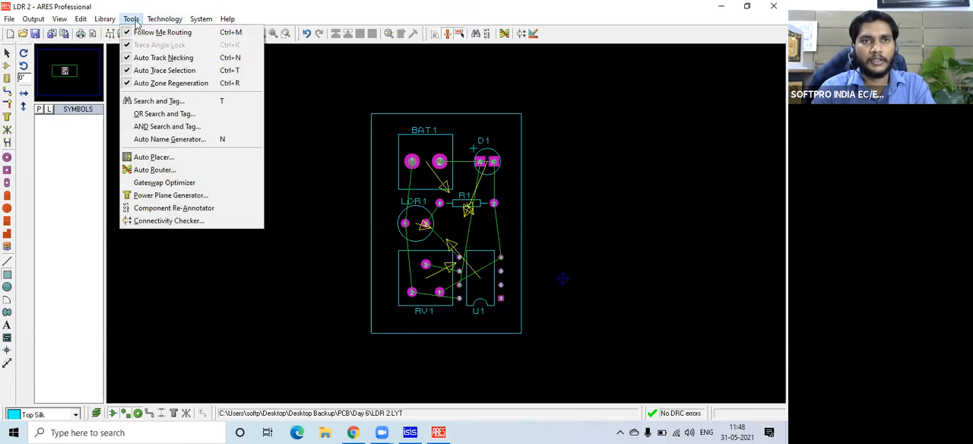
pyautogui.click(153, 170)
pyautogui.click(492, 119)
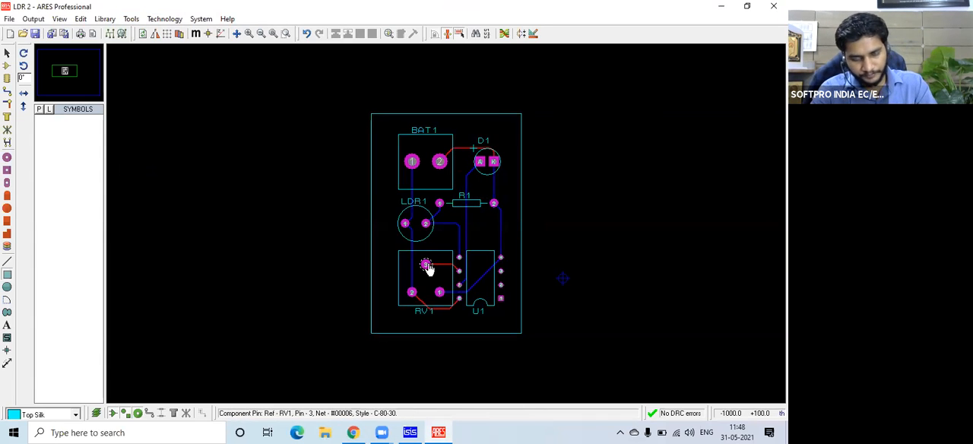
pyautogui.hotkey('ctrl', 'z')
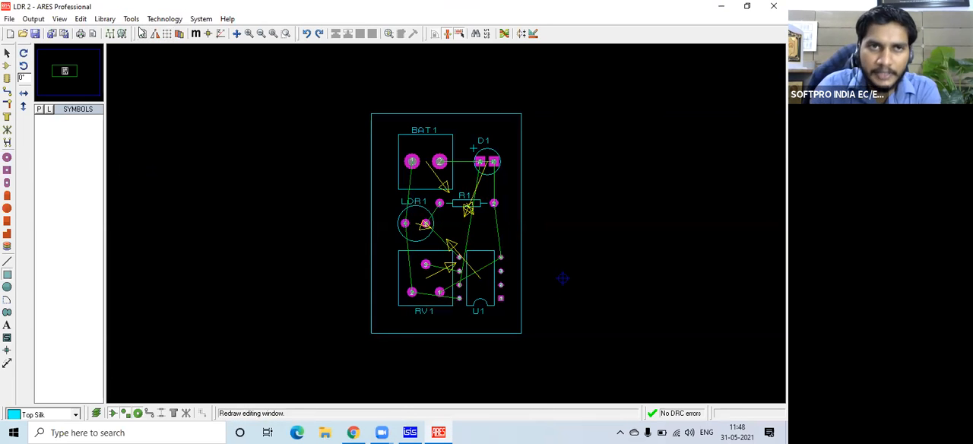
# Set the DEFAULT design rule's pad-pad, pad-trace and trace-trace clearances to 20th in the Design Rule Manager.
pyautogui.click(157, 22)
pyautogui.click(173, 33)
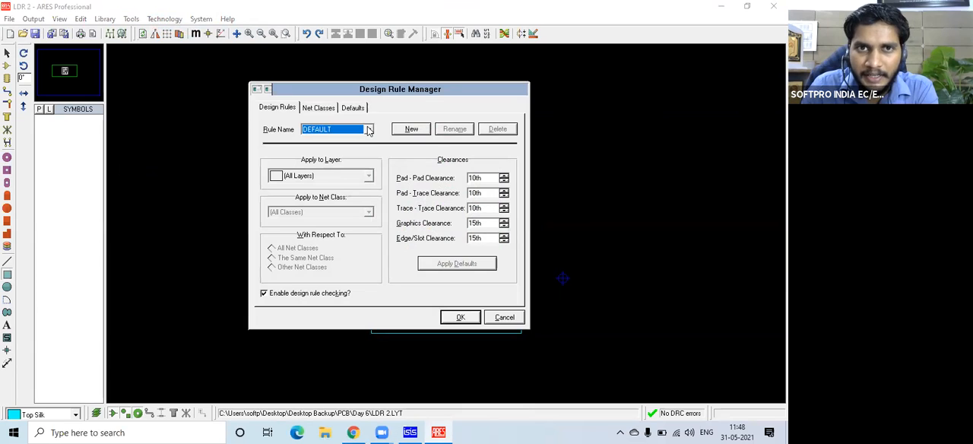
pyautogui.click(474, 193)
pyautogui.doubleClick(474, 193)
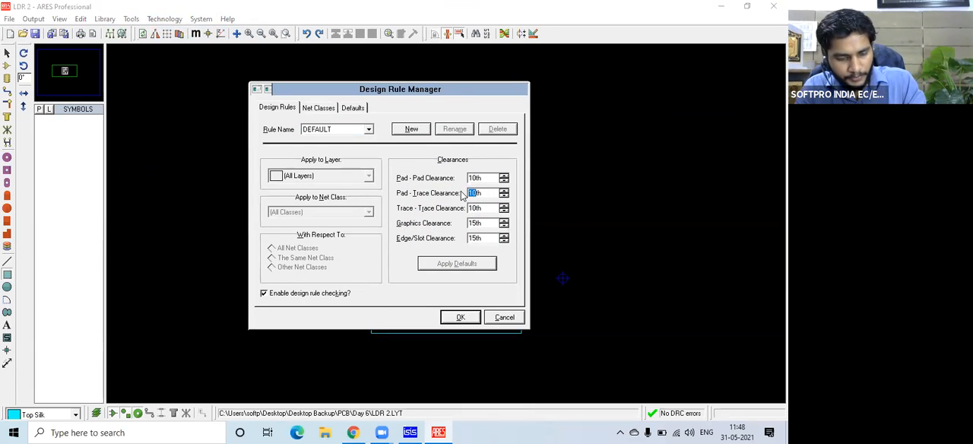
pyautogui.write('20th')
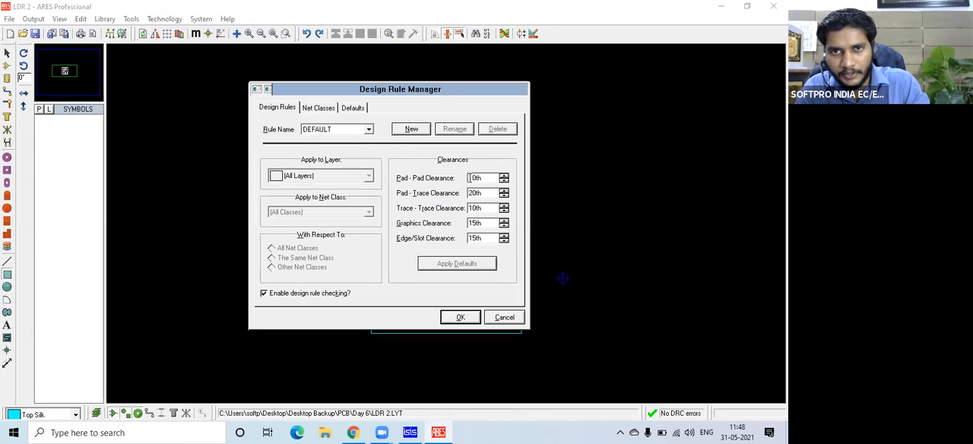
pyautogui.doubleClick(474, 178)
pyautogui.write('20th')
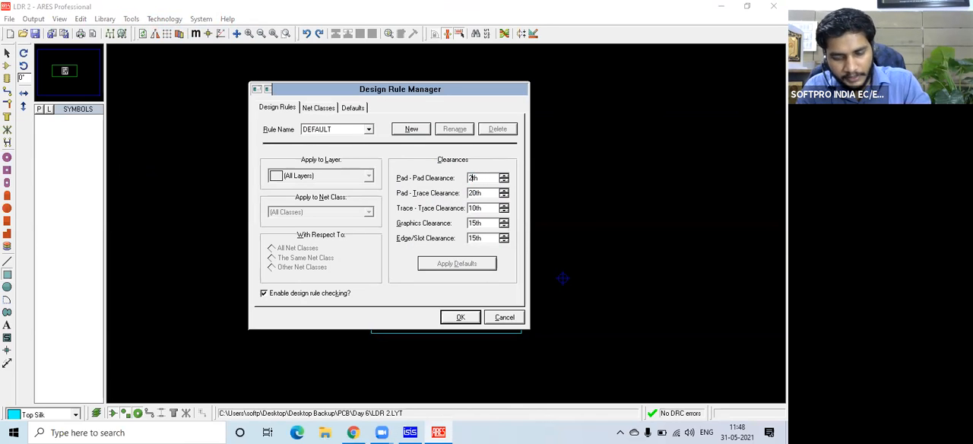
pyautogui.doubleClick(472, 208)
pyautogui.write('2')
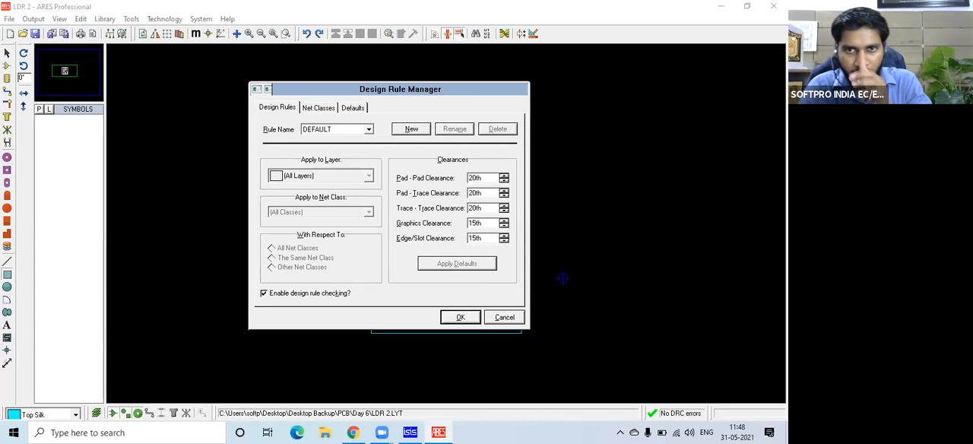
# Set the POWER net class's trace style to T40 in the Design Rule Manager.
pyautogui.click(324, 108)
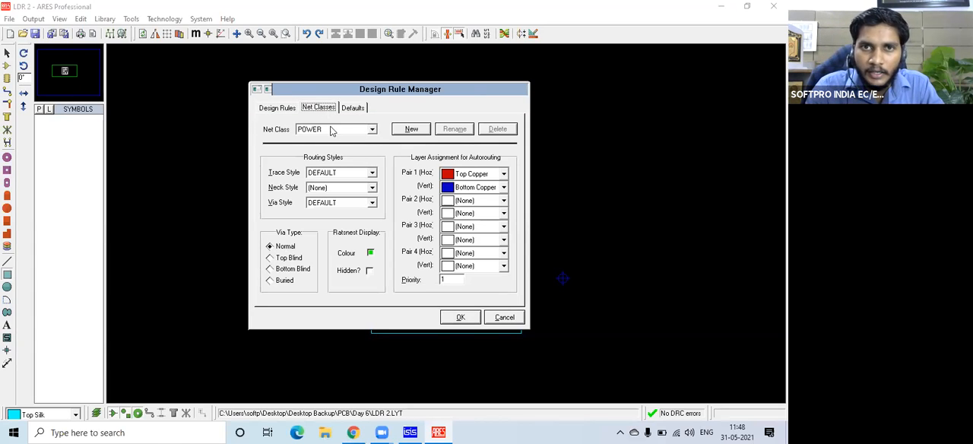
pyautogui.click(504, 174)
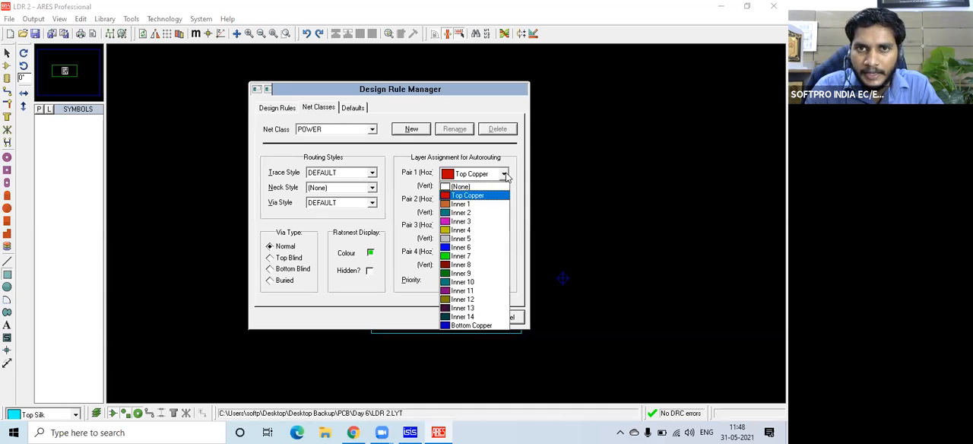
pyautogui.click(413, 162)
pyautogui.click(373, 129)
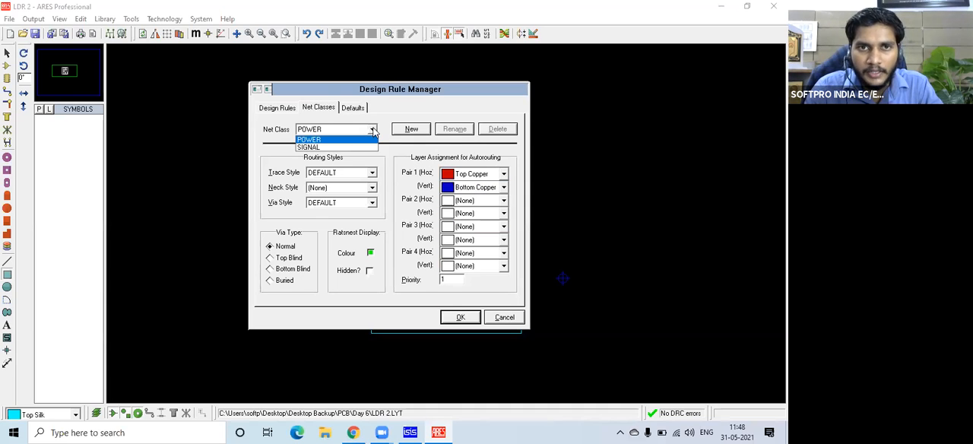
pyautogui.click(386, 168)
pyautogui.click(376, 173)
pyautogui.scroll(-1, 334, 213)
pyautogui.click(331, 205)
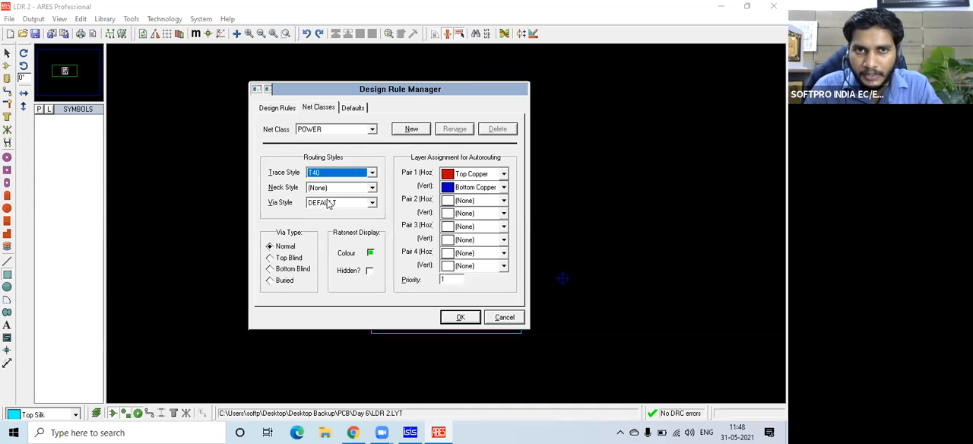
# Apply the design rule changes and recheck the DEFAULT clearances and POWER net class settings in the Design Rule Manager.
pyautogui.click(595, 265)
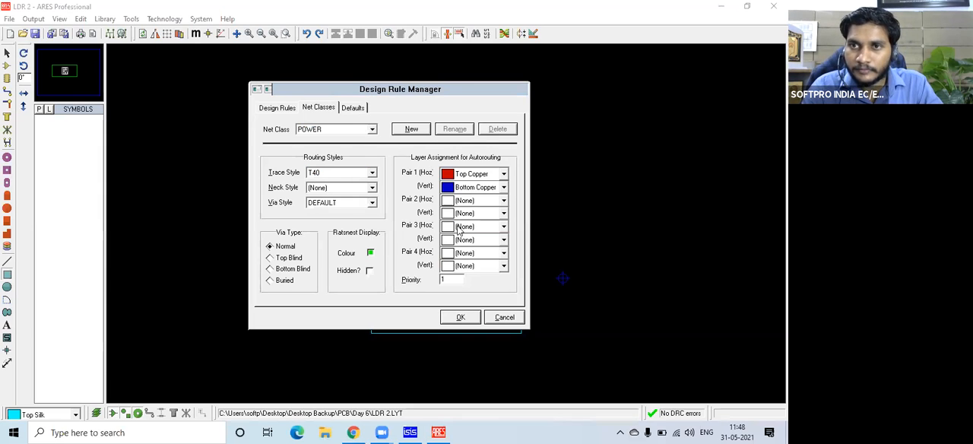
pyautogui.click(459, 318)
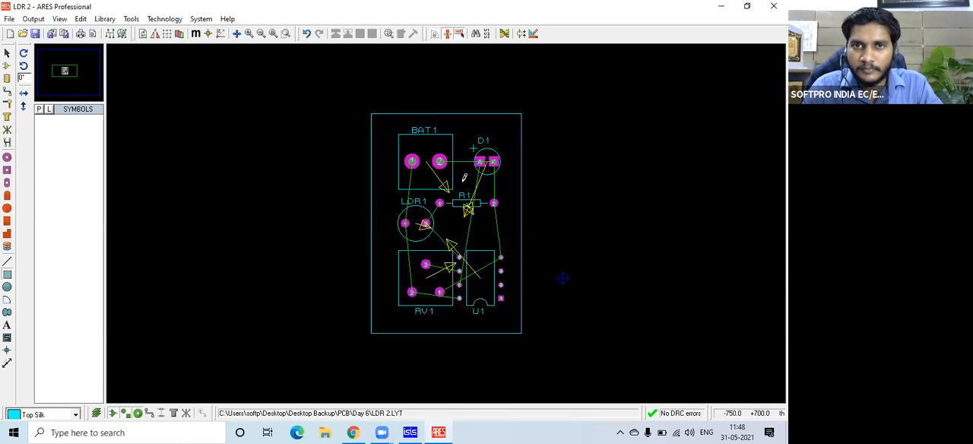
pyautogui.click(164, 18)
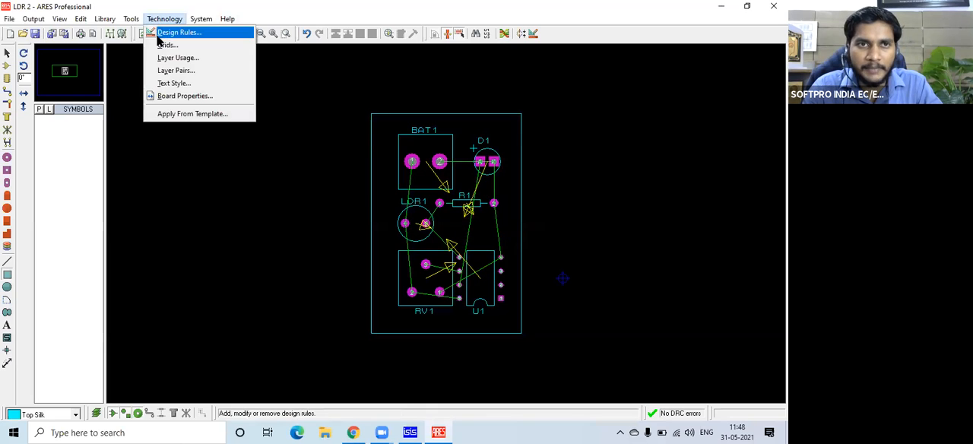
pyautogui.click(171, 33)
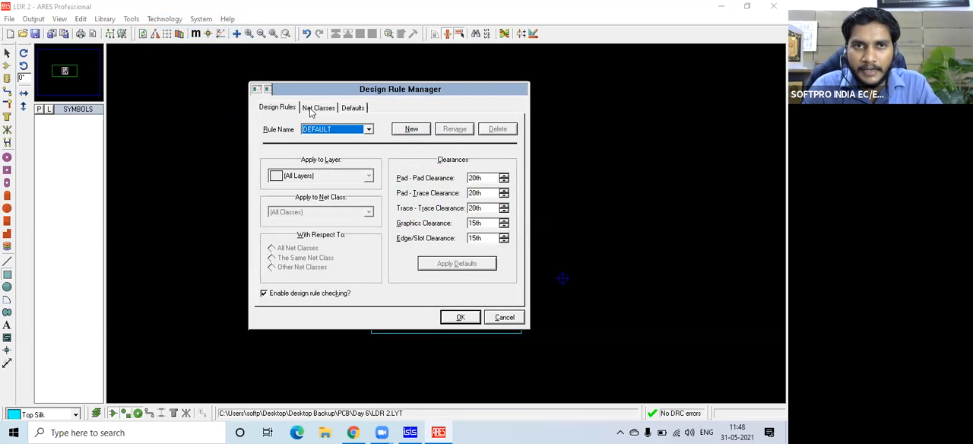
pyautogui.click(313, 108)
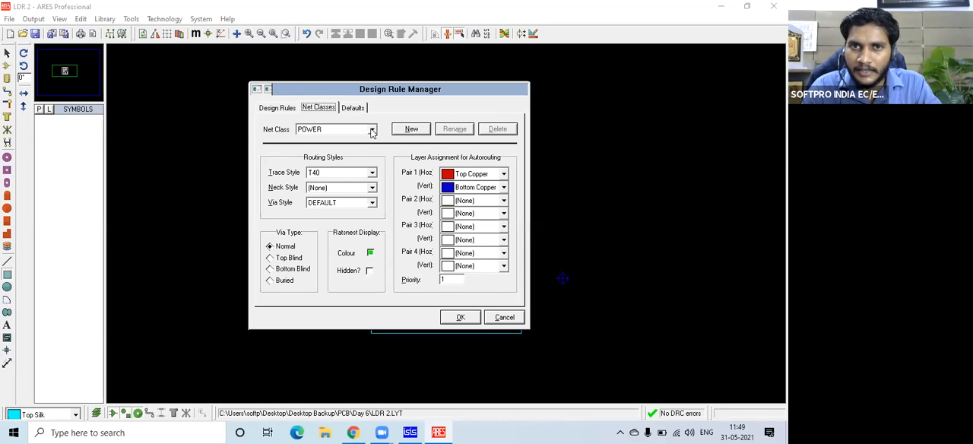
pyautogui.click(461, 317)
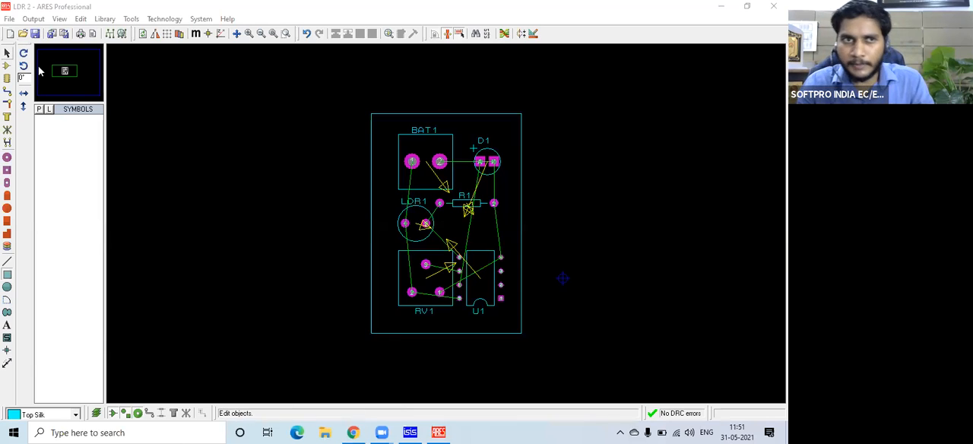
# Dimension the board outline's full height beside its right edge and its full width below its bottom edge.
pyautogui.click(63, 74)
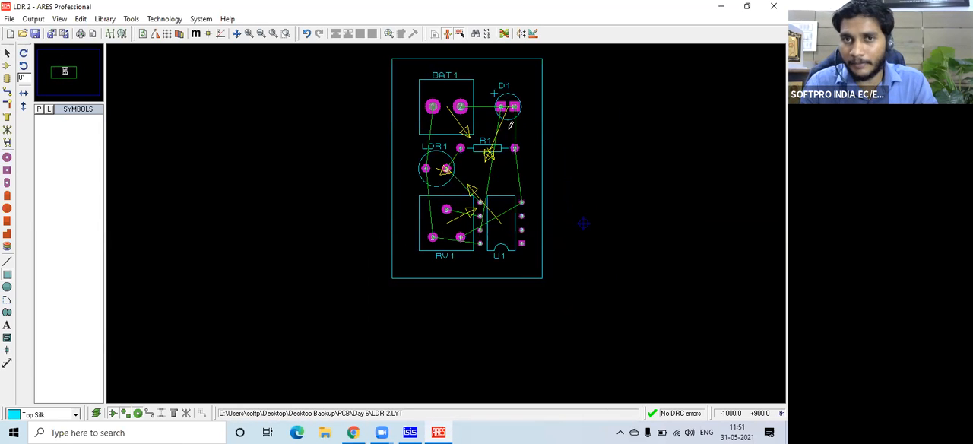
pyautogui.scroll(1, 526, 168)
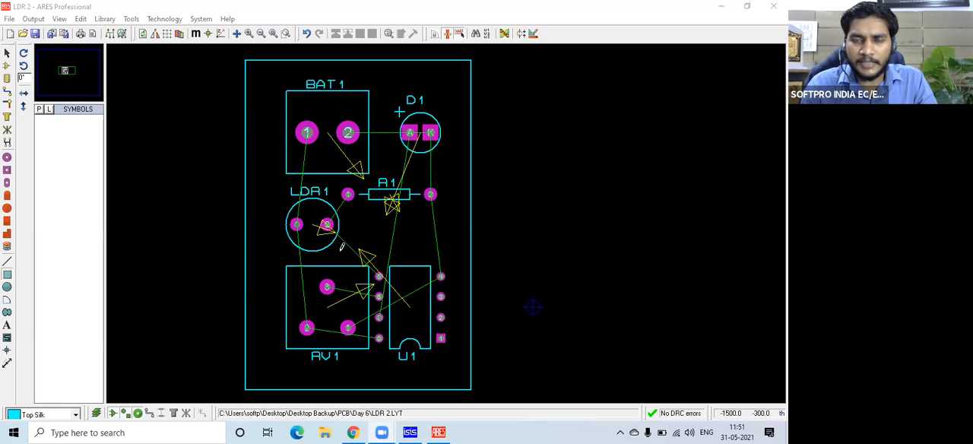
pyautogui.click(7, 366)
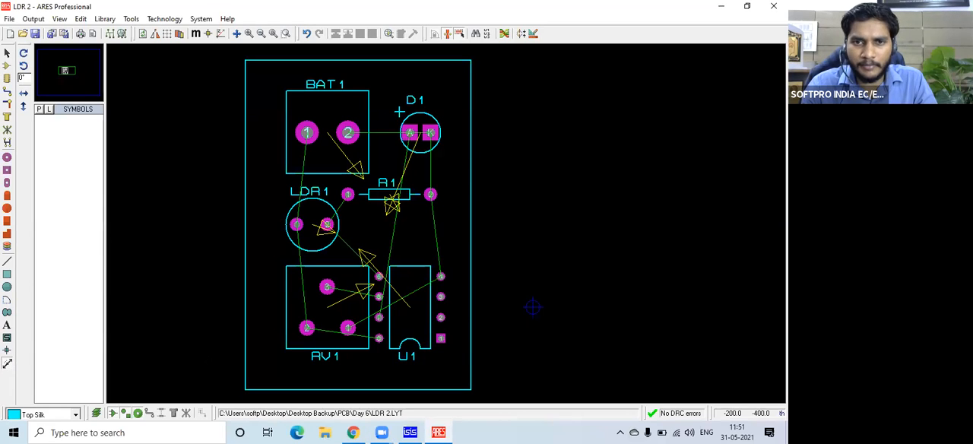
pyautogui.click(493, 389)
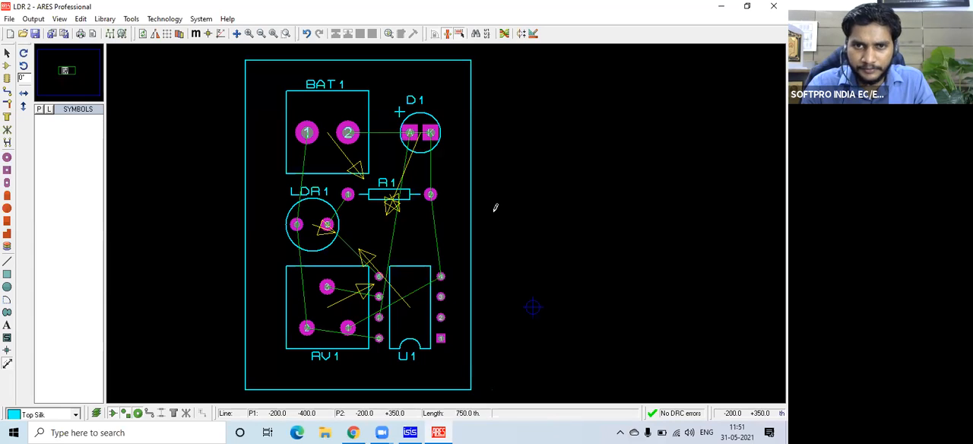
pyautogui.click(492, 61)
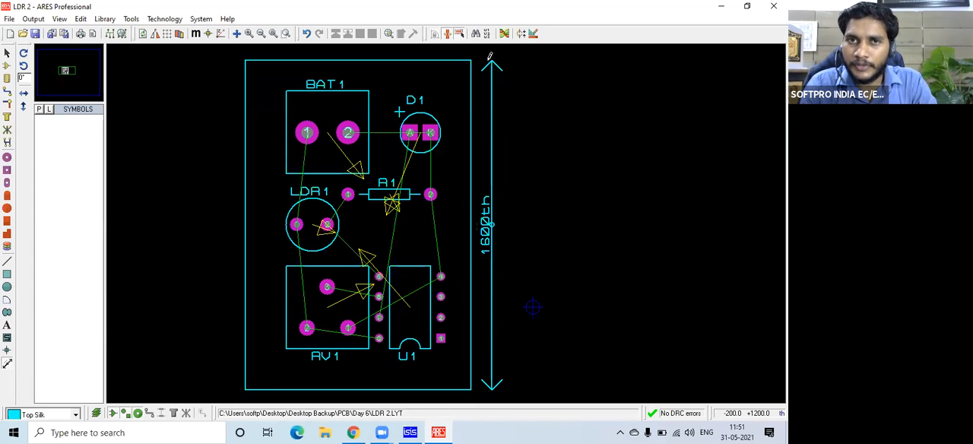
pyautogui.press('F7')
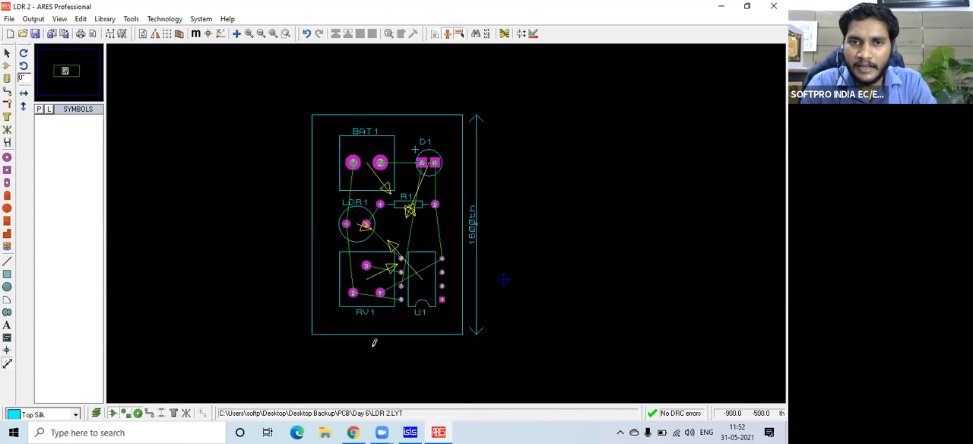
pyautogui.click(313, 354)
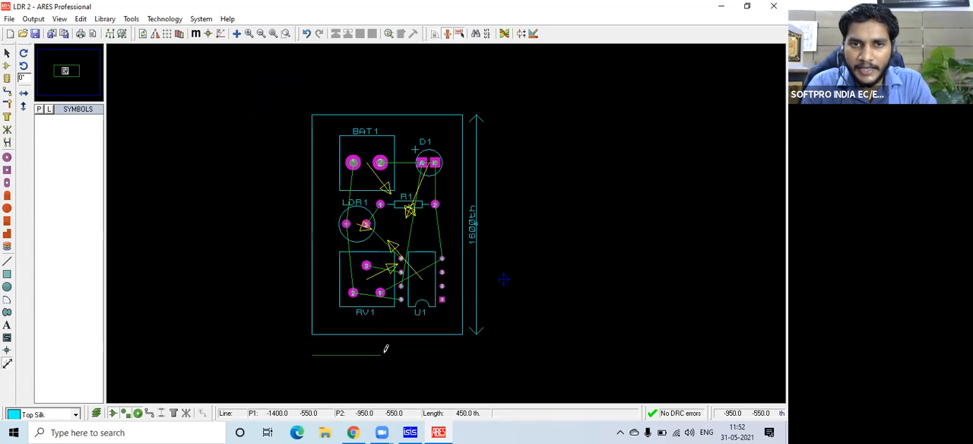
pyautogui.click(463, 351)
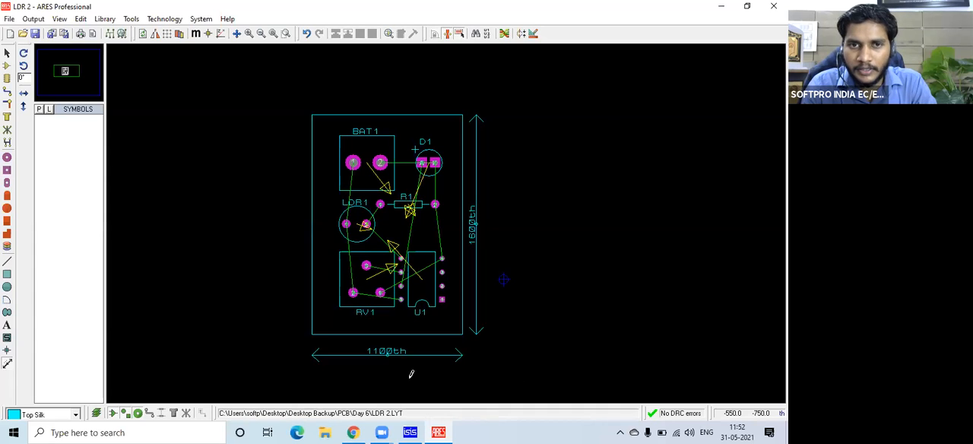
# Delete the height and width dimensions beside the board outline.
pyautogui.press('F6')
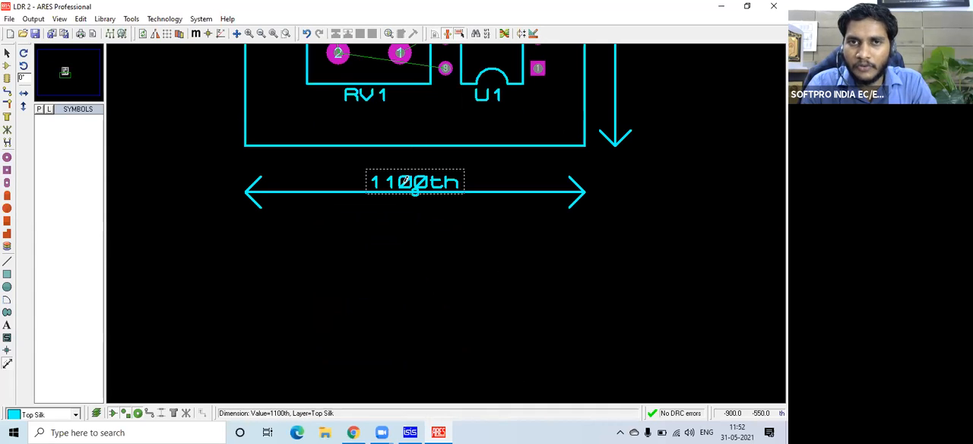
pyautogui.scroll(-1, 415, 190)
pyautogui.scroll(-2, 424, 196)
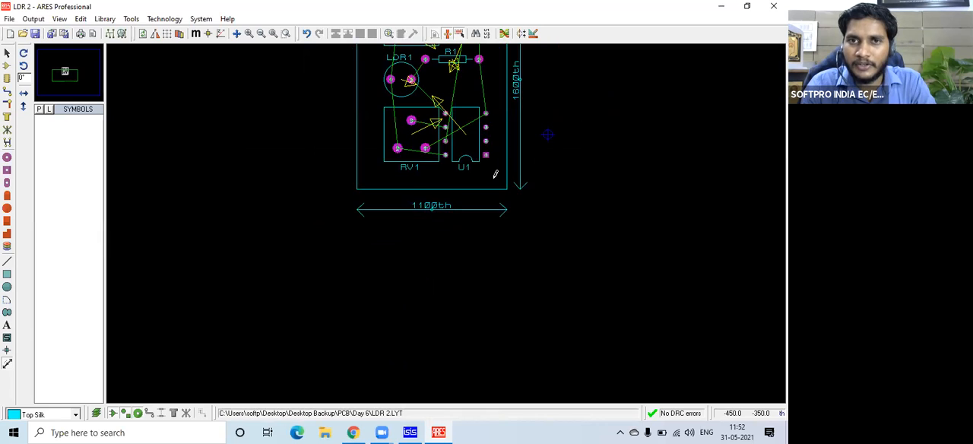
pyautogui.scroll(2, 446, 202)
pyautogui.click(465, 129)
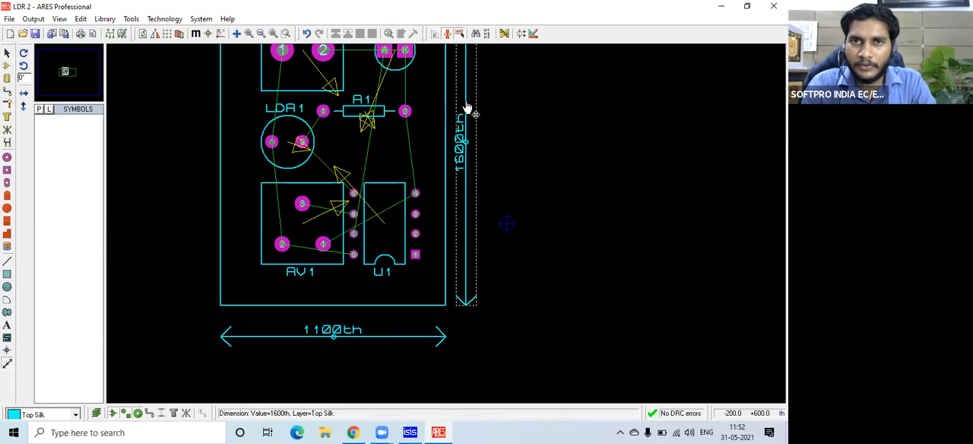
pyautogui.press('Delete')
pyautogui.click(383, 330)
pyautogui.press('Delete')
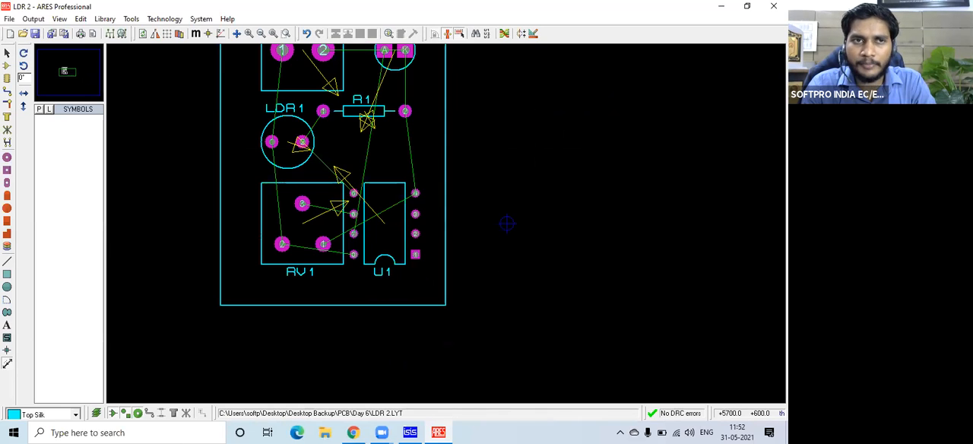
# Set the SIGNAL net class's trace style to T40 in the Design Rule Manager.
pyautogui.click(64, 70)
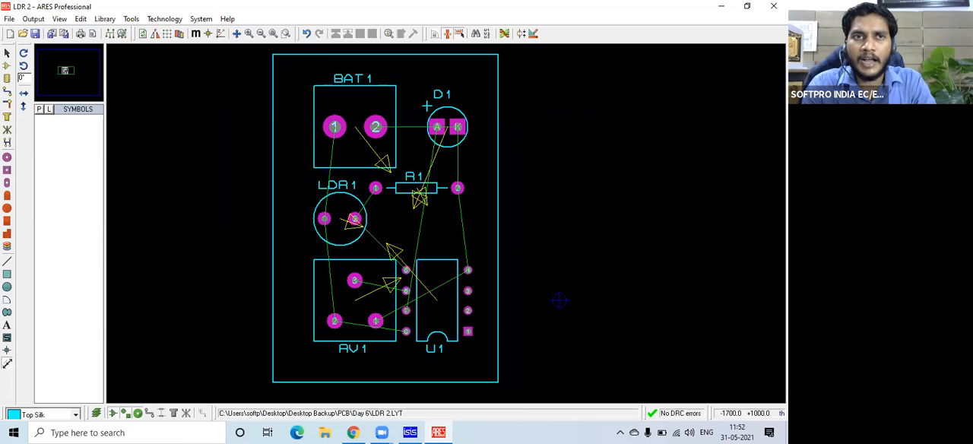
pyautogui.click(150, 20)
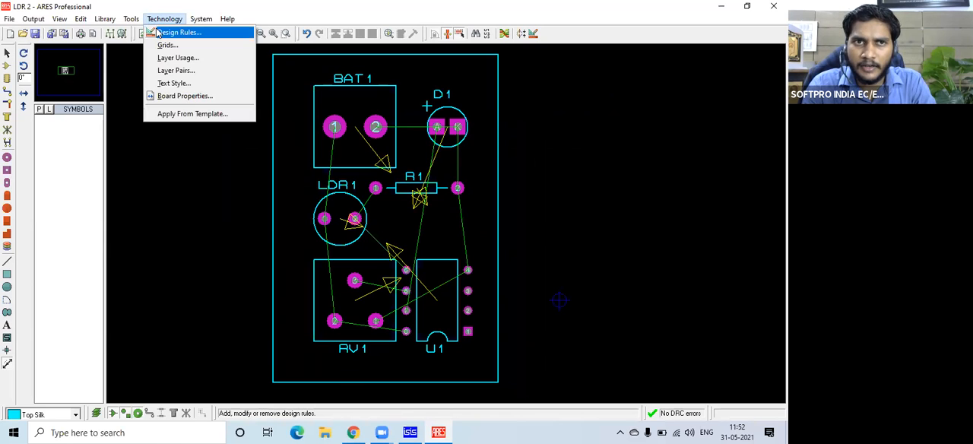
pyautogui.click(163, 31)
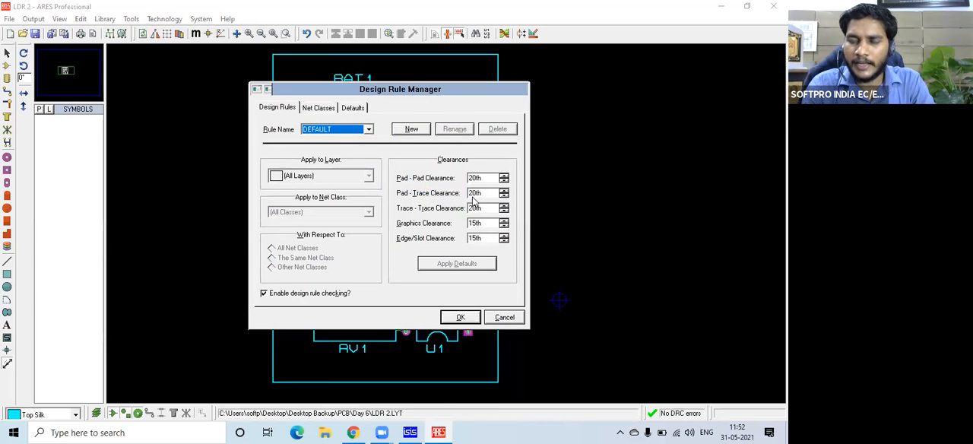
pyautogui.click(321, 109)
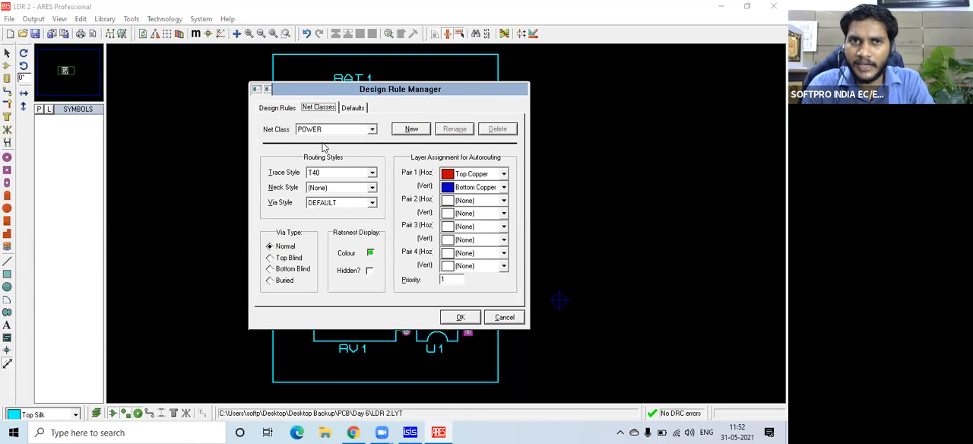
pyautogui.click(373, 174)
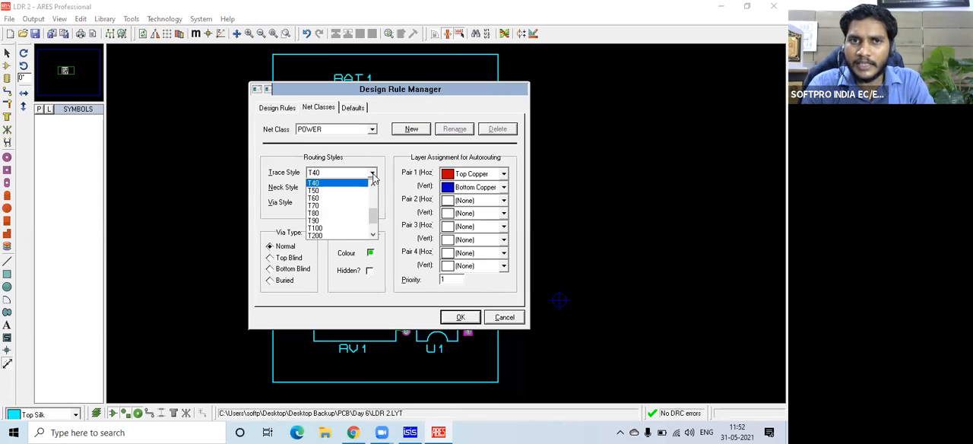
pyautogui.click(395, 164)
pyautogui.click(374, 133)
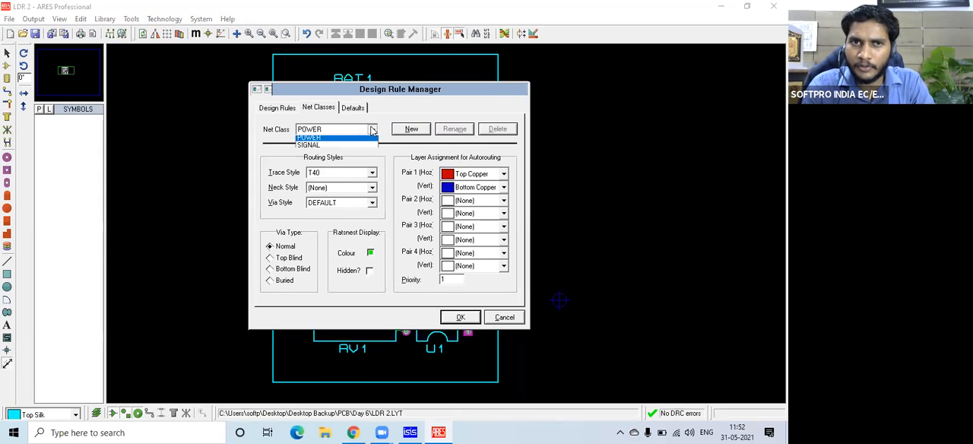
pyautogui.click(360, 148)
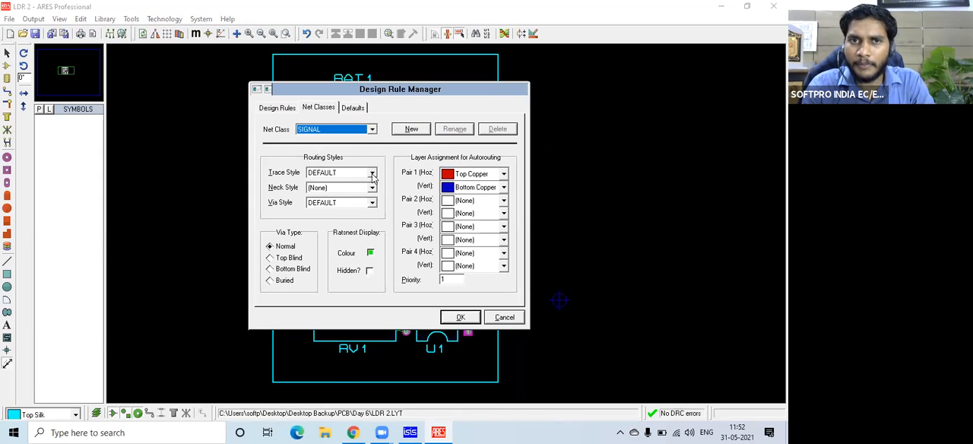
pyautogui.click(373, 173)
pyautogui.scroll(-3, 334, 217)
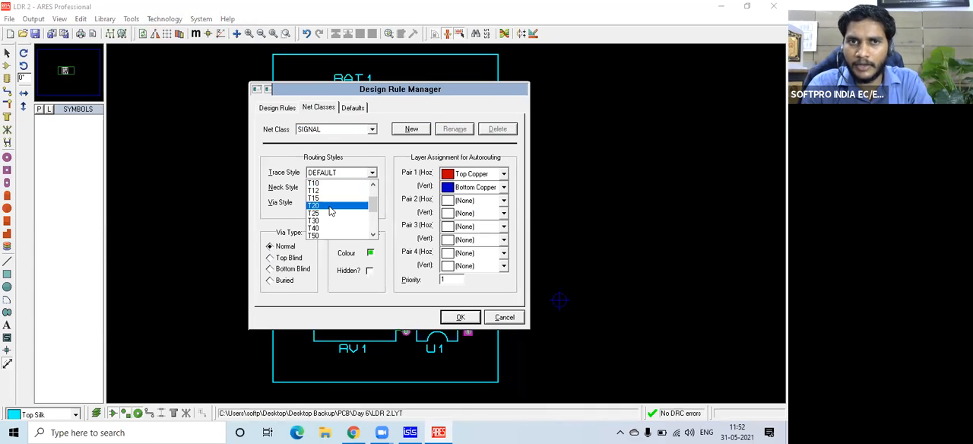
pyautogui.click(324, 184)
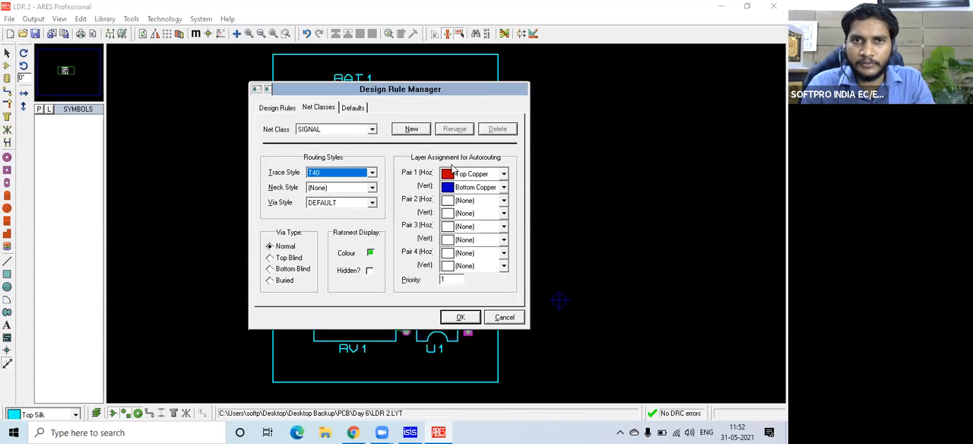
# Assign Bottom Copper as the Pair 1 horizontal autorouting layer for the SIGNAL and POWER net classes, and apply the rules.
pyautogui.click(502, 175)
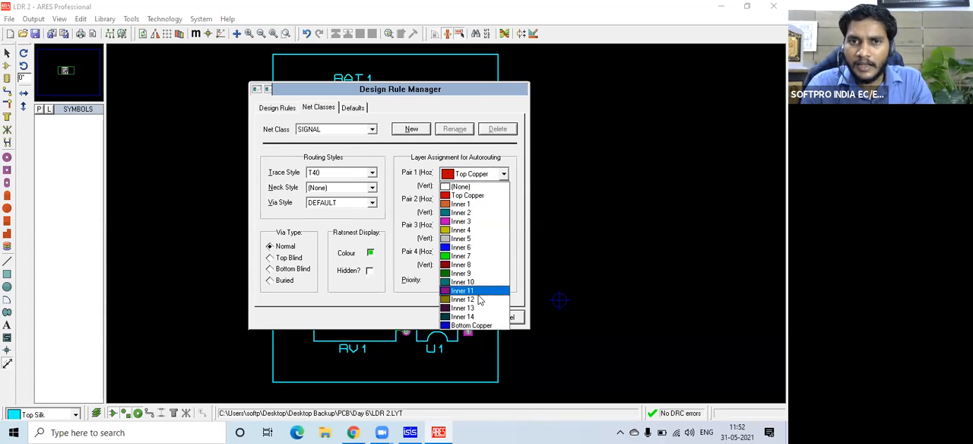
pyautogui.click(471, 326)
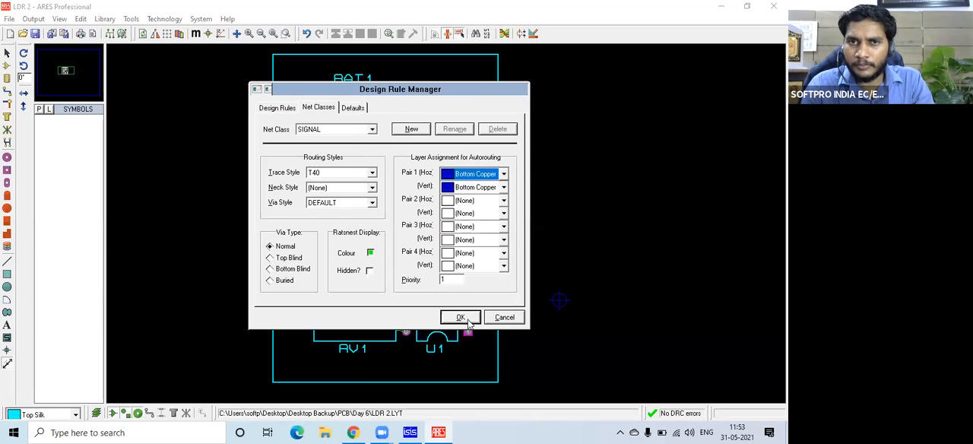
pyautogui.click(371, 129)
pyautogui.click(334, 141)
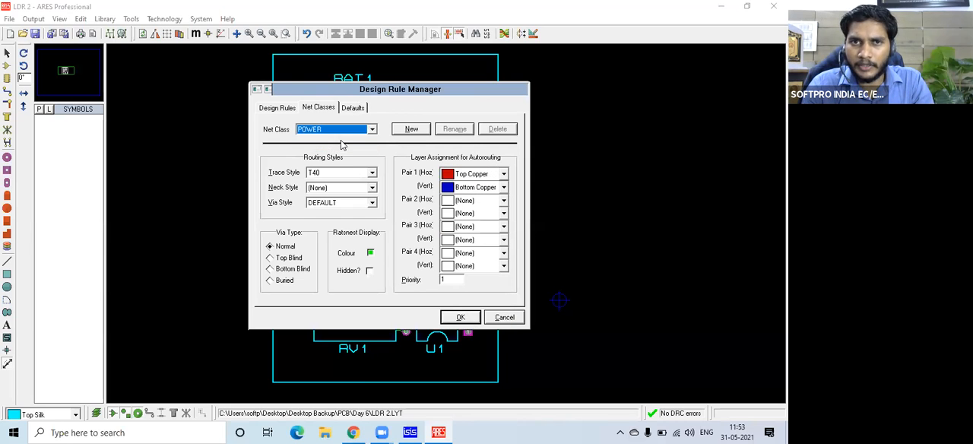
pyautogui.click(504, 176)
pyautogui.click(460, 323)
pyautogui.click(461, 319)
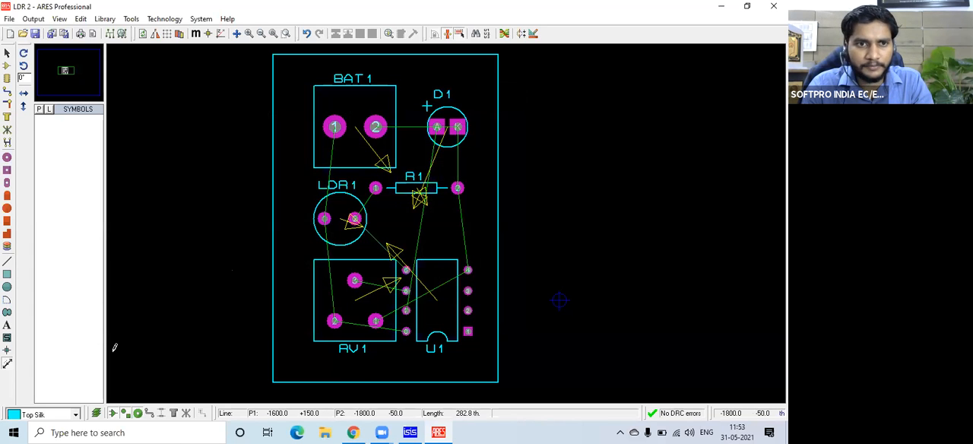
# Autoroute the LDR 2 board with the updated net class settings.
pyautogui.hscroll(-3, 430, 293)
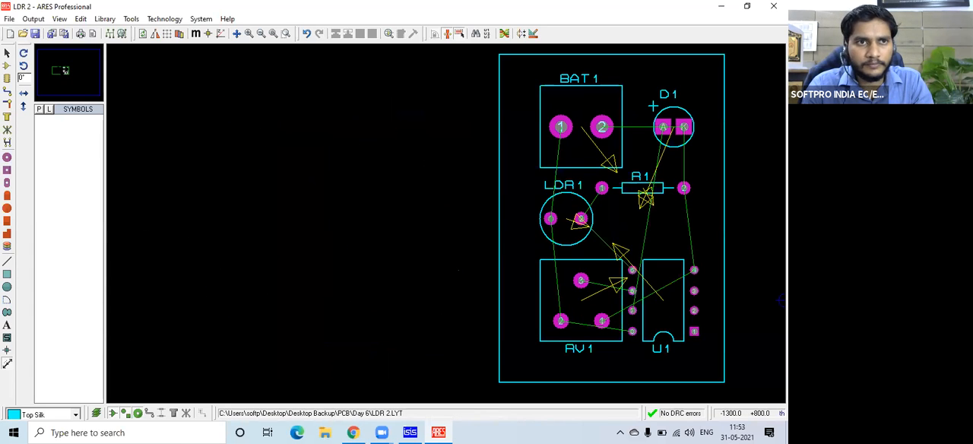
pyautogui.click(64, 72)
pyautogui.moveTo(64, 72); pyautogui.dragTo(65, 70)
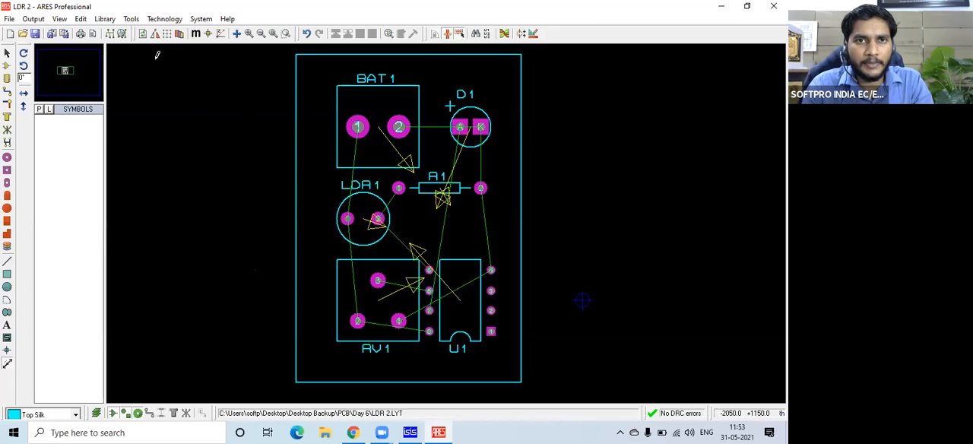
pyautogui.click(137, 19)
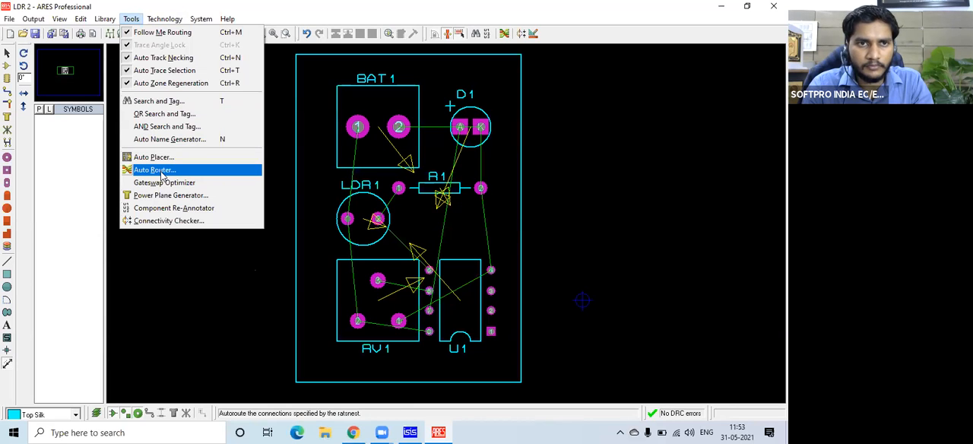
pyautogui.click(155, 170)
pyautogui.click(499, 116)
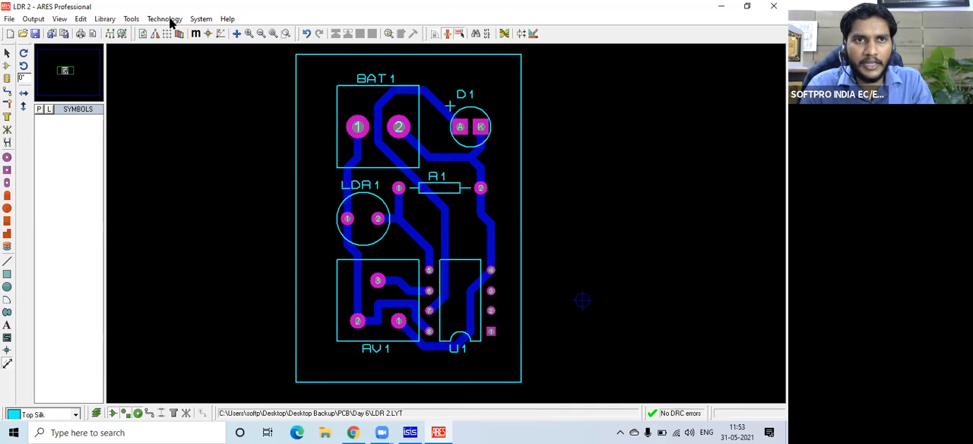
# Undo the board's autorouting and assign Top Copper as the POWER net class's Pair 1 horizontal autorouting layer.
pyautogui.hotkey('ctrl', 'z')
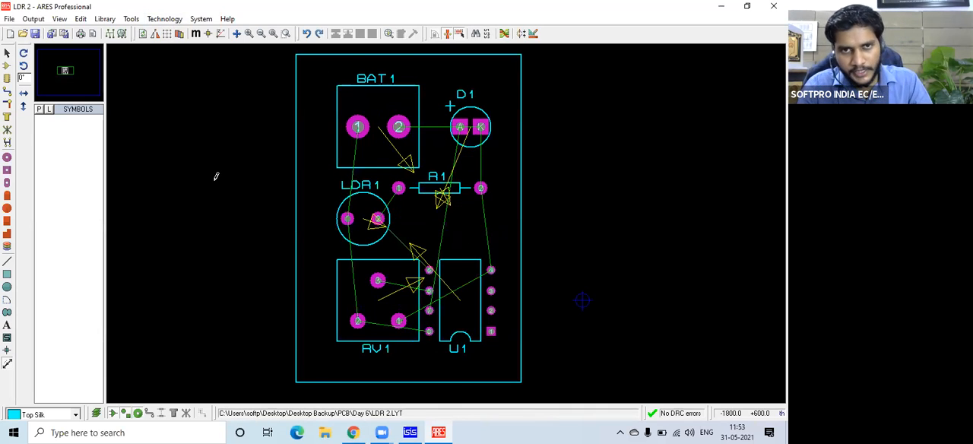
pyautogui.click(164, 19)
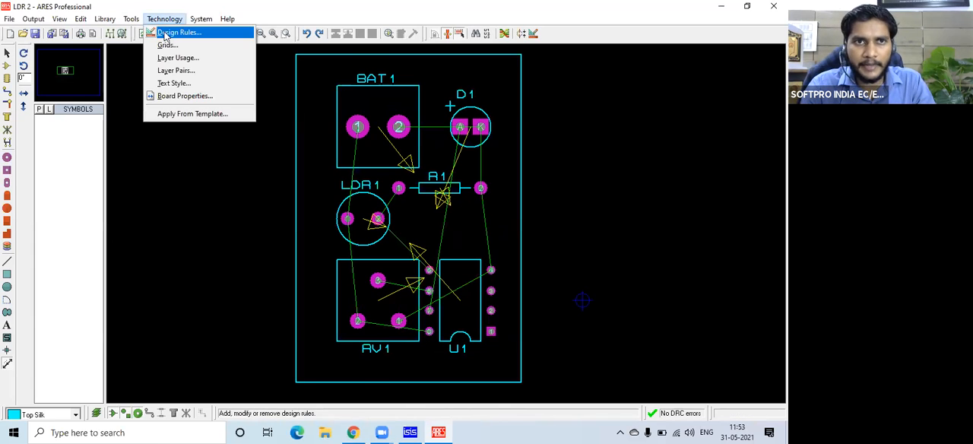
pyautogui.click(171, 31)
pyautogui.click(318, 108)
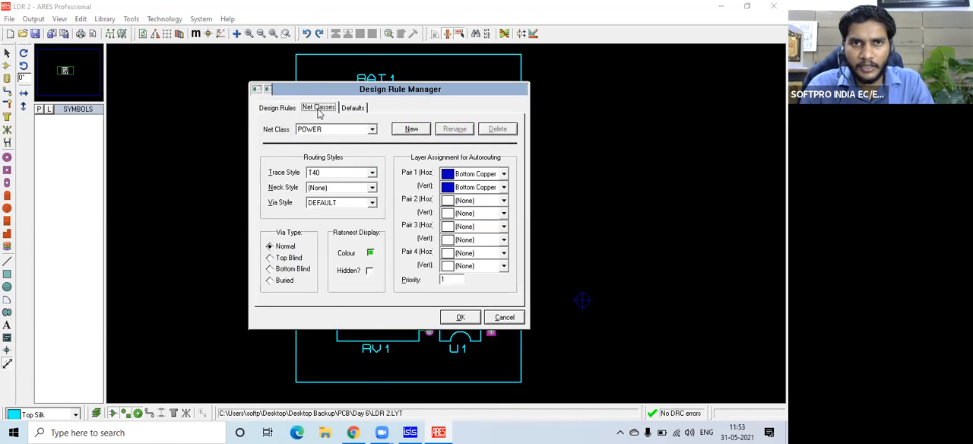
pyautogui.click(503, 175)
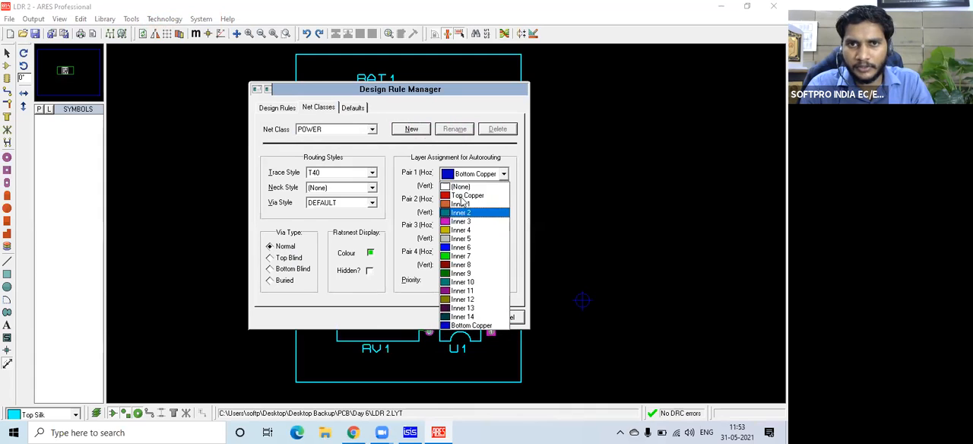
pyautogui.click(467, 204)
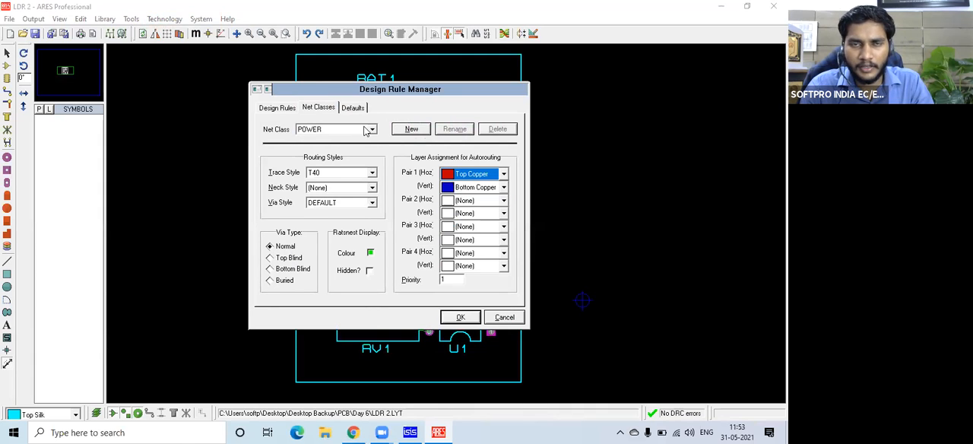
# Assign Top Copper as the SIGNAL net class's Pair 1 horizontal autorouting layer and apply the design rules.
pyautogui.click(368, 129)
pyautogui.click(341, 149)
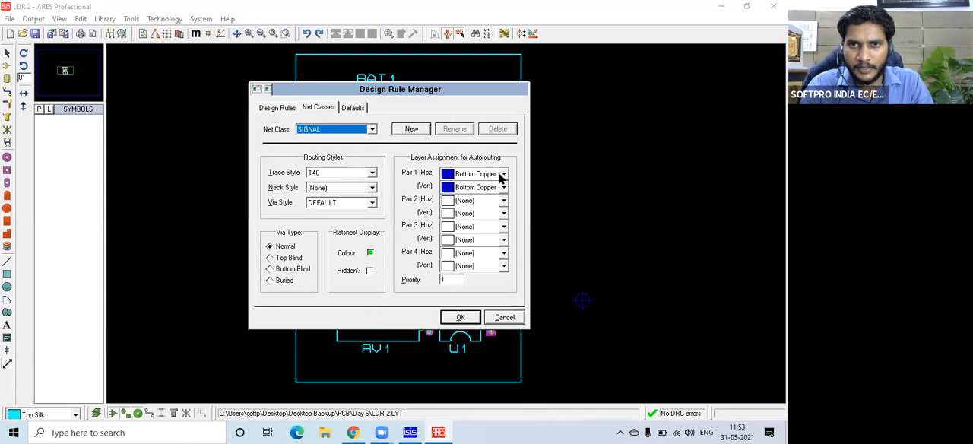
pyautogui.click(503, 174)
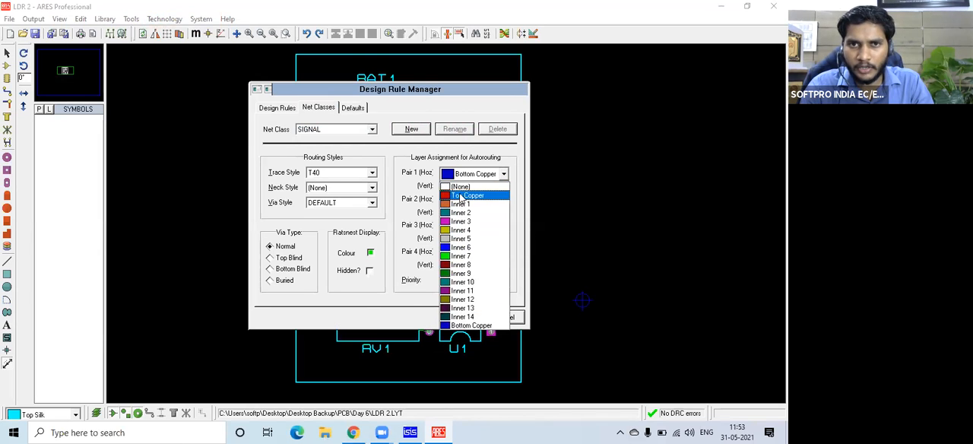
pyautogui.click(460, 199)
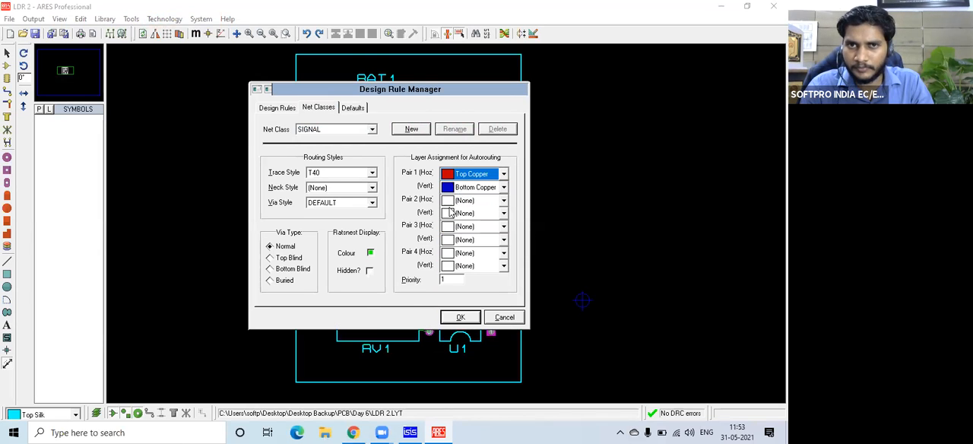
pyautogui.click(460, 318)
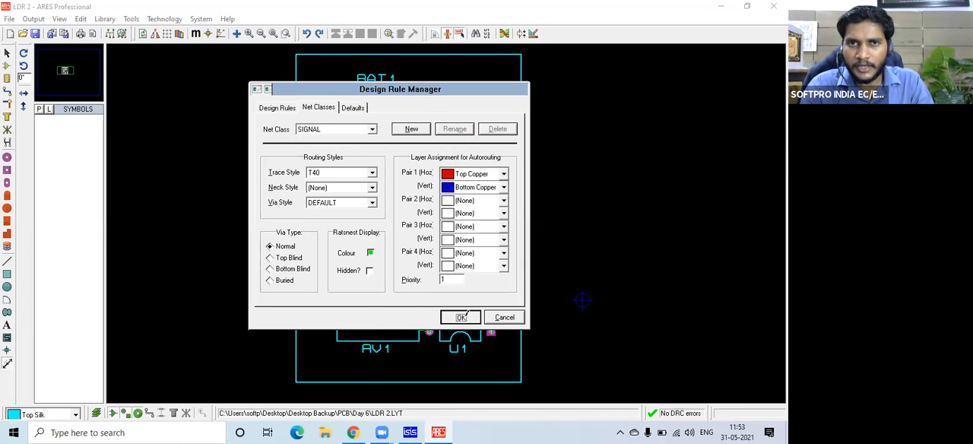
# Autoroute the LDR 2 board on both copper layers with the default router settings.
pyautogui.click(133, 23)
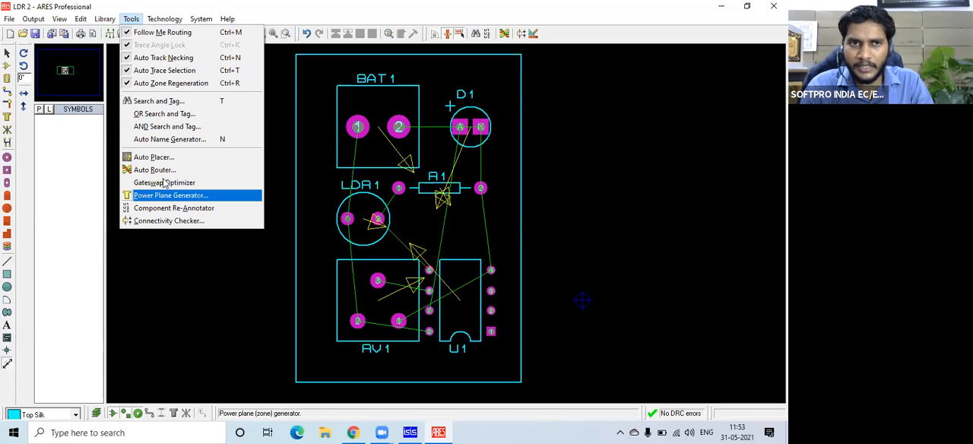
pyautogui.click(158, 171)
pyautogui.click(491, 119)
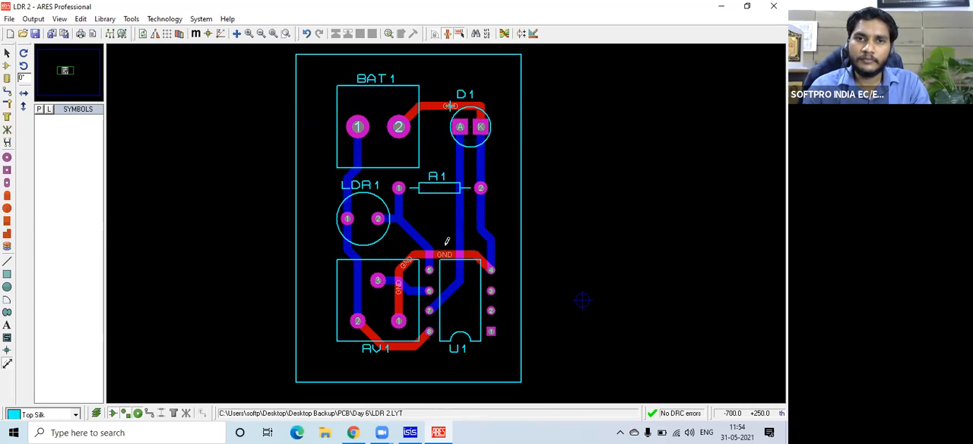
pyautogui.scroll(3, 495, 252)
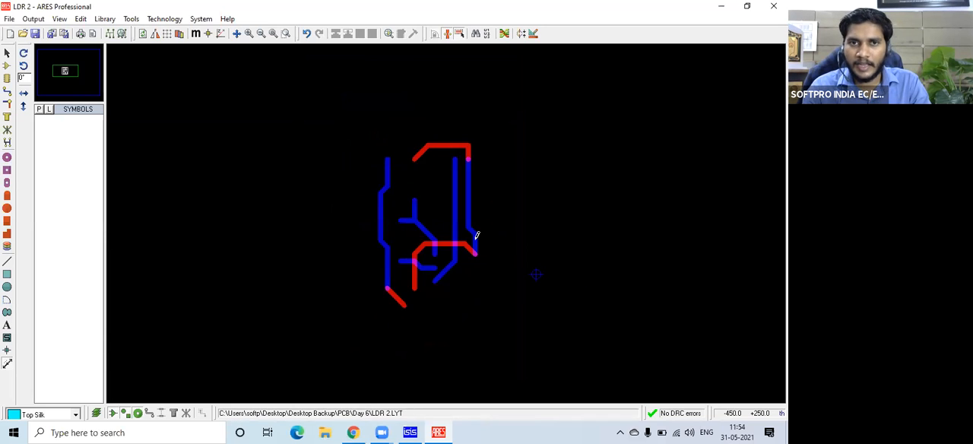
pyautogui.scroll(-4, 446, 220)
pyautogui.scroll(3, 445, 232)
pyautogui.scroll(-1, 445, 236)
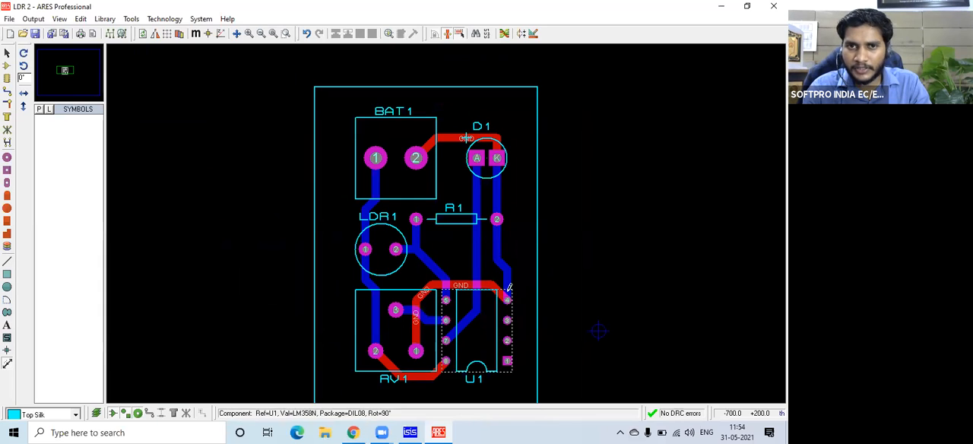
pyautogui.rightClick(511, 252)
pyautogui.click(173, 247)
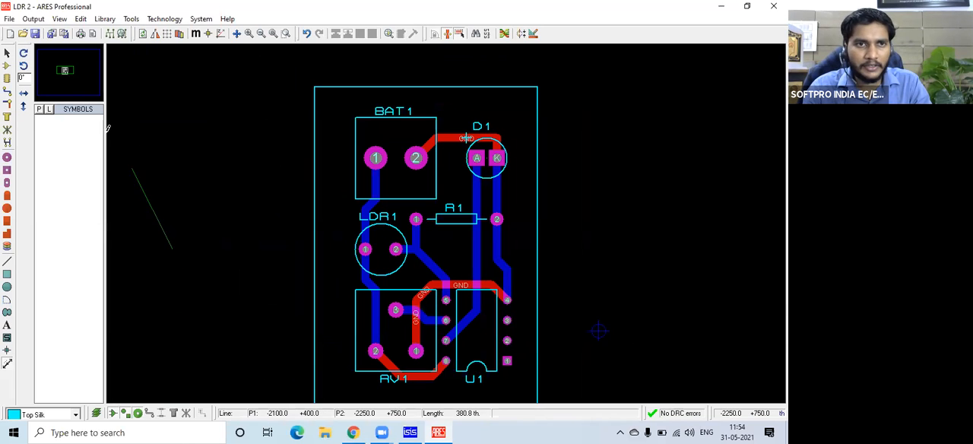
pyautogui.moveTo(48, 70); pyautogui.dragTo(65, 68)
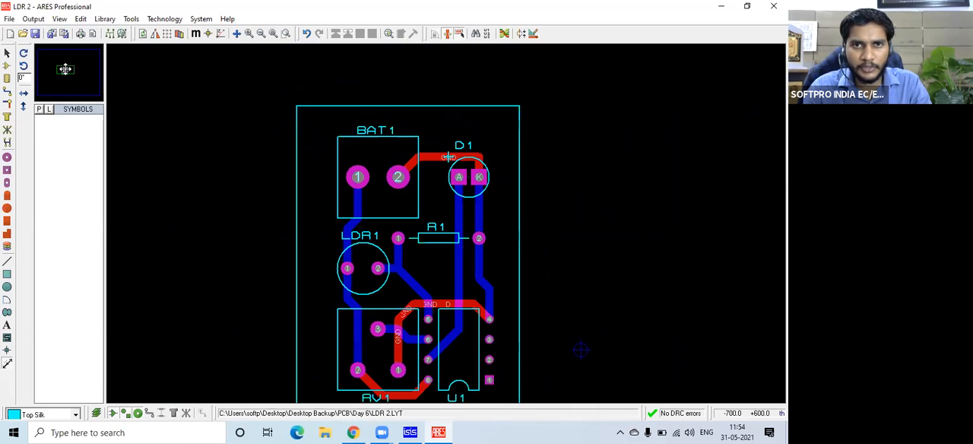
# Activate Track mode for editing the routed tracks.
pyautogui.click(6, 106)
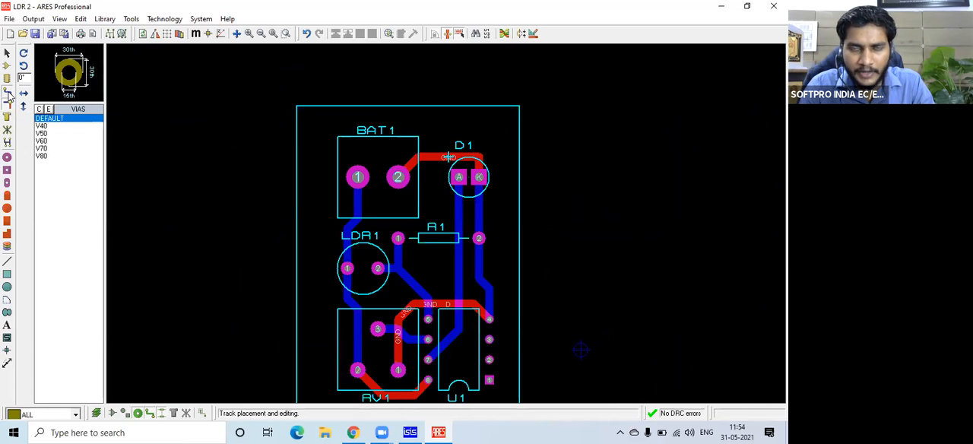
pyautogui.click(7, 92)
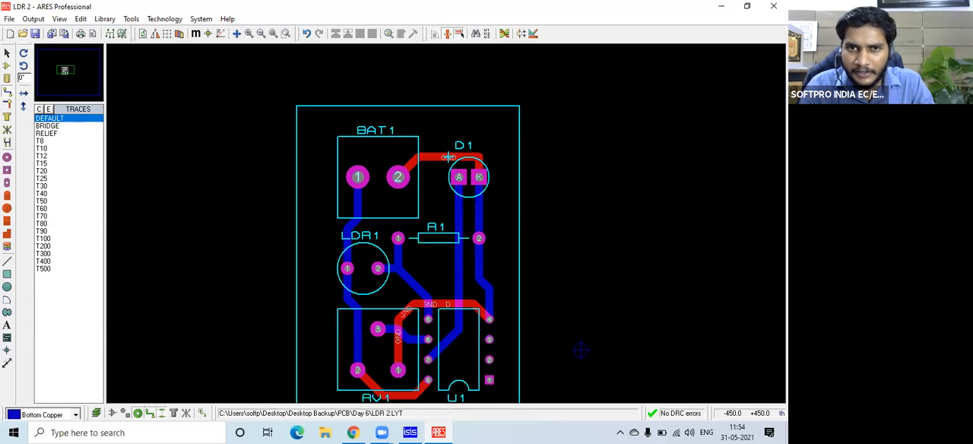
pyautogui.rightClick(484, 263)
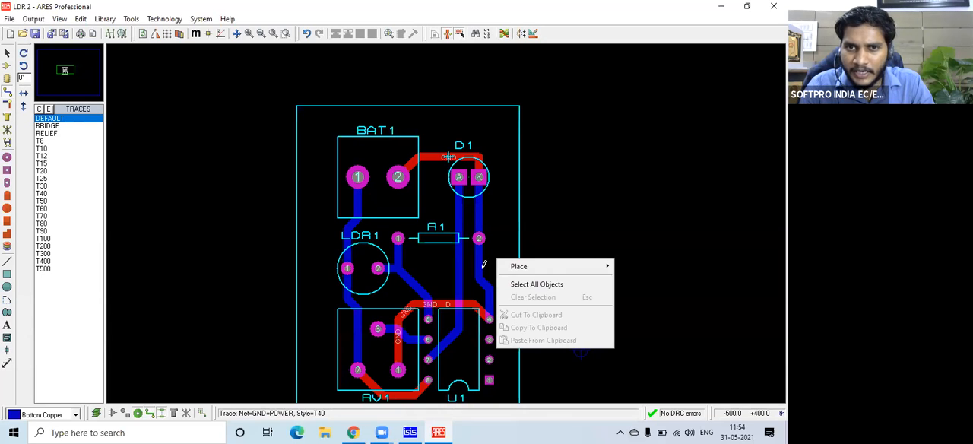
pyautogui.rightClick(482, 269)
pyautogui.rightClick(483, 285)
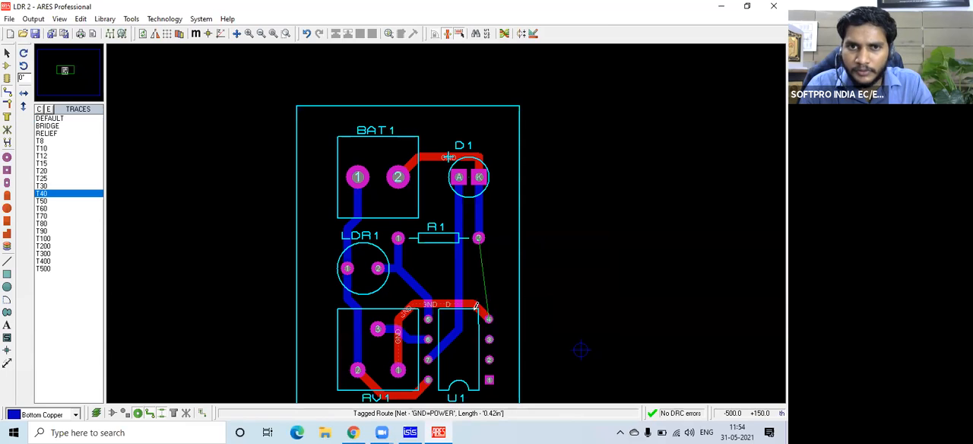
pyautogui.hotkey('ctrl', 'z')
# Delete the top-copper GND track between U1 pin 4 and RV1 pin 1.
pyautogui.rightClick(472, 303)
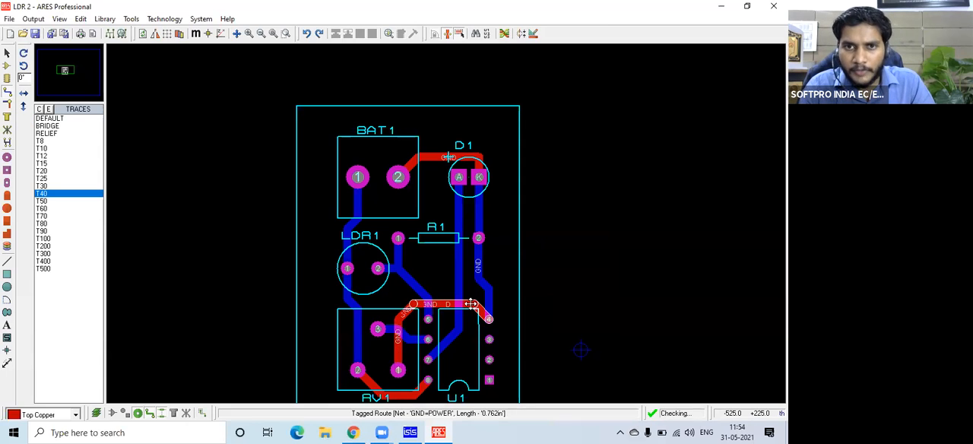
pyautogui.rightClick(472, 303)
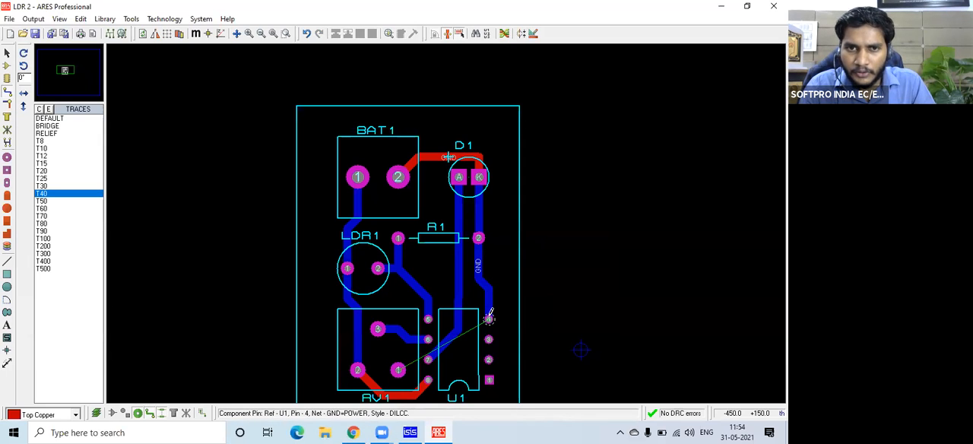
# Route a T40 GND track from U1 pin 4 up the board's right edge to its upper corner, alternating copper layers through vias.
pyautogui.click(489, 318)
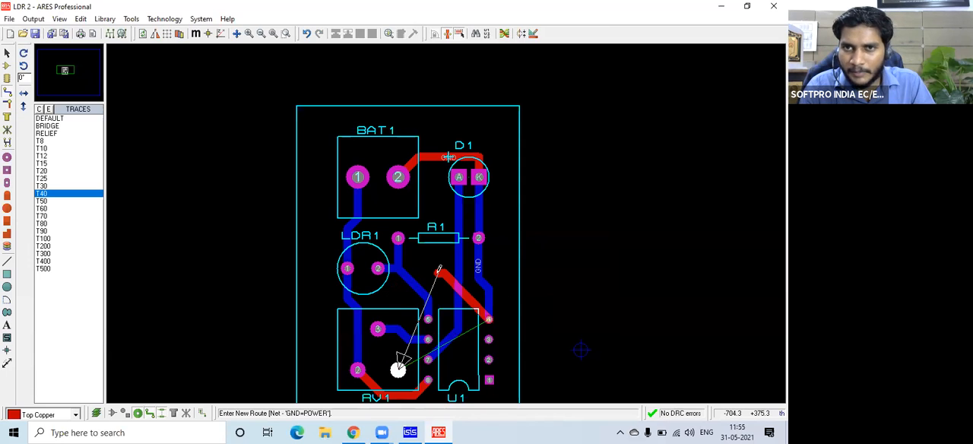
pyautogui.press('space')
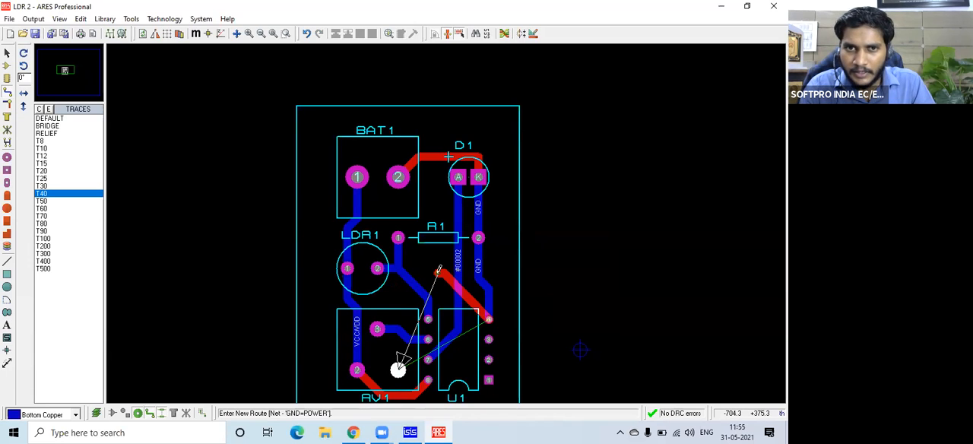
pyautogui.press('space')
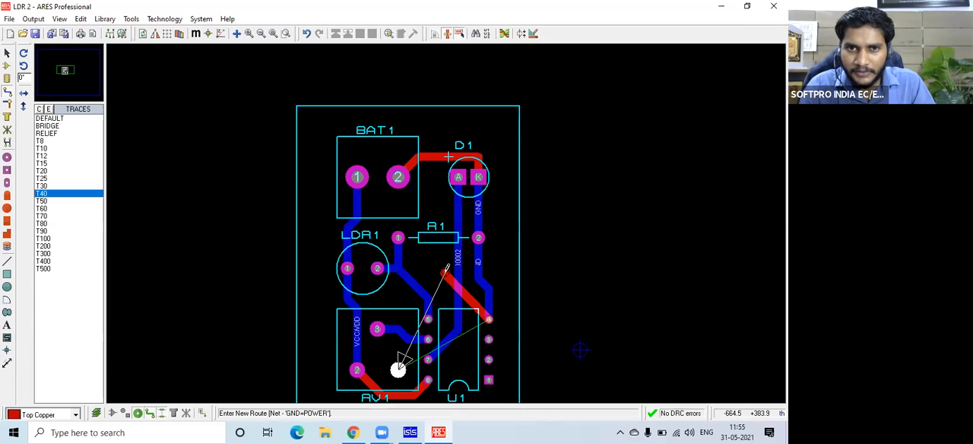
pyautogui.doubleClick(508, 282)
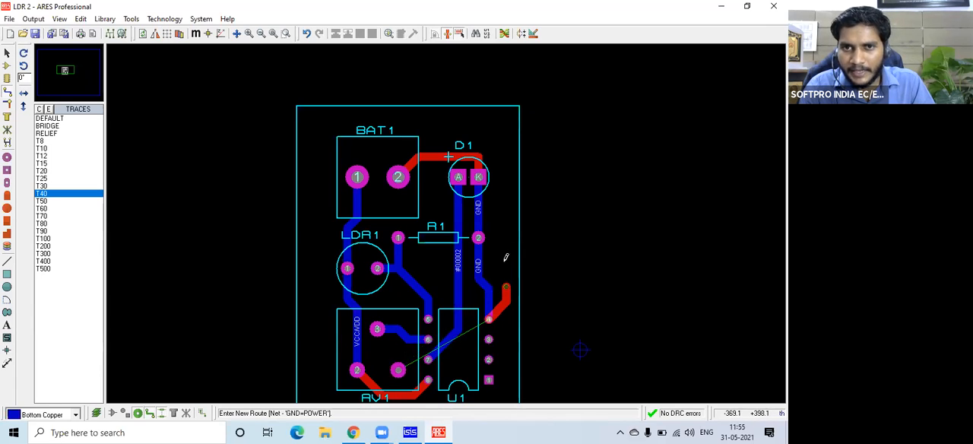
pyautogui.doubleClick(504, 219)
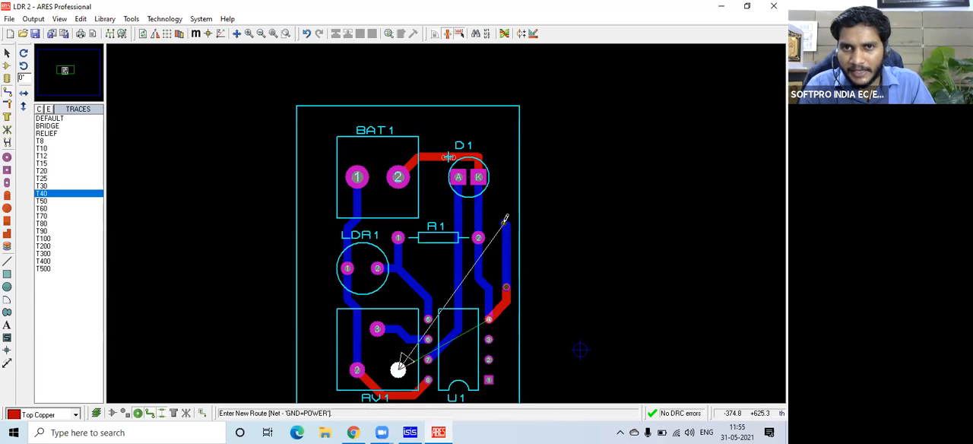
pyautogui.doubleClick(504, 156)
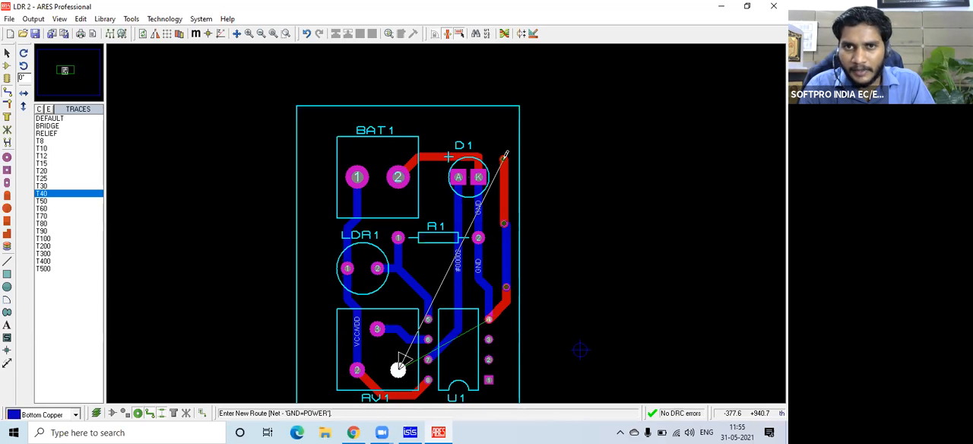
pyautogui.doubleClick(500, 118)
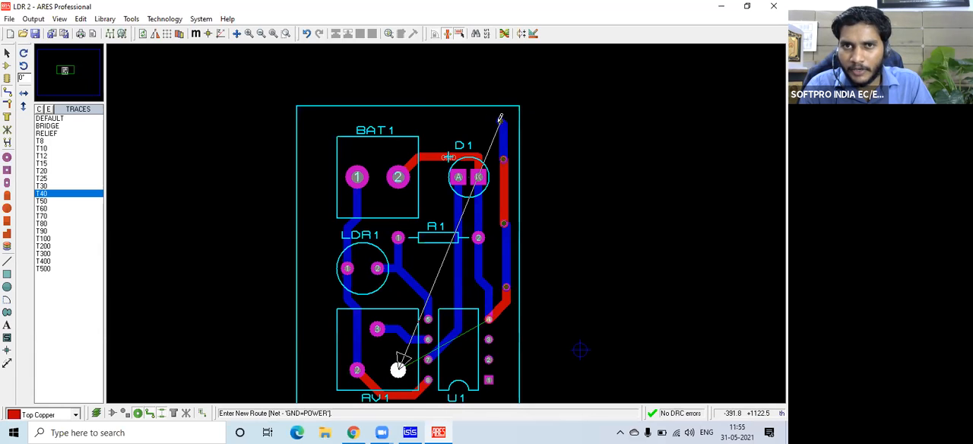
# Continue the GND track across the board's upper edge and down its left edge to beside RV1, switching copper layers with vias.
pyautogui.doubleClick(393, 122)
pyautogui.doubleClick(325, 126)
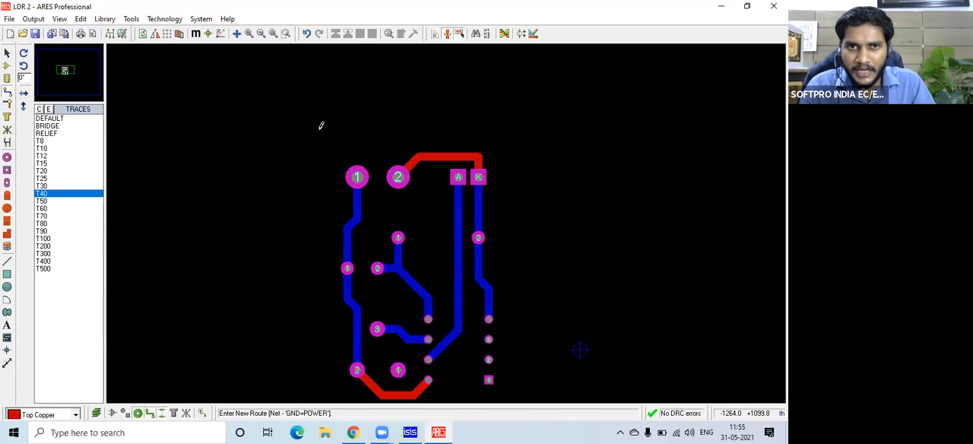
pyautogui.doubleClick(317, 253)
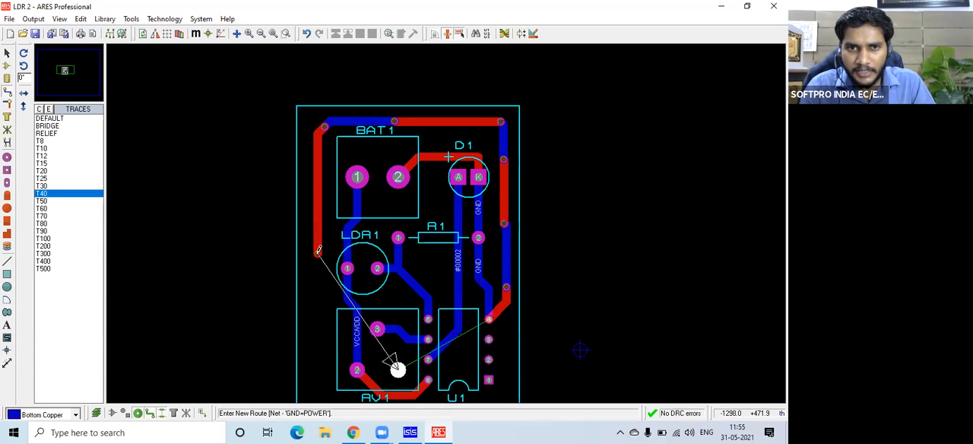
pyautogui.doubleClick(319, 348)
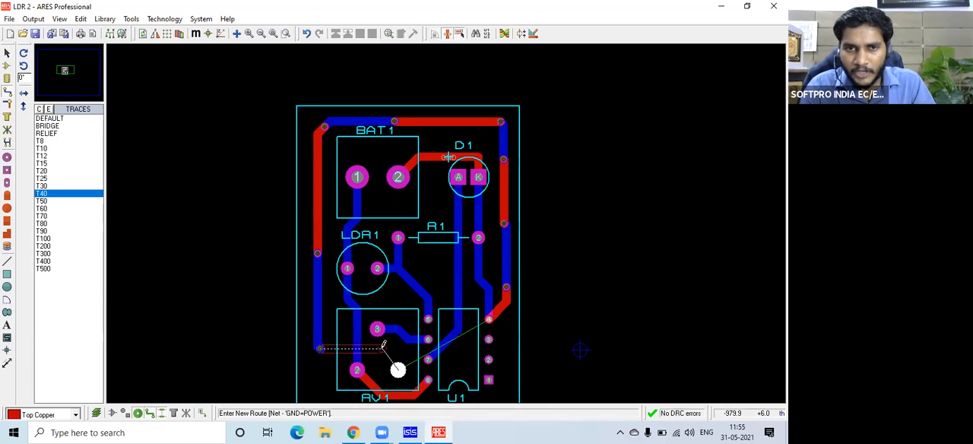
# Complete the T40 GND track by placing a via beside RV1 and routing on top copper to RV1 pin 1.
pyautogui.doubleClick(320, 348)
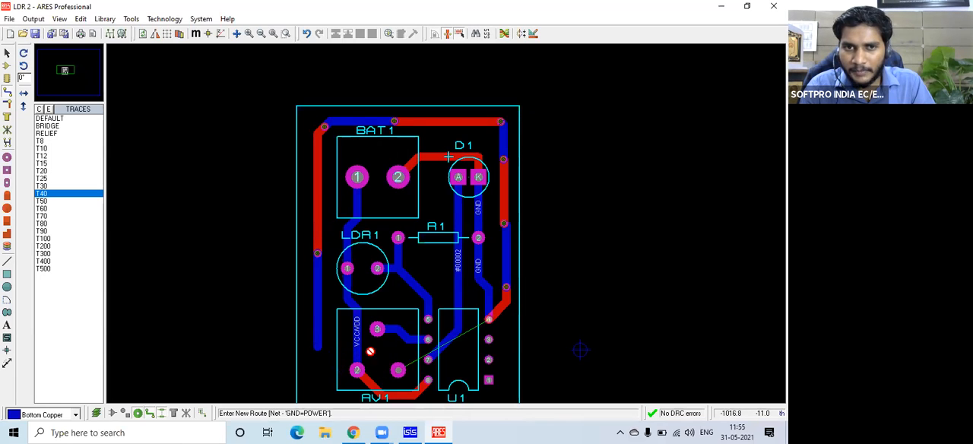
pyautogui.click(341, 380)
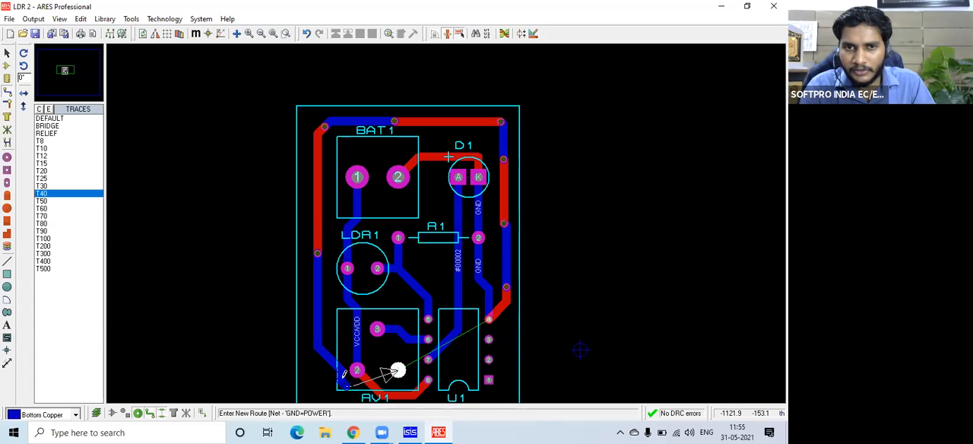
pyautogui.press('Escape')
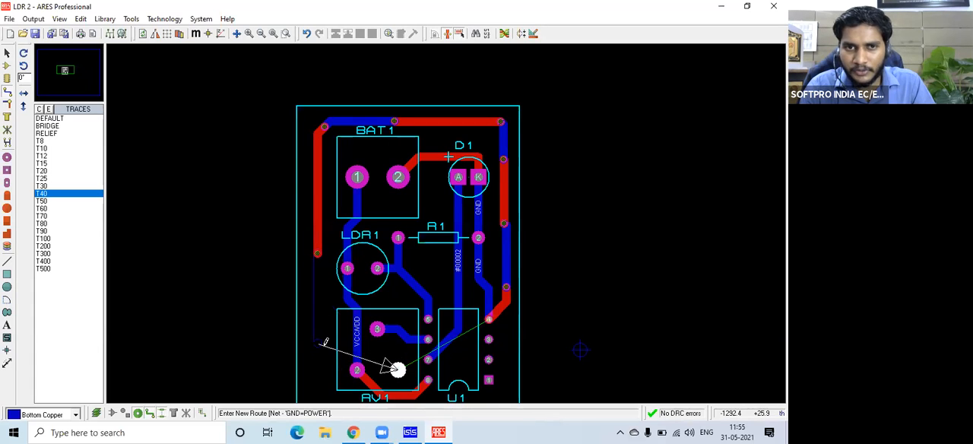
pyautogui.doubleClick(325, 347)
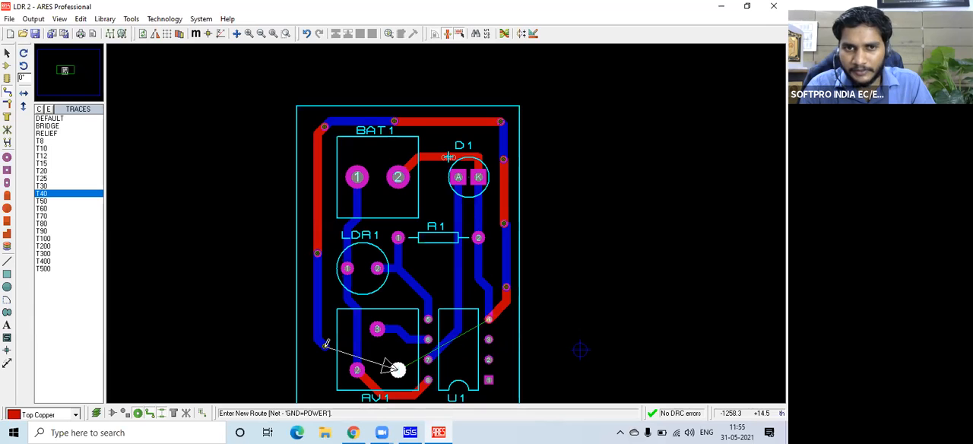
pyautogui.click(397, 369)
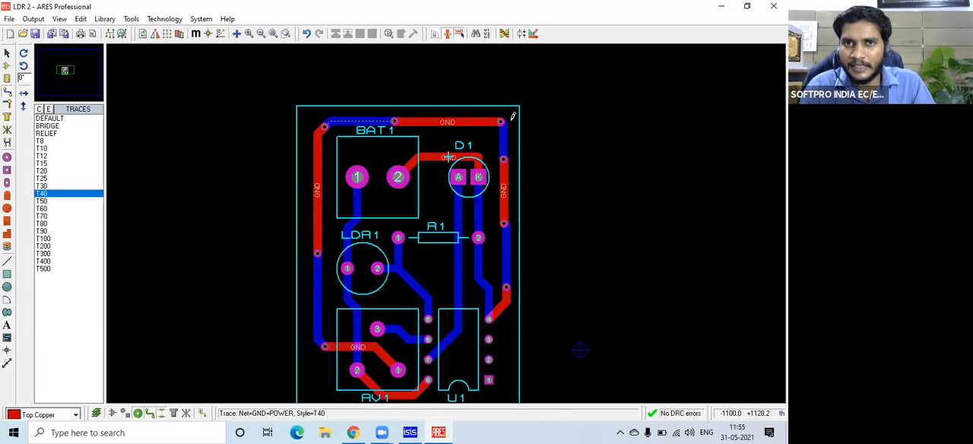
# Examine the GND via near D1 at the board corner up close, followed by the whole routed board.
pyautogui.scroll(3, 448, 220)
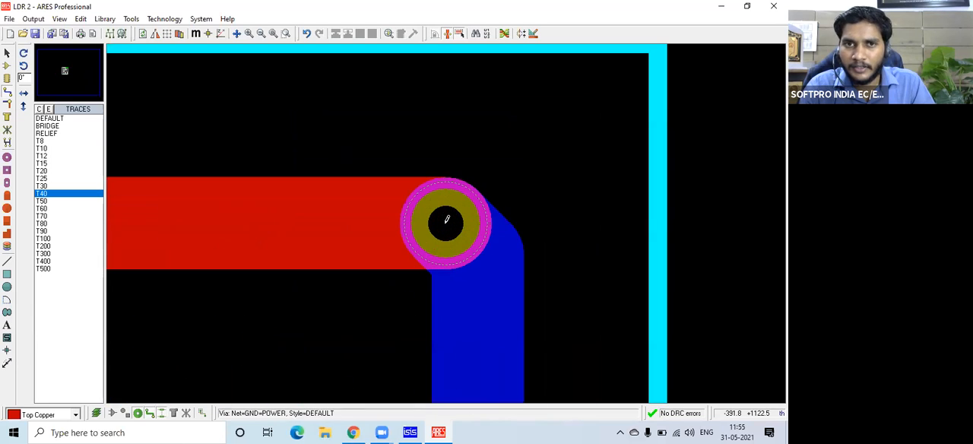
pyautogui.scroll(-3, 437, 217)
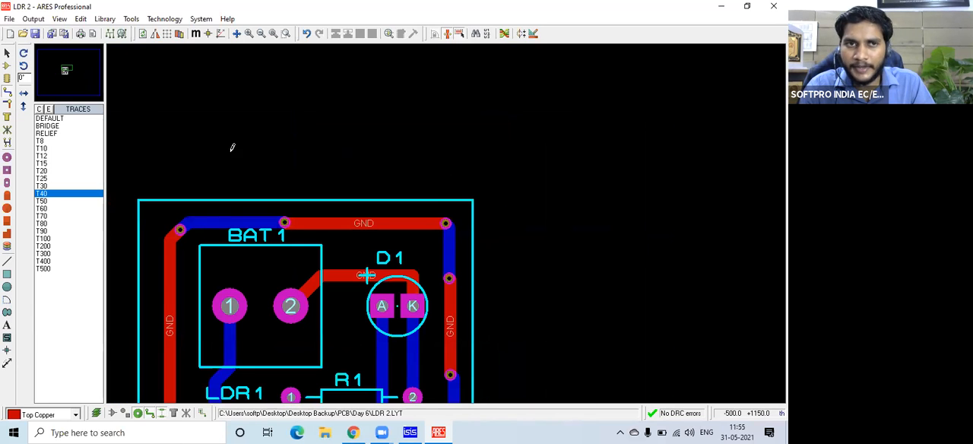
pyautogui.moveTo(61, 71); pyautogui.dragTo(66, 70)
pyautogui.click(66, 70)
pyautogui.press('F7')
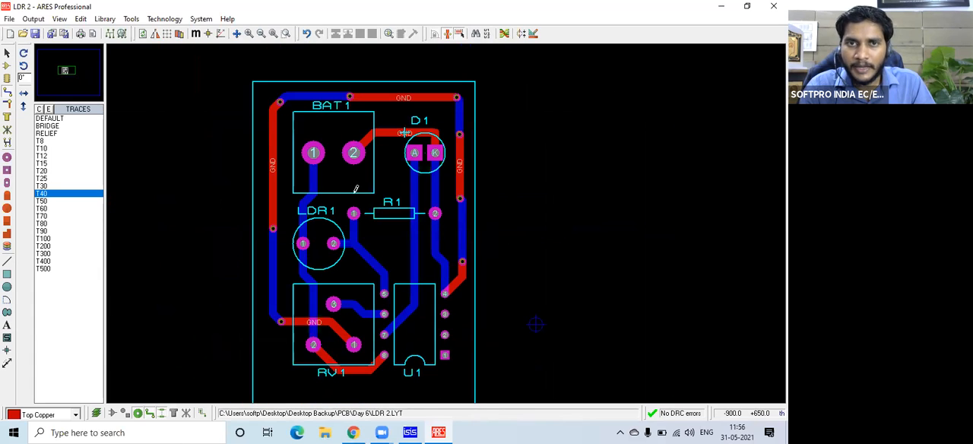
pyautogui.moveTo(66, 71); pyautogui.dragTo(64, 70)
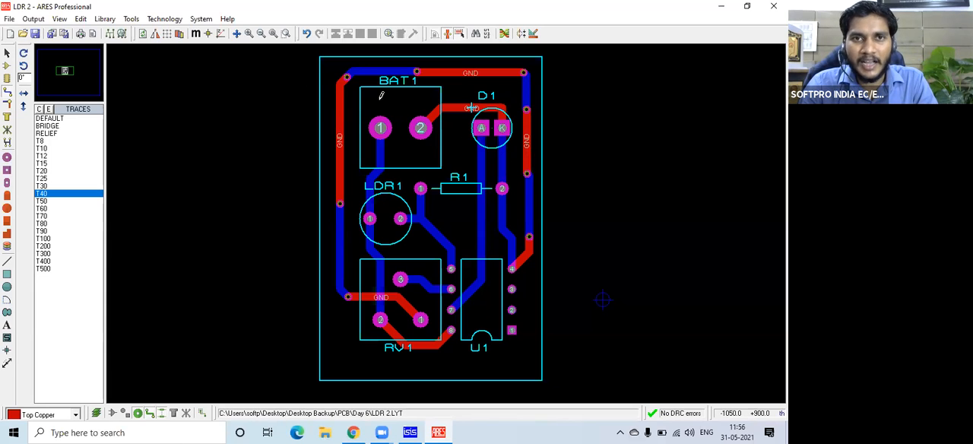
# Try to generate a power plane for the board.
pyautogui.click(131, 19)
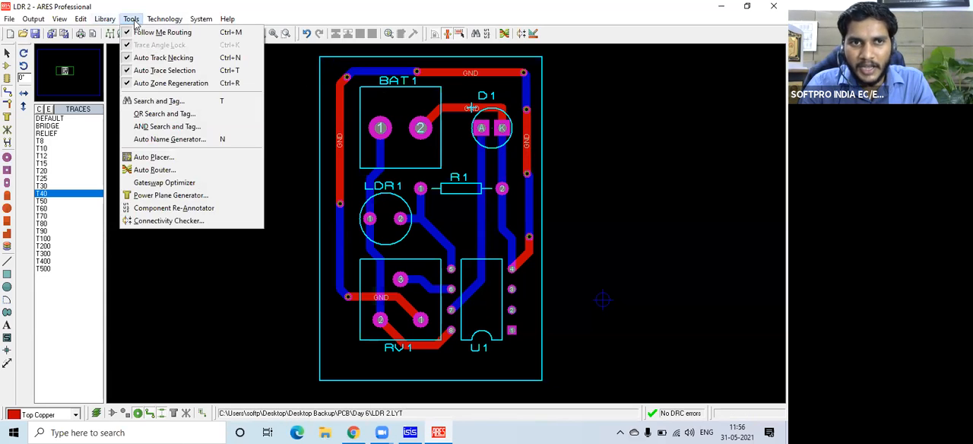
pyautogui.click(153, 199)
pyautogui.click(411, 247)
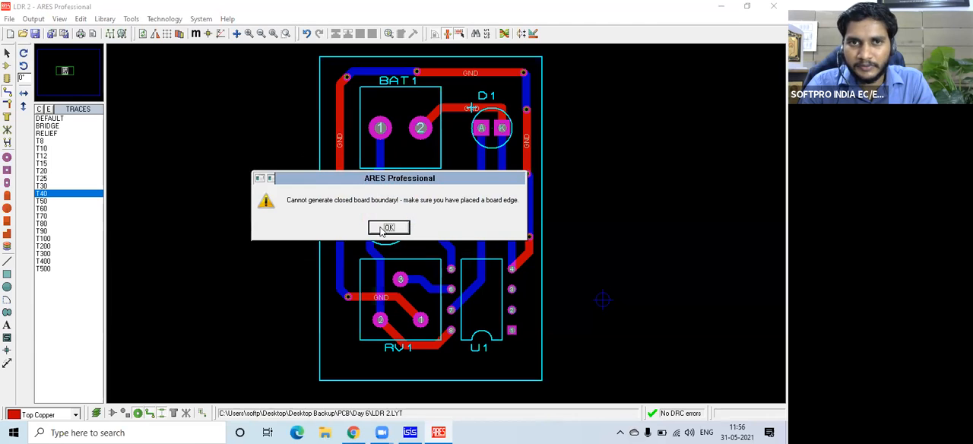
pyautogui.click(397, 228)
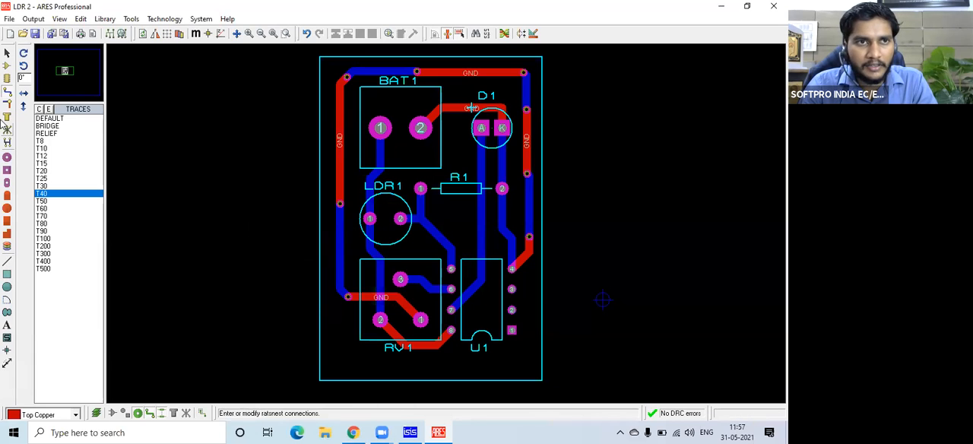
# Change the layer of the rectangular board outline from Top Silk to Board Edge.
pyautogui.click(7, 52)
pyautogui.click(319, 262)
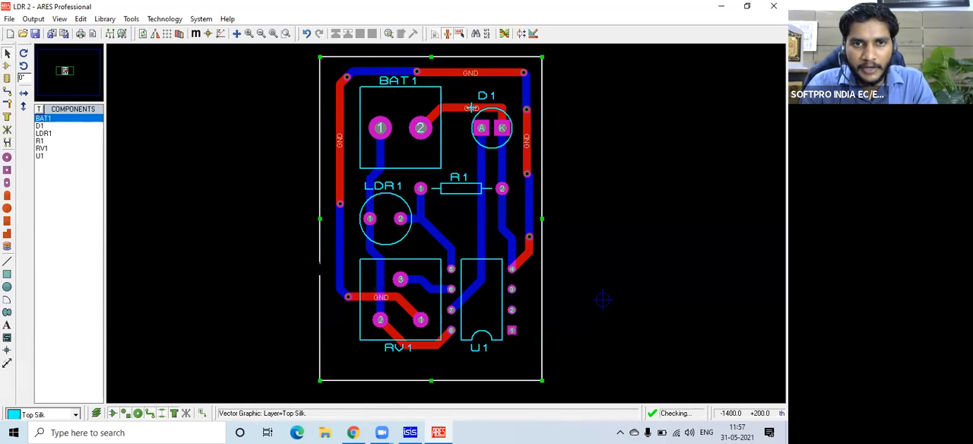
pyautogui.rightClick(320, 265)
pyautogui.moveTo(411, 248)
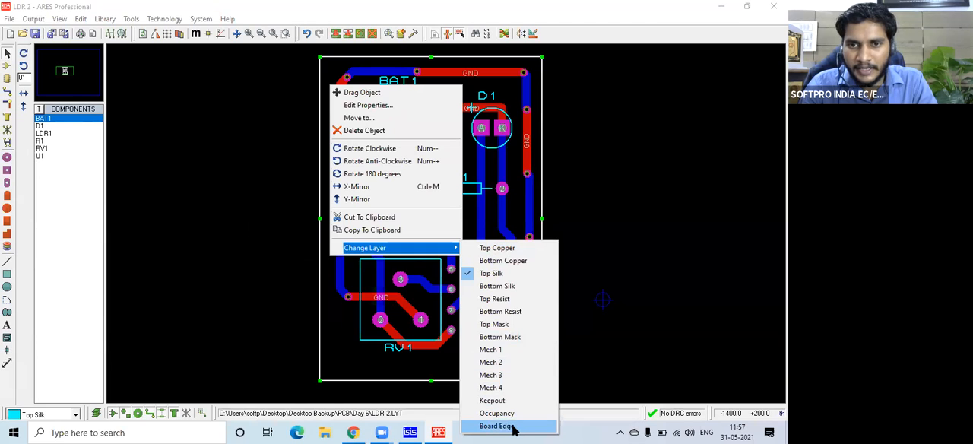
pyautogui.click(513, 426)
pyautogui.click(198, 245)
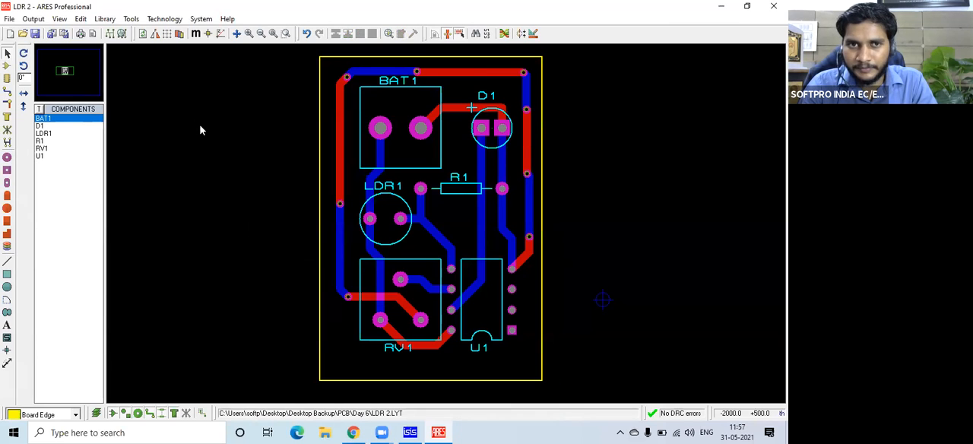
# Generate a power plane for the GND=POWER net on Bottom Copper, with DEFAULT boundary and 25th edge clearance.
pyautogui.click(132, 19)
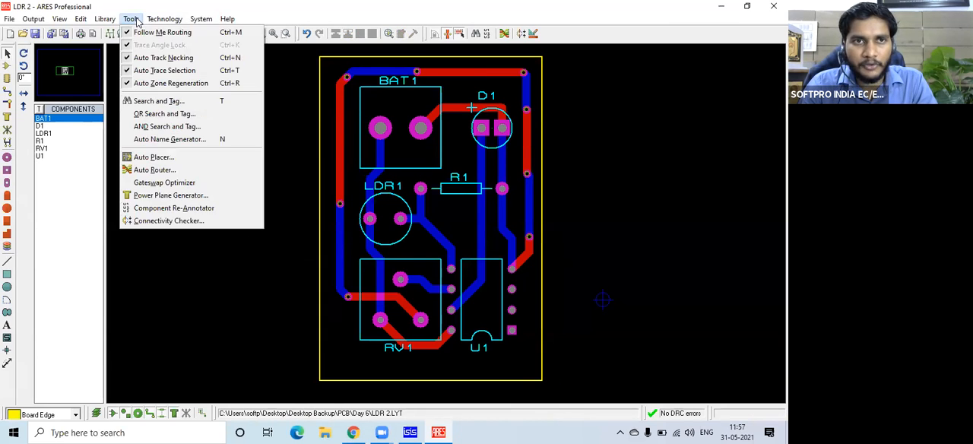
pyautogui.click(153, 199)
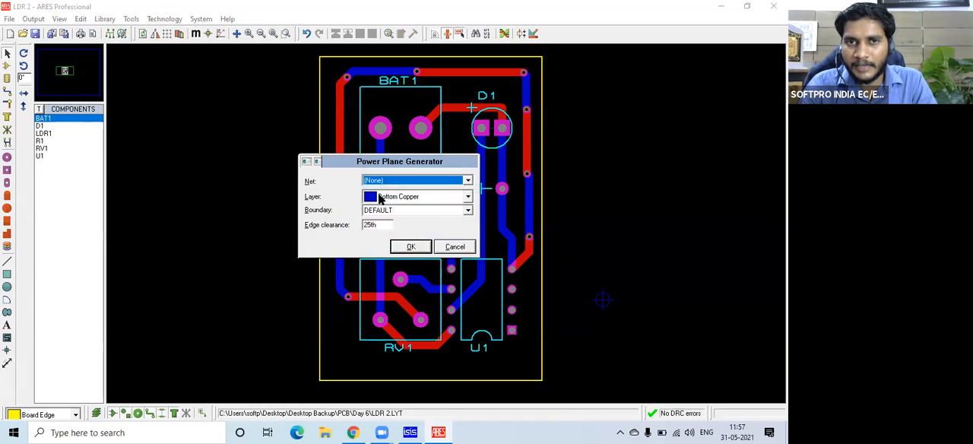
pyautogui.click(468, 196)
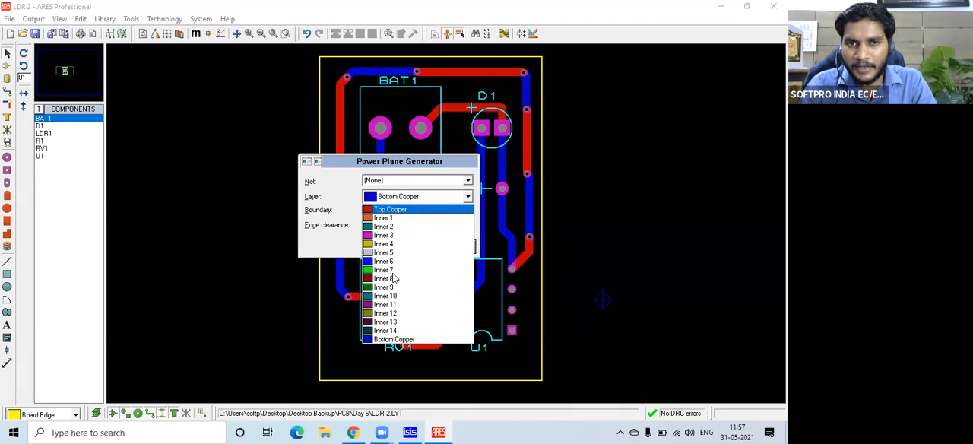
pyautogui.click(390, 340)
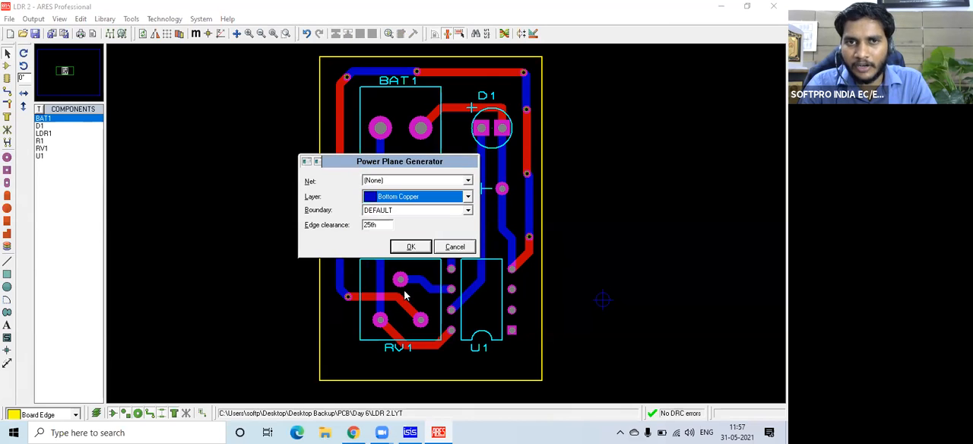
pyautogui.click(467, 181)
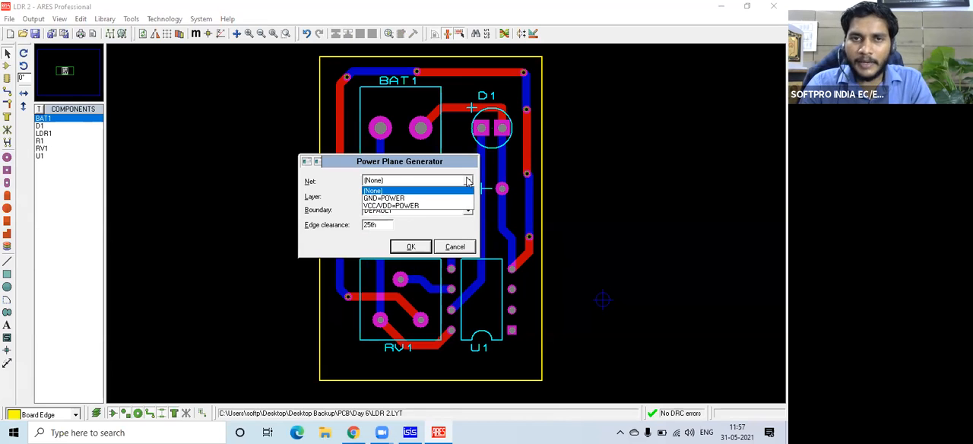
pyautogui.click(423, 199)
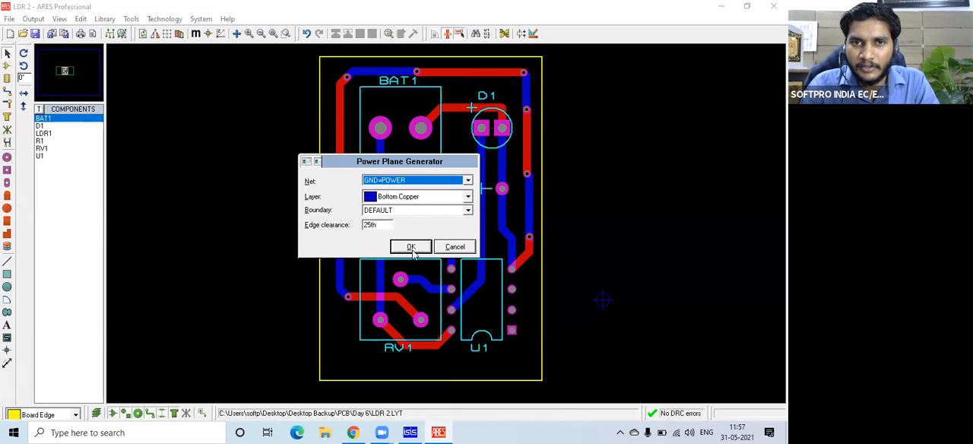
pyautogui.click(411, 247)
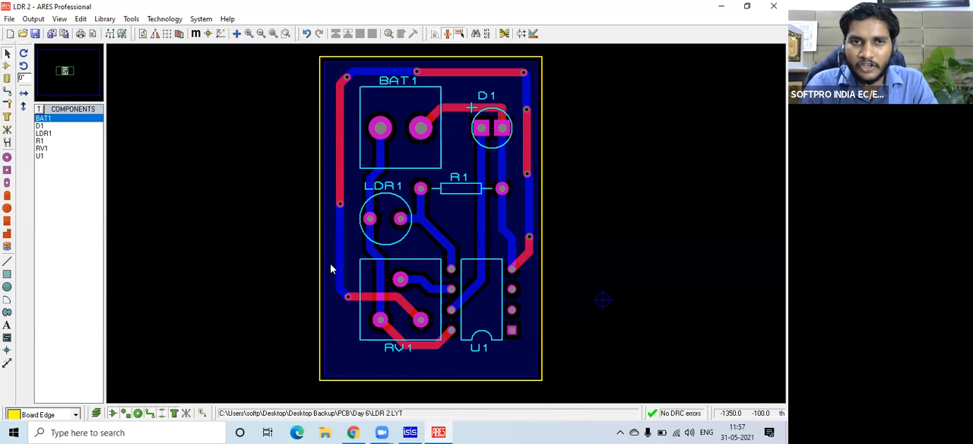
# Open the 3D visualization of the board and rotate it to show the underside.
pyautogui.click(33, 19)
pyautogui.click(56, 240)
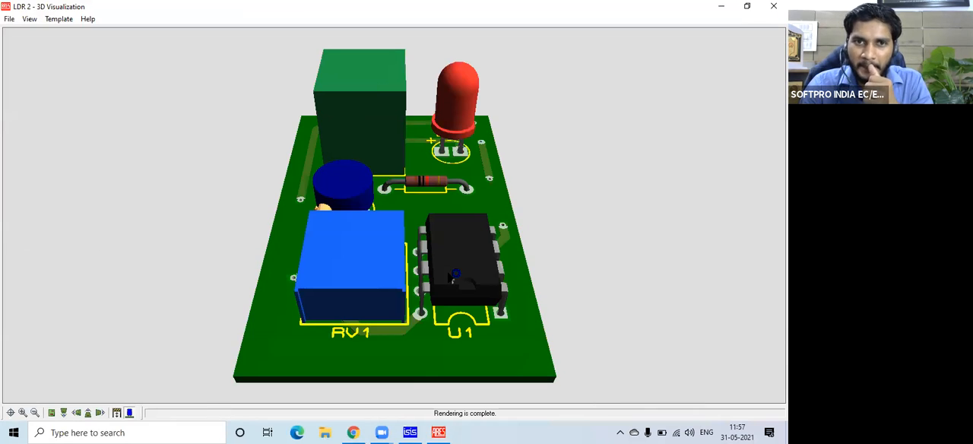
pyautogui.moveTo(407, 273); pyautogui.dragTo(457, 209)
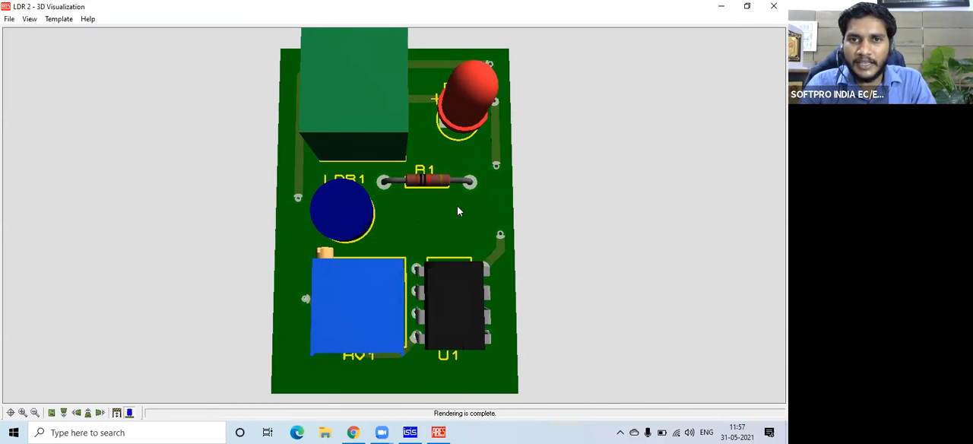
pyautogui.moveTo(392, 186); pyautogui.dragTo(395, 214)
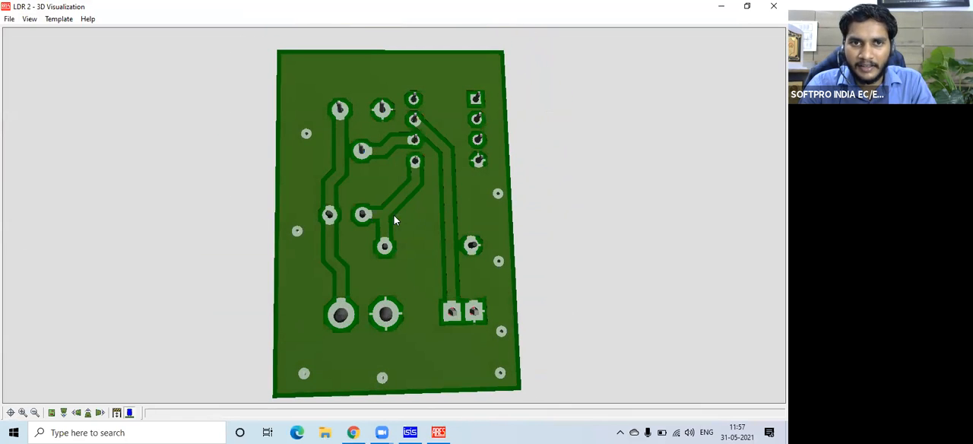
# Examine the bottom-copper ground plane and its pad connections around RV1 and U1 up close.
pyautogui.scroll(5, 339, 214)
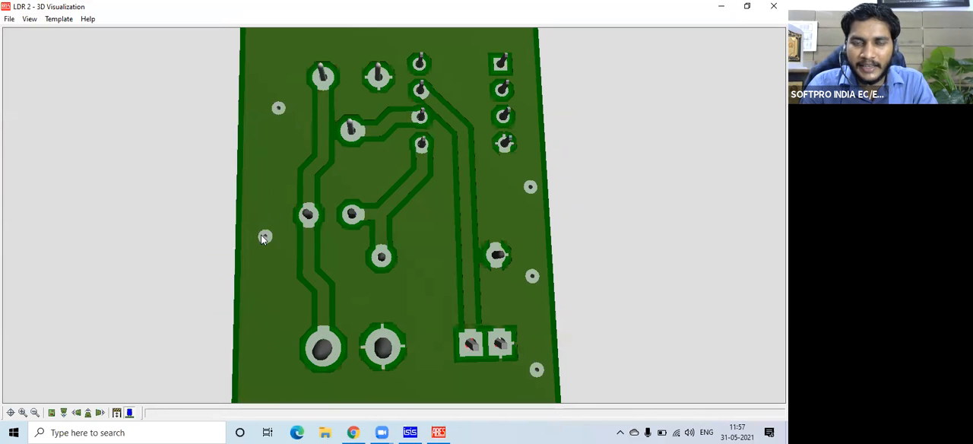
pyautogui.scroll(-3, 267, 148)
pyautogui.scroll(5, 383, 99)
pyautogui.click(384, 97)
pyautogui.rightClick(395, 215)
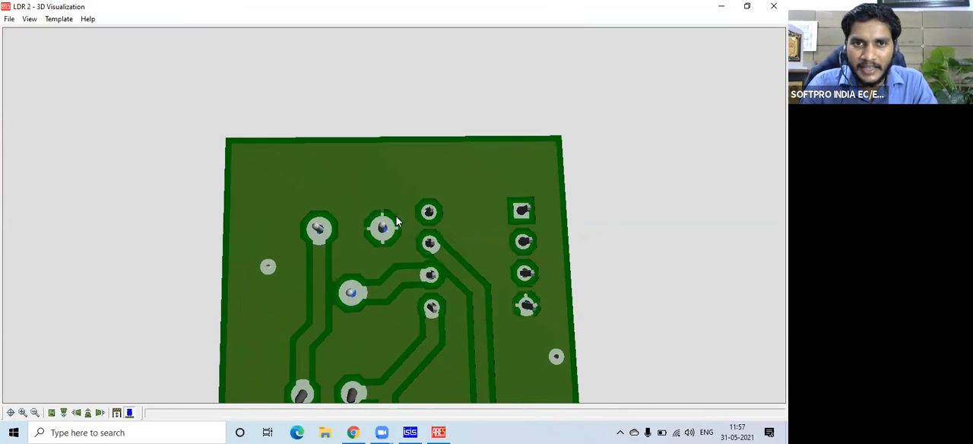
pyautogui.scroll(5, 396, 221)
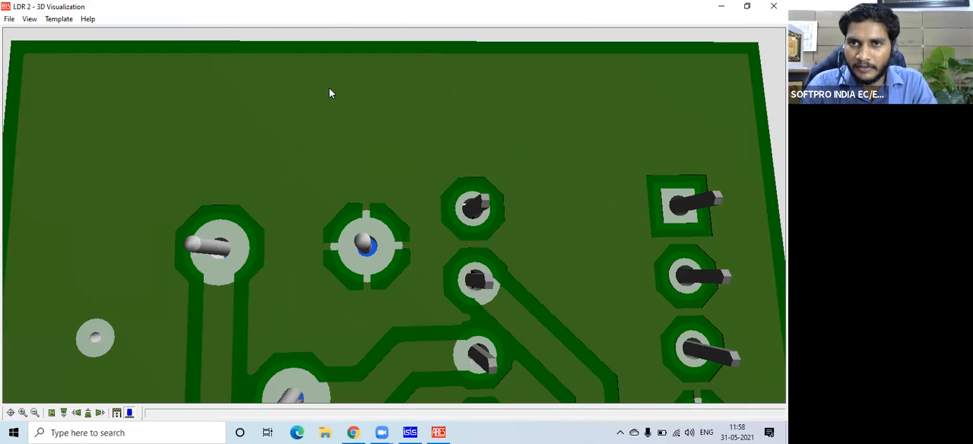
pyautogui.scroll(-4, 319, 241)
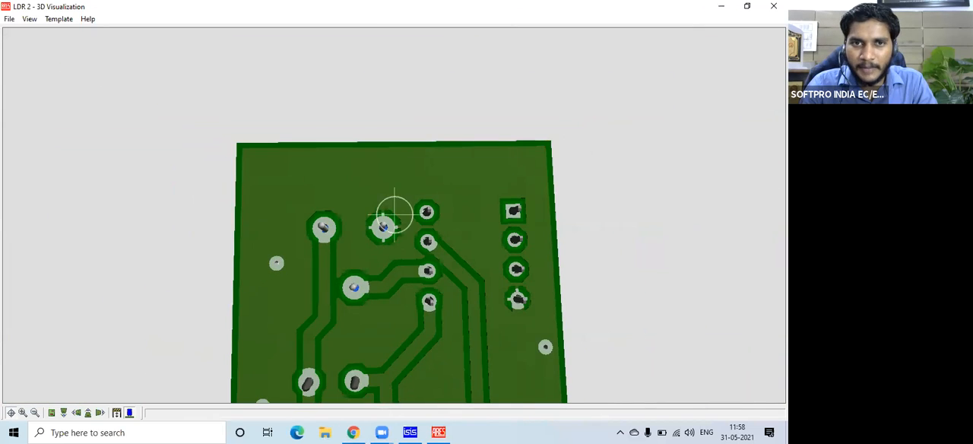
# Inspect the rest of the board's underside, including the BAT1 and D1 pads and the vias along the edges.
pyautogui.rightClick(394, 215)
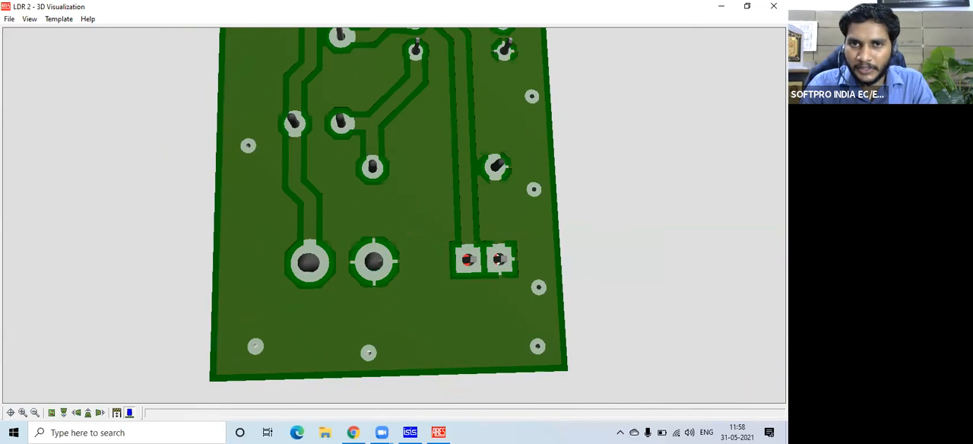
pyautogui.click(394, 215)
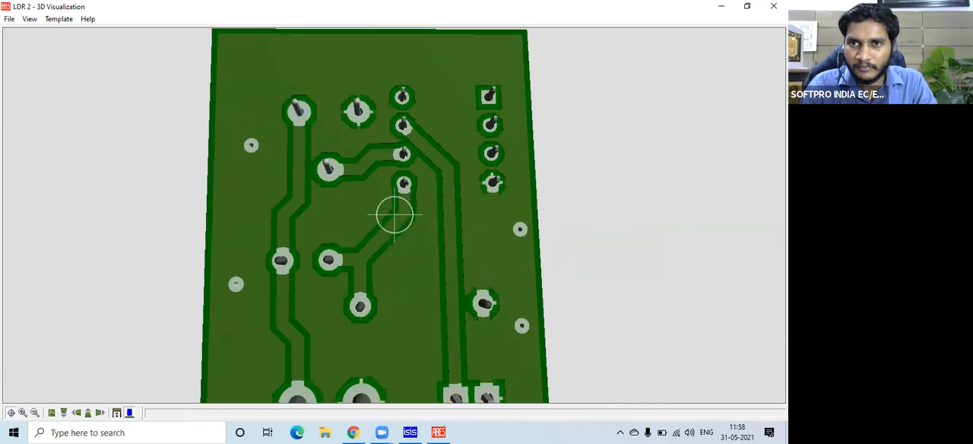
pyautogui.moveTo(394, 215); pyautogui.dragTo(394, 239)
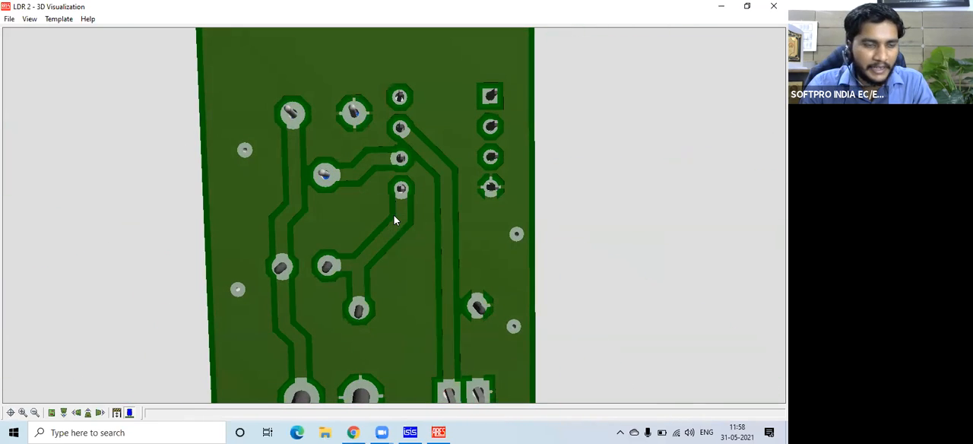
pyautogui.scroll(-2, 394, 215)
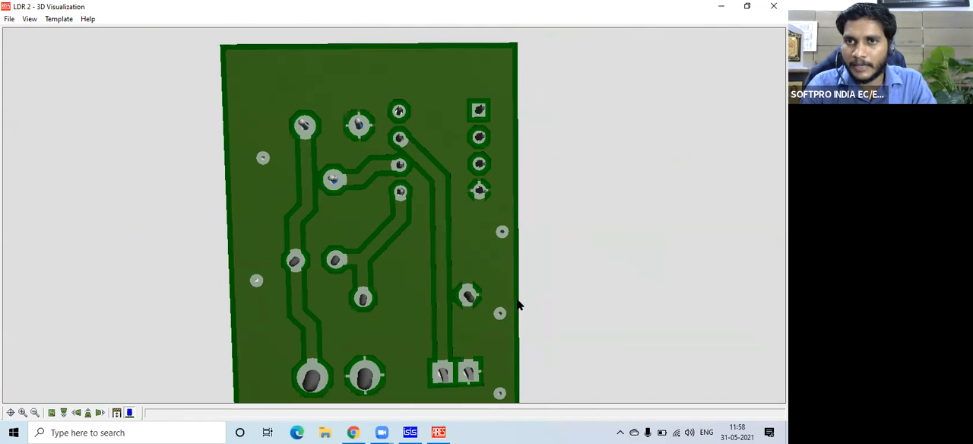
pyautogui.scroll(-1, 468, 267)
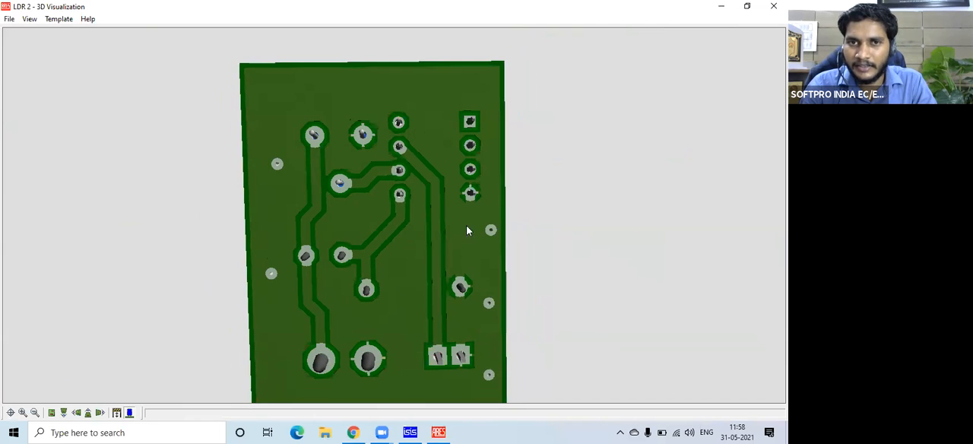
pyautogui.click(469, 267)
pyautogui.rightClick(407, 163)
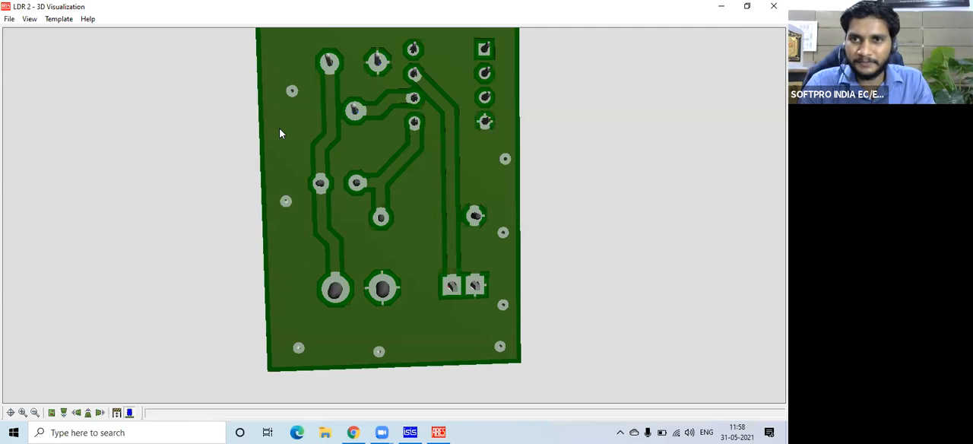
# Turn the 3D board over to view the component side from above.
pyautogui.click(423, 166)
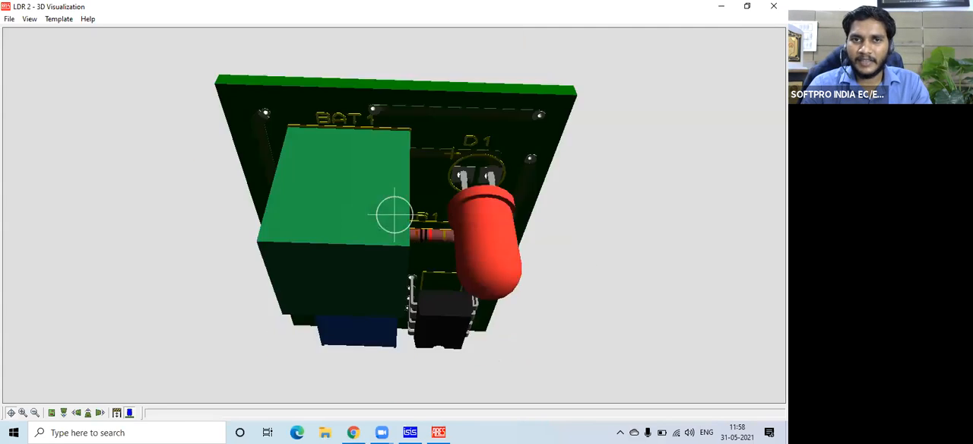
pyautogui.rightClick(394, 213)
pyautogui.scroll(-2, 394, 214)
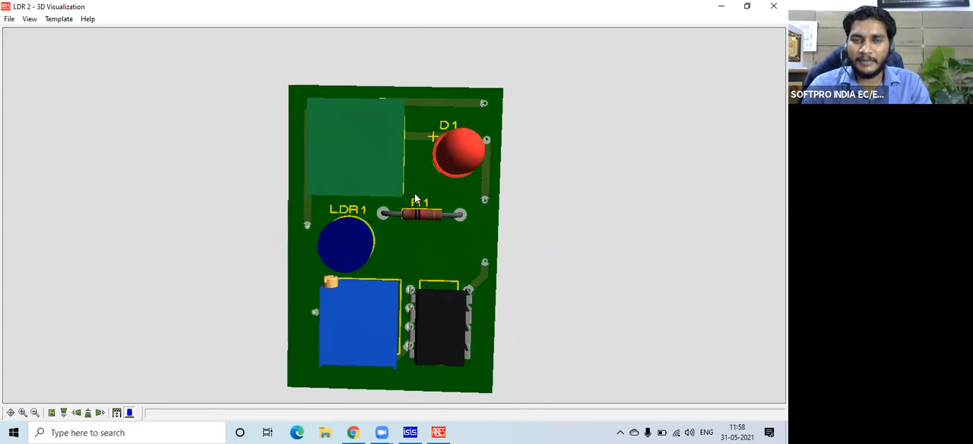
pyautogui.click(415, 198)
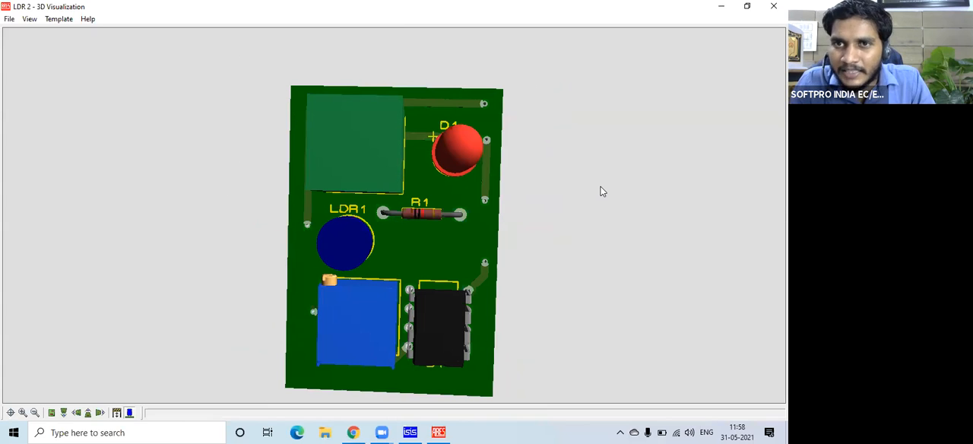
# Turn the 3D board back to its underside, inspect the BAT1 and D1 pads up close, and close the 3D visualization.
pyautogui.click(384, 259)
pyautogui.rightClick(473, 191)
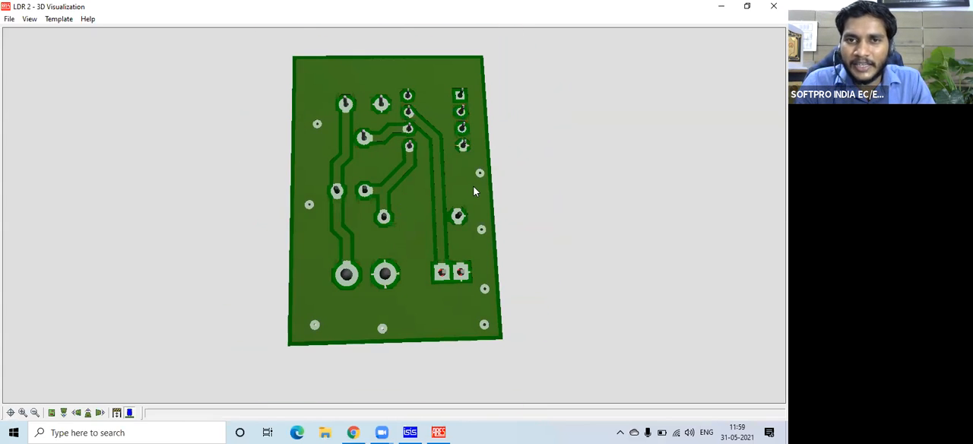
pyautogui.scroll(5, 486, 194)
pyautogui.click(503, 212)
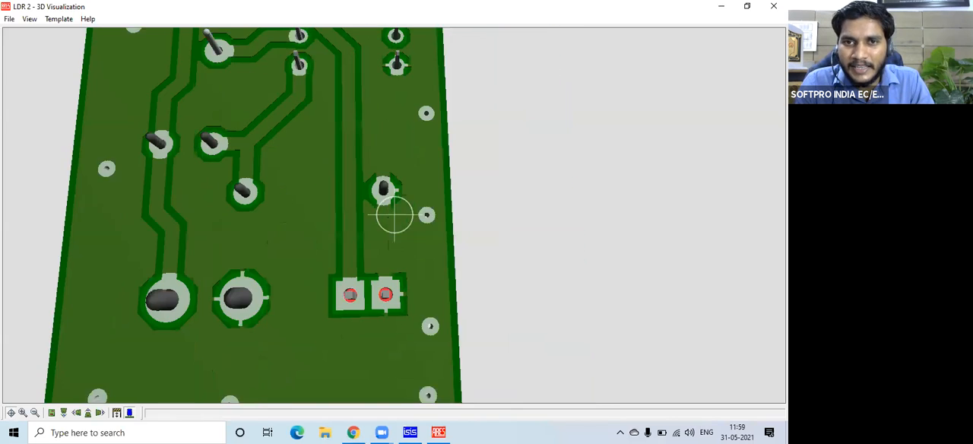
pyautogui.rightClick(407, 214)
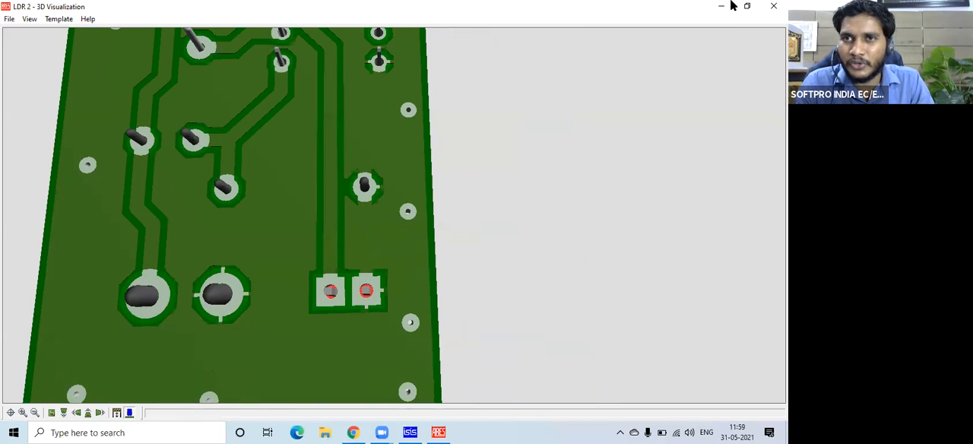
pyautogui.press('Escape')
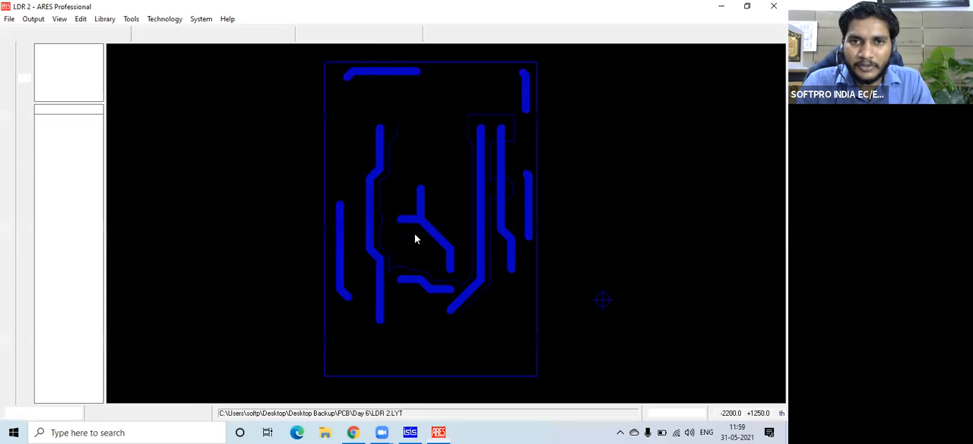
# Set the net of the bottom-copper zone to (None).
pyautogui.rightClick(325, 315)
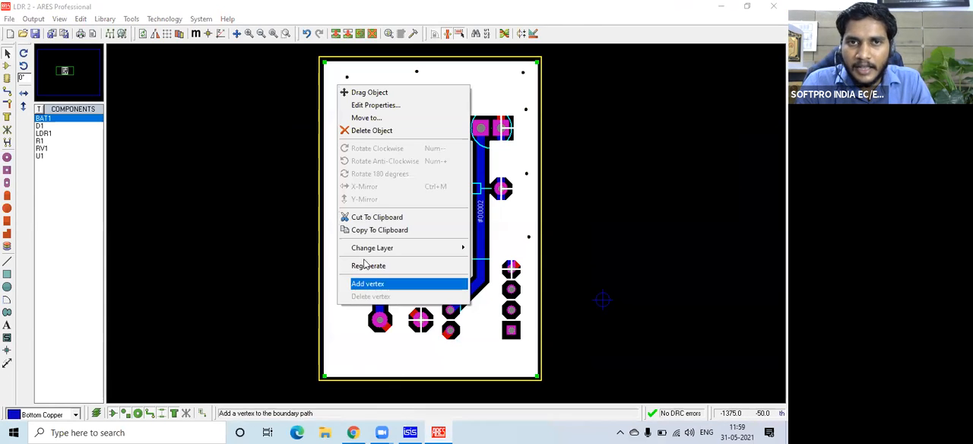
pyautogui.click(390, 105)
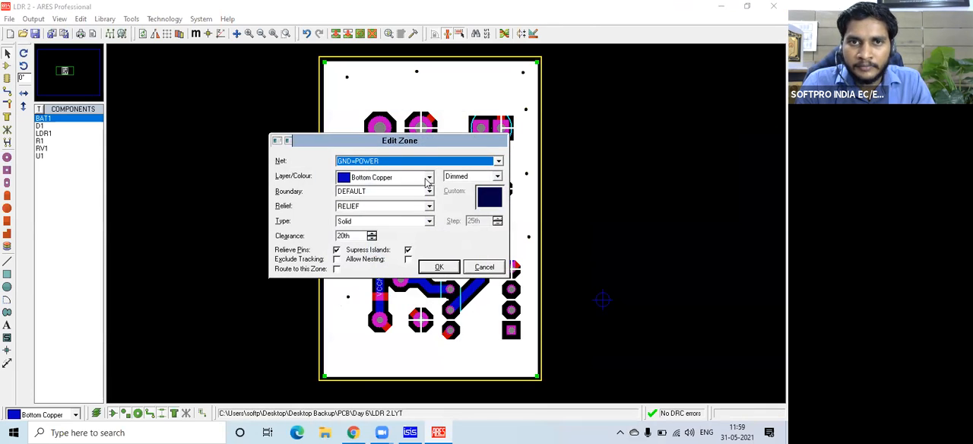
pyautogui.click(498, 161)
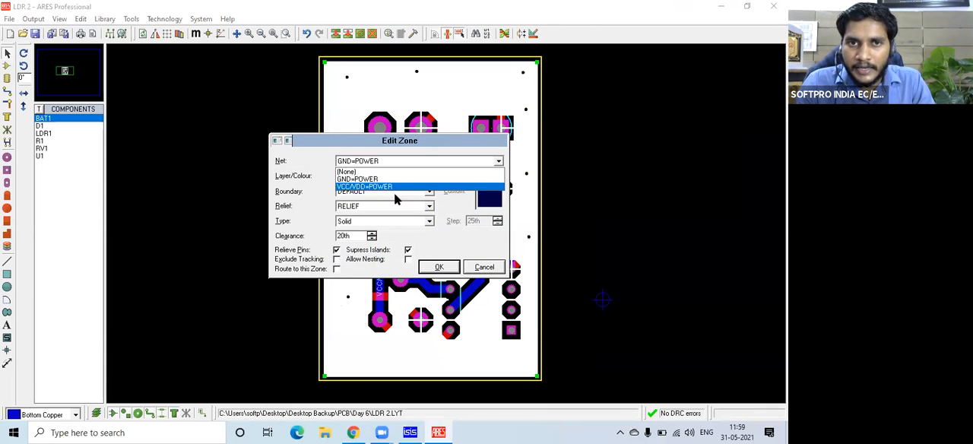
pyautogui.click(385, 172)
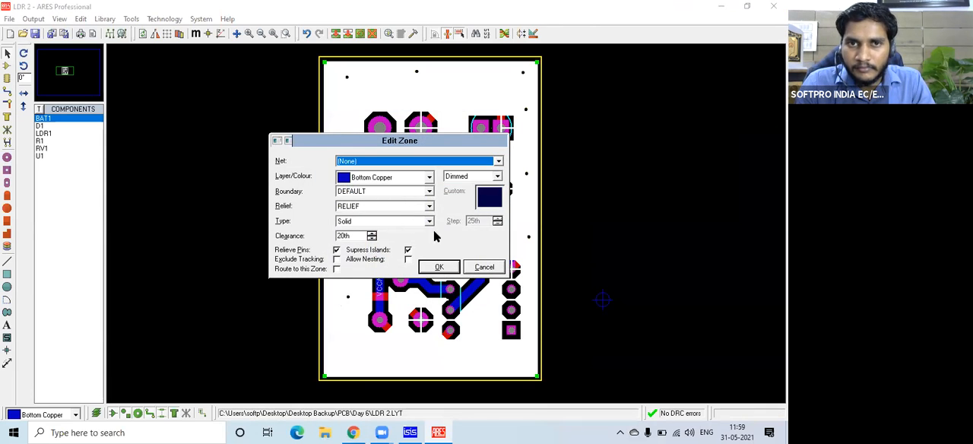
pyautogui.click(438, 267)
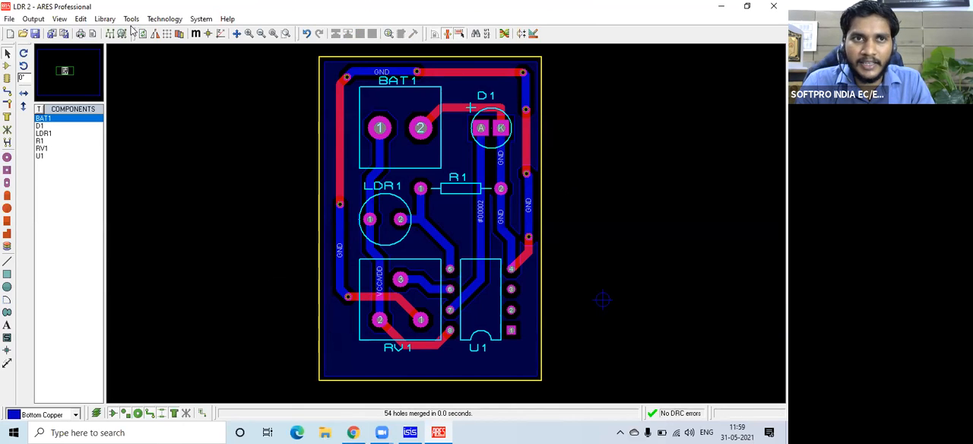
# Open the 3D visualization of the board and rotate it to show the underside up close.
pyautogui.click(33, 18)
pyautogui.click(57, 244)
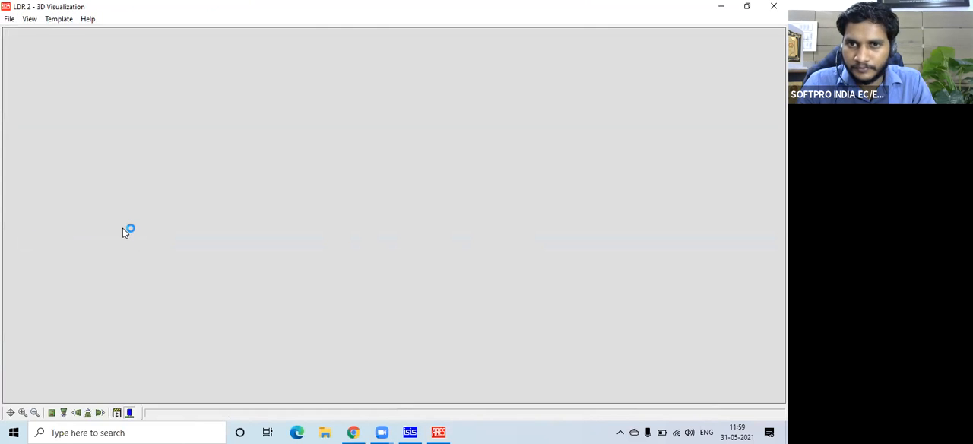
pyautogui.click(403, 234)
pyautogui.moveTo(531, 281); pyautogui.dragTo(366, 189)
pyautogui.scroll(1, 534, 226)
pyautogui.scroll(2, 535, 226)
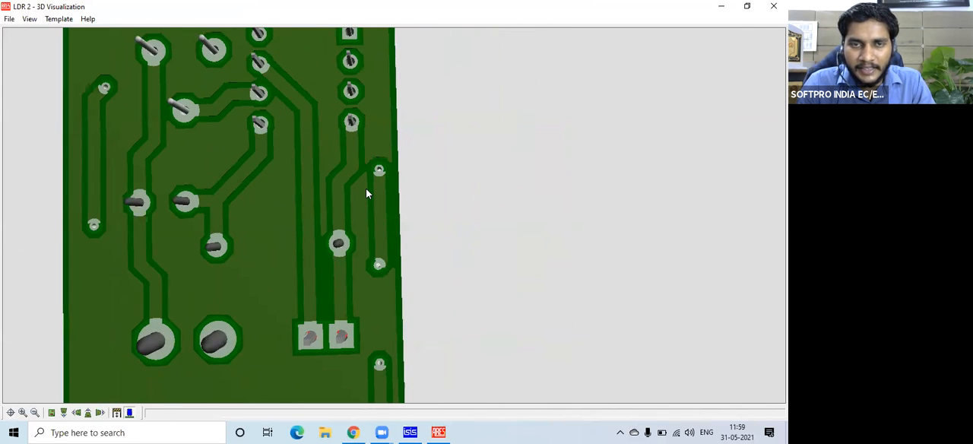
# Examine how the bottom-copper plane surrounds the pads, tracks and edge vias across the board's underside.
pyautogui.scroll(2, 366, 189)
pyautogui.scroll(-3, 241, 151)
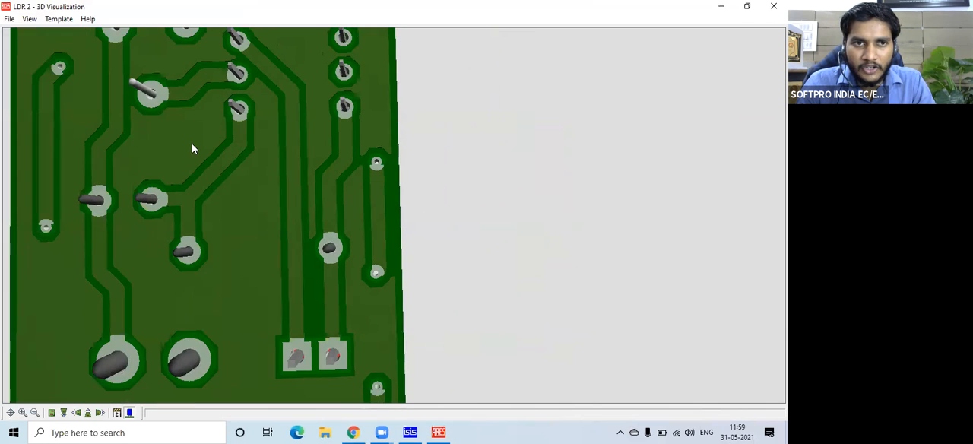
pyautogui.scroll(-1, 191, 141)
pyautogui.click(191, 140)
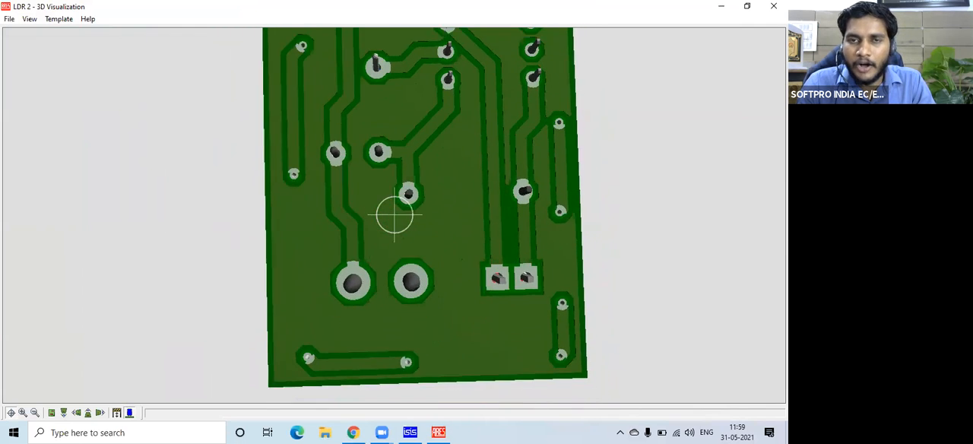
pyautogui.rightClick(289, 117)
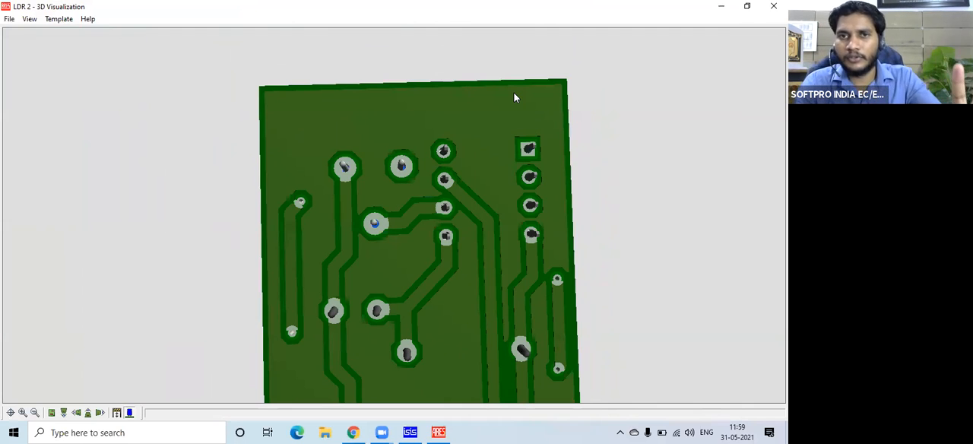
pyautogui.click(373, 127)
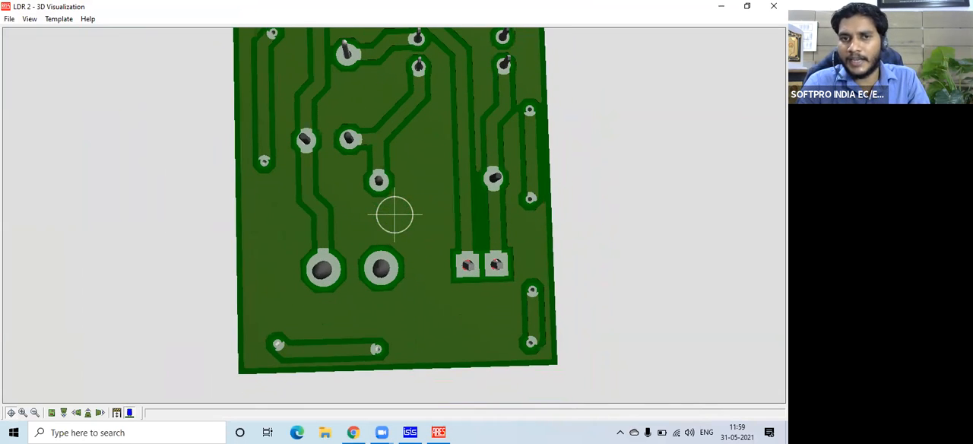
pyautogui.rightClick(487, 196)
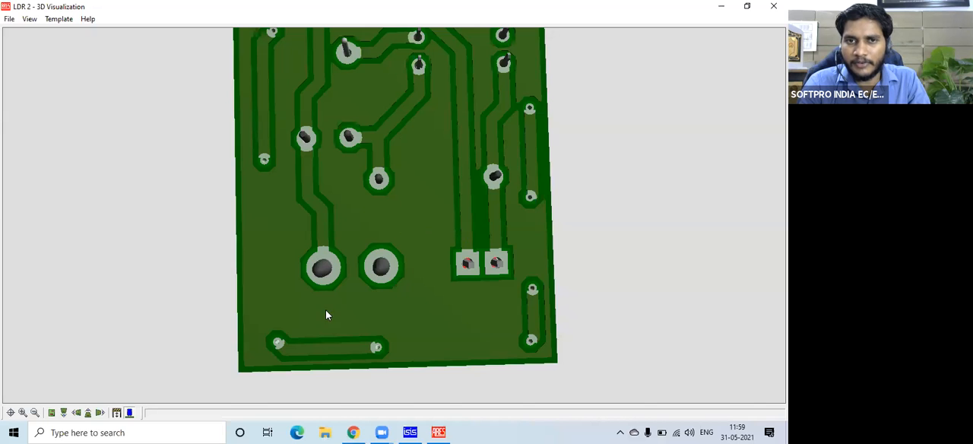
pyautogui.click(359, 211)
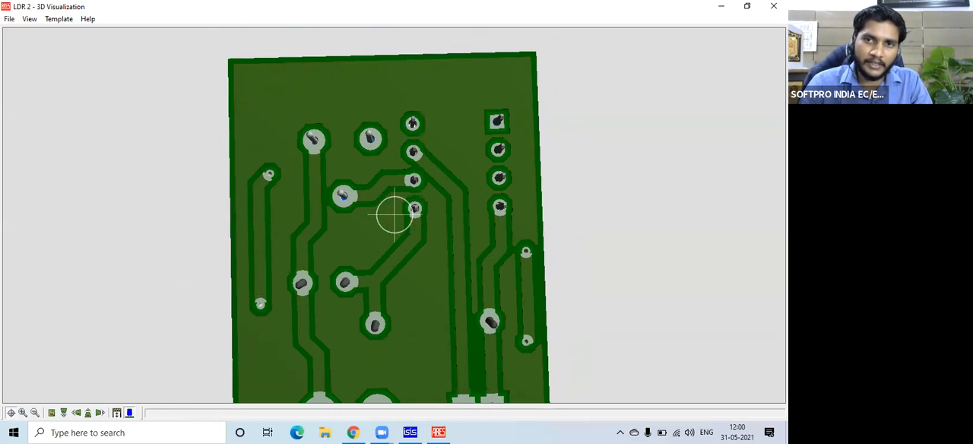
# Turn the 3D board back to its component side, view the whole board, and close the 3D visualization.
pyautogui.moveTo(394, 214); pyautogui.dragTo(394, 214)
pyautogui.scroll(-4, 395, 214)
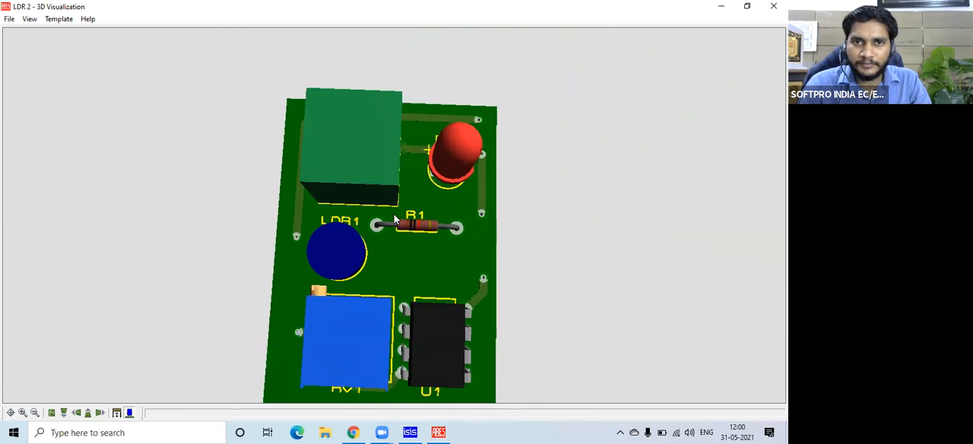
pyautogui.rightClick(395, 215)
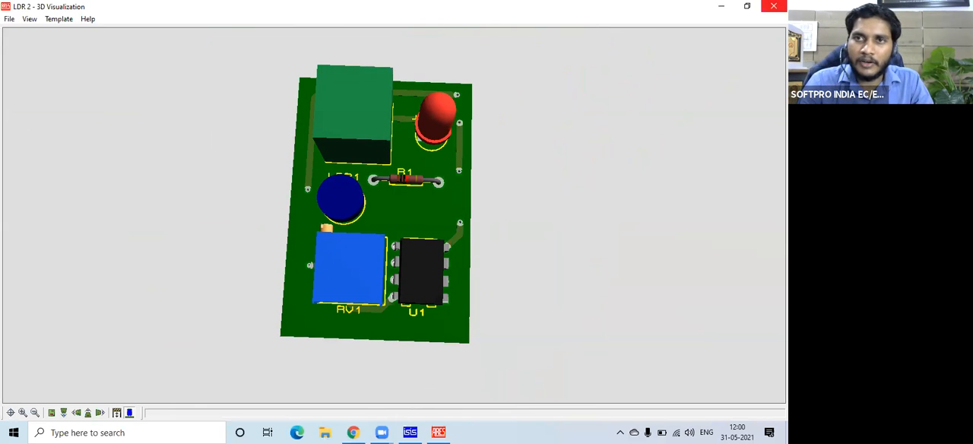
pyautogui.click(774, 6)
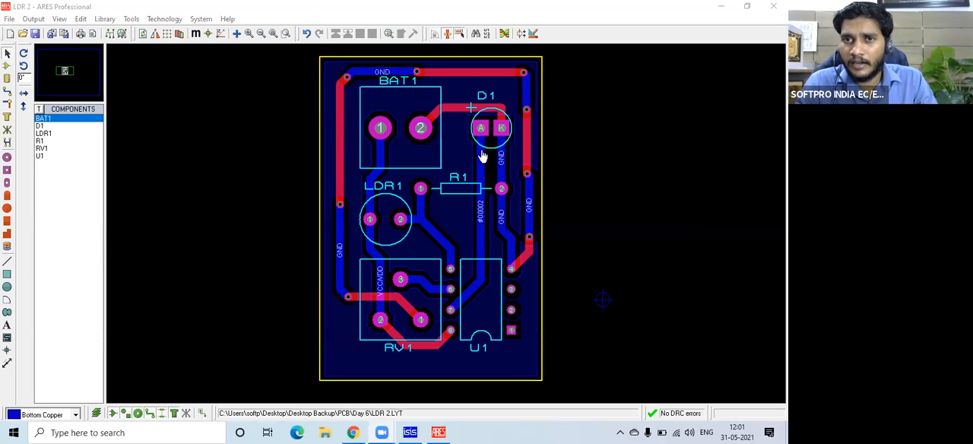
# Reassign the bottom-copper zone to the GND=POWER net, keeping the DEFAULT boundary and solid fill.
pyautogui.click(541, 157)
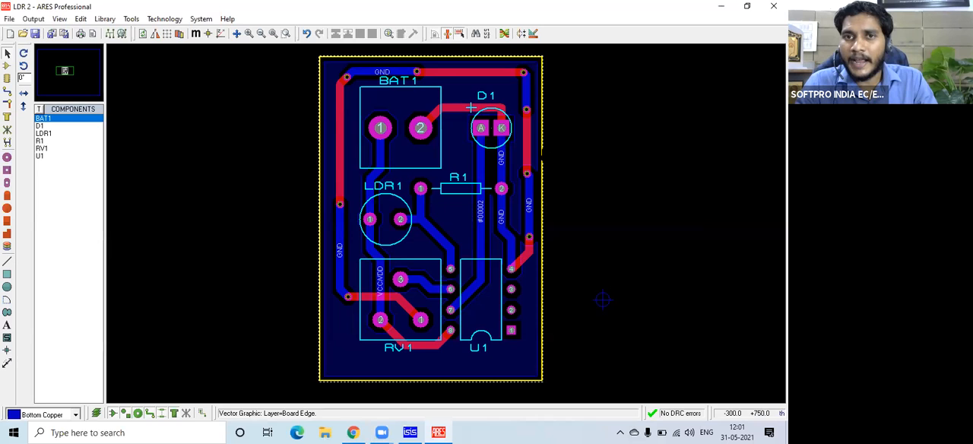
pyautogui.click(514, 224)
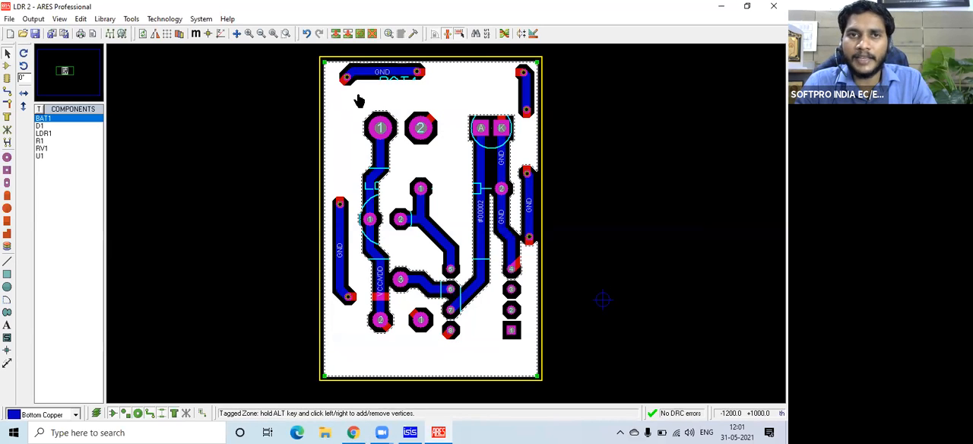
pyautogui.rightClick(460, 76)
pyautogui.click(503, 95)
pyautogui.click(394, 166)
pyautogui.click(366, 180)
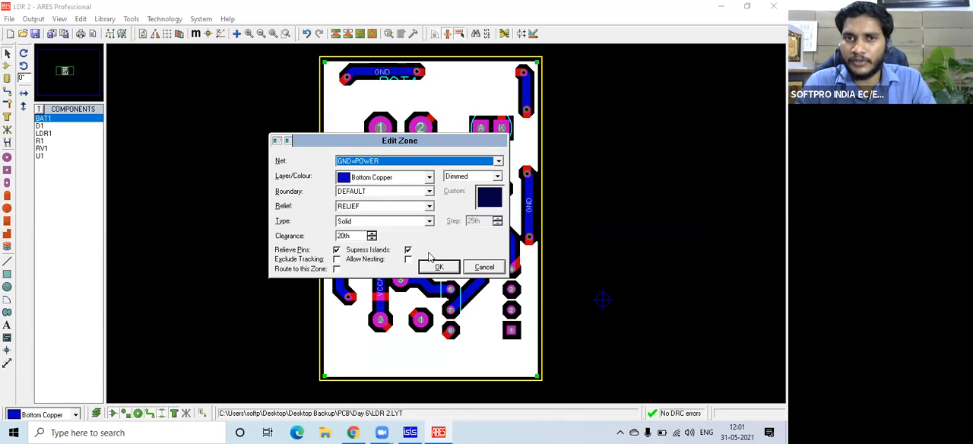
pyautogui.click(439, 268)
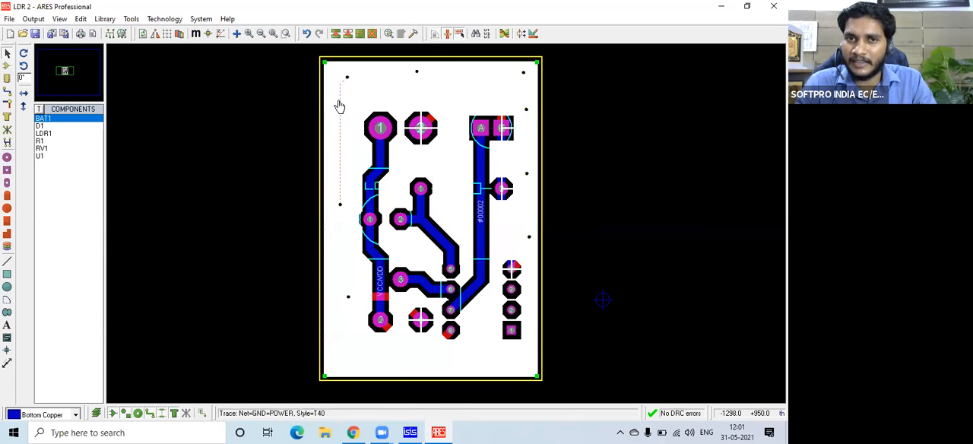
pyautogui.click(523, 164)
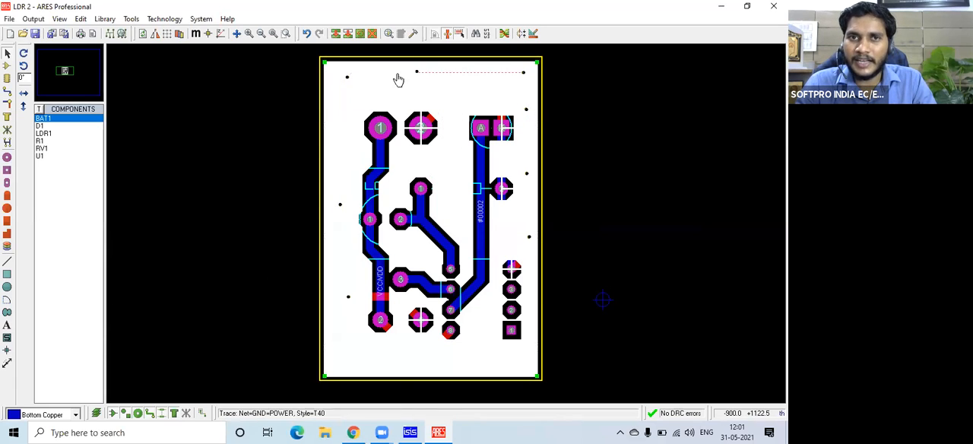